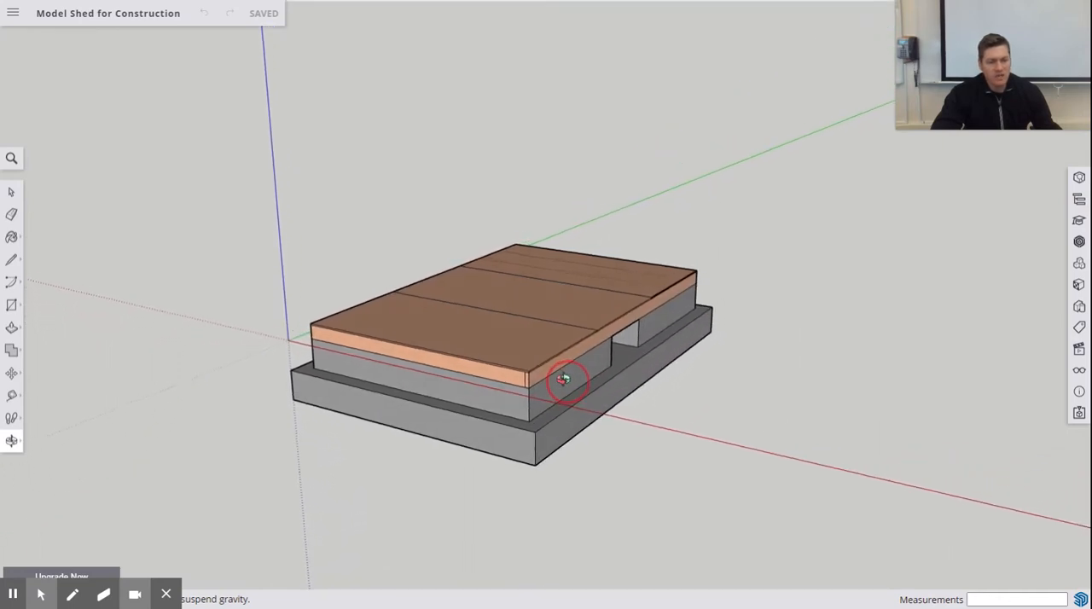
# - Examine the shed's floor deck and foundation from several sides, including the sheet seams along the deck's long edge
pyautogui.press('space')
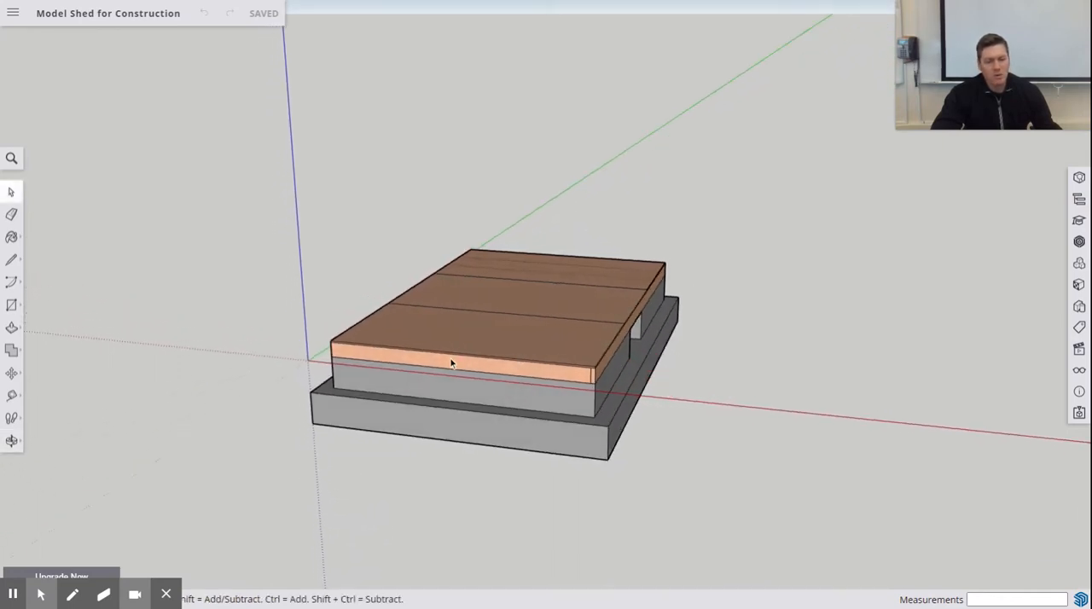
pyautogui.moveTo(387, 400); pyautogui.dragTo(357, 308, button='middle')
pyautogui.scroll(-2, 355, 323)
pyautogui.scroll(5, 355, 323)
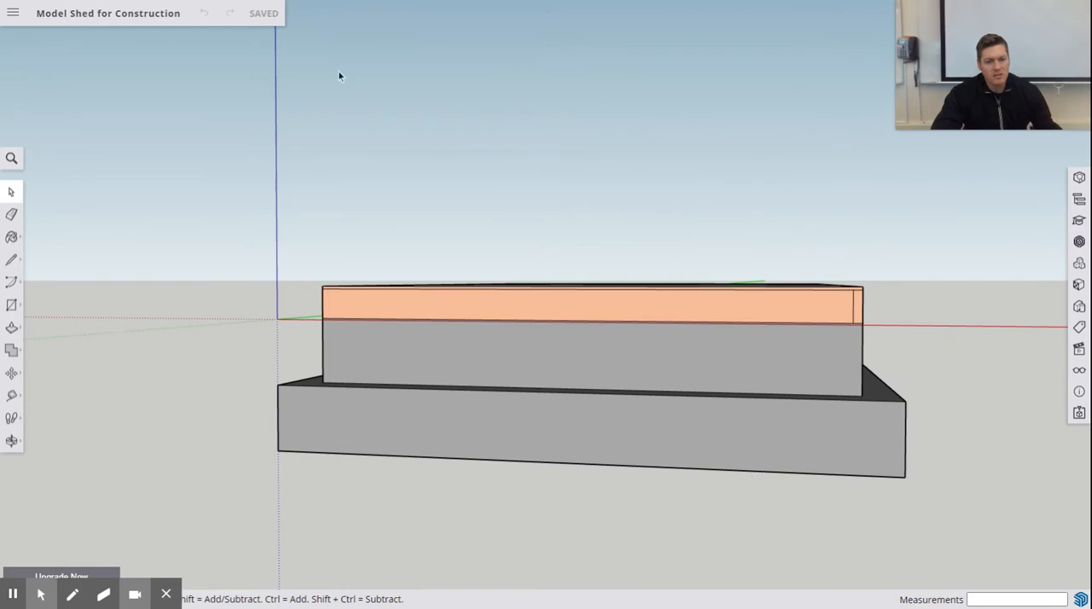
pyautogui.moveTo(339, 77); pyautogui.dragTo(361, 239, button='middle')
pyautogui.scroll(3, 336, 224)
pyautogui.scroll(-2, 336, 224)
pyautogui.scroll(3, 353, 153)
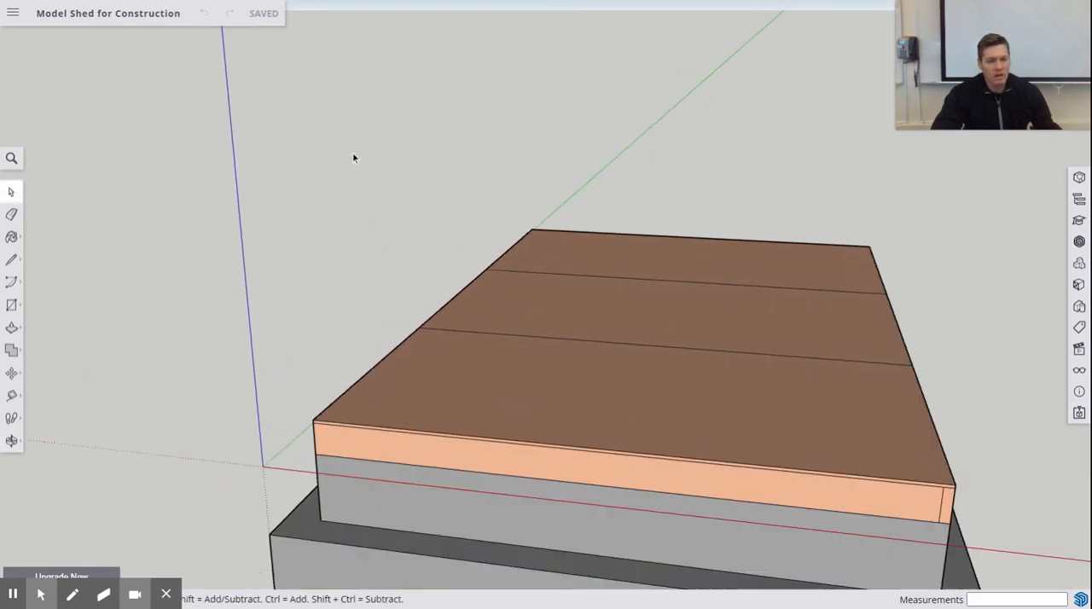
pyautogui.scroll(-3, 353, 156)
pyautogui.scroll(1, 340, 145)
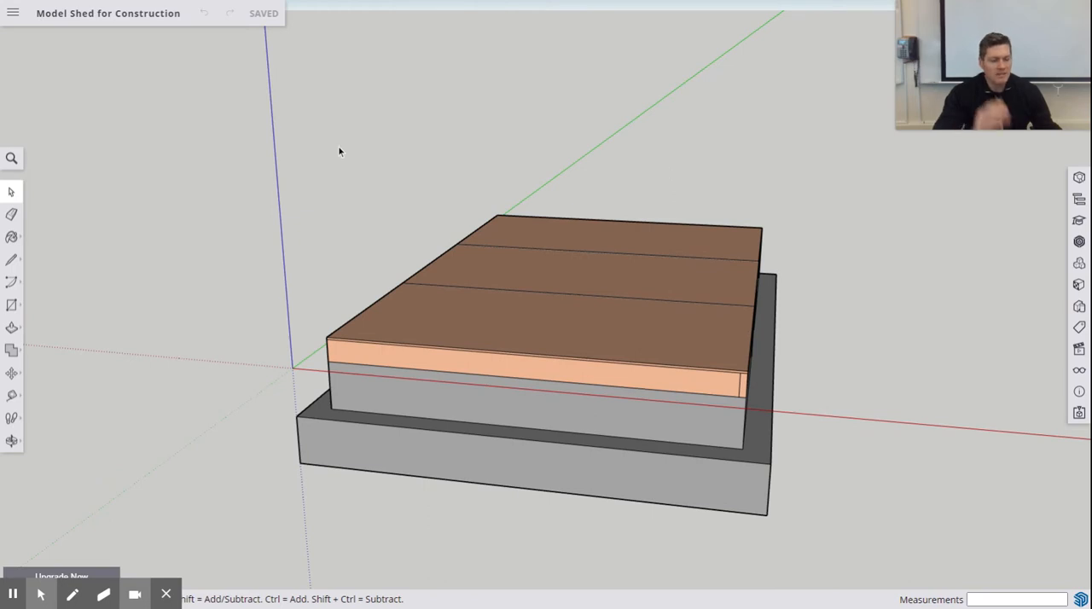
pyautogui.moveTo(374, 223); pyautogui.dragTo(677, 220, button='middle')
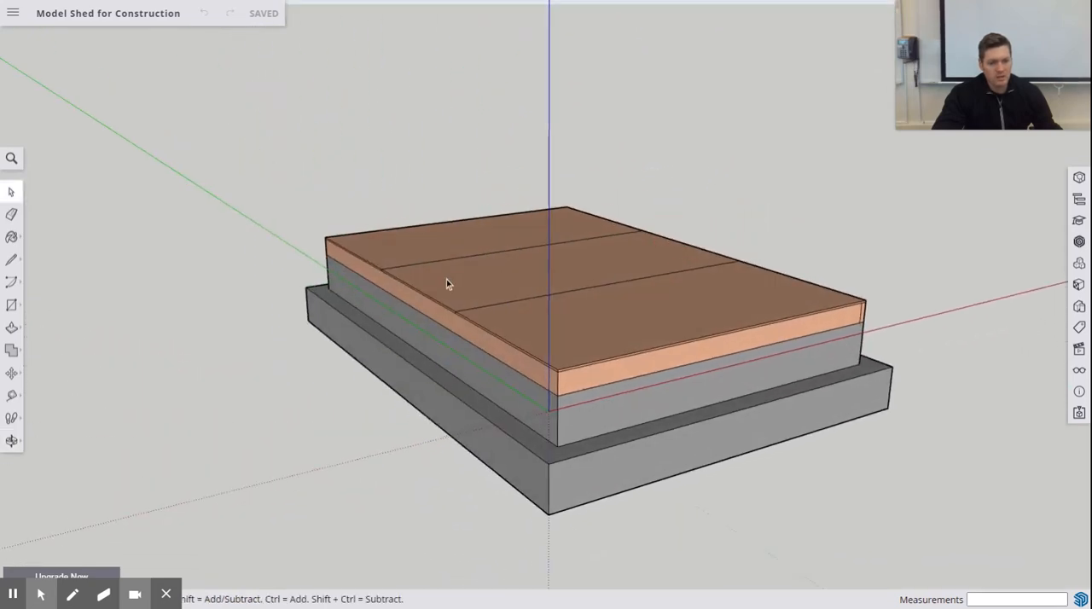
pyautogui.moveTo(447, 279); pyautogui.dragTo(675, 341, button='middle')
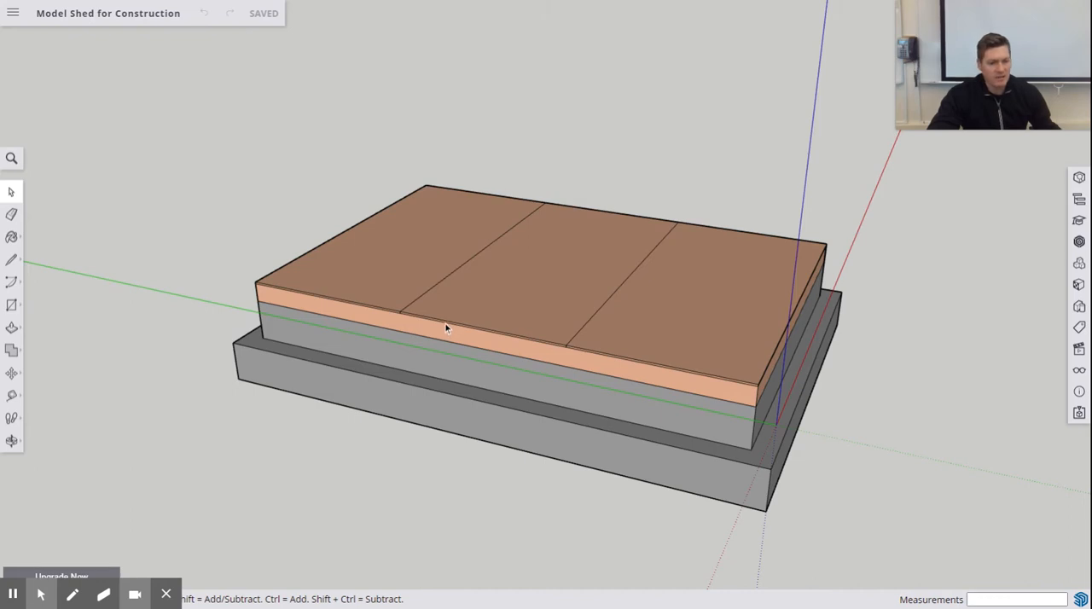
pyautogui.scroll(-3, 448, 326)
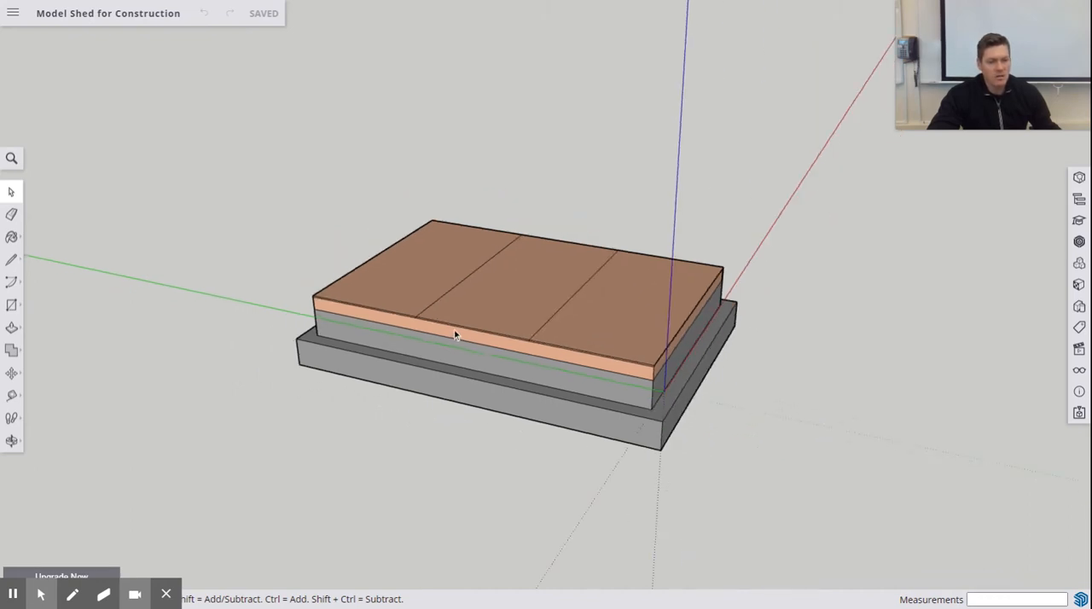
pyautogui.scroll(5, 456, 334)
pyautogui.scroll(4, 456, 333)
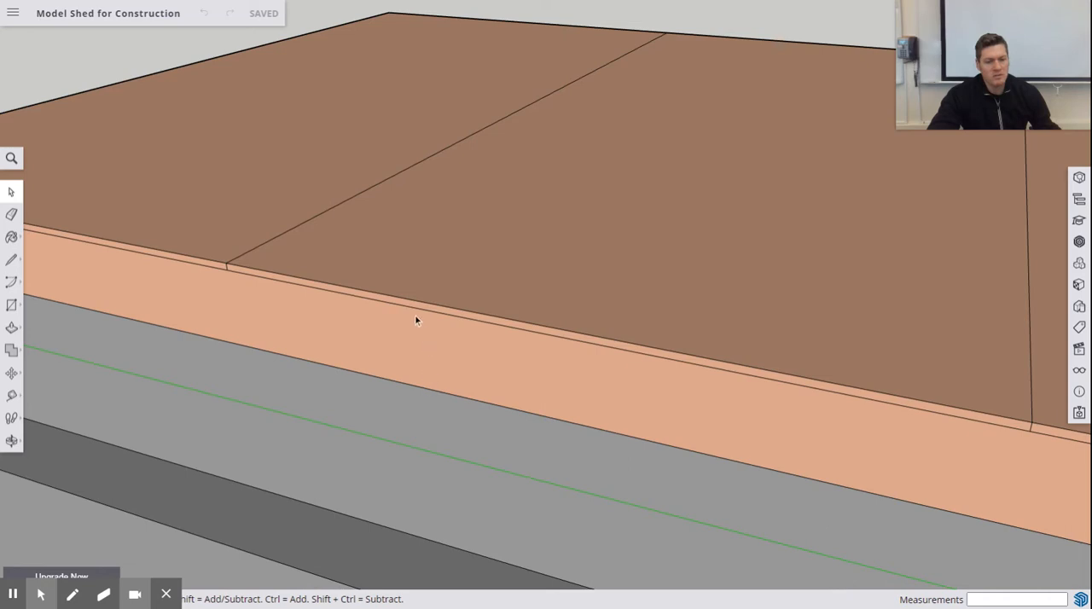
pyautogui.scroll(-10, 400, 303)
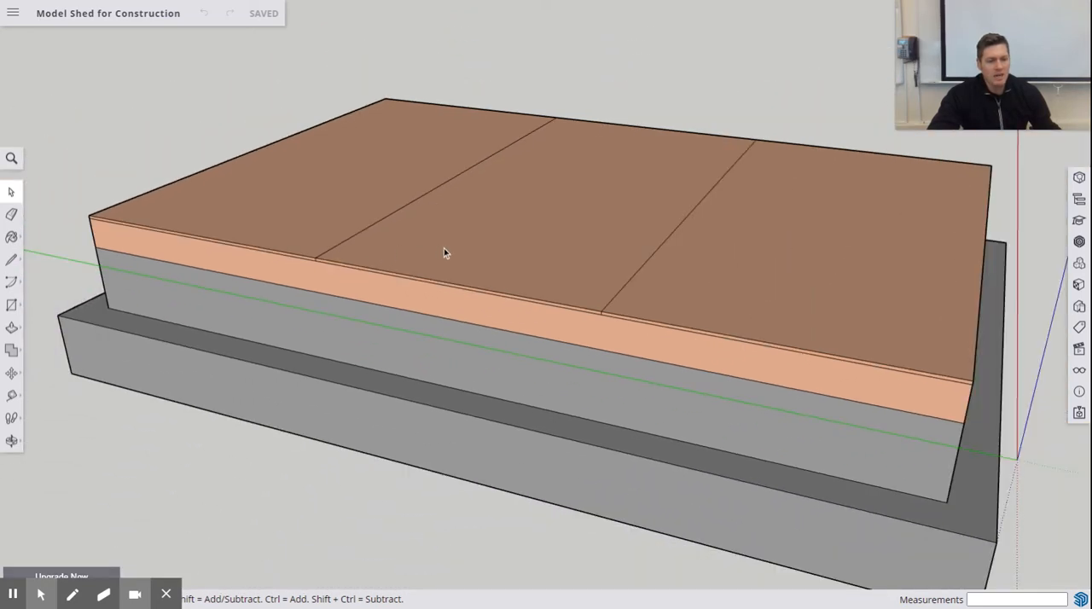
pyautogui.moveTo(444, 252); pyautogui.dragTo(403, 289, button='middle')
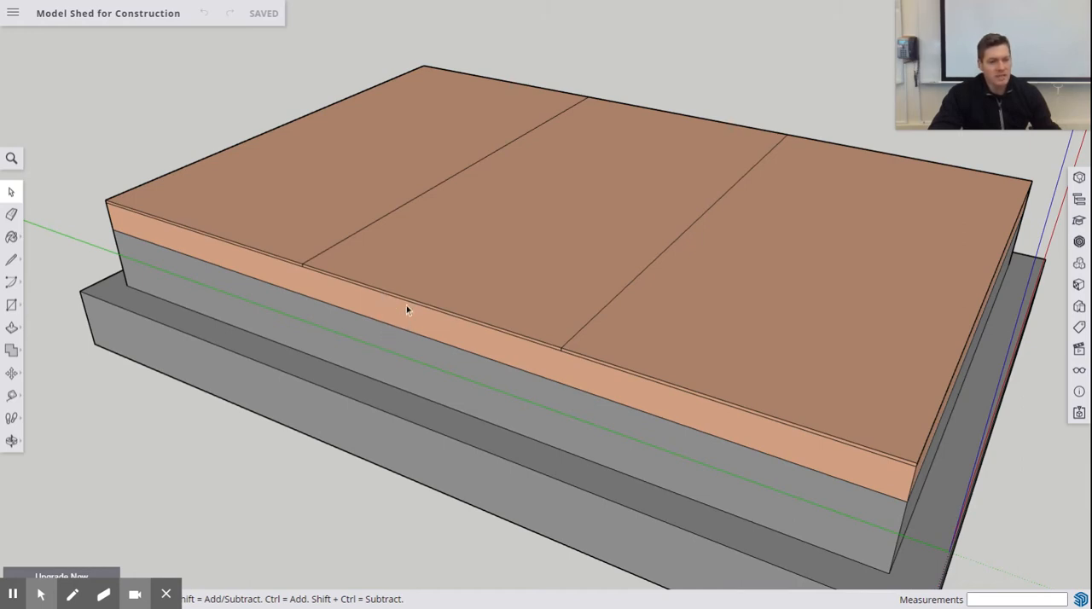
pyautogui.scroll(2, 559, 92)
pyautogui.scroll(-6, 552, 96)
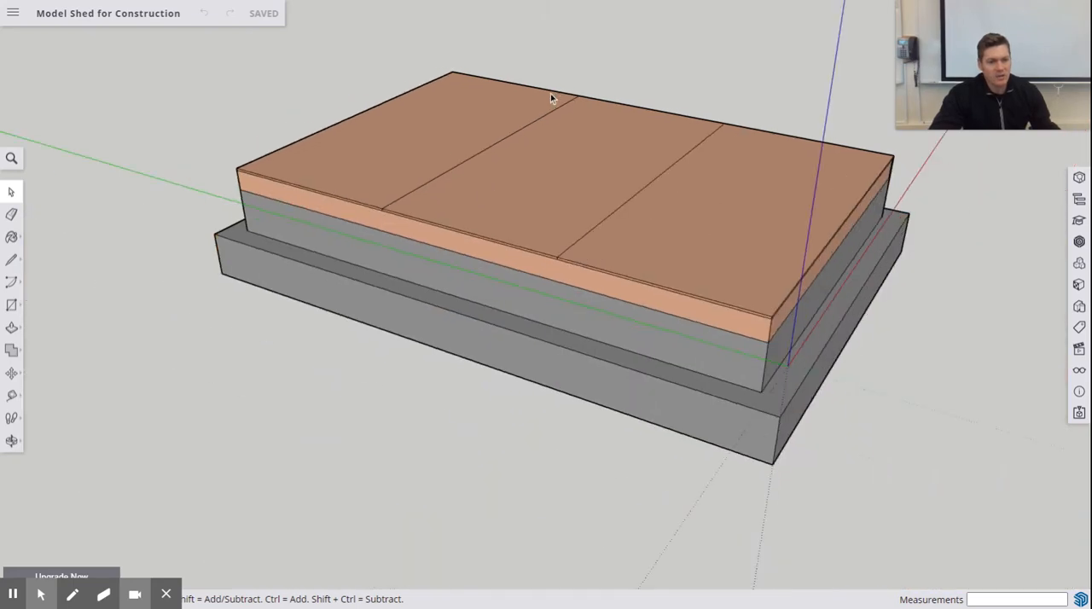
# - Draw a vertical 12' by 90" rectangle standing on the long edge of the floor deck, starting at its corner
pyautogui.moveTo(530, 127); pyautogui.dragTo(670, 108, button='middle')
pyautogui.scroll(2, 564, 89)
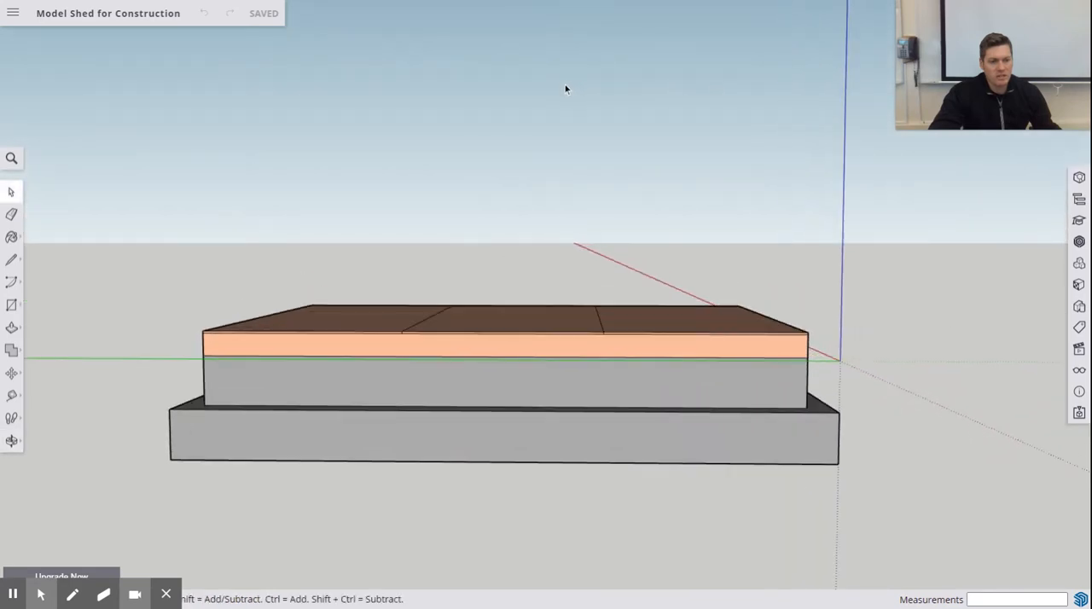
pyautogui.click(12, 305)
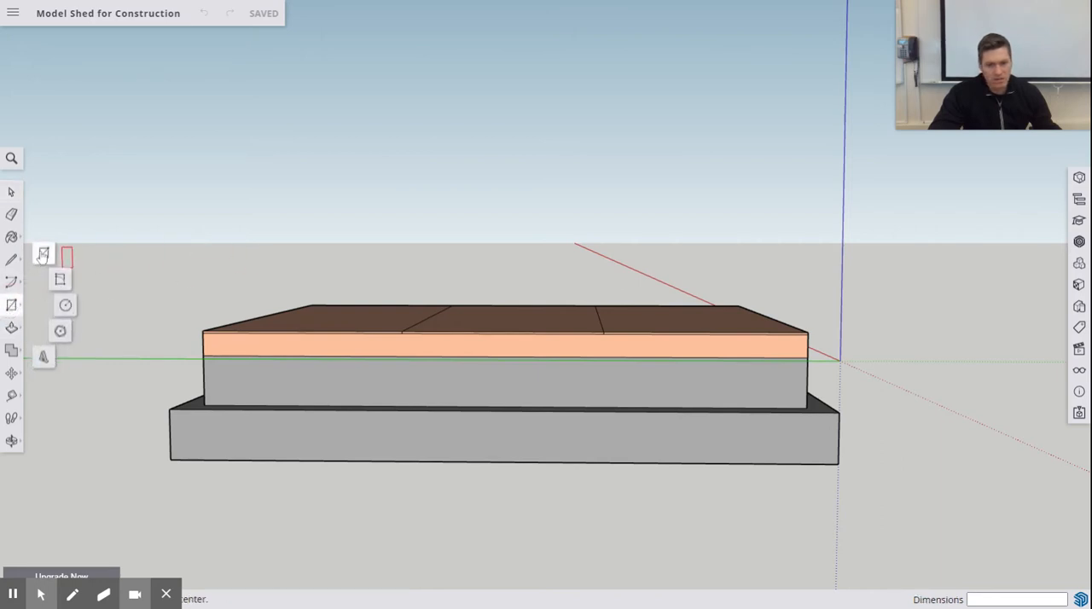
pyautogui.click(44, 253)
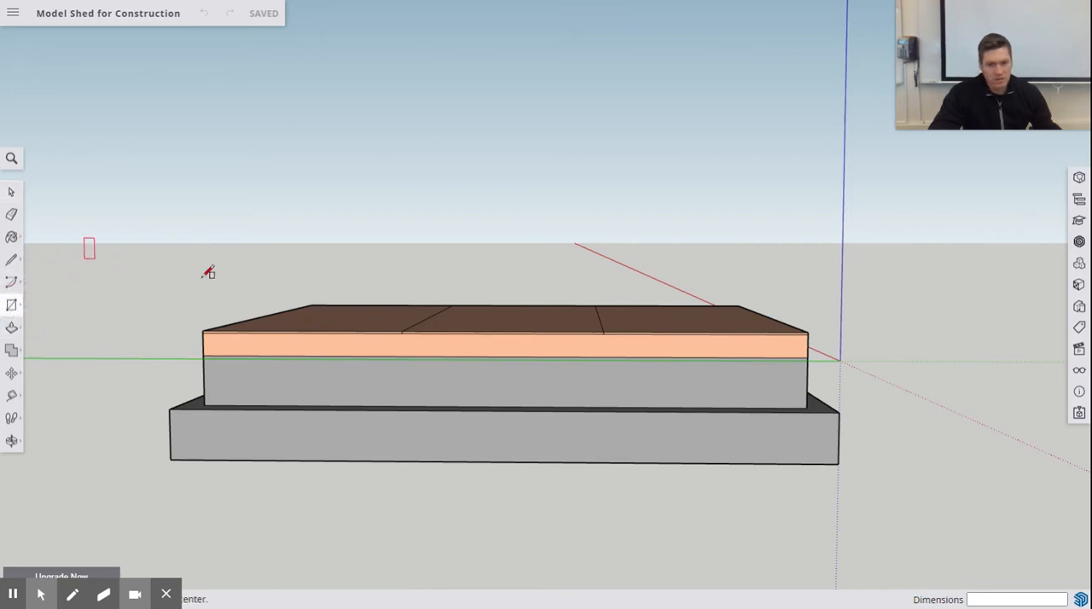
pyautogui.click(807, 332)
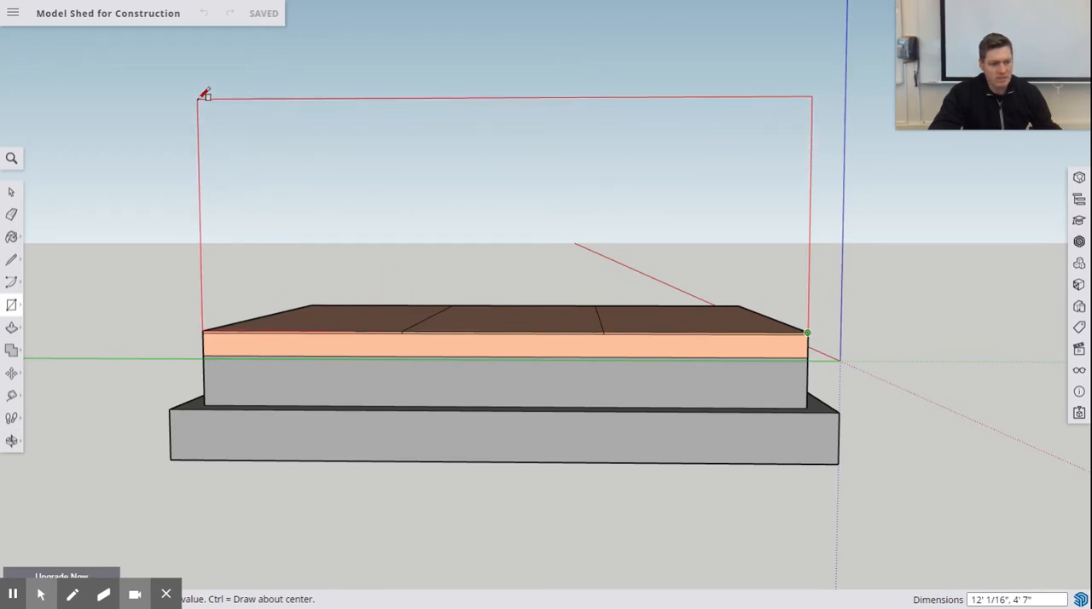
pyautogui.write('1')
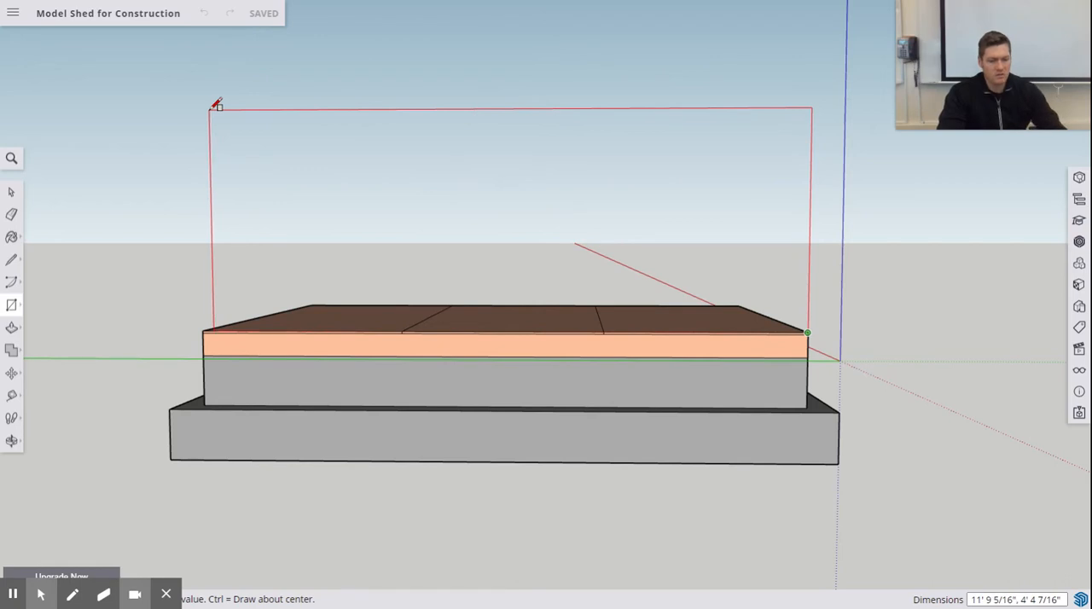
pyautogui.write("12',")
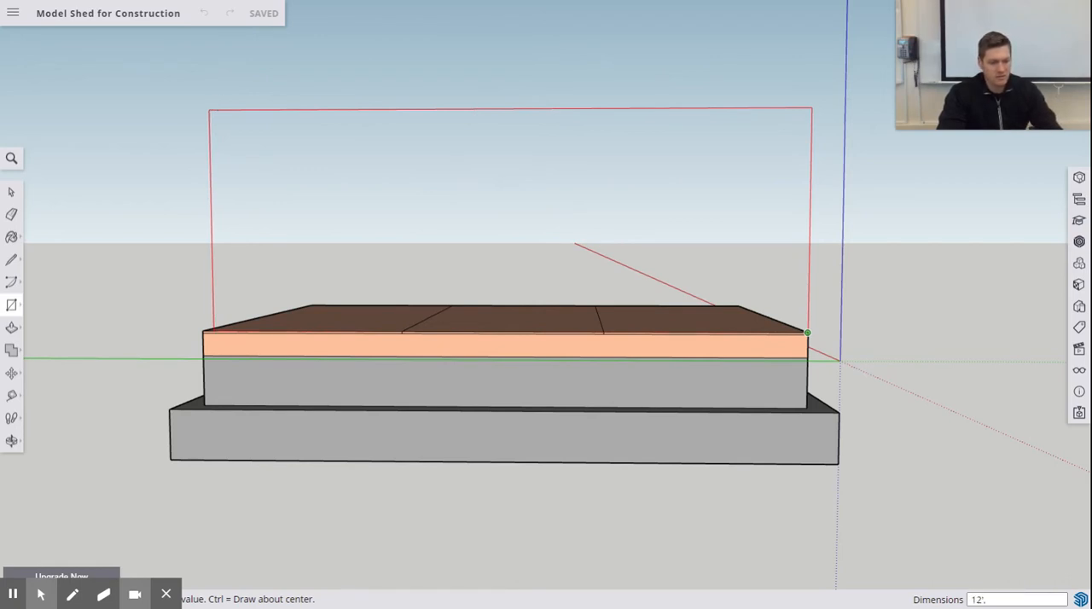
pyautogui.write('90"')
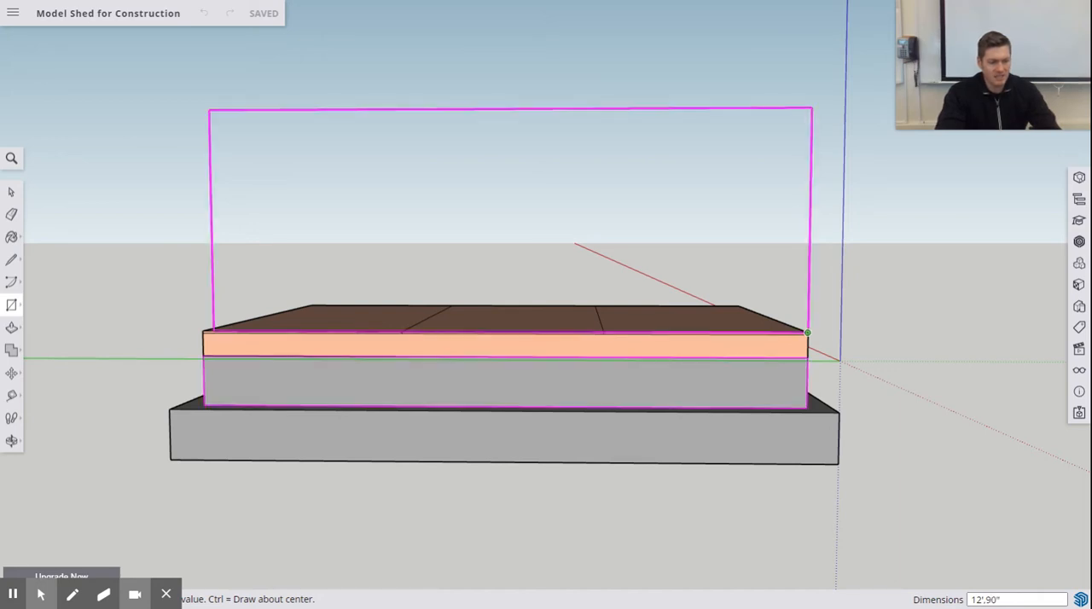
pyautogui.press('Return')
pyautogui.scroll(-5, 474, 221)
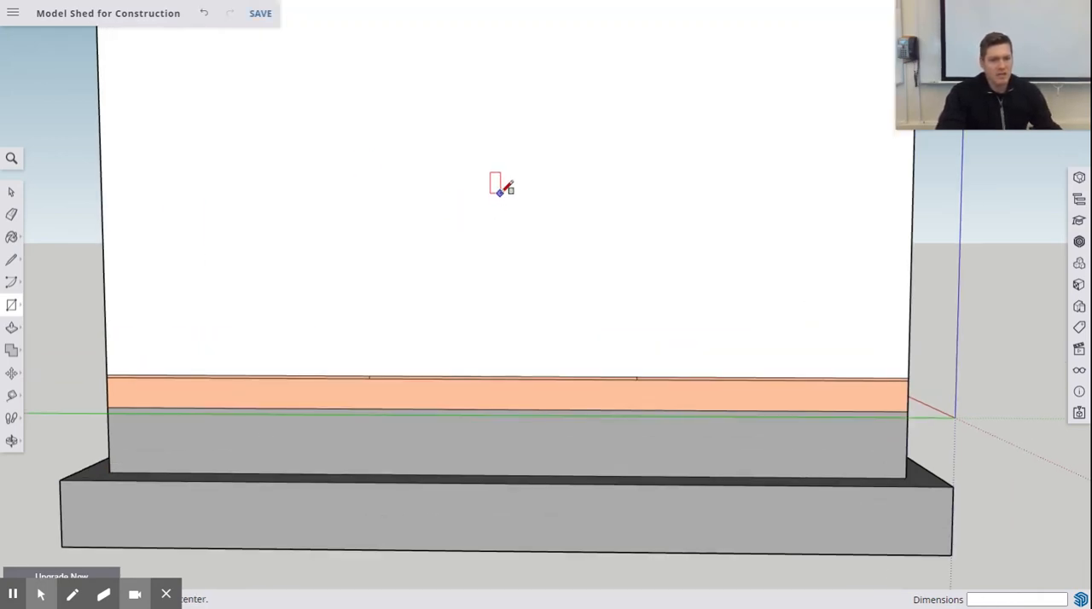
# - Offset the outline of the vertical wall face inward by 1.5 inches
pyautogui.moveTo(563, 151); pyautogui.dragTo(407, 304, button='middle')
pyautogui.press('r')
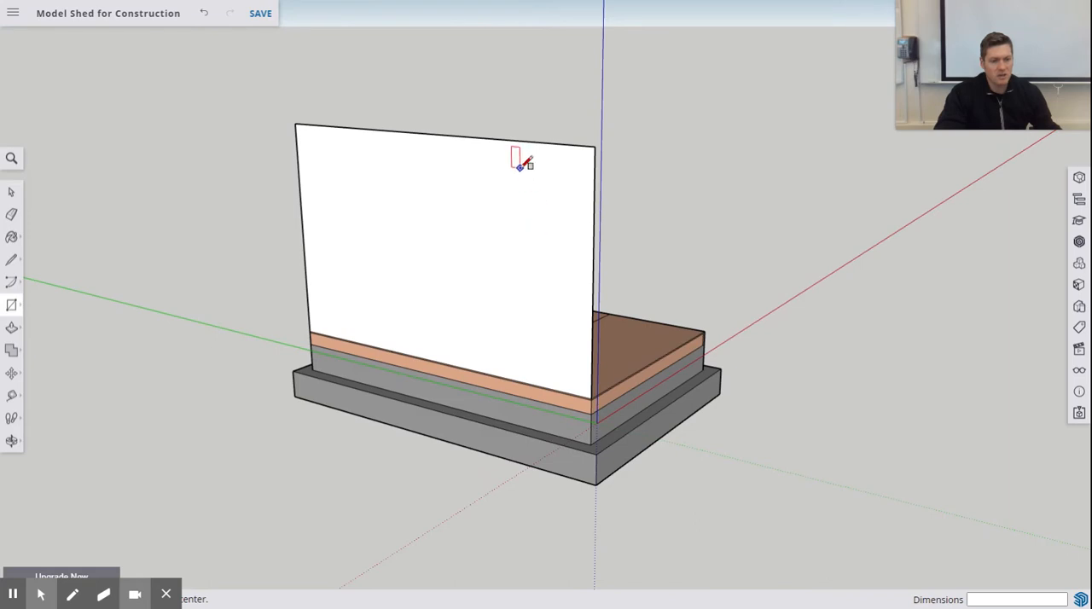
pyautogui.moveTo(516, 162); pyautogui.dragTo(578, 144, button='middle')
pyautogui.scroll(-1, 559, 145)
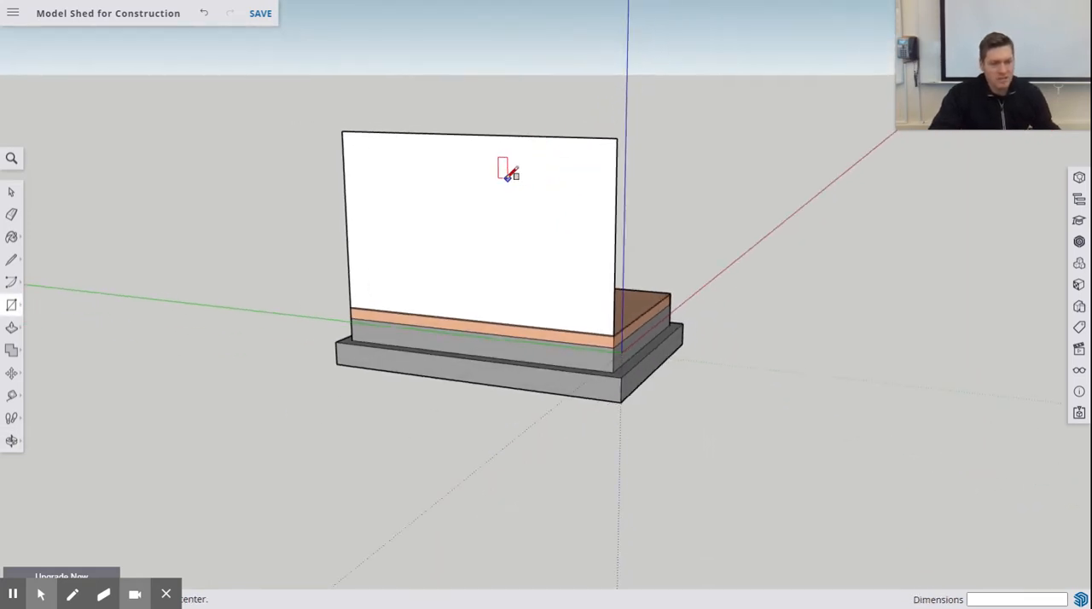
pyautogui.scroll(3, 502, 170)
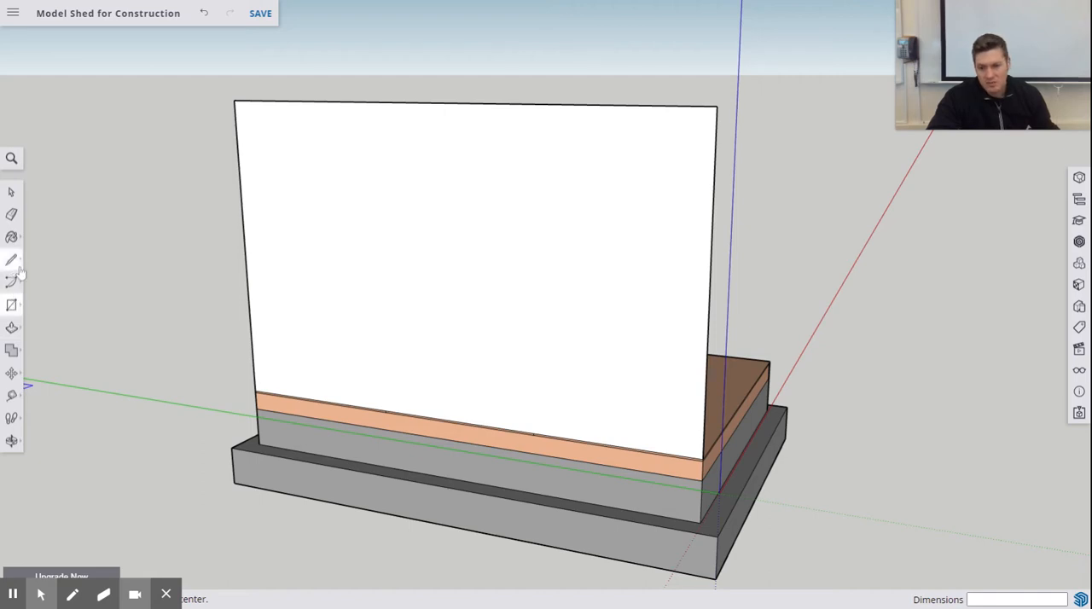
pyautogui.click(12, 328)
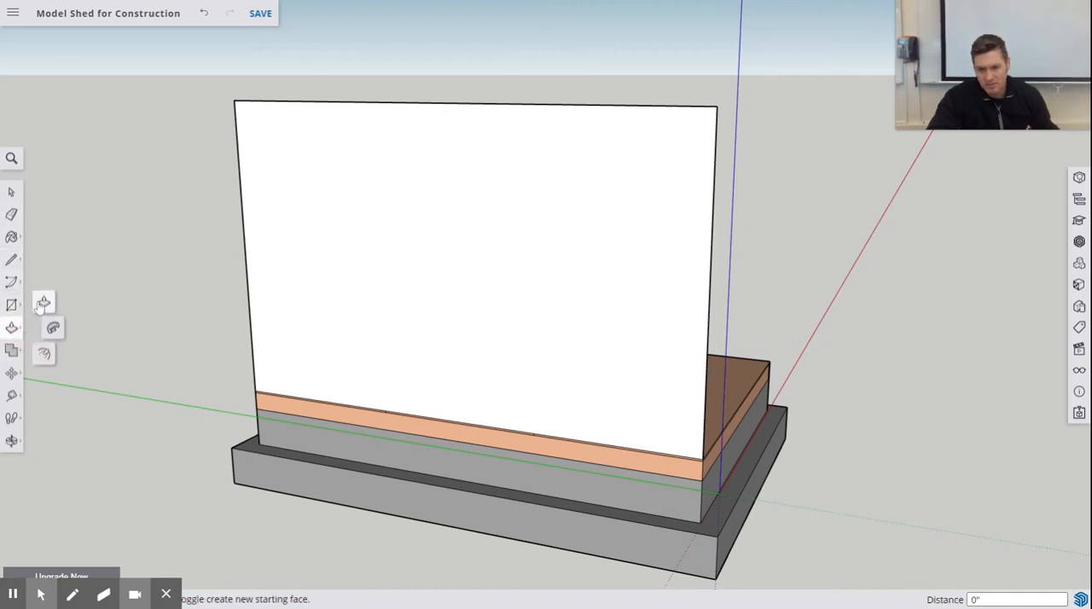
pyautogui.click(44, 353)
pyautogui.moveTo(254, 321); pyautogui.dragTo(280, 282)
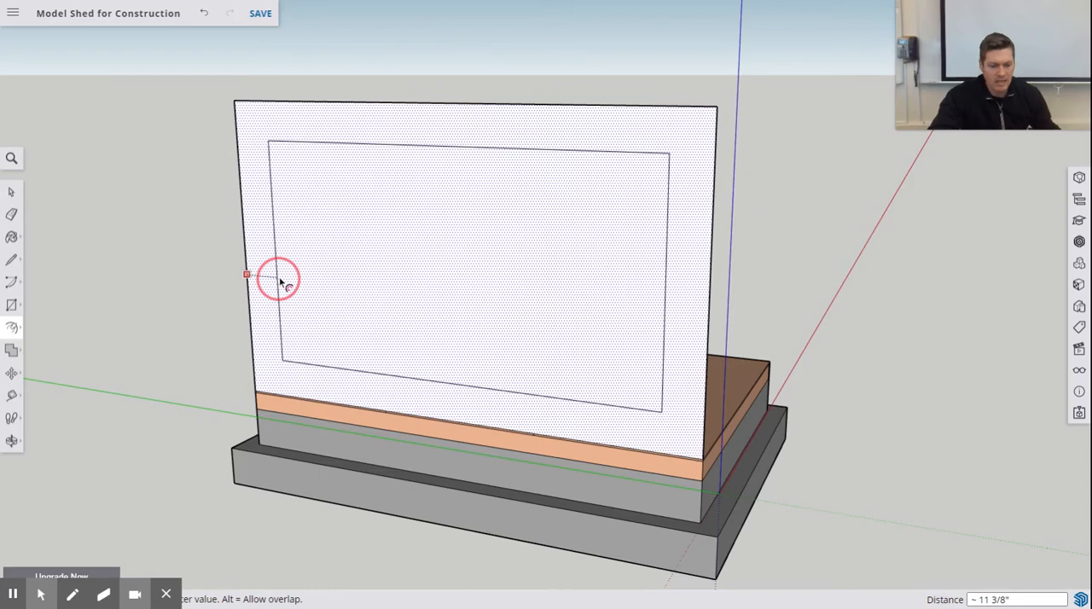
pyautogui.write('1')
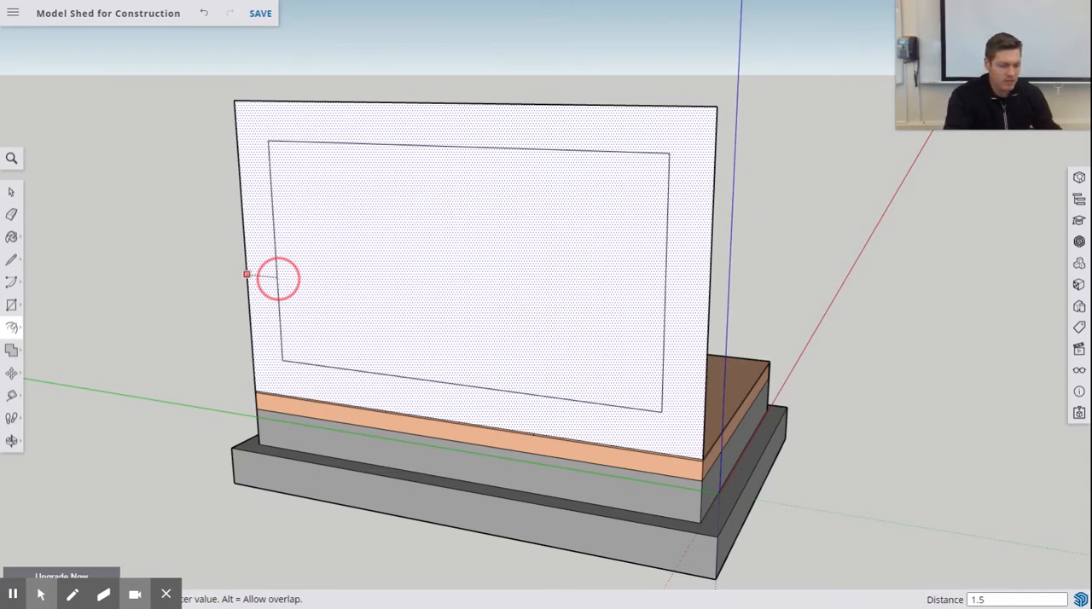
pyautogui.write('.5')
pyautogui.press('Return')
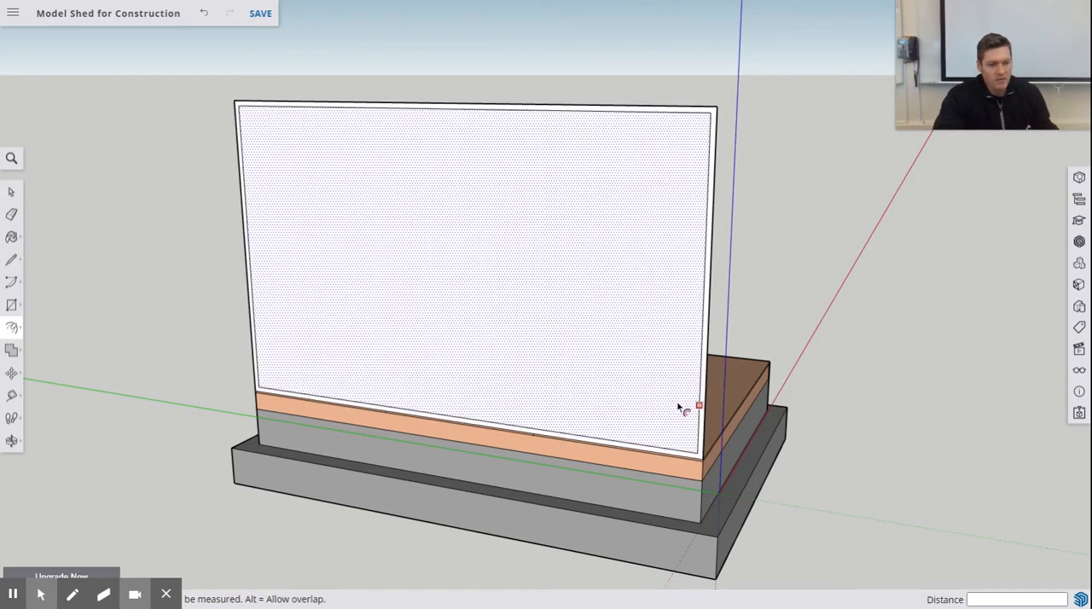
# - Try to extrude the narrow border of the wall face 3.5 inches inward over the floor deck with Push/Pull
pyautogui.moveTo(692, 417); pyautogui.dragTo(720, 399, button='middle')
pyautogui.scroll(-2, 720, 402)
pyautogui.scroll(2, 720, 406)
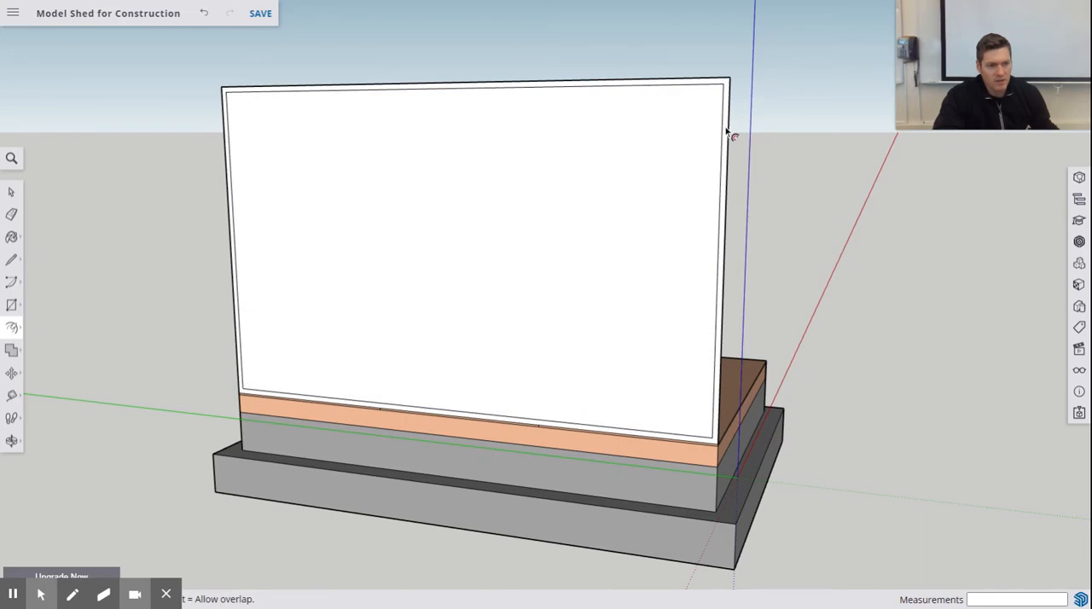
pyautogui.moveTo(739, 293); pyautogui.dragTo(293, 341, button='middle')
pyautogui.scroll(-2, 366, 434)
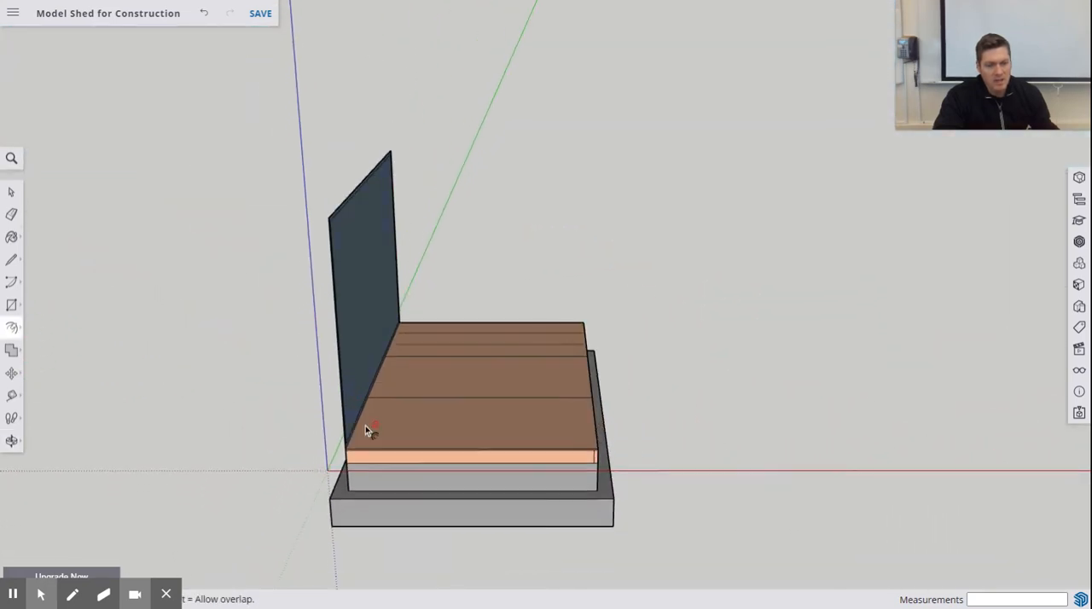
pyautogui.scroll(4, 363, 426)
pyautogui.scroll(3, 362, 426)
pyautogui.moveTo(362, 426); pyautogui.dragTo(288, 403, button='middle')
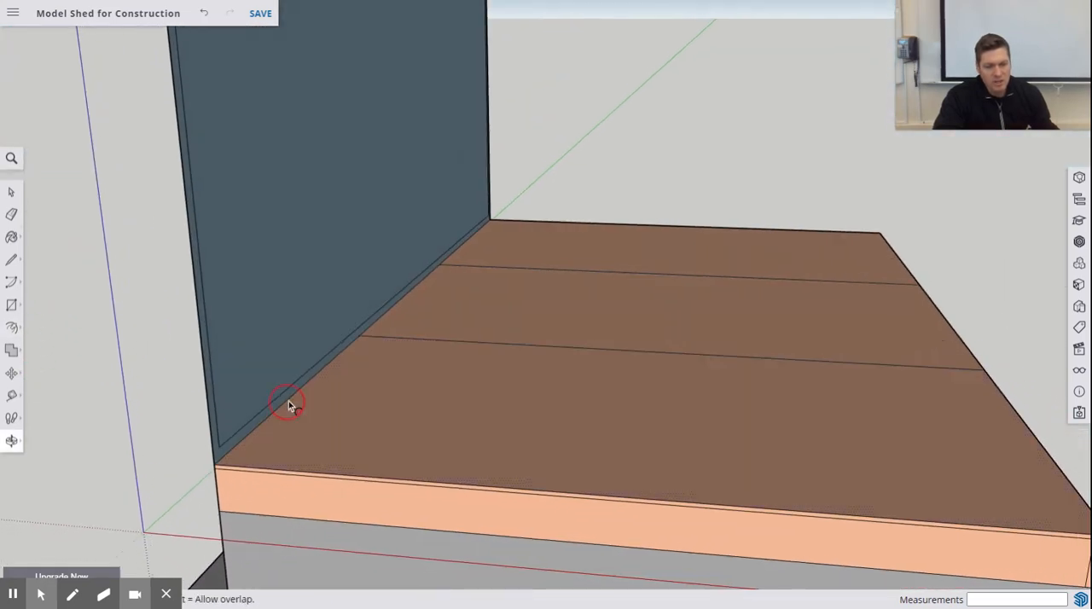
pyautogui.scroll(1, 275, 408)
pyautogui.scroll(-1, 274, 407)
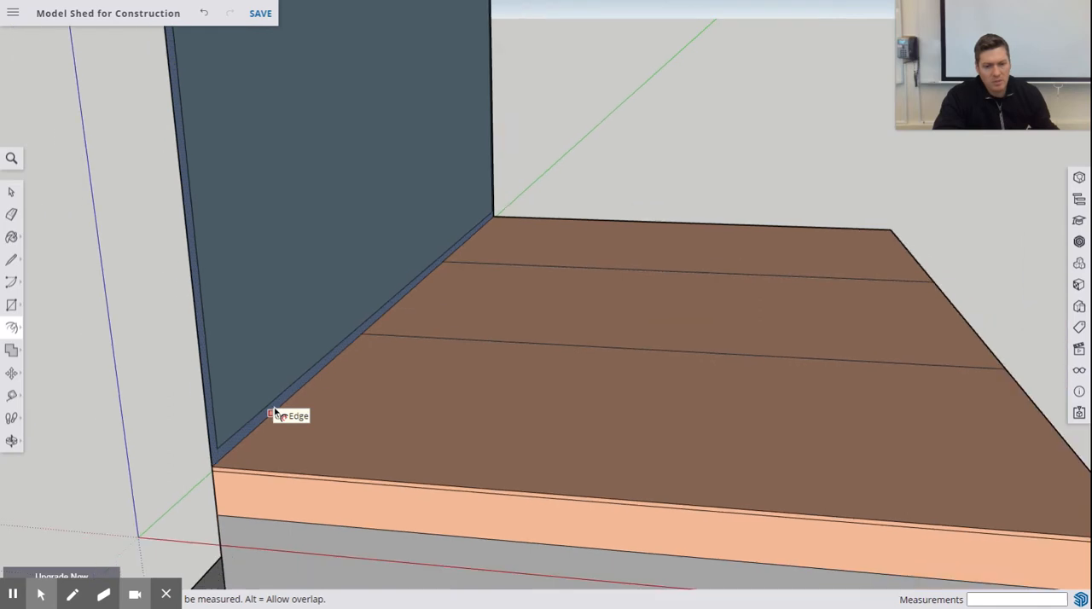
pyautogui.click(12, 330)
pyautogui.click(49, 300)
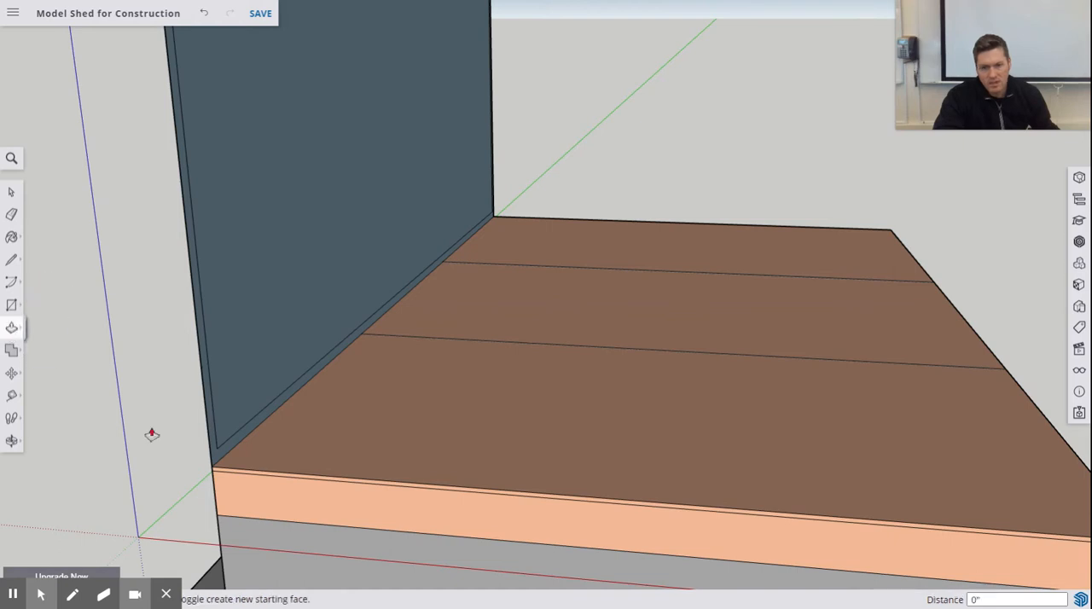
pyautogui.click(218, 460)
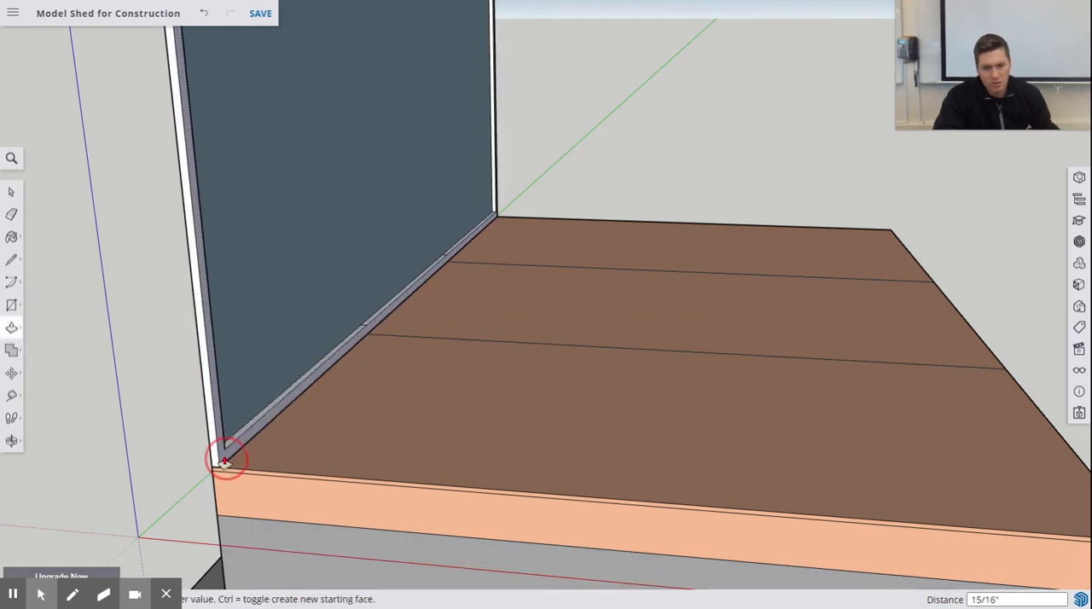
pyautogui.write('3')
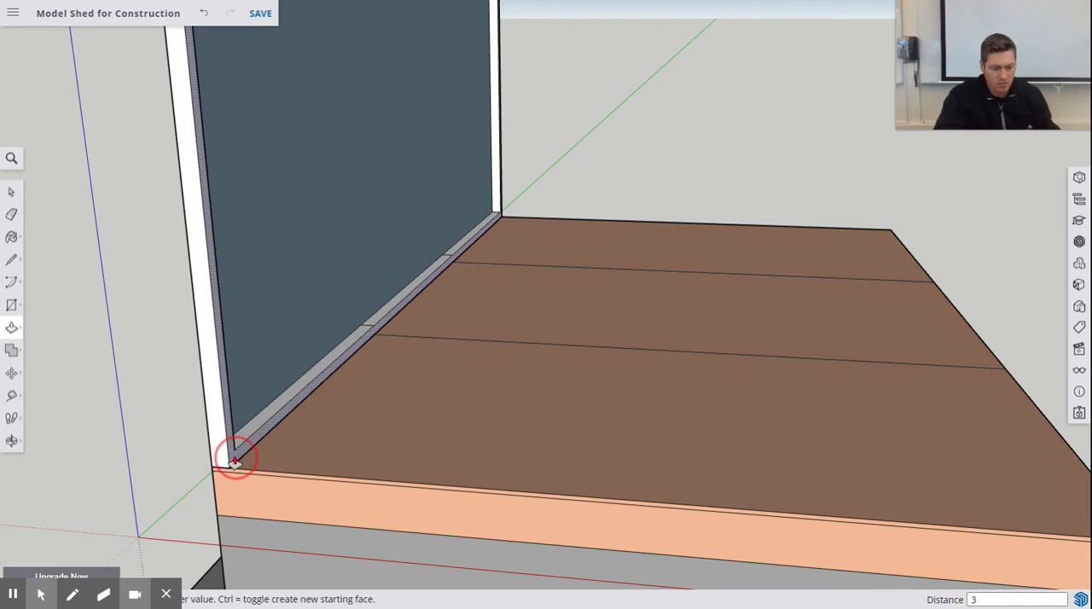
pyautogui.write('.5')
pyautogui.press('Return')
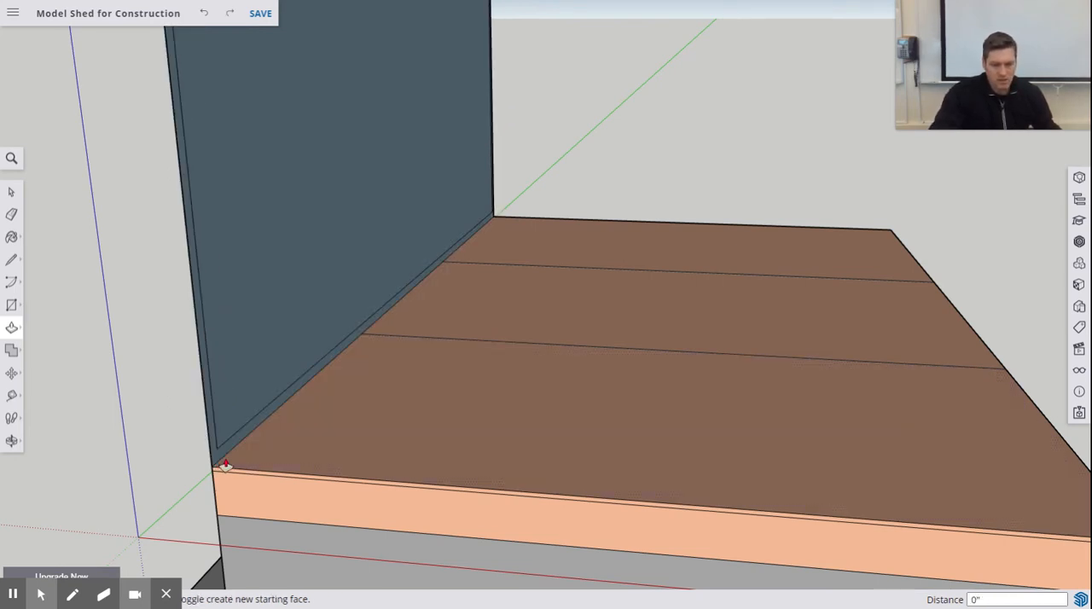
# - Try to pull the 1.5-inch border of the wall face 3.5 inches over the deck and check the frame from outside
pyautogui.moveTo(214, 453); pyautogui.dragTo(243, 450)
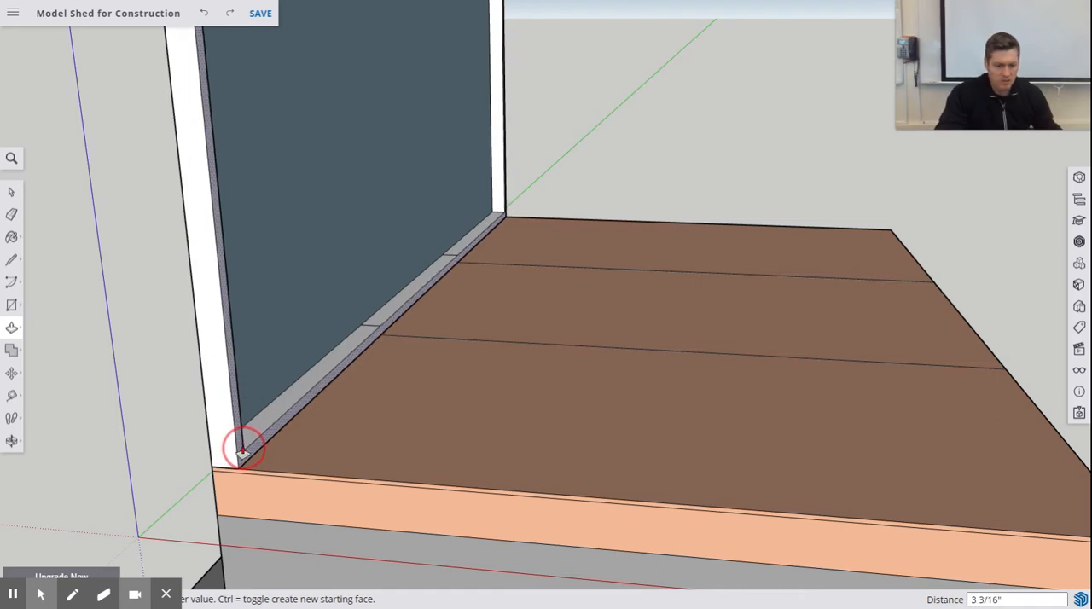
pyautogui.press('Return')
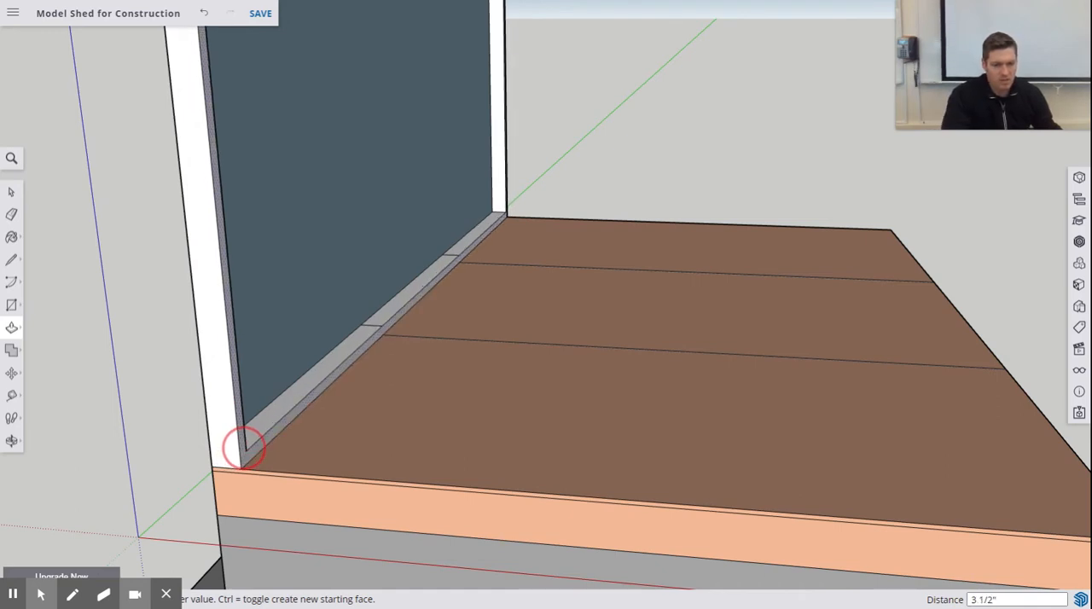
pyautogui.moveTo(273, 383); pyautogui.dragTo(252, 397)
pyautogui.moveTo(252, 397); pyautogui.dragTo(632, 392, button='middle')
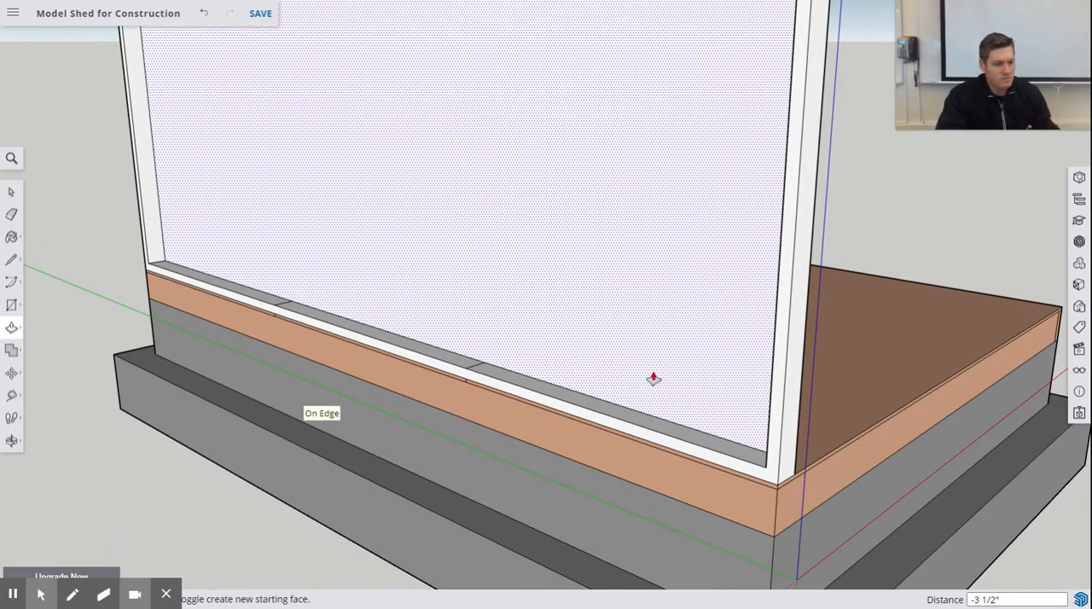
# - Undo the border extrusion and the inset outline on the wall face
pyautogui.hotkey('ctrl', 'z')
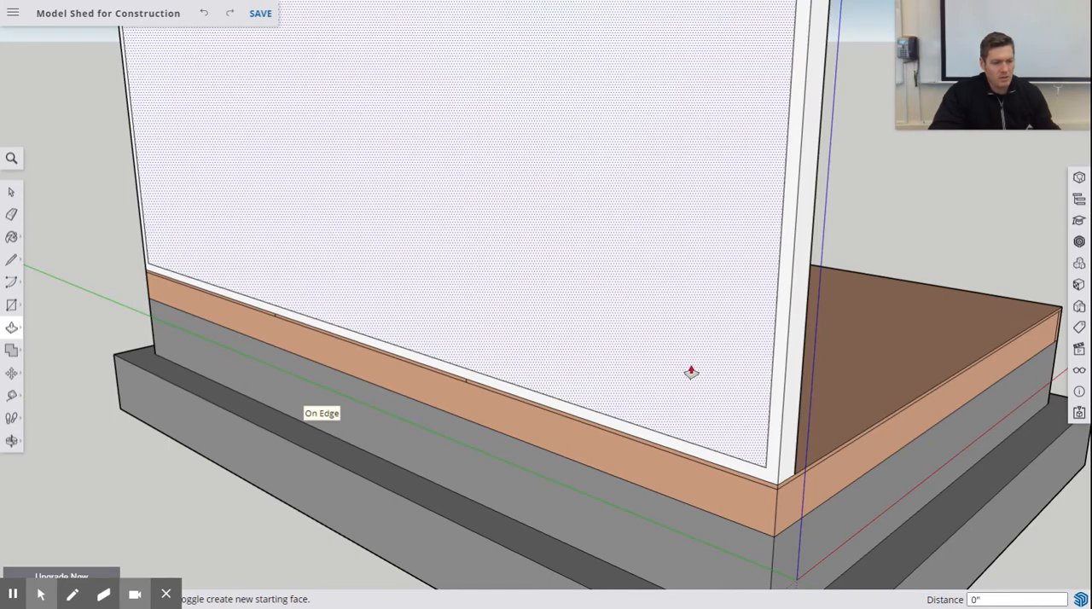
pyautogui.hotkey('ctrl', 'z')
pyautogui.moveTo(904, 448); pyautogui.dragTo(120, 355, button='middle')
pyautogui.hotkey('ctrl', 'z')
# - Extrude the whole plain wall face 3.5 inches inward over the floor deck with Push/Pull
pyautogui.moveTo(165, 361); pyautogui.dragTo(186, 363)
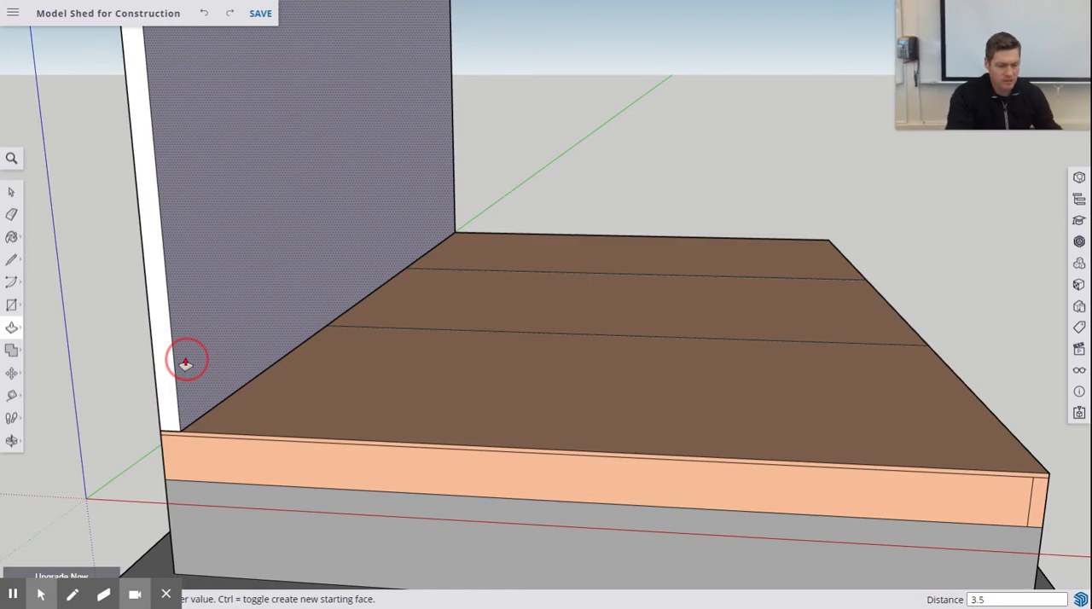
pyautogui.press('Return')
pyautogui.moveTo(187, 359); pyautogui.dragTo(421, 370, button='middle')
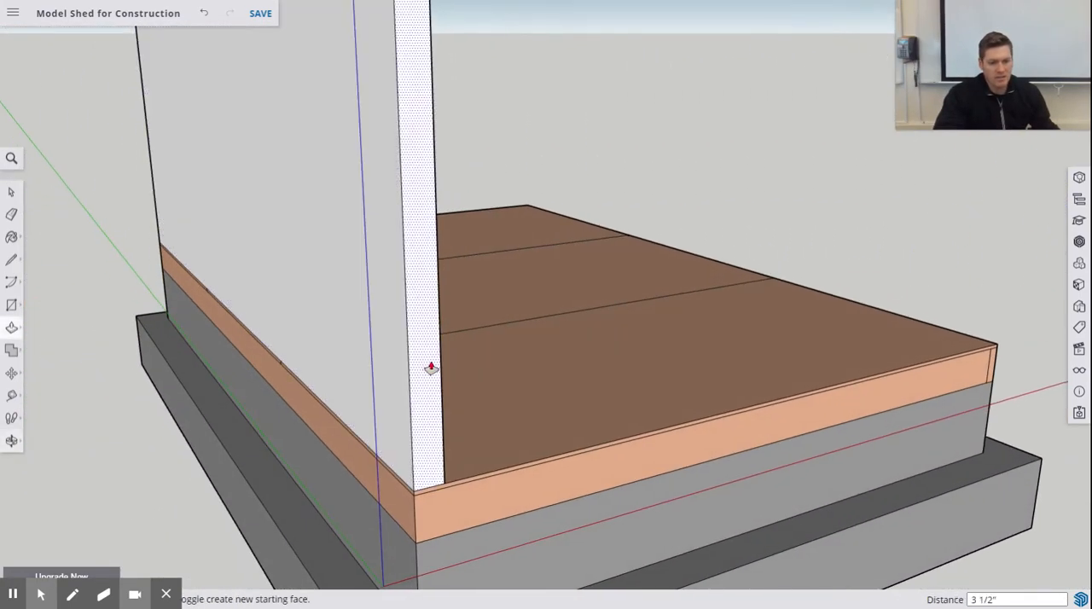
pyautogui.scroll(-3, 478, 256)
pyautogui.moveTo(430, 220)
pyautogui.mouseDown(button='middle')
pyautogui.moveTo(494, 279)
pyautogui.moveTo(592, 256)
pyautogui.mouseUp(button='middle')
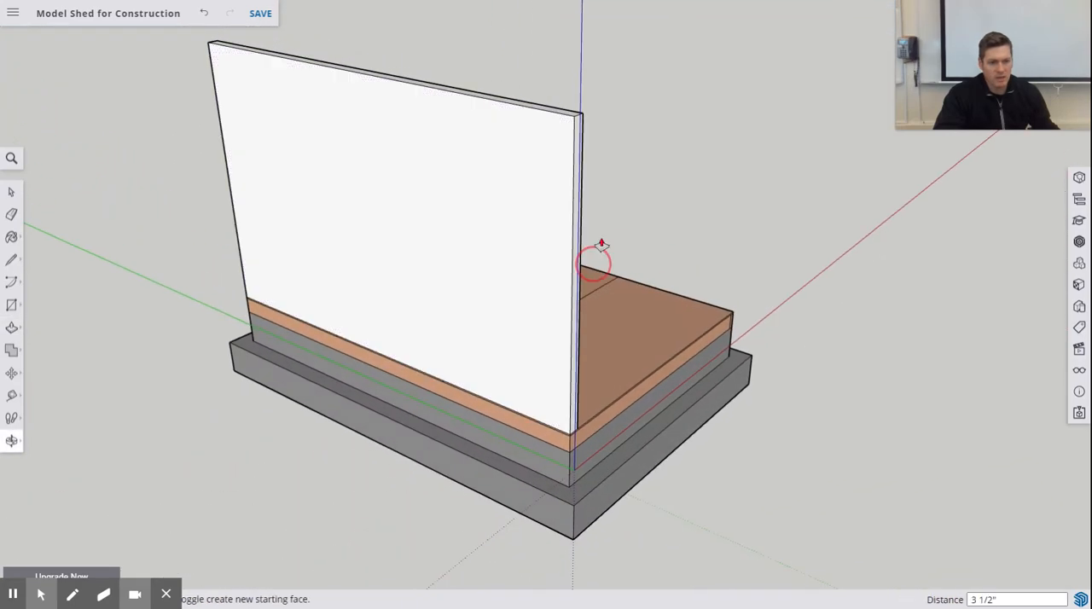
pyautogui.scroll(3, 551, 142)
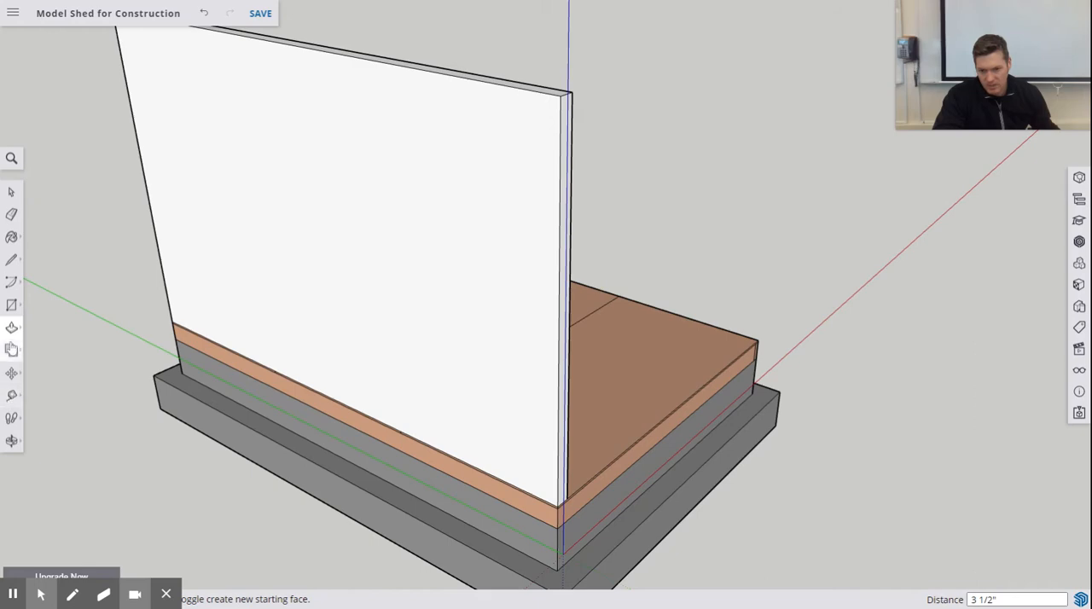
# - Offset the edges of the wall block's outer face inward by 1.5 inches
pyautogui.click(12, 328)
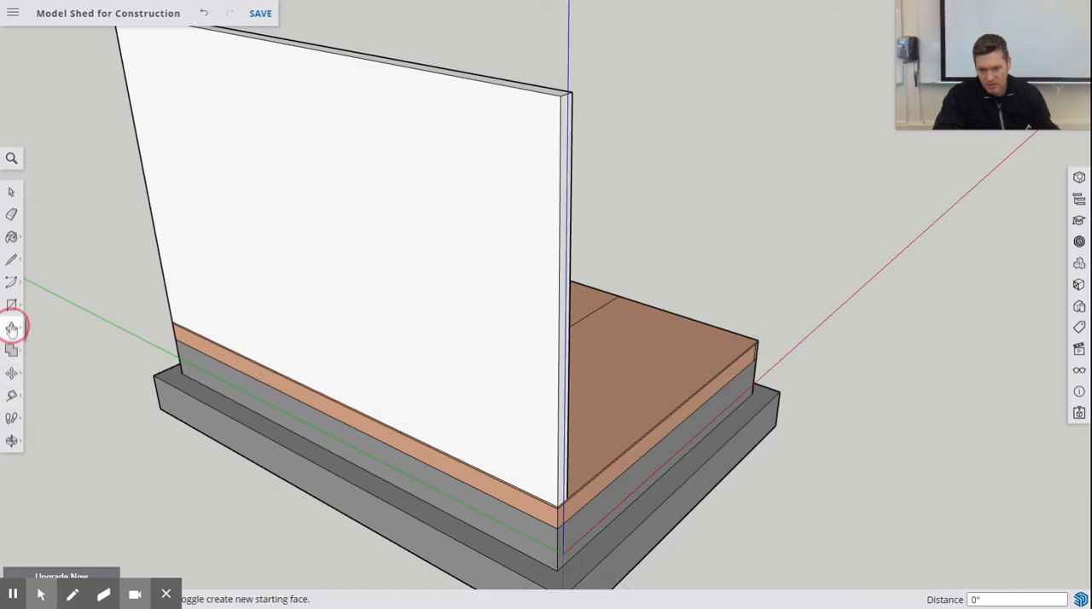
pyautogui.click(43, 354)
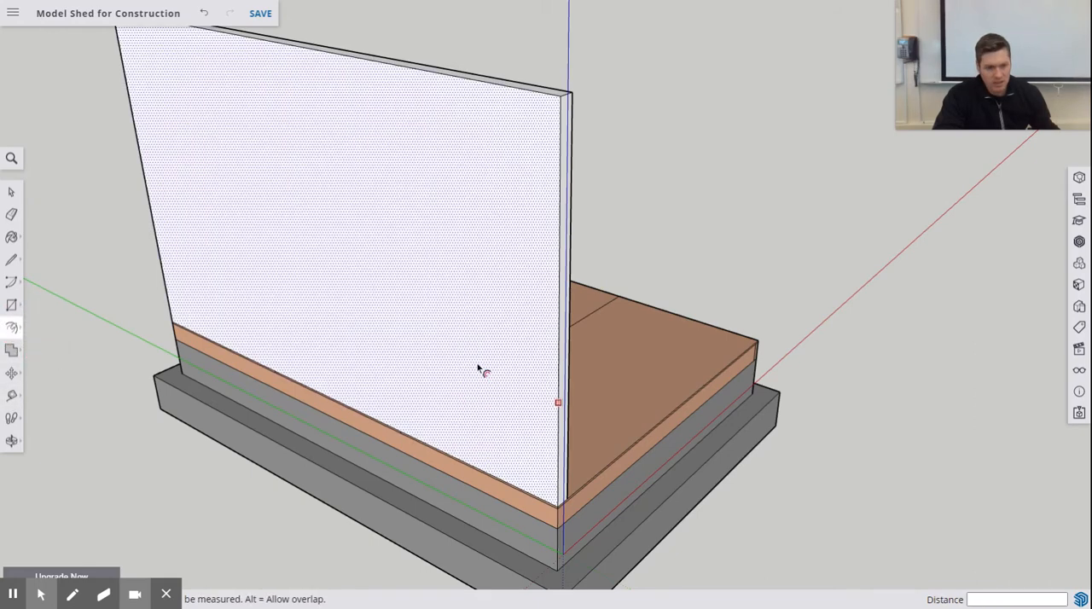
pyautogui.moveTo(478, 367); pyautogui.dragTo(589, 342, button='middle')
pyautogui.scroll(-2, 589, 341)
pyautogui.scroll(4, 580, 329)
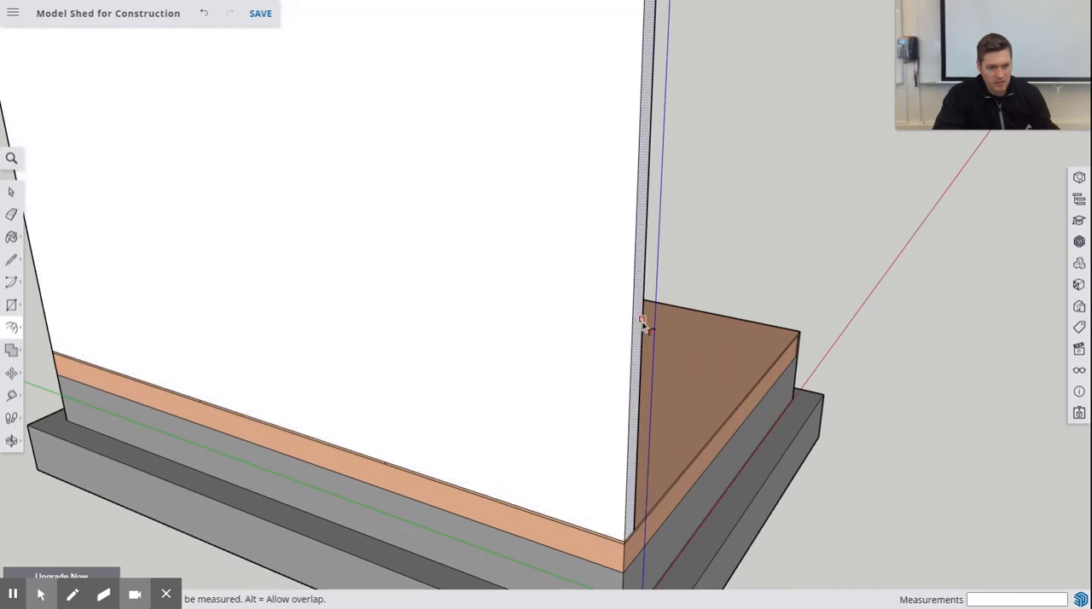
pyautogui.moveTo(629, 321); pyautogui.dragTo(611, 320)
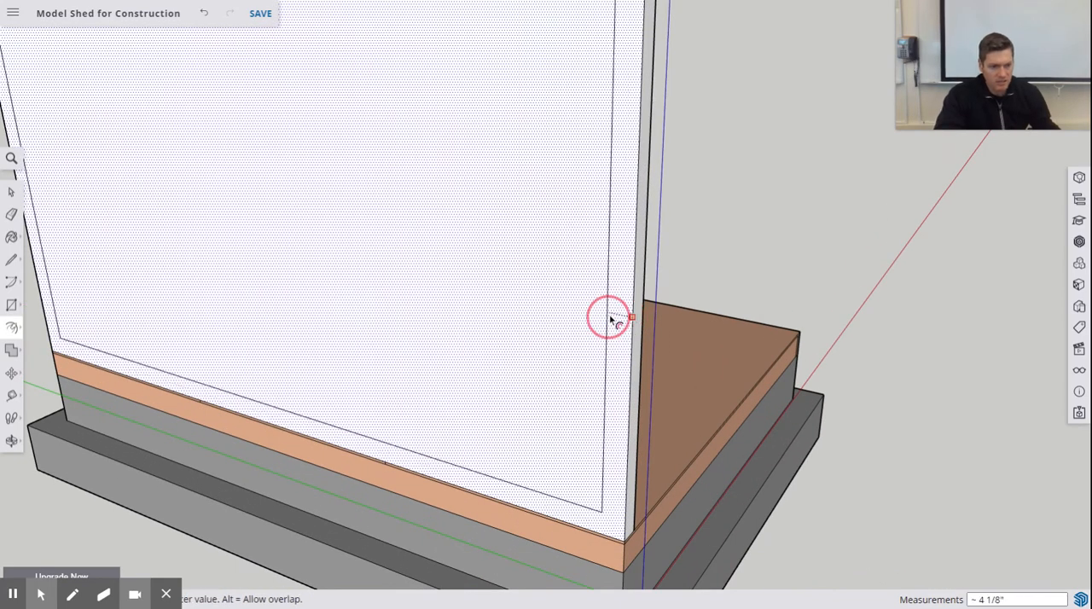
pyautogui.write('1')
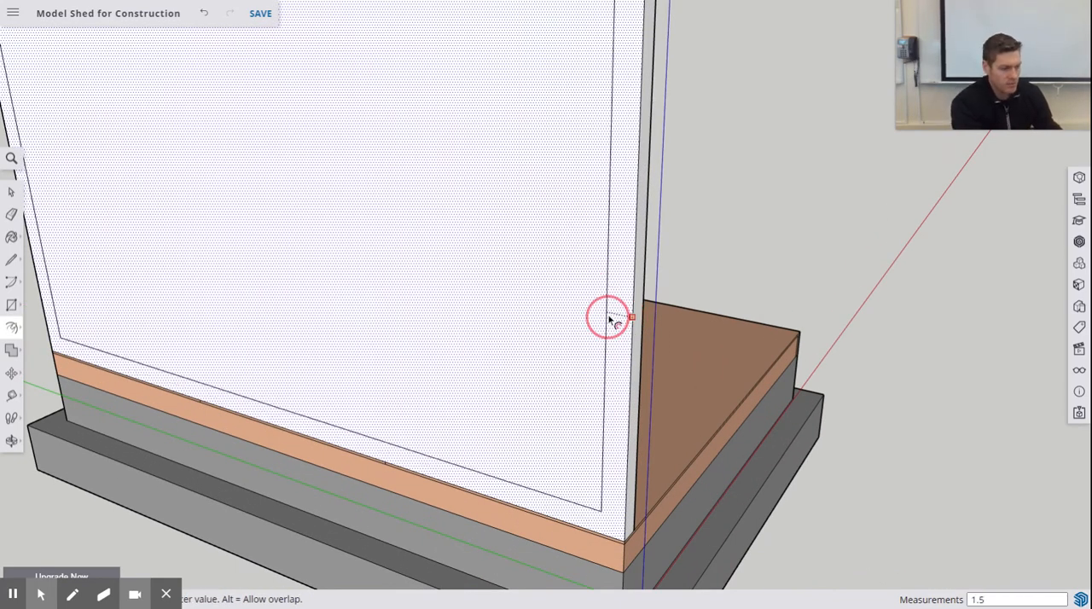
pyautogui.write('.5')
pyautogui.press('Return')
pyautogui.moveTo(570, 348); pyautogui.dragTo(573, 344, button='middle')
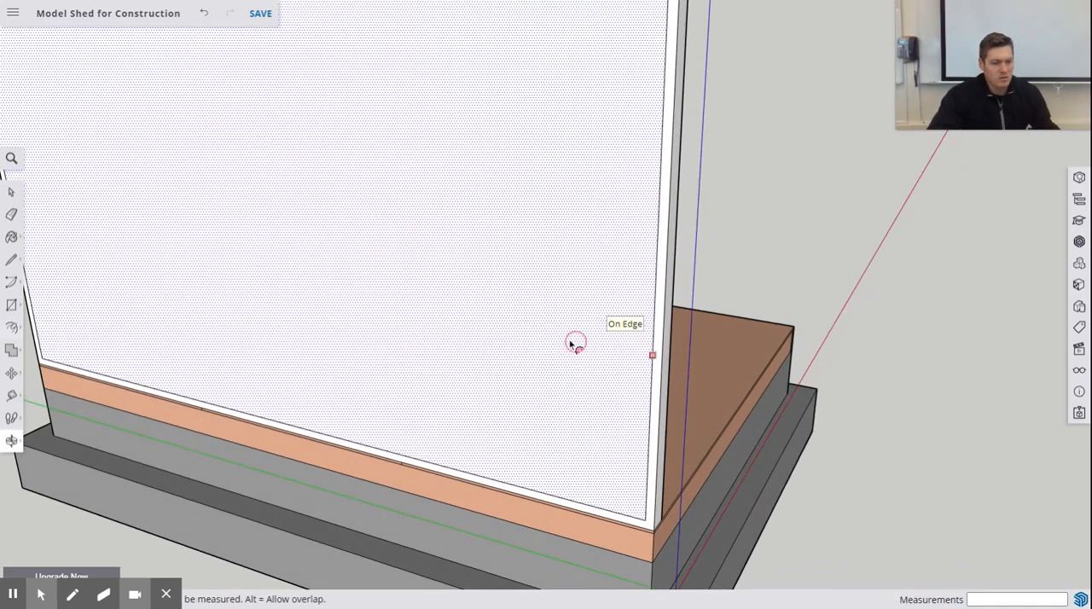
# - Draw a full-height vertical line inside the inset outline, 13.25 inches along its top edge from the corner nearest the origin
pyautogui.scroll(-5, 809, 259)
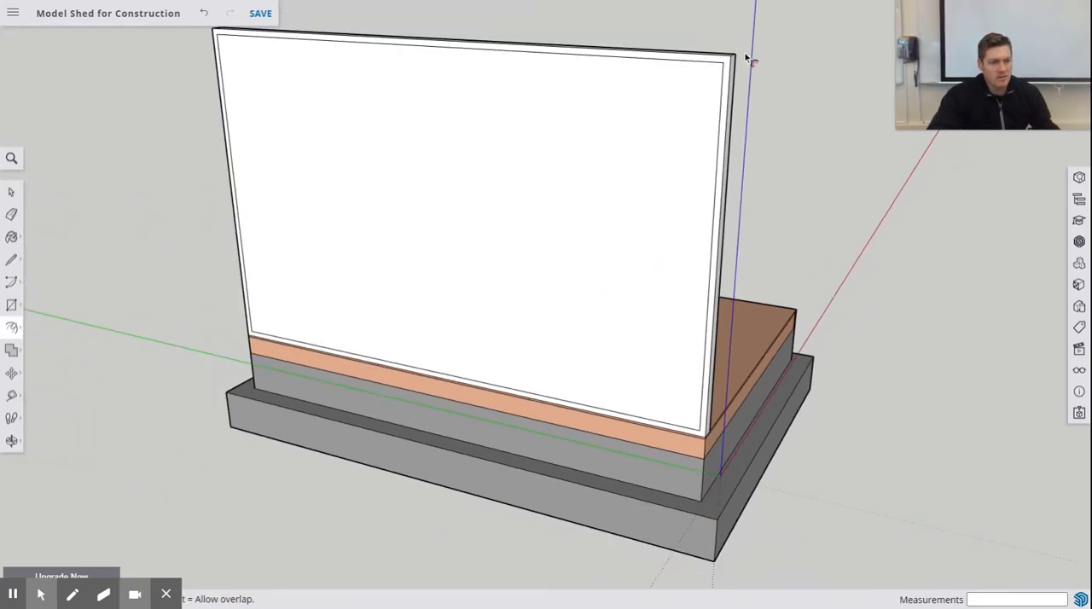
pyautogui.scroll(3, 690, 26)
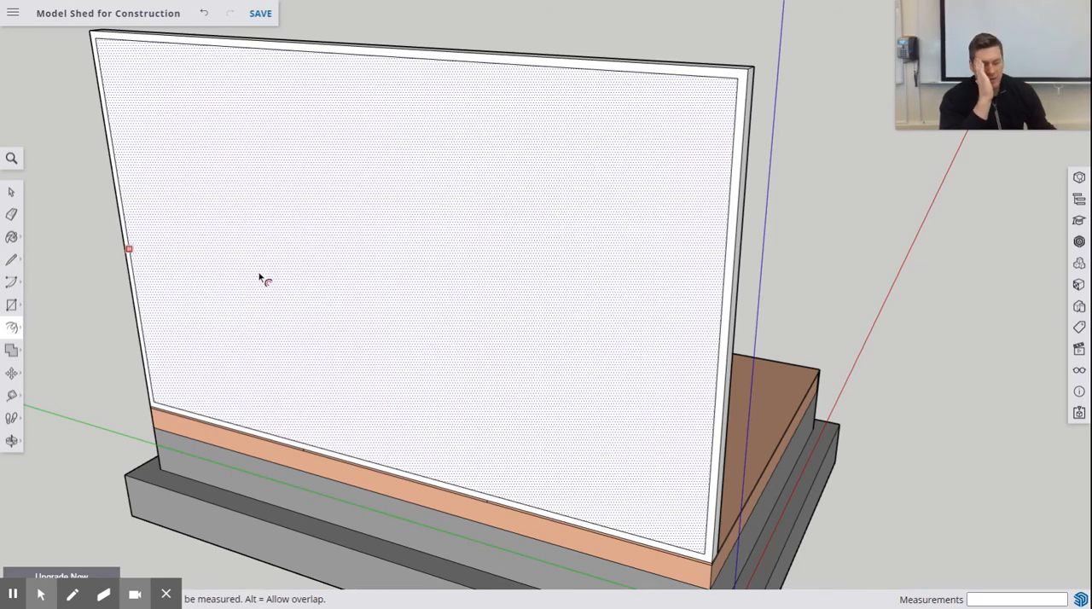
pyautogui.moveTo(748, 91); pyautogui.dragTo(821, 84, button='middle')
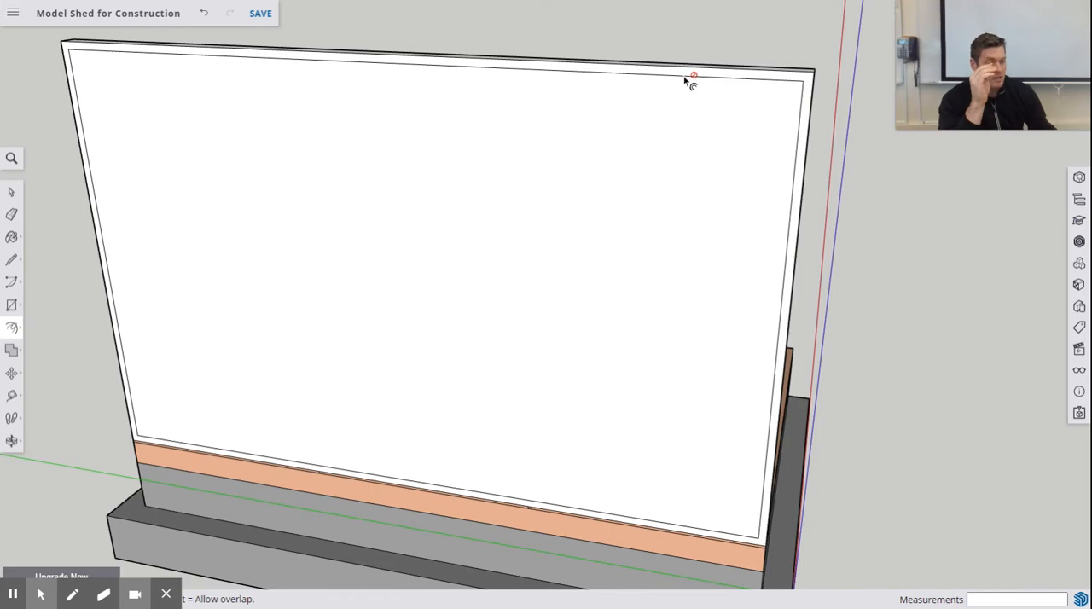
pyautogui.click(12, 261)
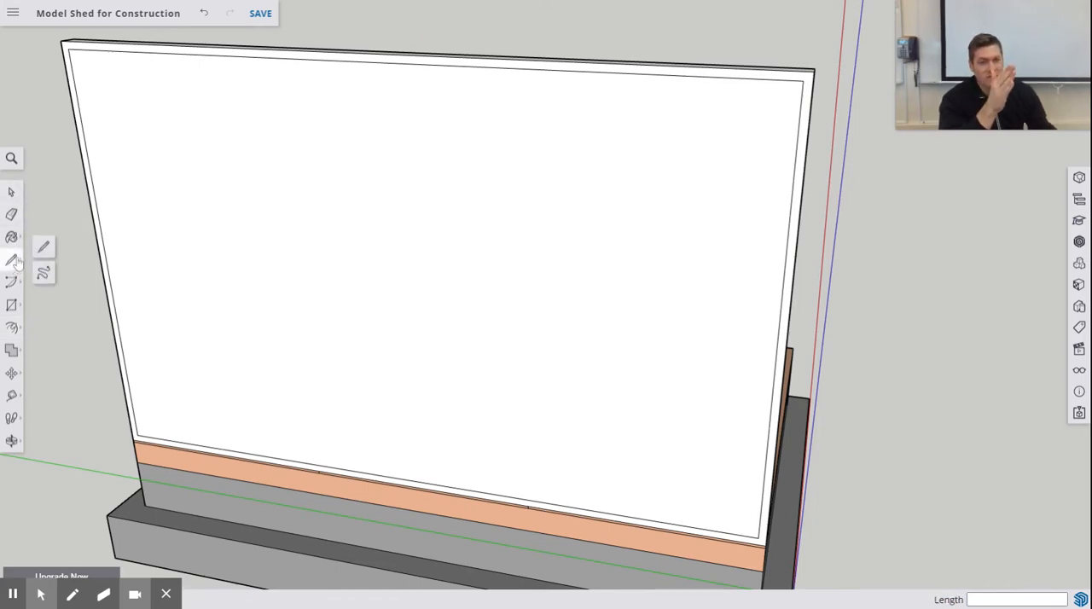
pyautogui.click(44, 247)
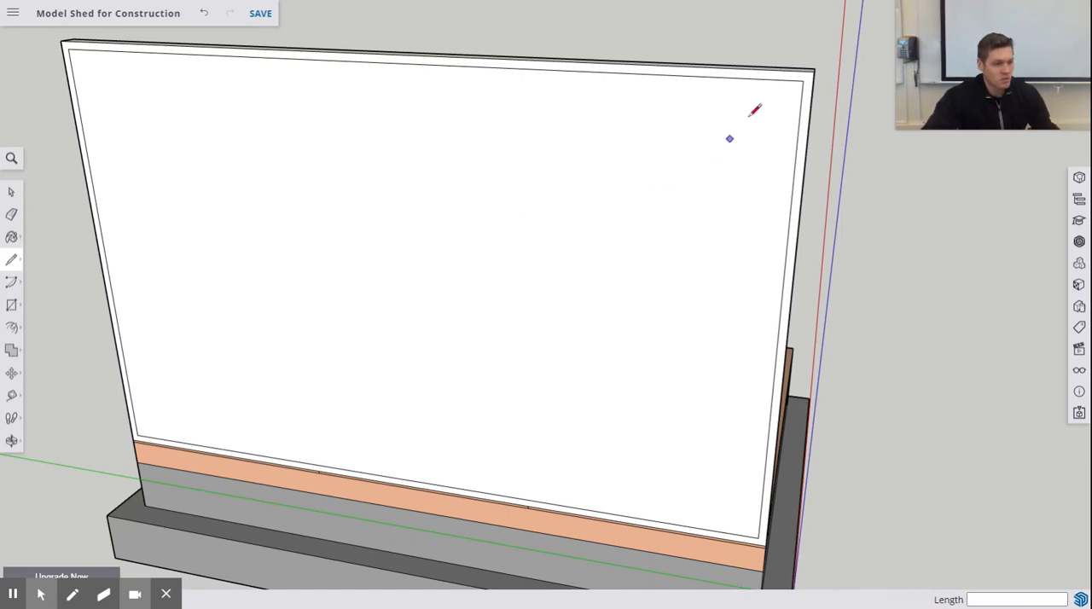
pyautogui.click(803, 80)
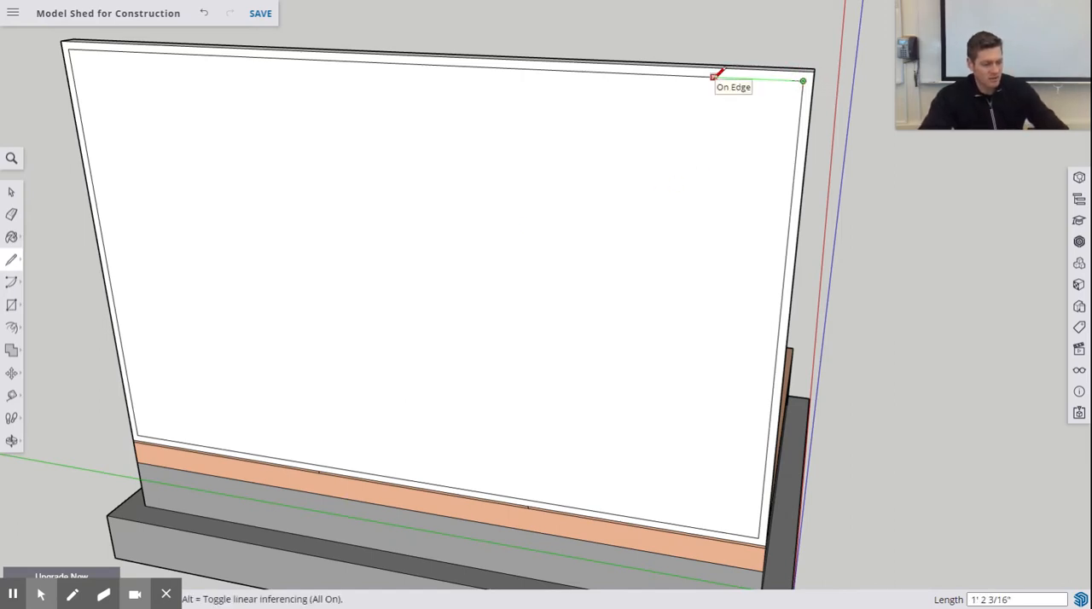
pyautogui.press('Return')
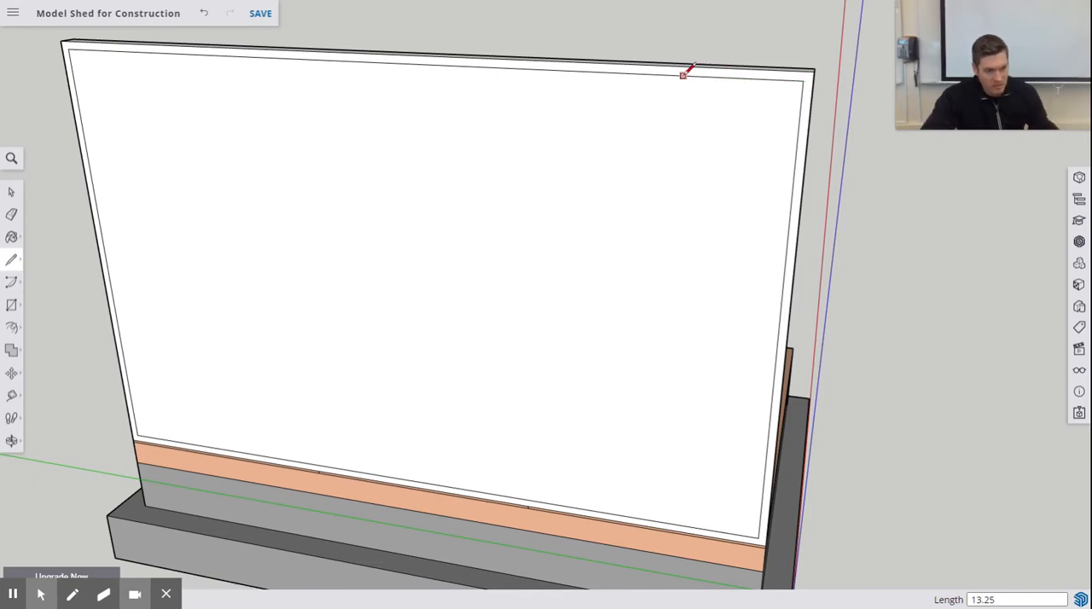
pyautogui.click(719, 76)
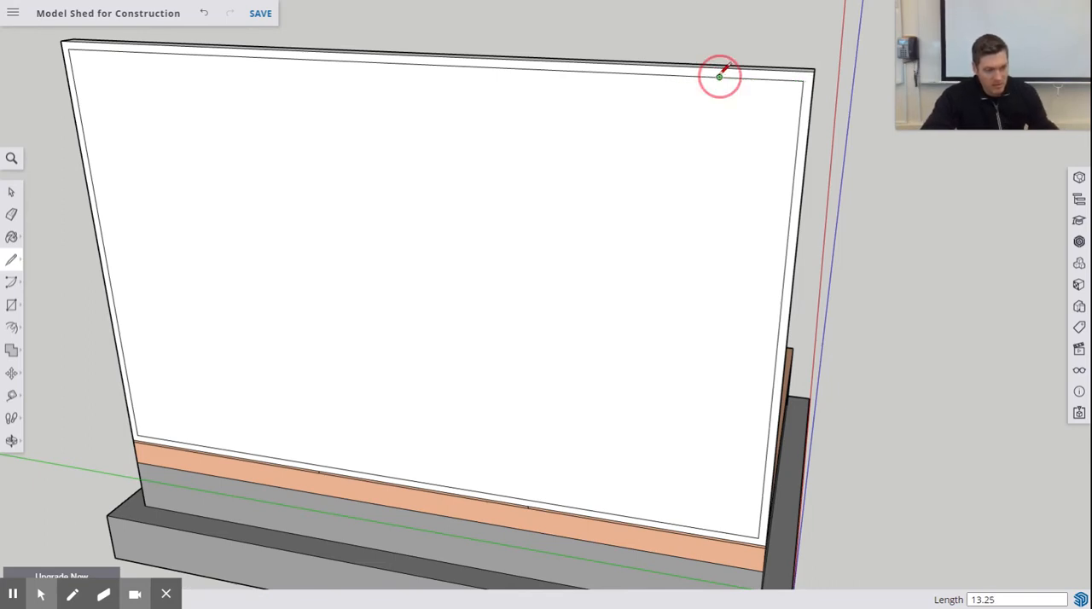
pyautogui.click(690, 525)
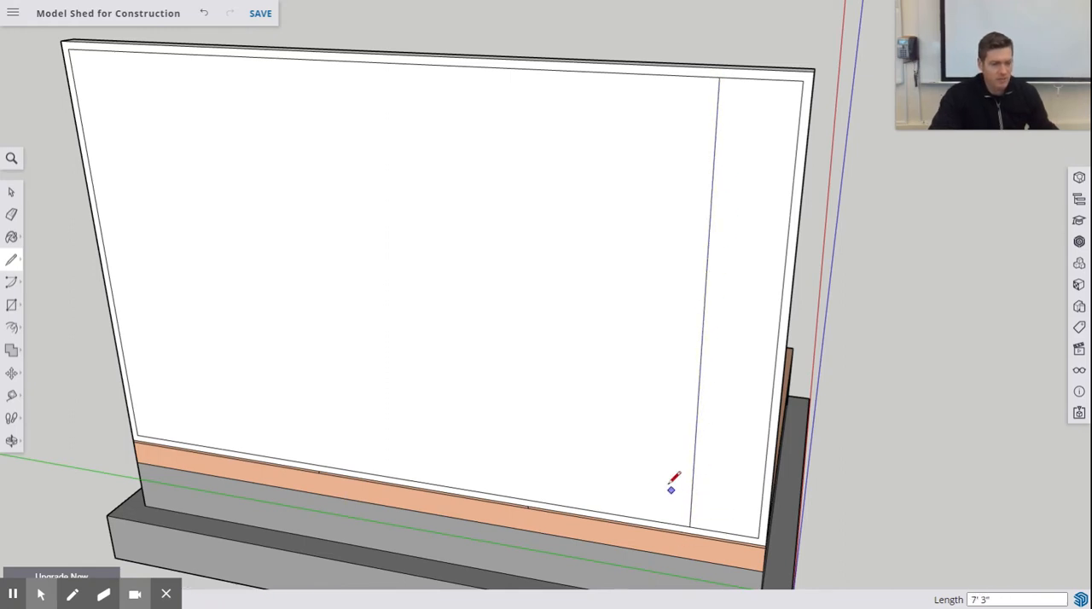
# - Draw a parallel vertical line 1.5 inches farther along the inner top edge to complete the first stud's outline
pyautogui.scroll(2, 706, 69)
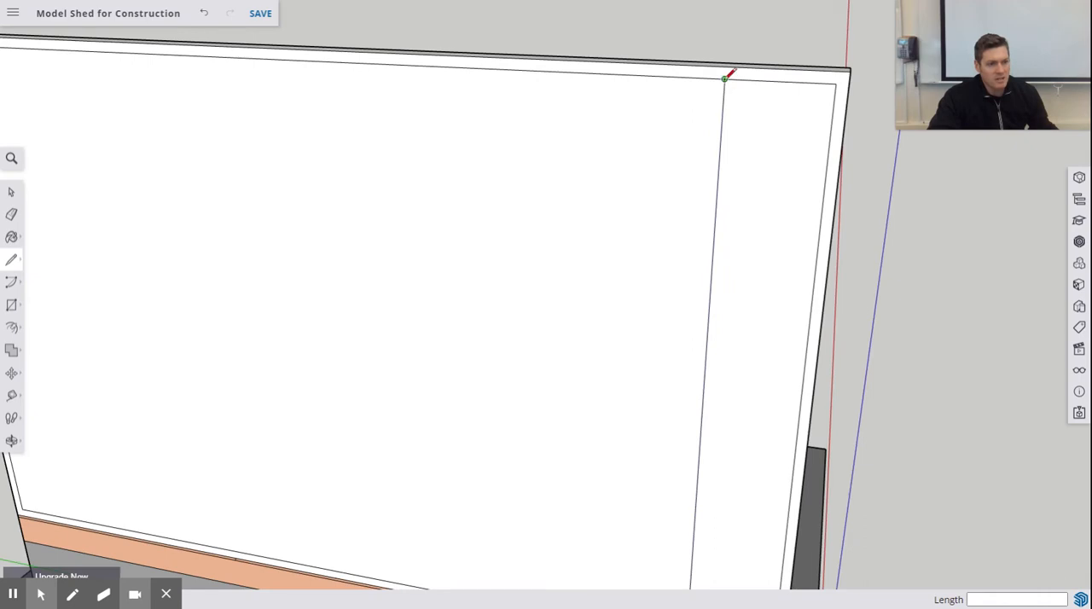
pyautogui.click(725, 78)
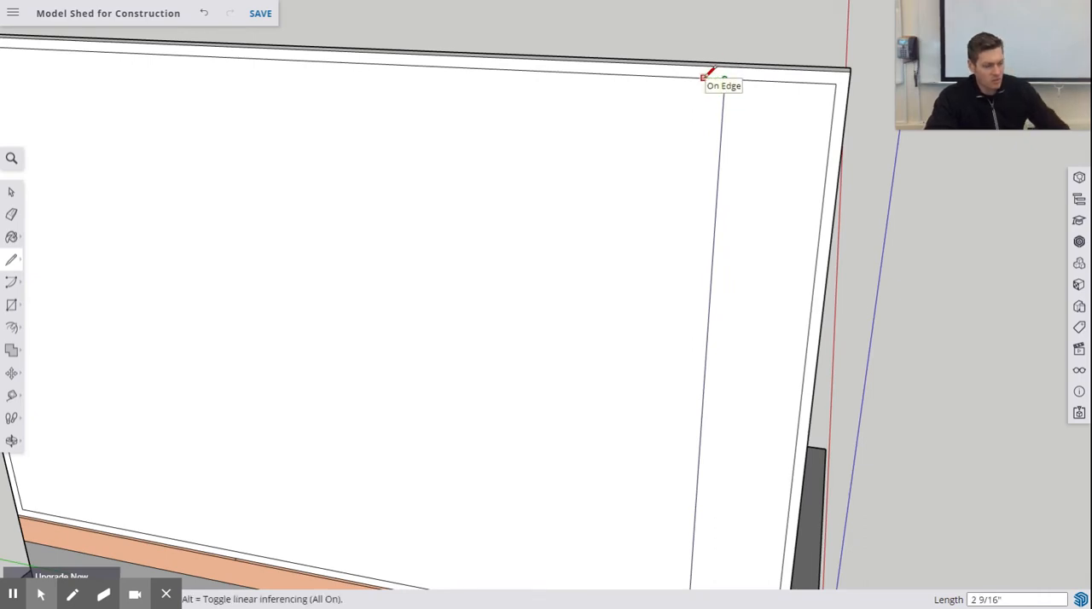
pyautogui.write('1.5')
pyautogui.press('Return')
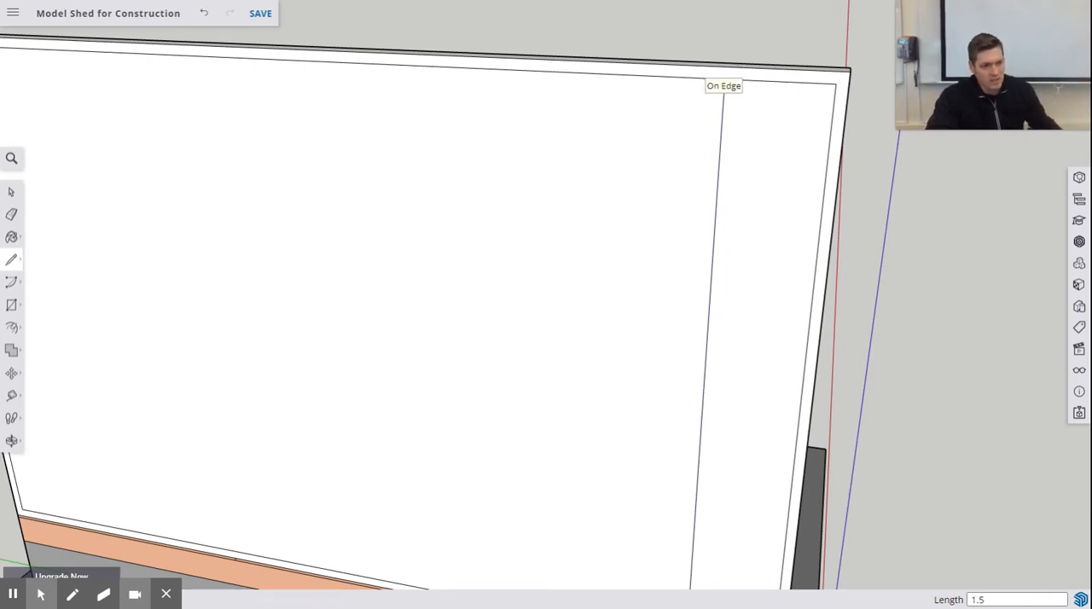
pyautogui.scroll(2, 682, 280)
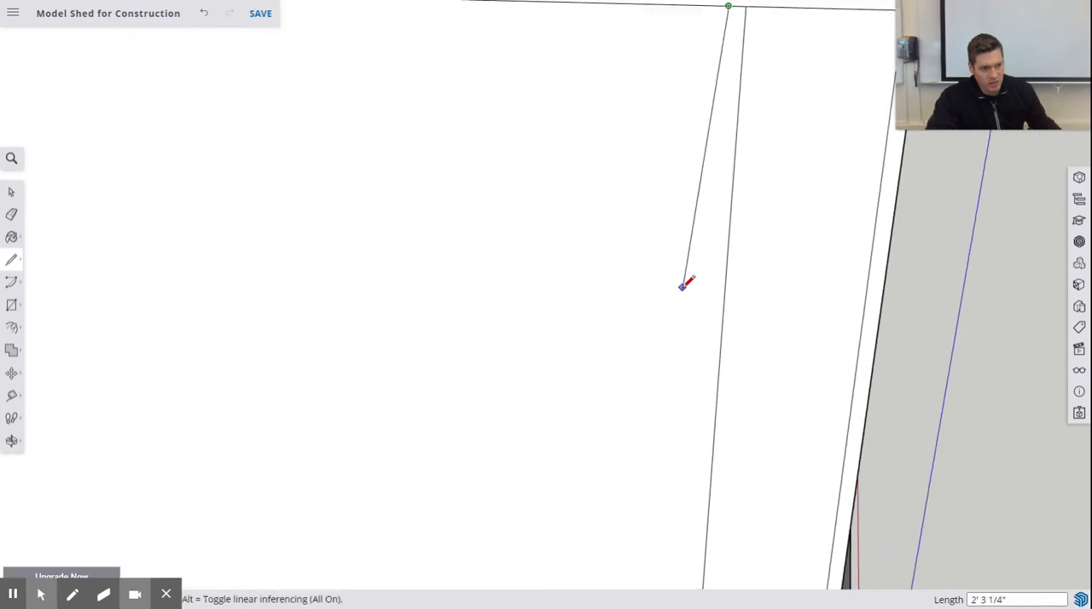
pyautogui.scroll(-5, 688, 285)
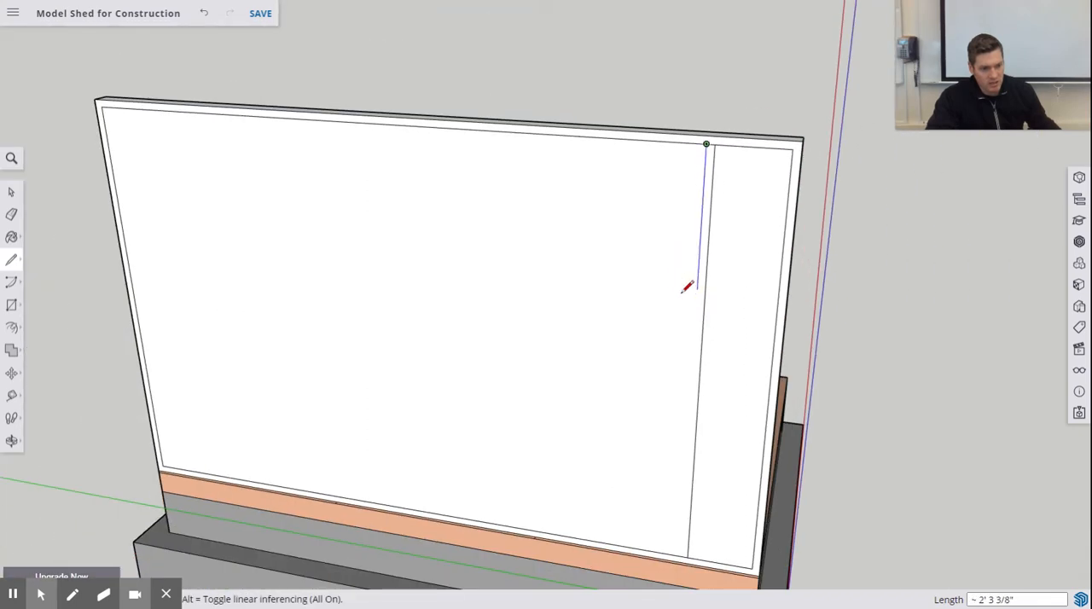
pyautogui.click(684, 553)
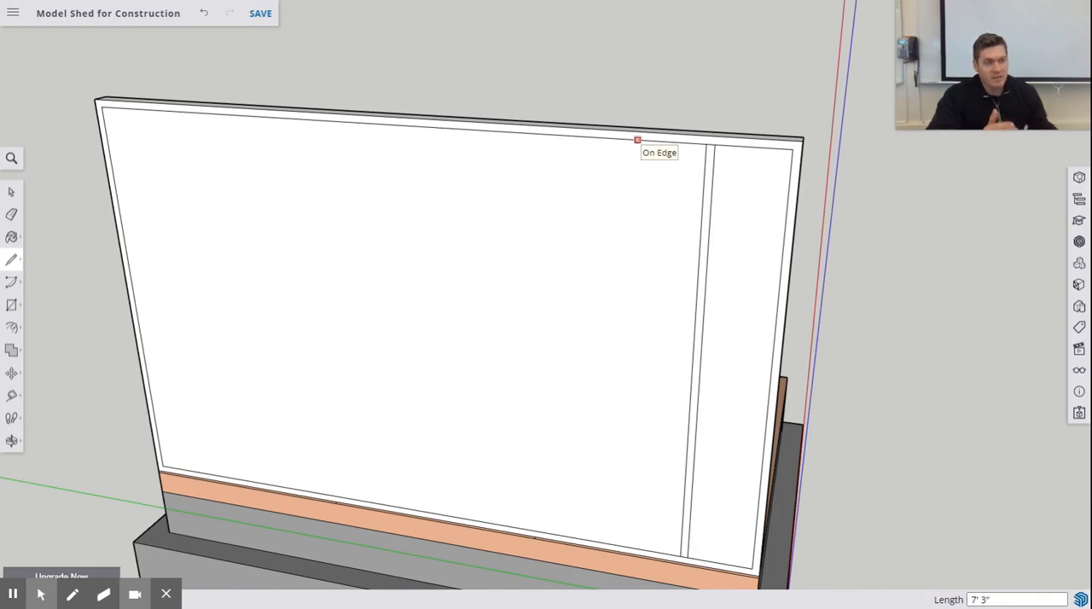
# - Draw a full-height vertical line 14.5 inches beyond the first stud for the near edge of the second stud
pyautogui.click(706, 143)
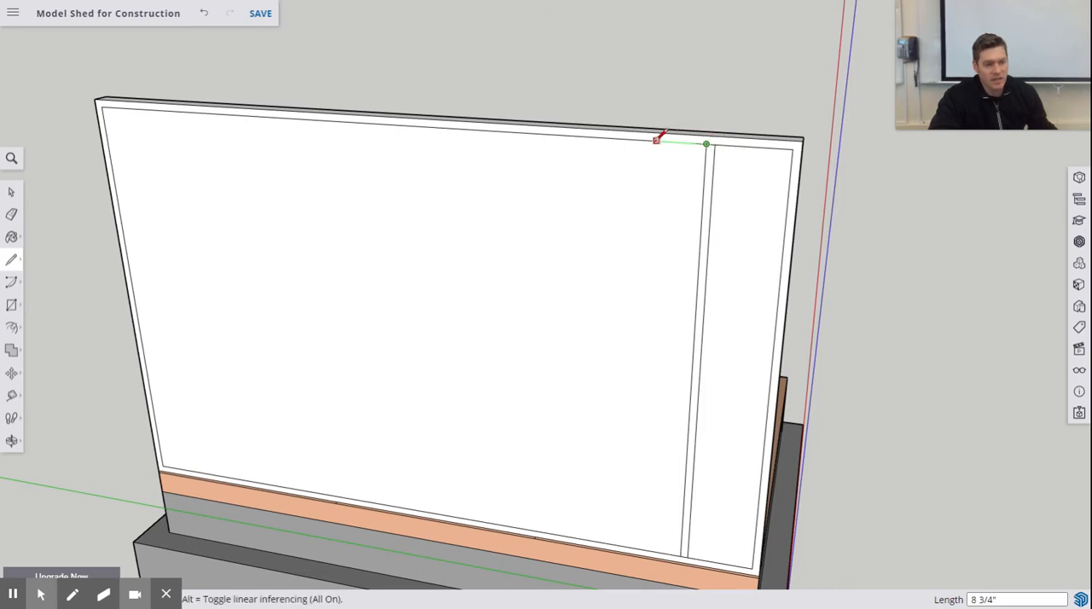
pyautogui.write('14.5')
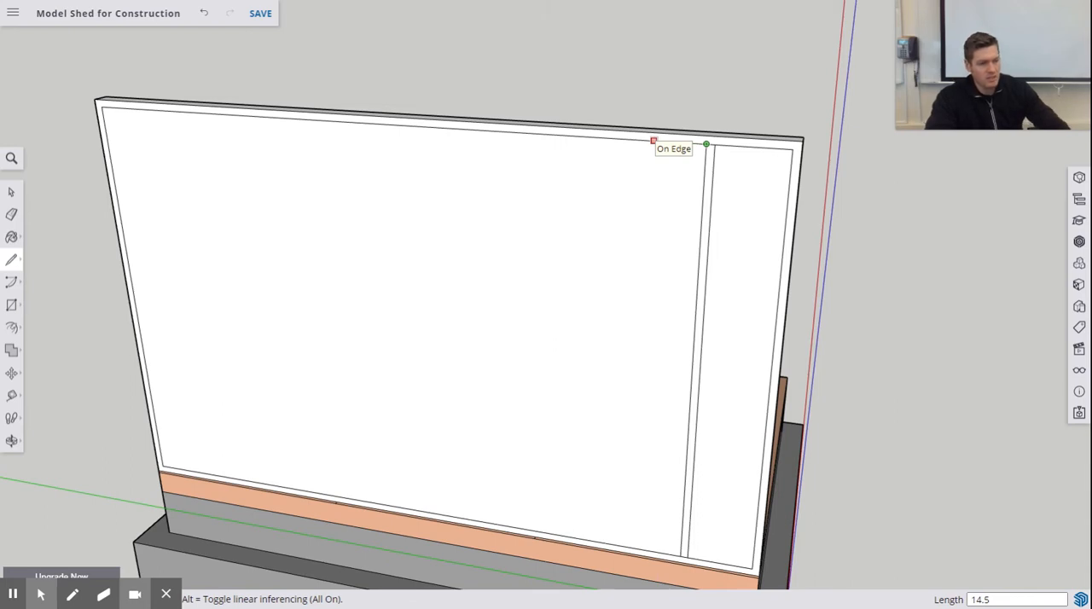
pyautogui.press('Return')
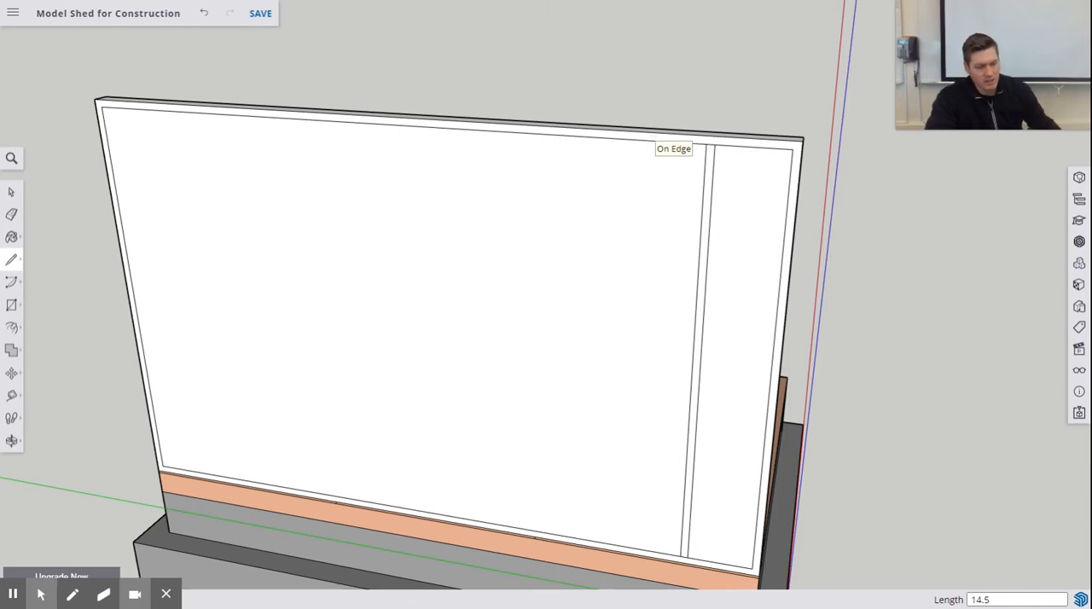
pyautogui.click(625, 138)
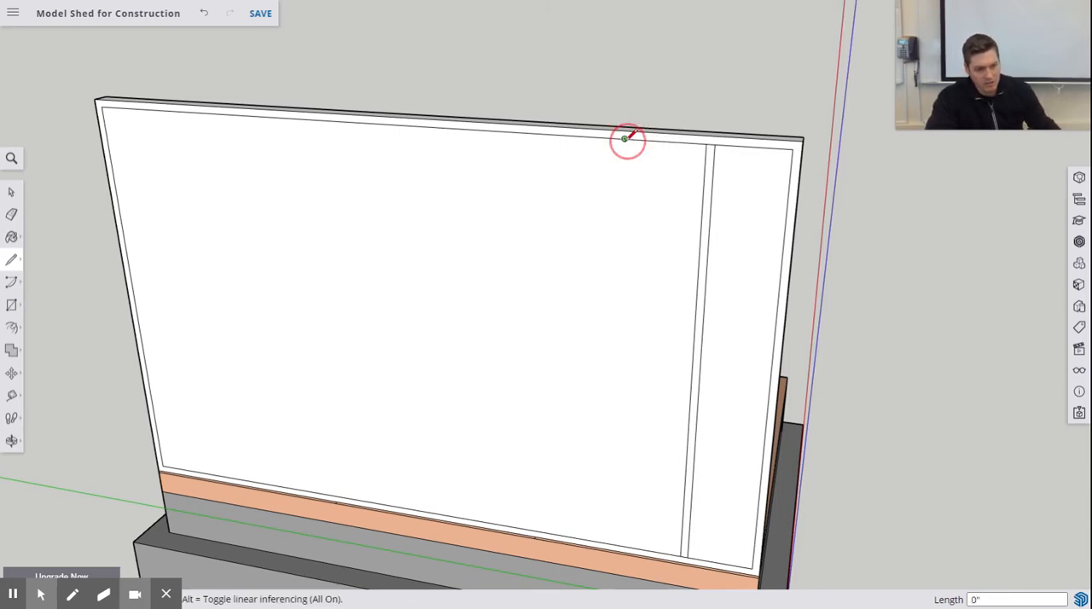
pyautogui.click(614, 541)
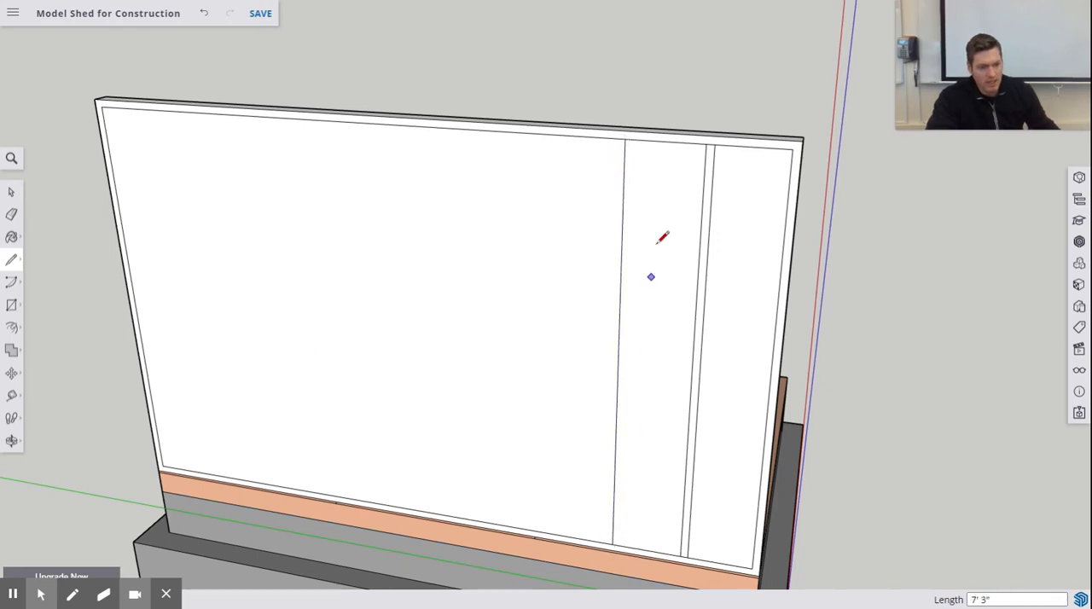
# - Draw a full-height vertical line 1.5 inches farther along the inner top edge to complete the second stud's outline
pyautogui.click(626, 138)
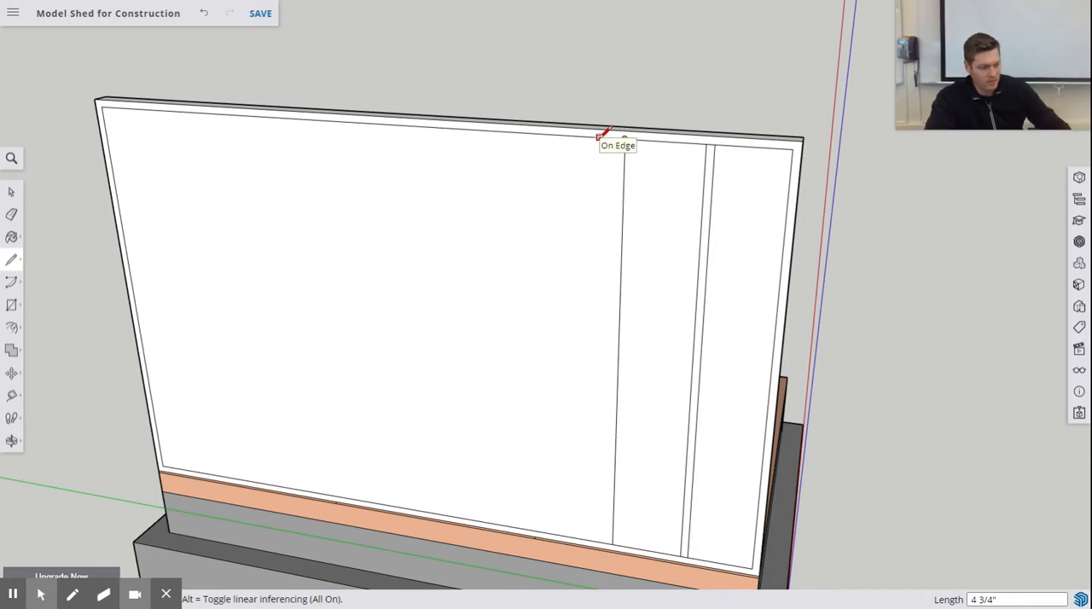
pyautogui.write('1.5')
pyautogui.press('Return')
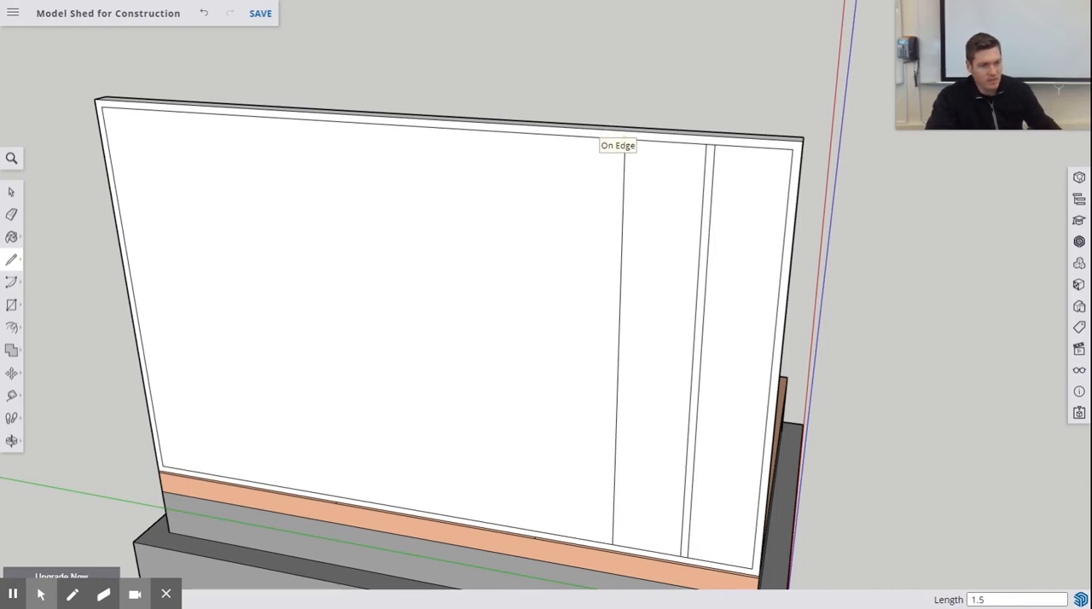
pyautogui.click(616, 139)
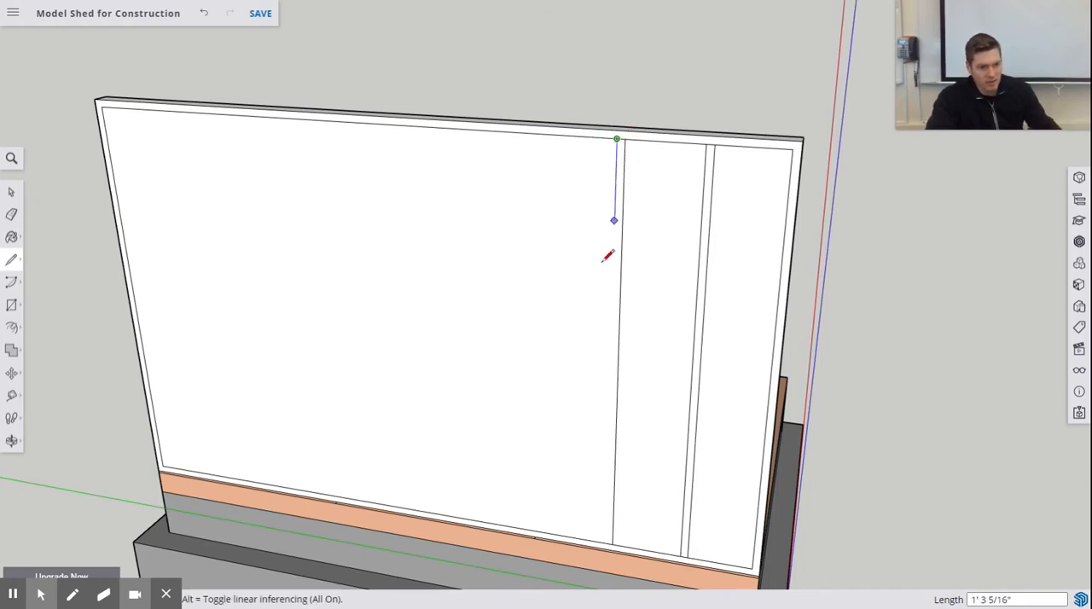
pyautogui.click(611, 541)
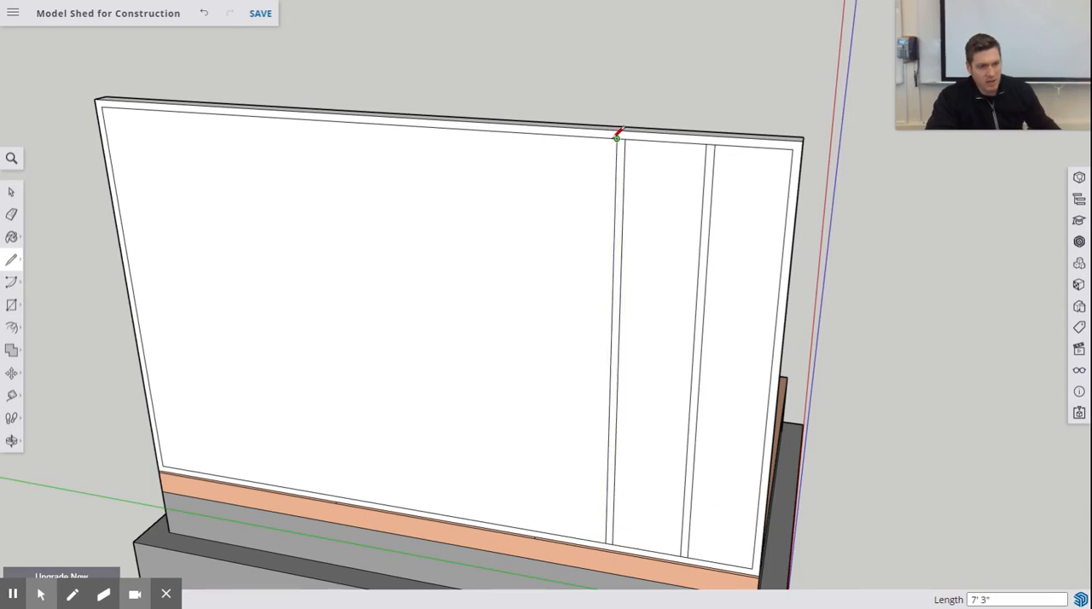
# - Outline the third stud with two full-height vertical lines, starting 14.5 inches beyond the second stud and spaced 1.5 inches apart
pyautogui.click(617, 138)
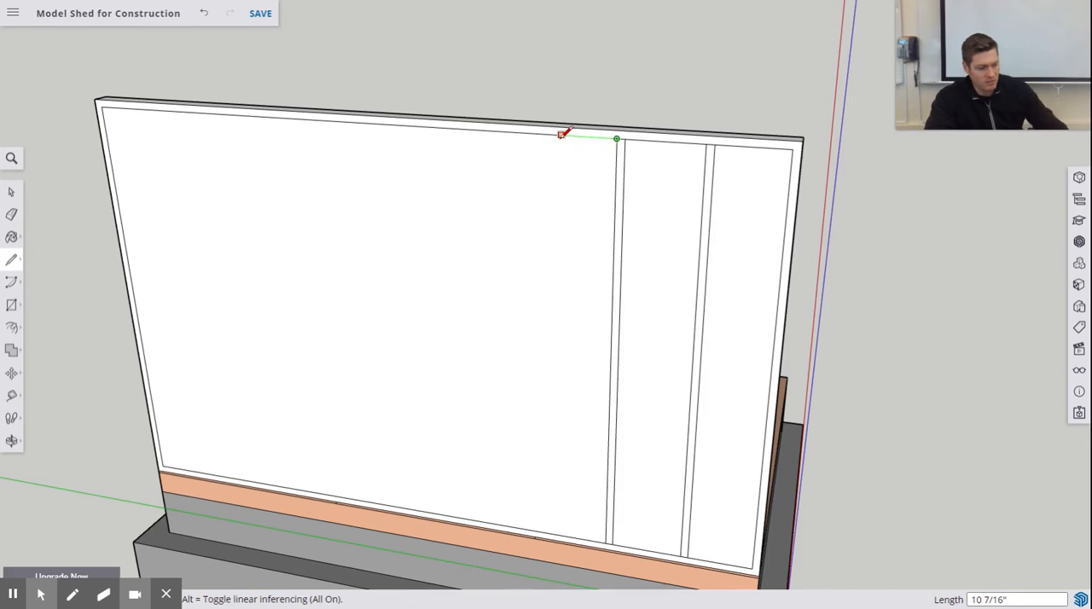
pyautogui.write('14.5')
pyautogui.press('Return')
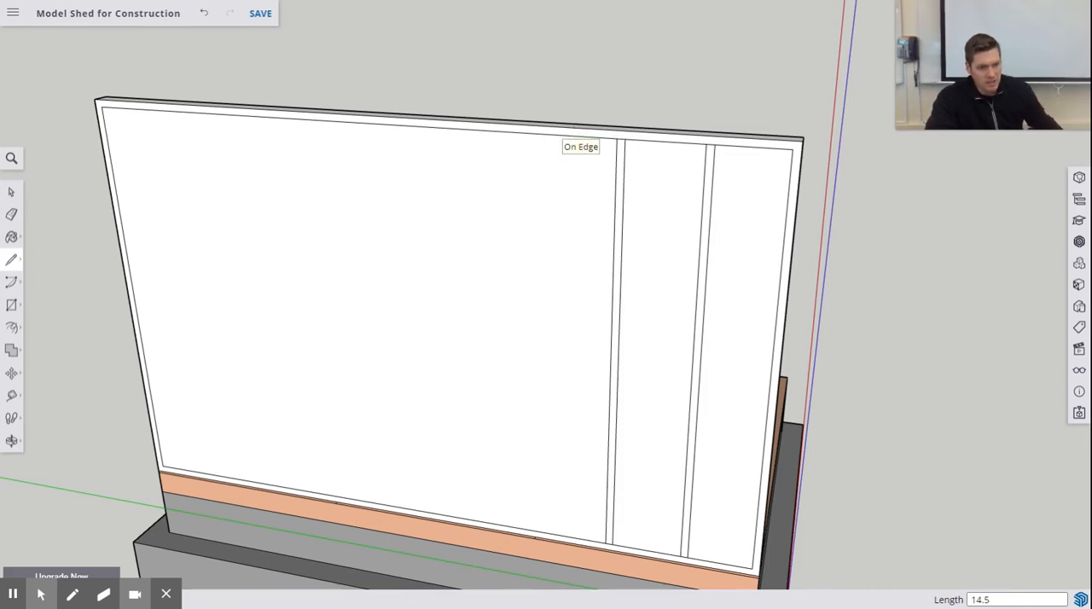
pyautogui.click(540, 133)
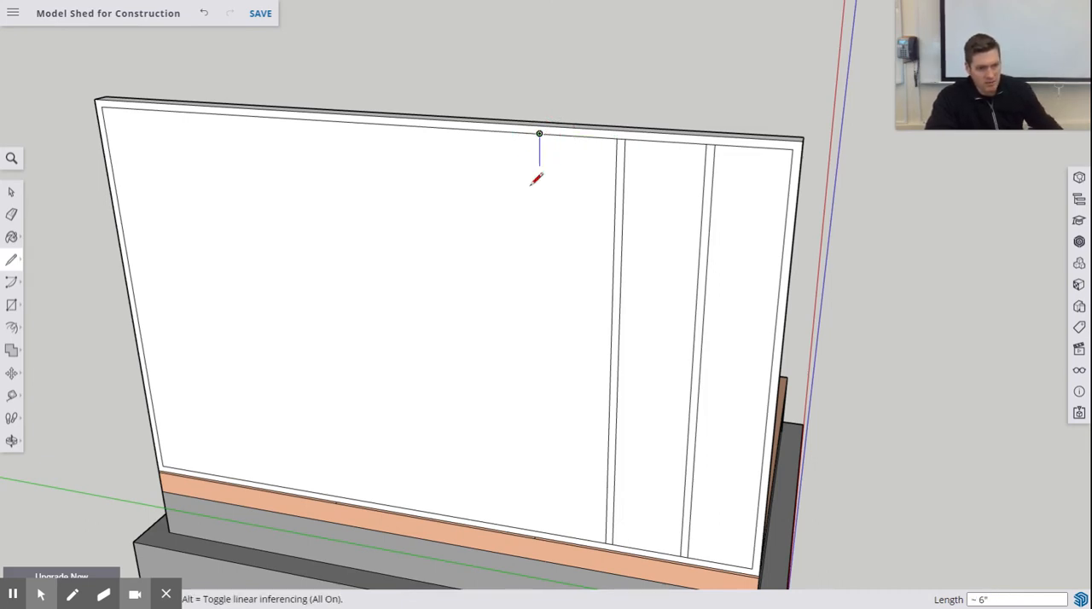
pyautogui.click(540, 533)
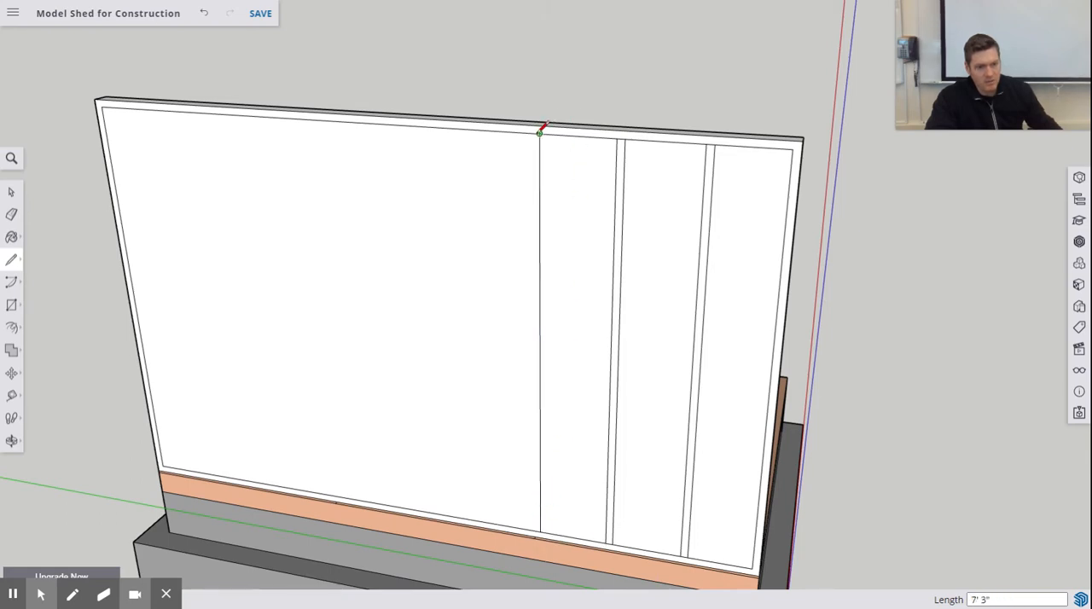
pyautogui.click(539, 132)
pyautogui.write('1.')
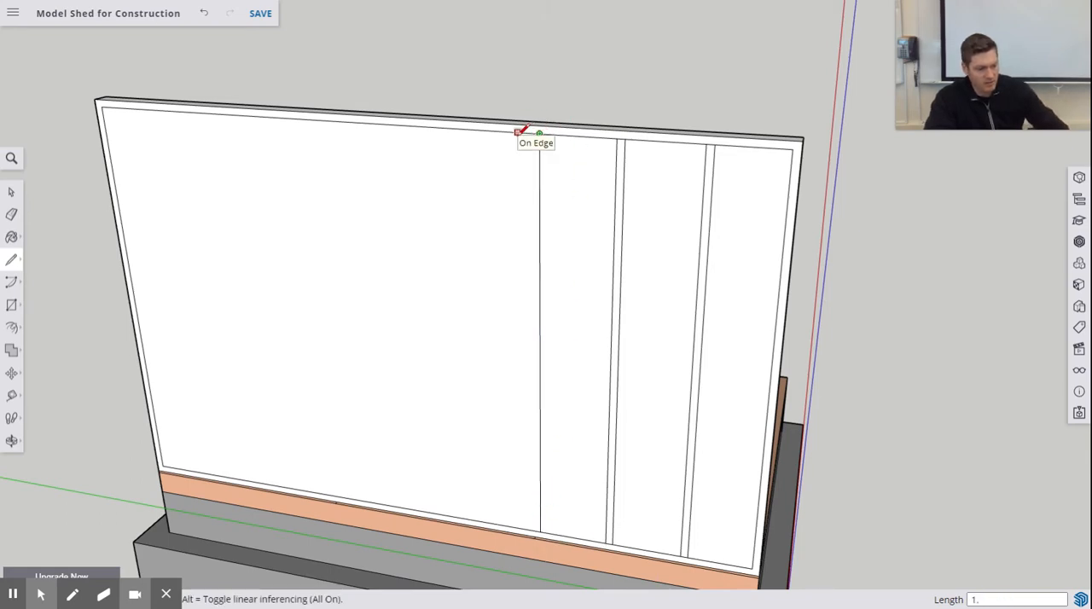
pyautogui.write('5')
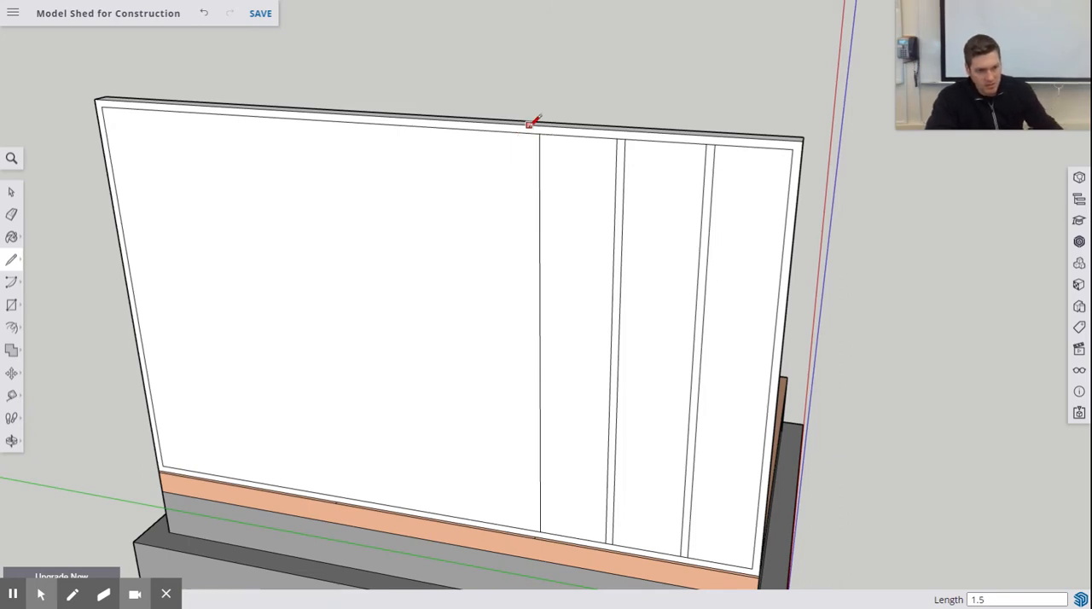
pyautogui.click(536, 529)
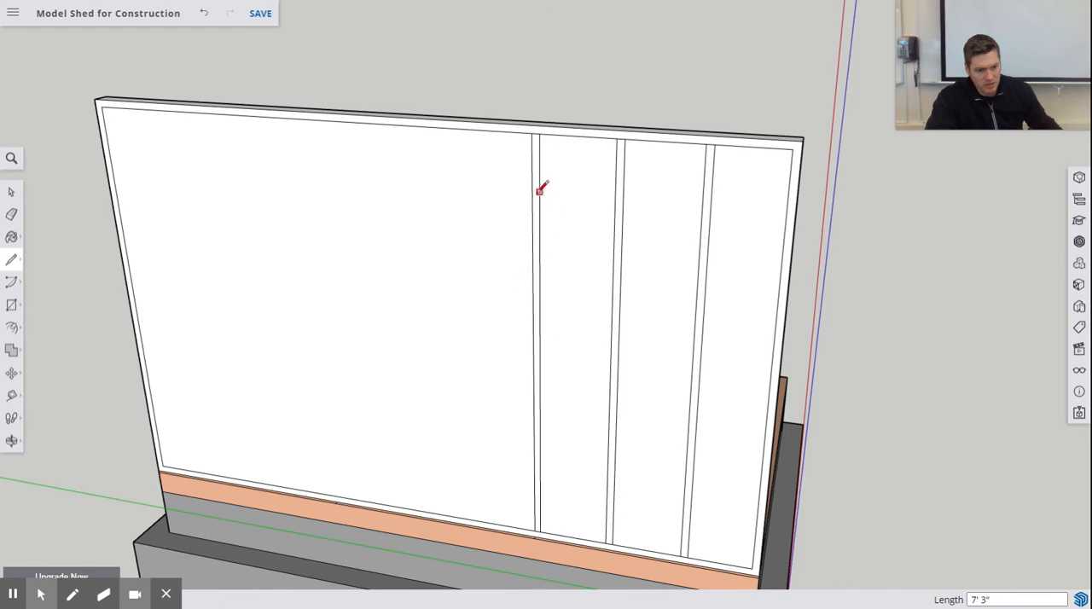
# - Outline the fourth stud with two full-height vertical lines, starting 14.5 inches beyond the third stud and spaced 1.5 inches apart
pyautogui.click(532, 134)
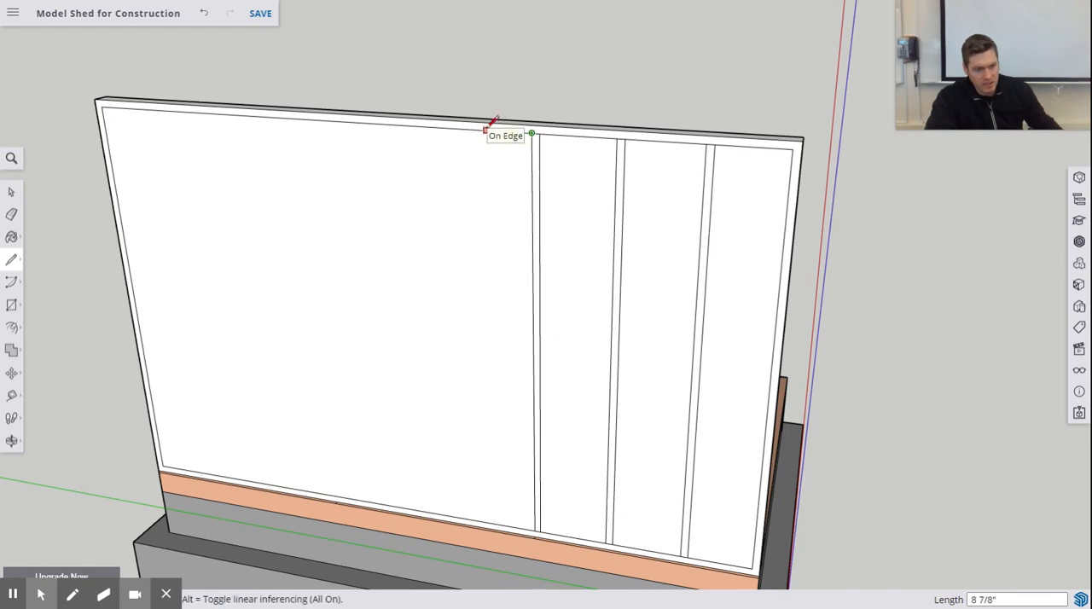
pyautogui.write('14.5')
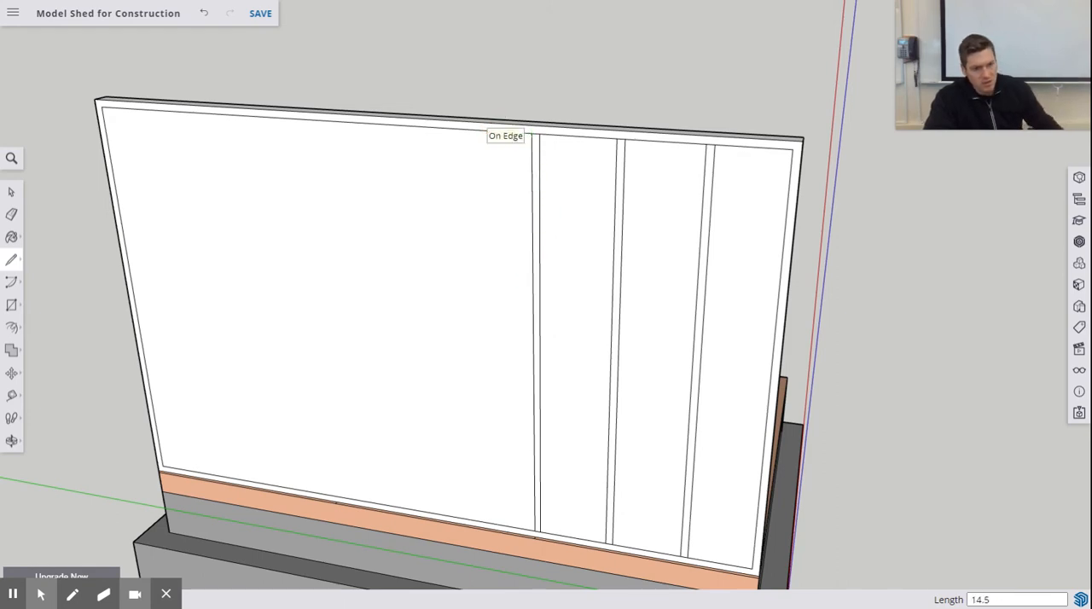
pyautogui.press('Return')
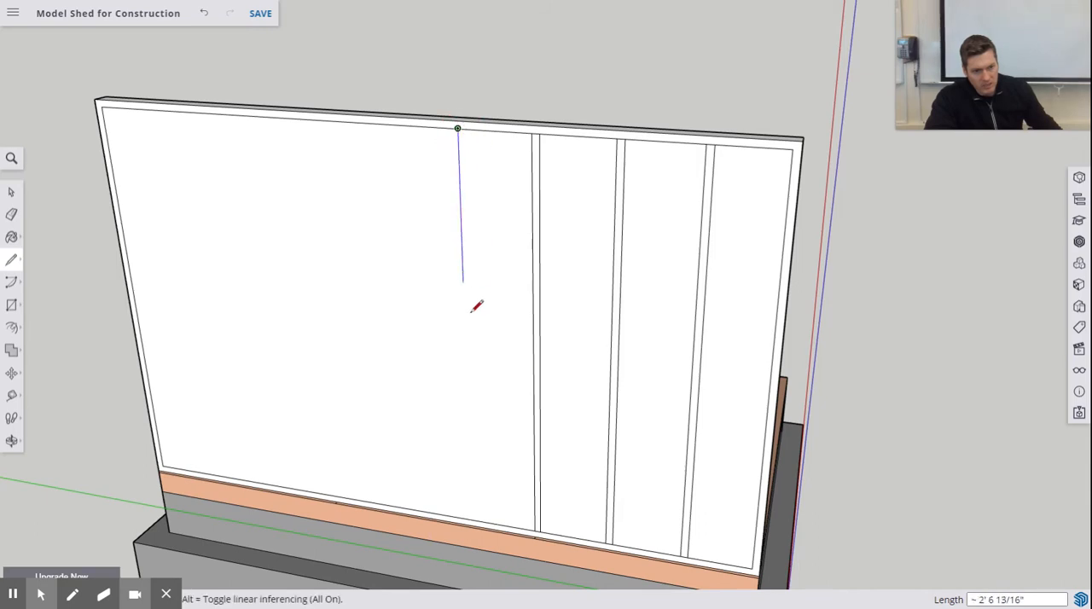
pyautogui.click(471, 517)
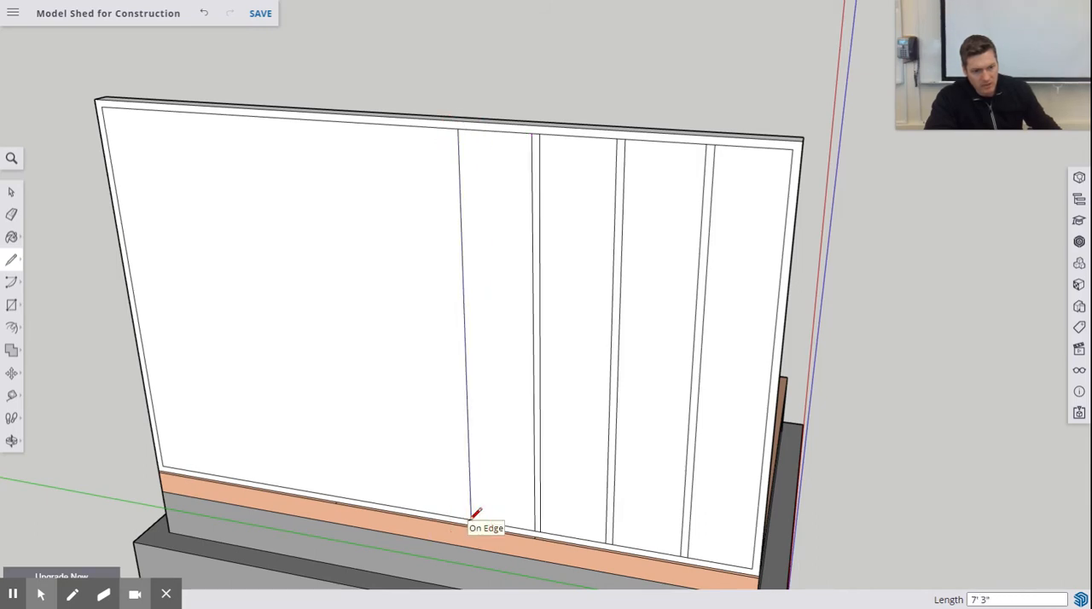
pyautogui.click(458, 127)
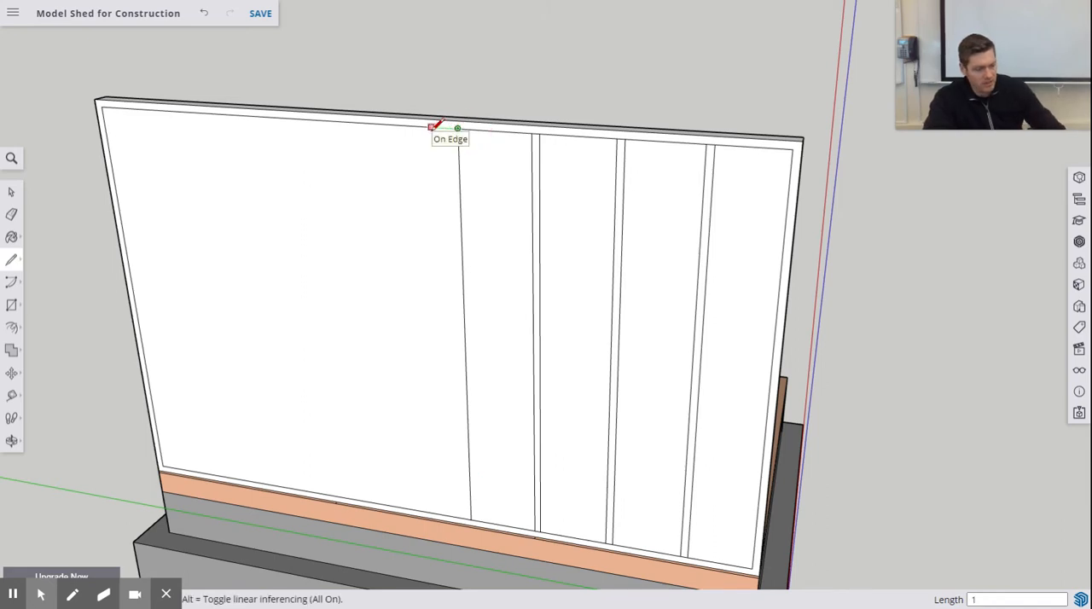
pyautogui.write('.5')
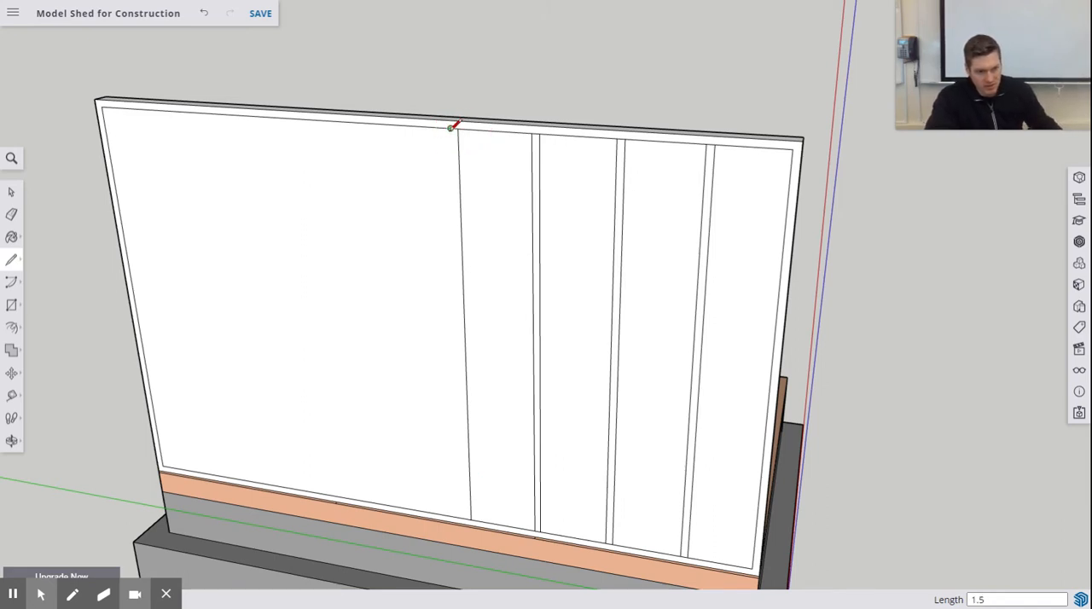
pyautogui.click(468, 512)
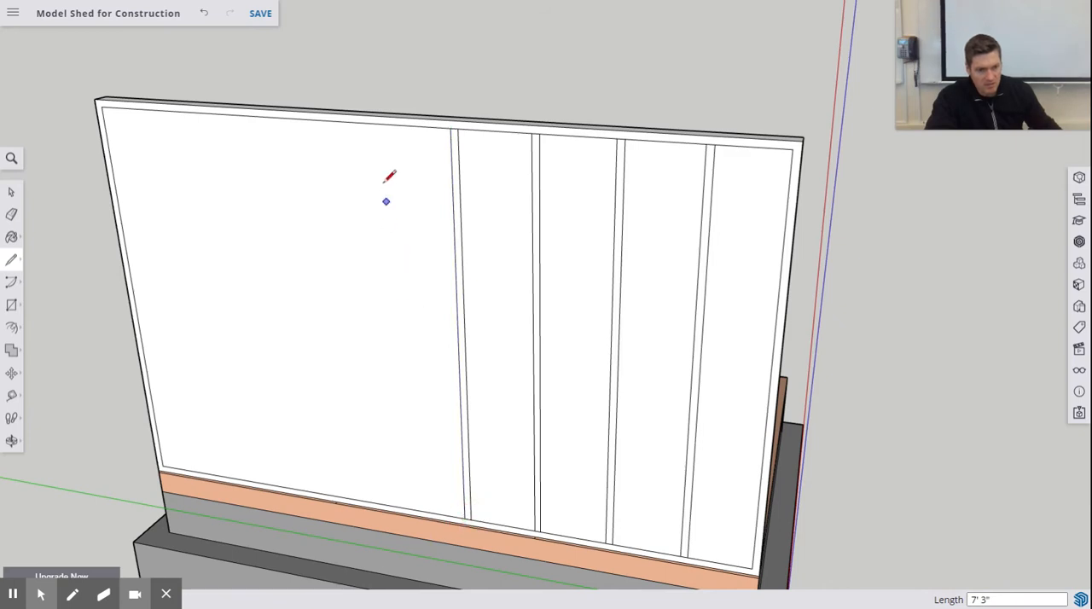
# - Outline the fifth stud with two full-height vertical lines, starting 14.5 inches beyond the fourth stud and spaced 1.5 inches apart
pyautogui.click(451, 127)
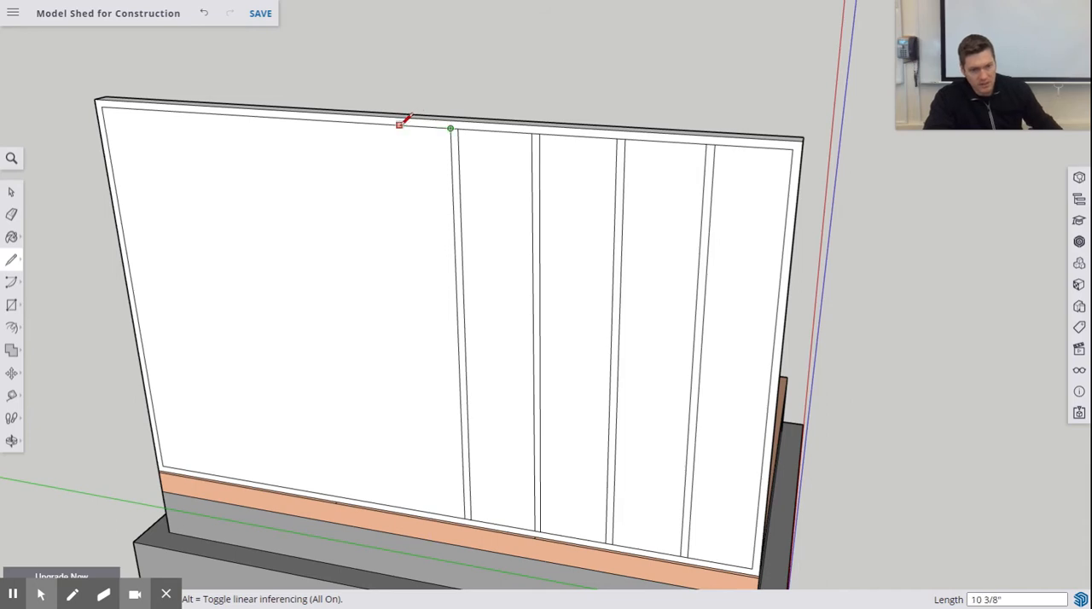
pyautogui.write('14.5')
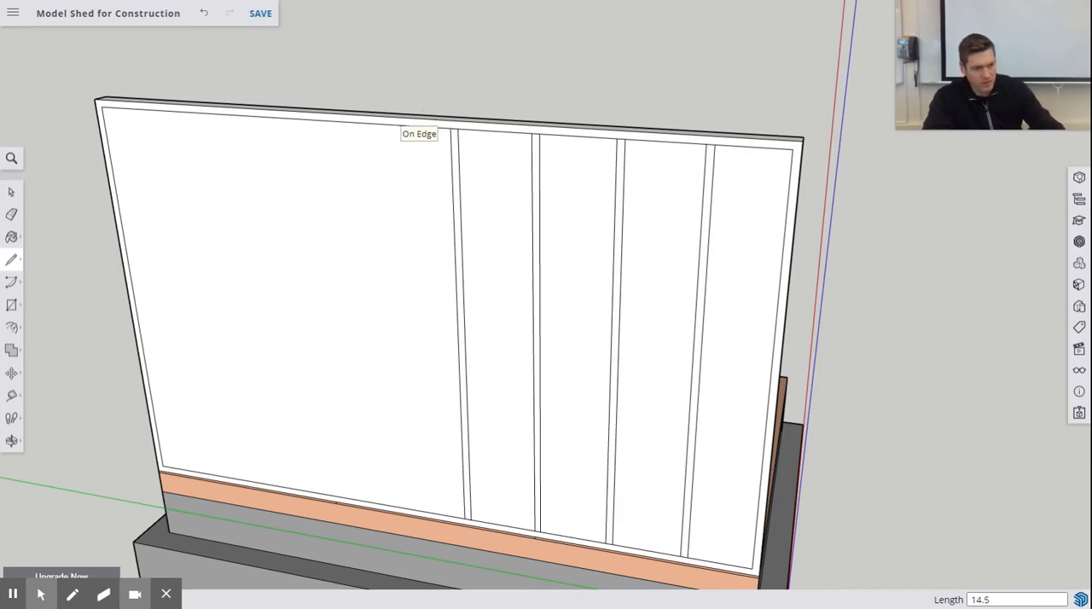
pyautogui.press('Return')
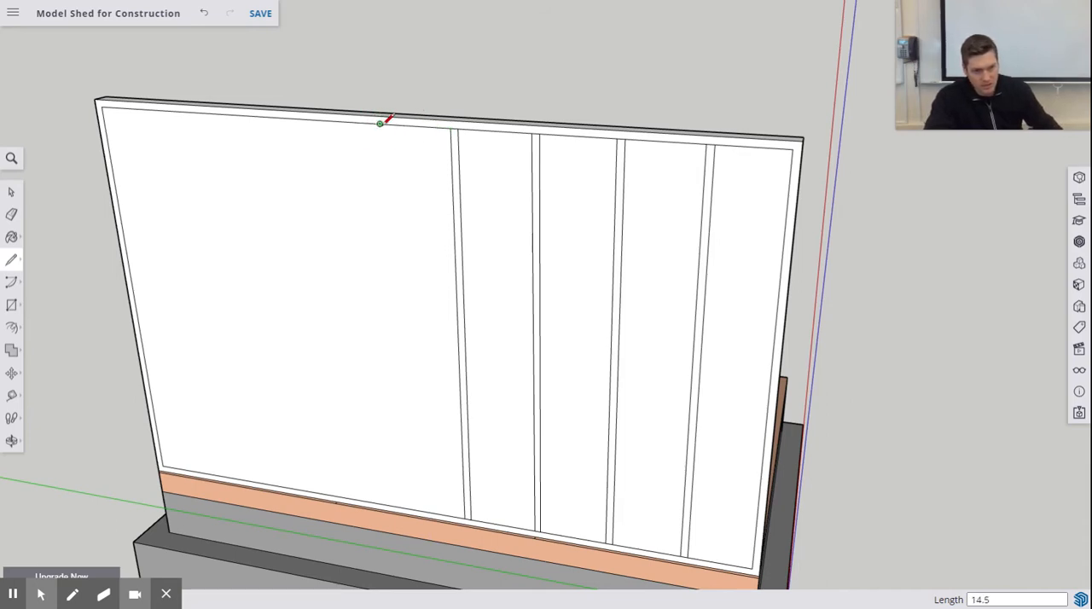
pyautogui.click(382, 123)
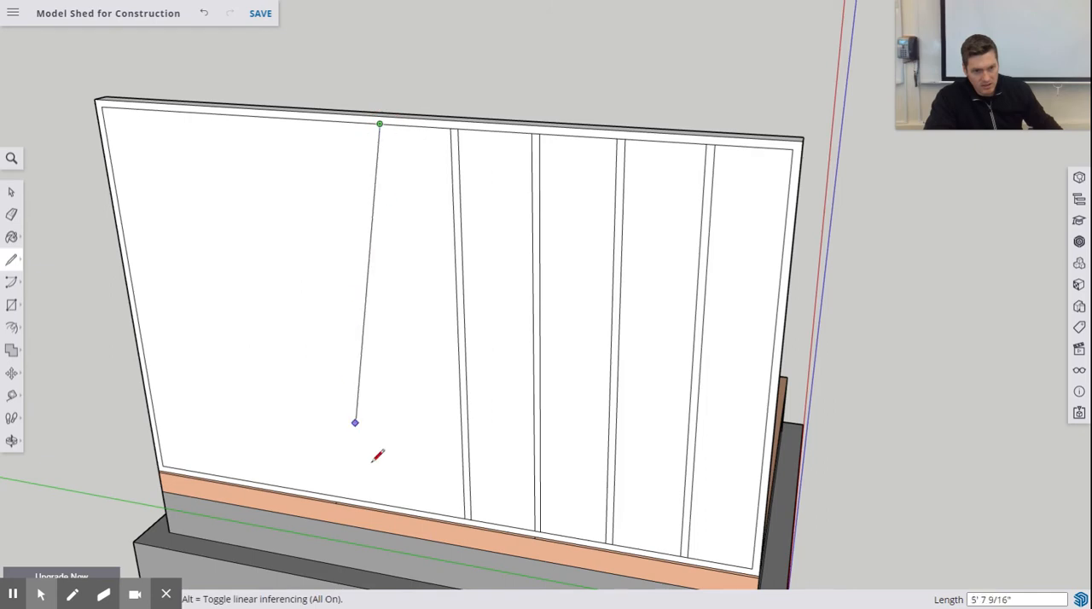
pyautogui.click(404, 506)
pyautogui.click(380, 124)
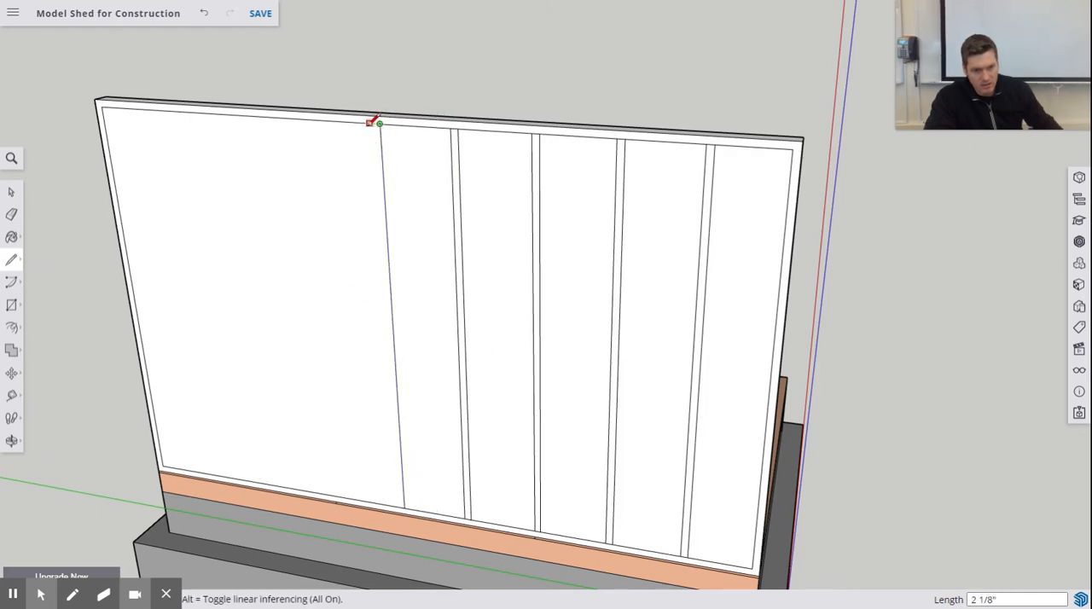
pyautogui.write('1.5')
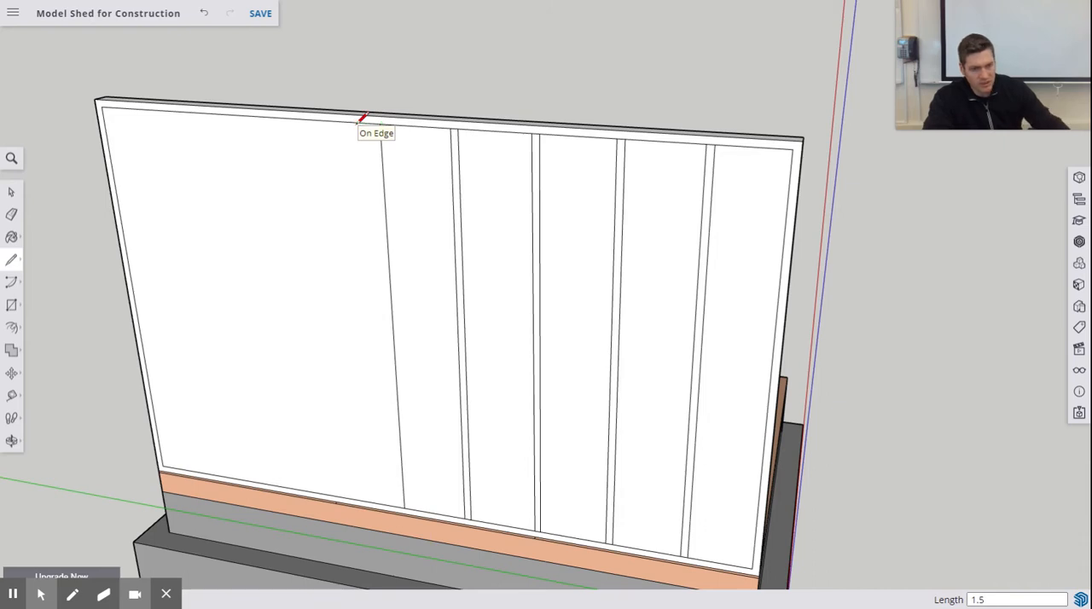
pyautogui.click(399, 503)
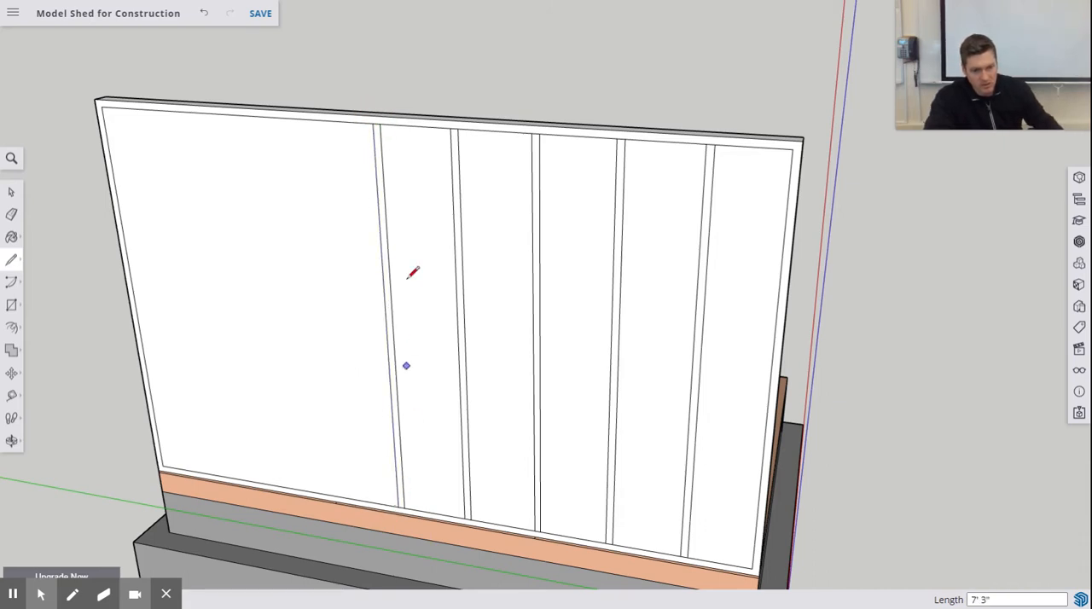
# - Mark a point 14.5 inches beyond the fifth stud with a line along the inner top edge
pyautogui.click(373, 122)
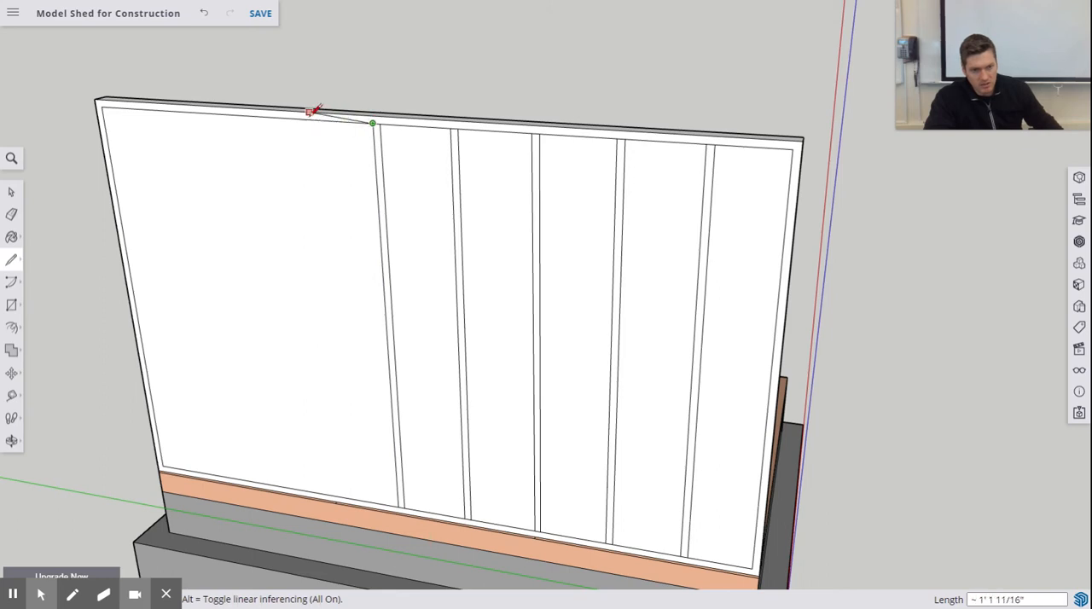
pyautogui.write('14.')
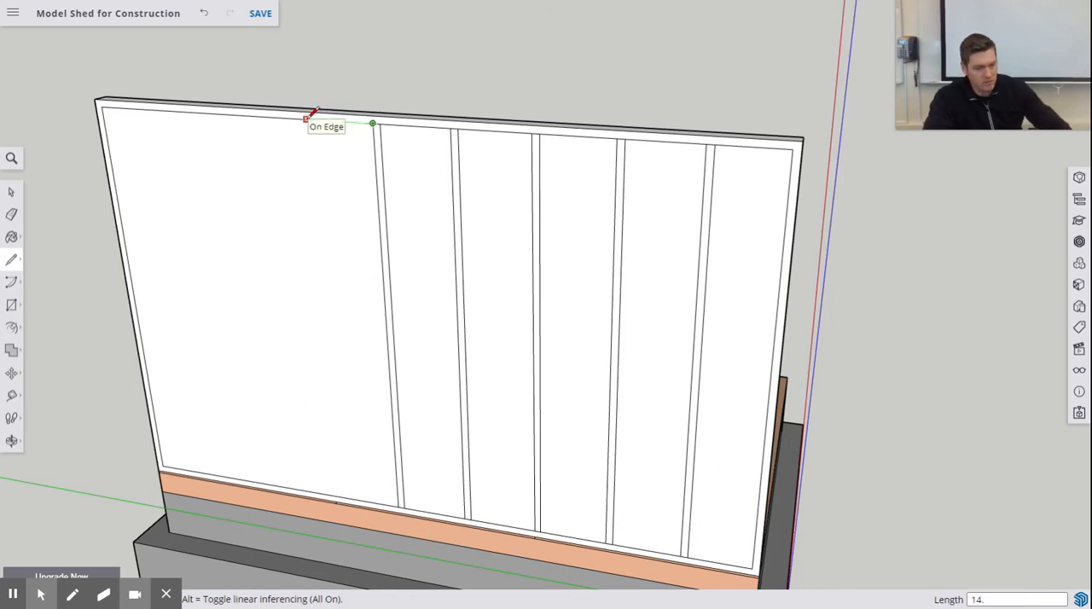
pyautogui.write('5')
pyautogui.press('Return')
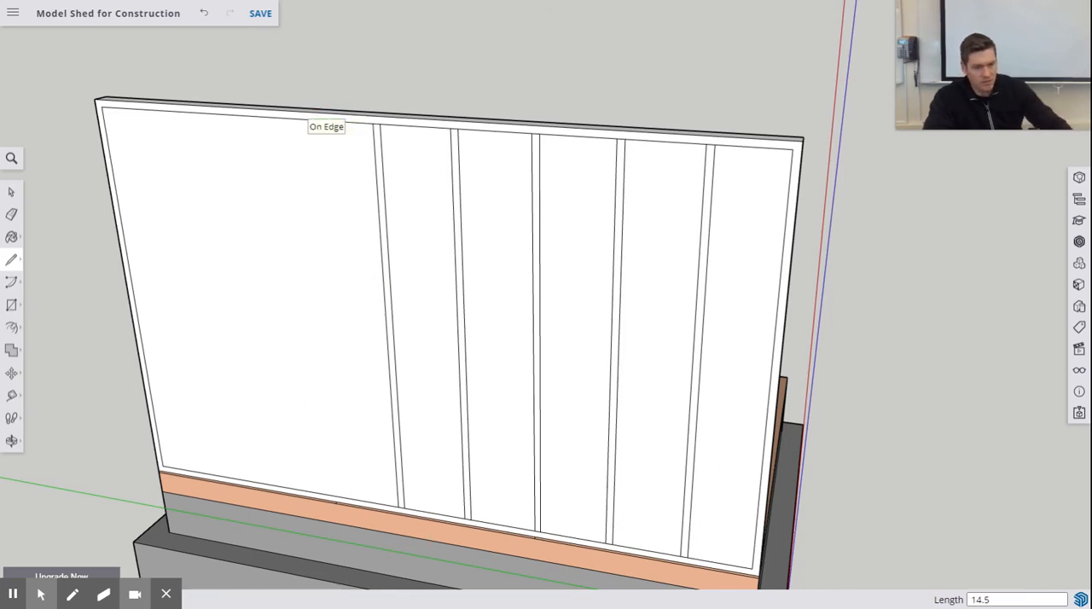
pyautogui.click(305, 118)
pyautogui.click(340, 496)
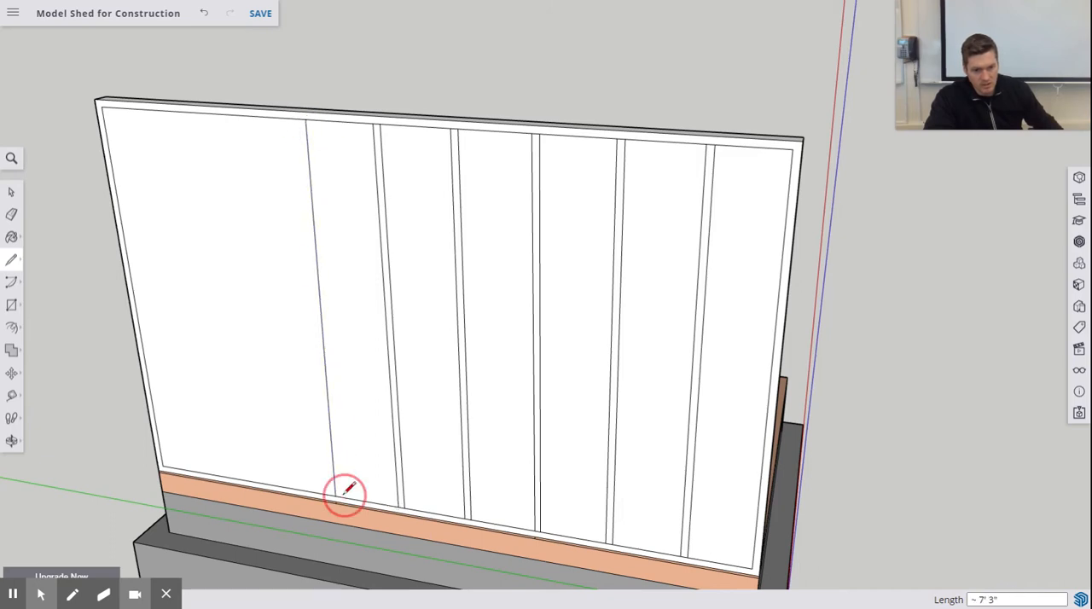
pyautogui.hotkey('ctrl', 'z')
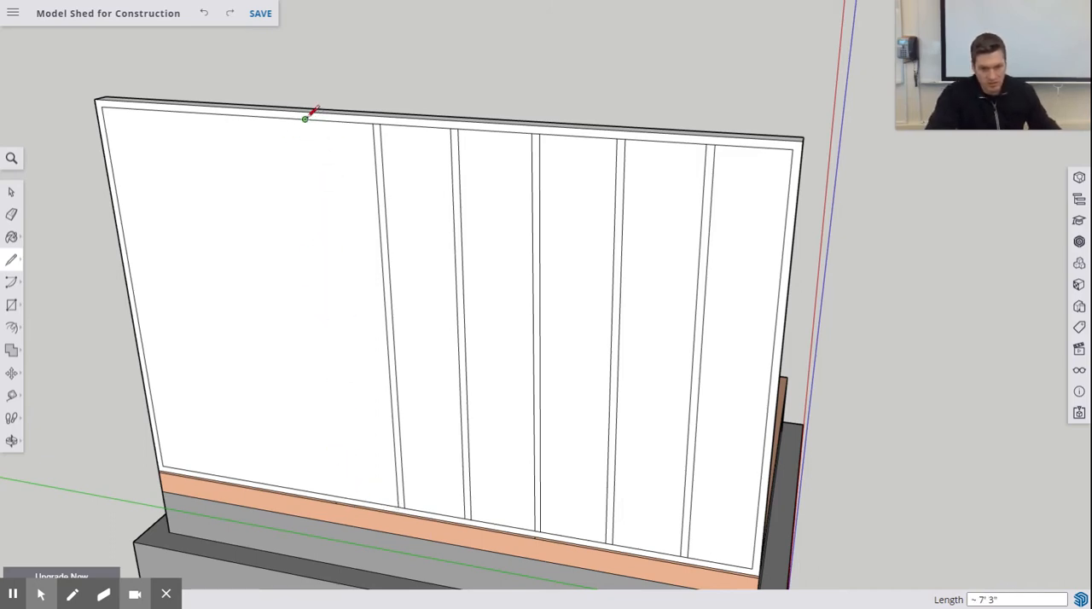
# - Draw a vertical line from the 14.5-inch mark down to the inner bottom edge for the sixth stud's near edge
pyautogui.click(305, 118)
pyautogui.click(336, 495)
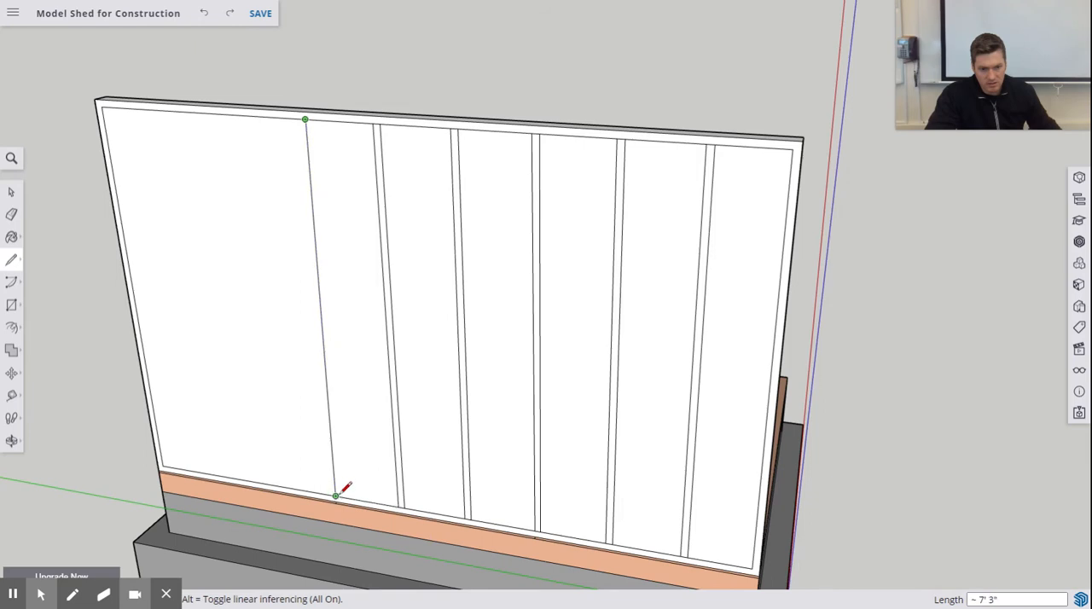
pyautogui.click(341, 495)
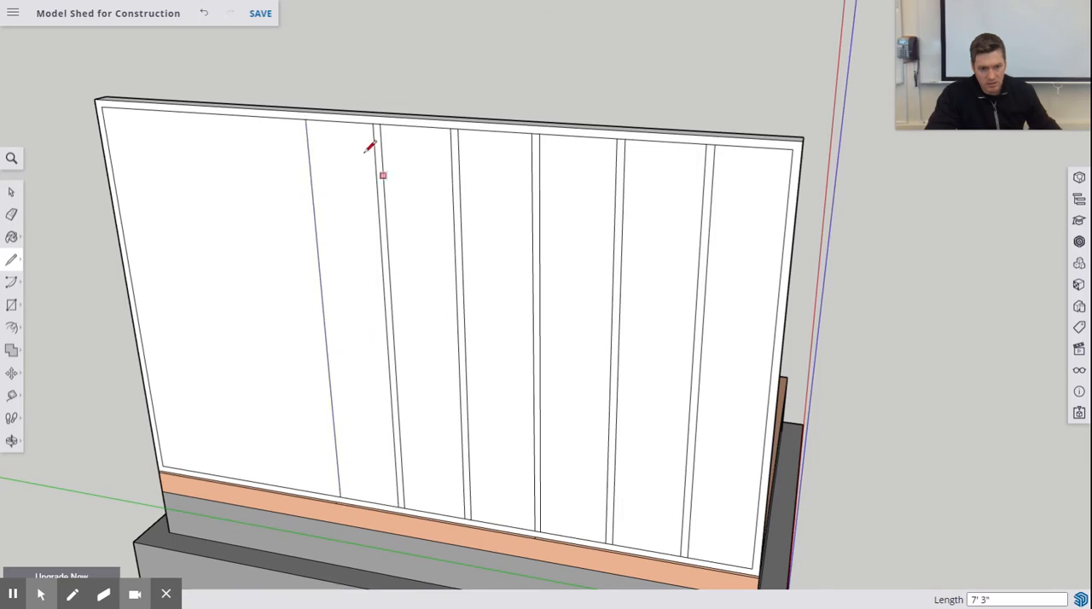
# - Complete the sixth stud with a full-height vertical line 1.5 inches beyond its near edge
pyautogui.click(305, 119)
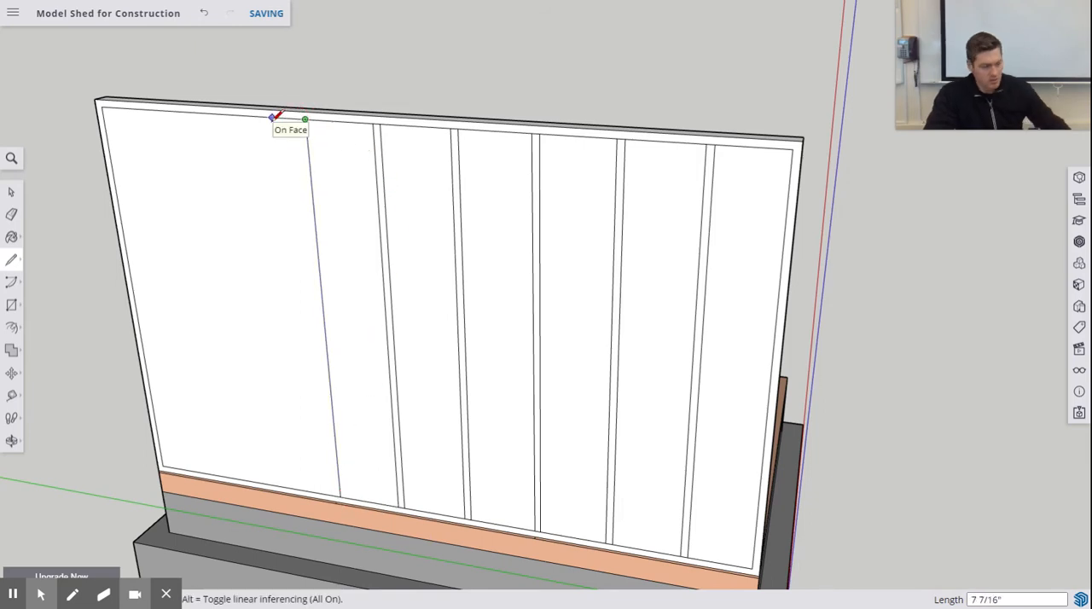
pyautogui.write('1.5')
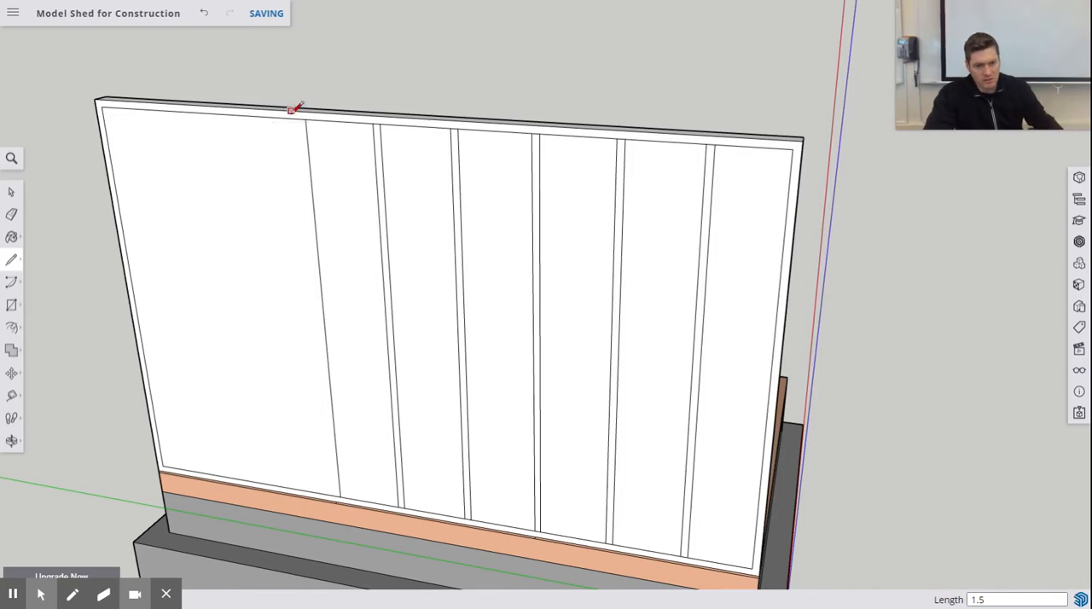
pyautogui.press('Return')
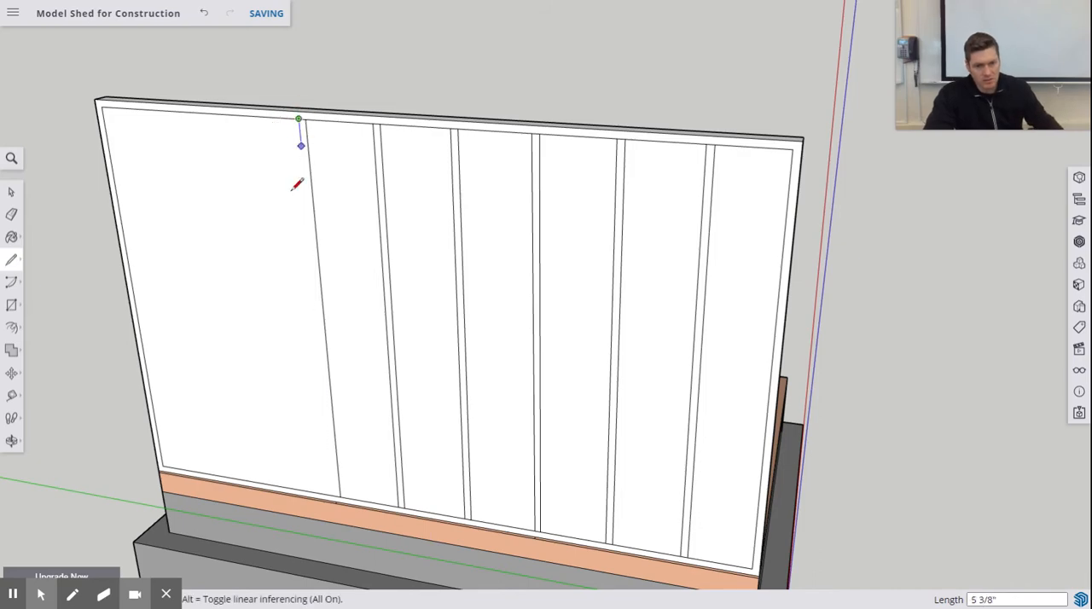
pyautogui.click(338, 495)
# - Draw the seventh stud's near edge as a full-height vertical line, 14.5 inches beyond the sixth stud along the inner top edge
pyautogui.moveTo(336, 483)
pyautogui.mouseDown(button='middle')
pyautogui.moveTo(385, 477)
pyautogui.moveTo(431, 439)
pyautogui.moveTo(422, 499)
pyautogui.mouseUp(button='middle')
pyautogui.scroll(-3, 396, 502)
pyautogui.scroll(8, 382, 477)
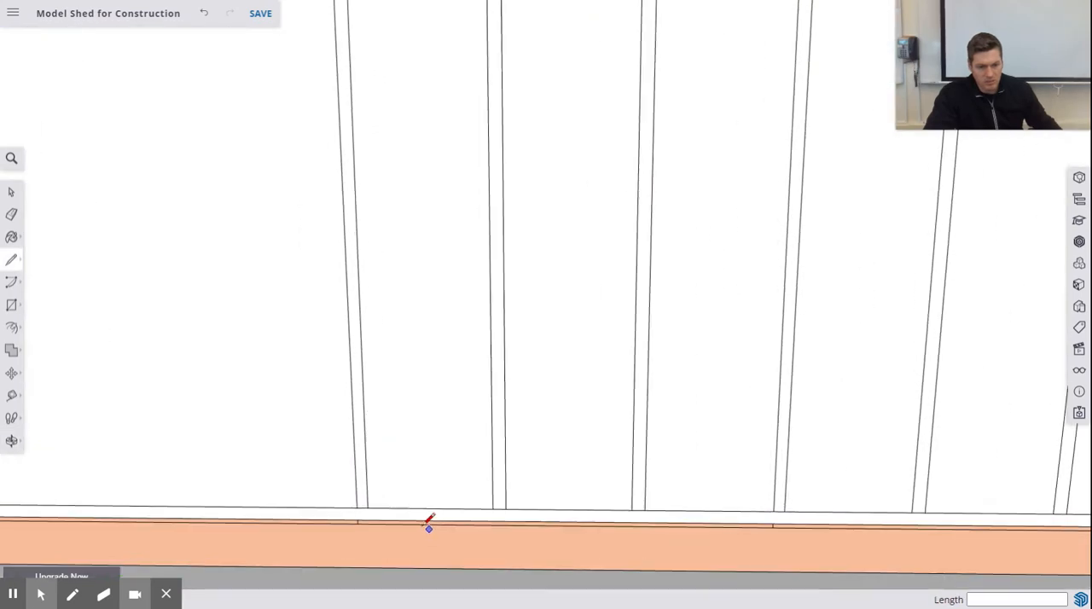
pyautogui.scroll(-6, 354, 489)
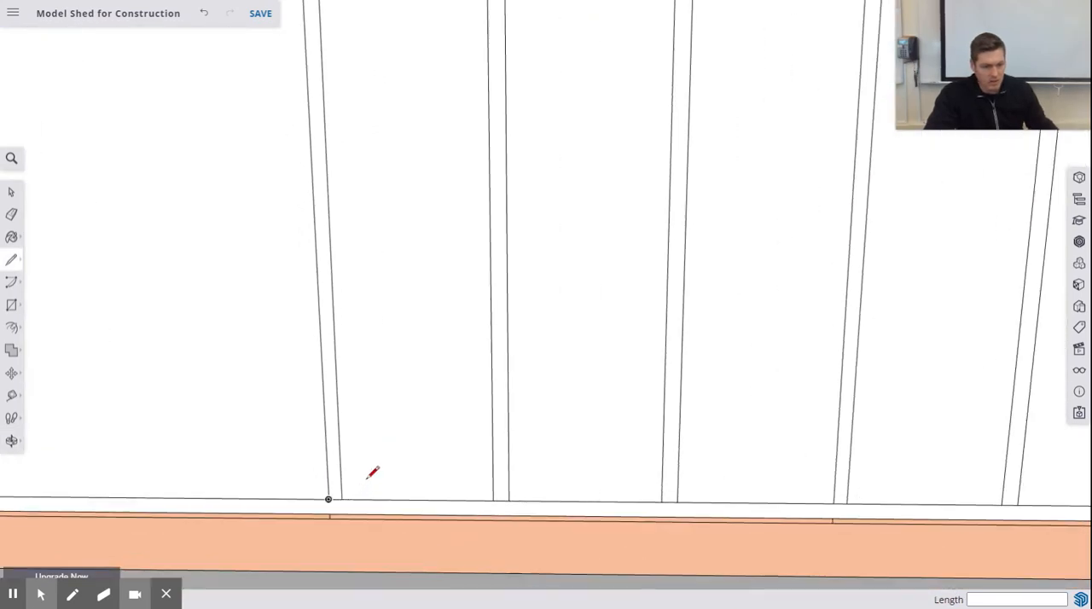
pyautogui.scroll(-2, 540, 515)
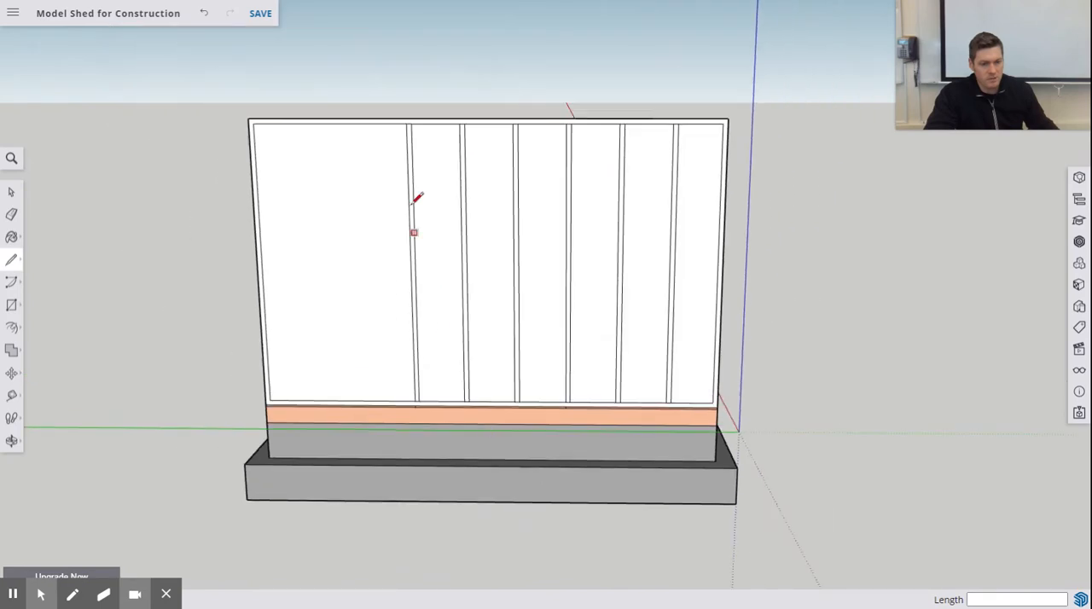
pyautogui.scroll(3, 419, 170)
pyautogui.click(400, 120)
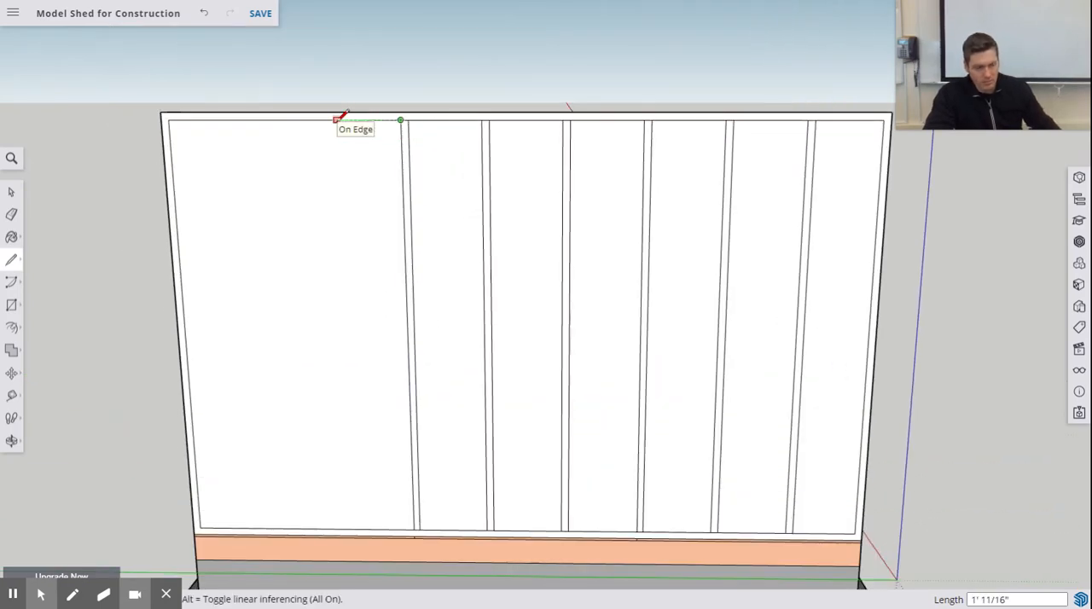
pyautogui.write('14.5')
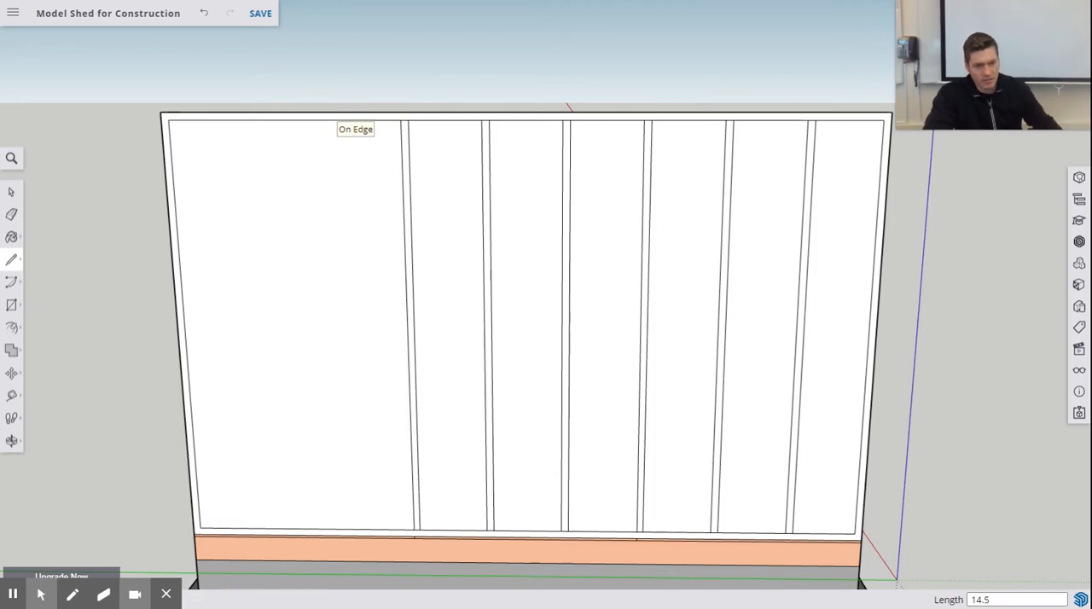
pyautogui.press('Return')
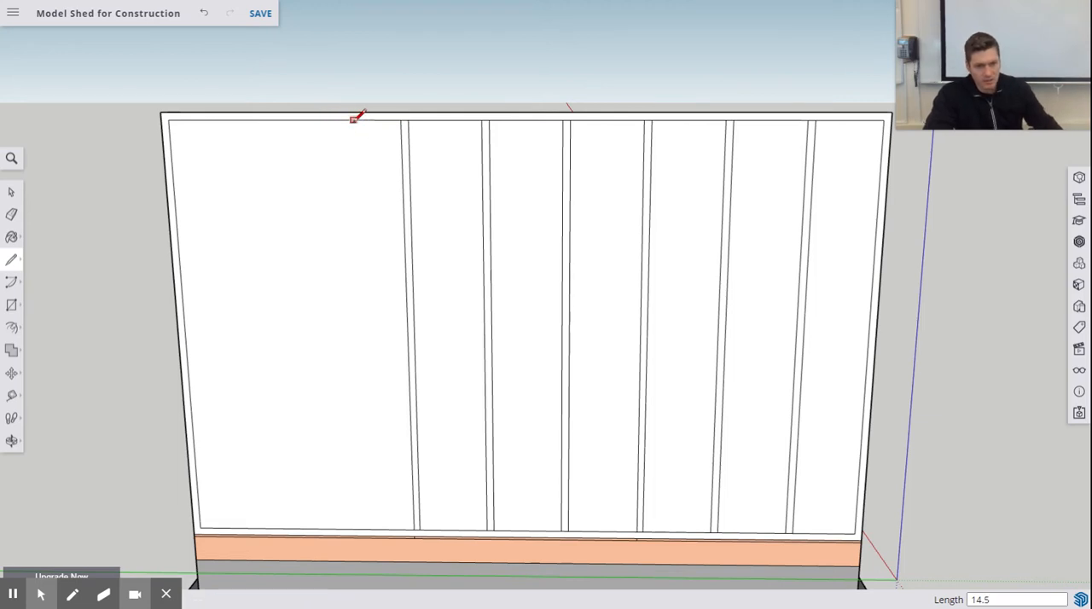
pyautogui.click(327, 119)
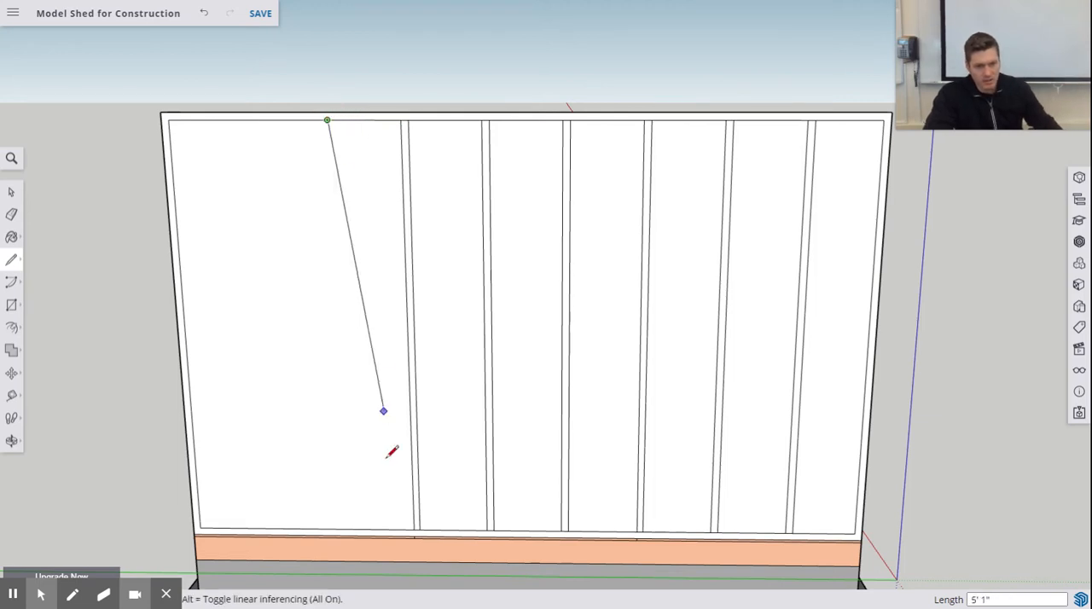
pyautogui.click(346, 528)
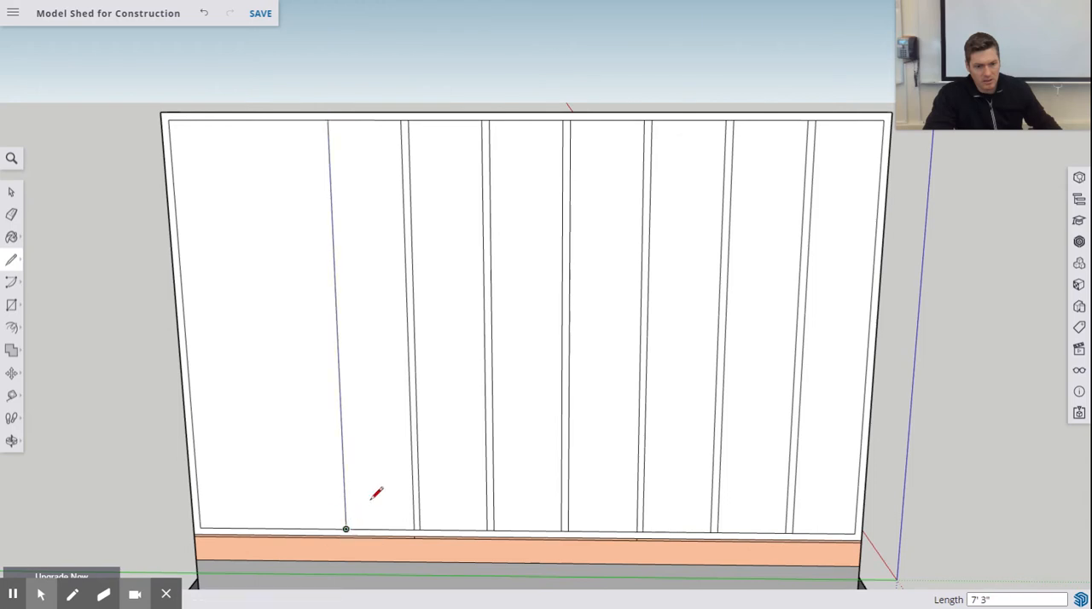
# - Complete the seventh stud with a full-height vertical line 1.5 inches beyond its near edge
pyautogui.click(328, 119)
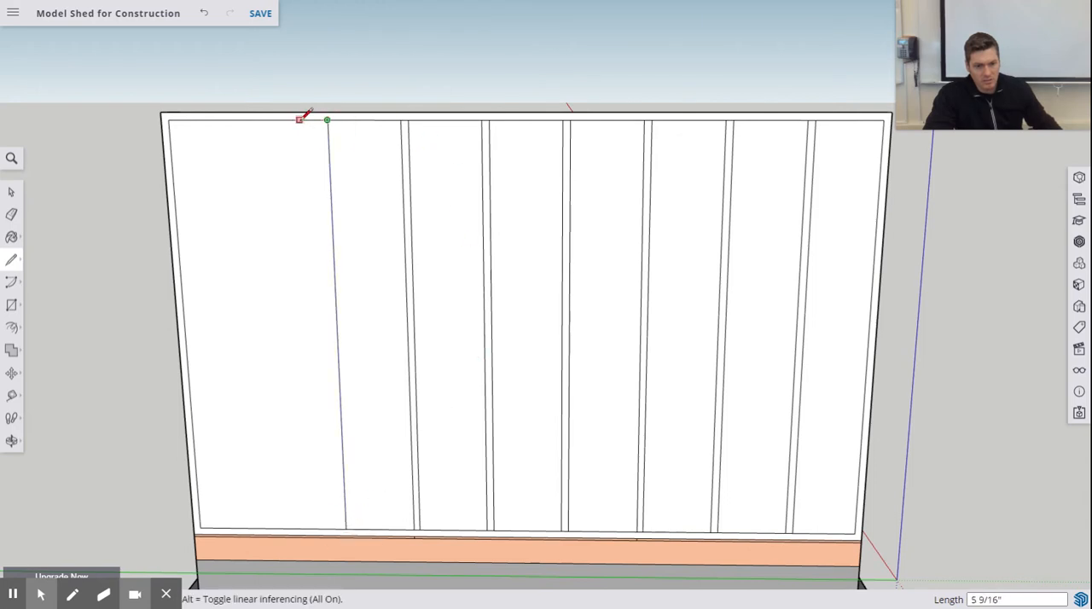
pyautogui.write('1.5')
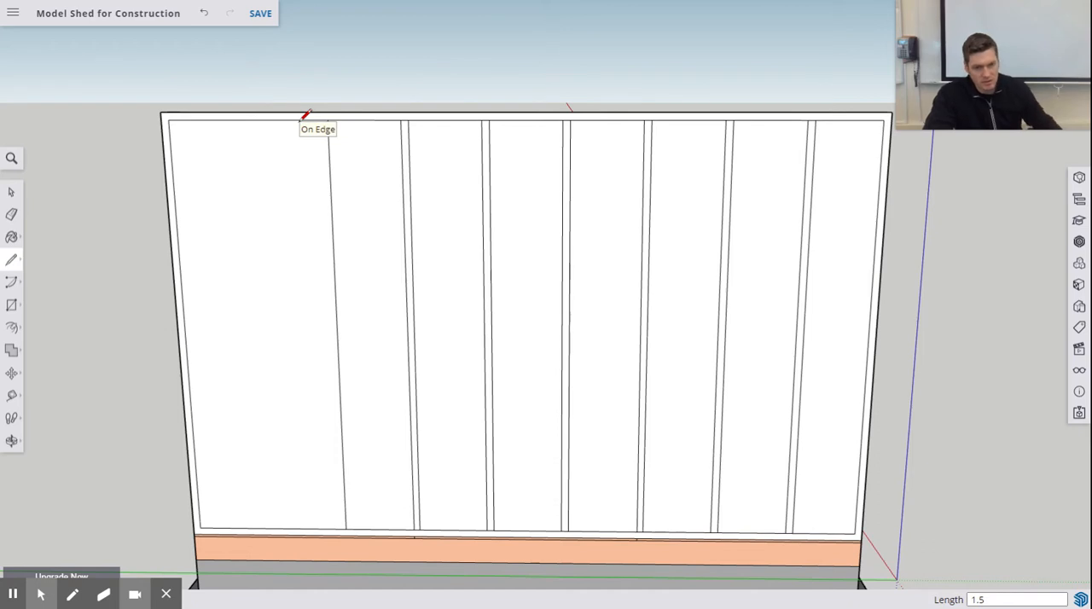
pyautogui.click(321, 118)
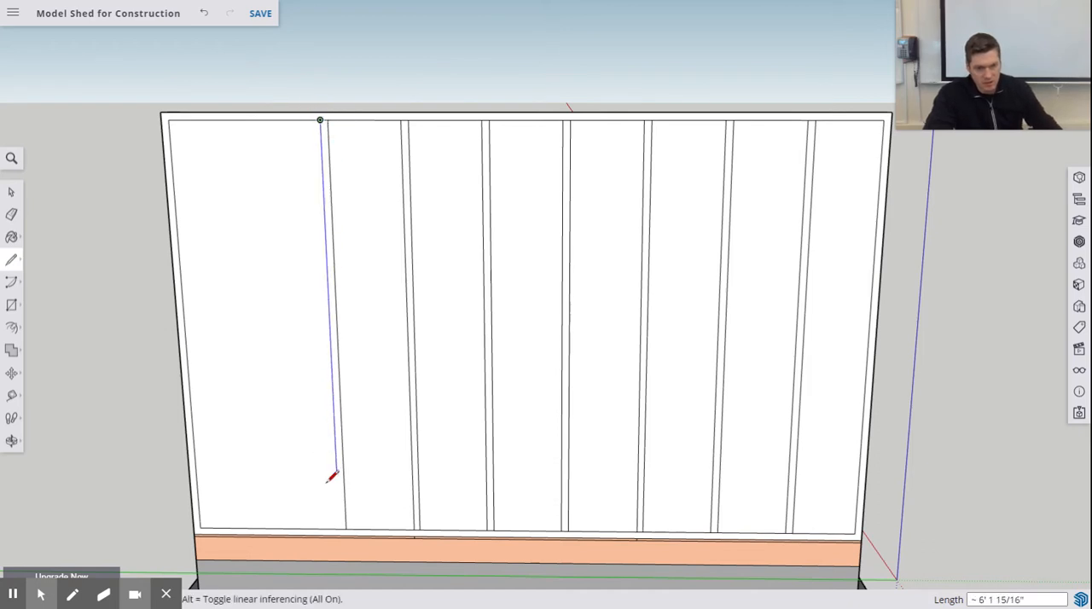
pyautogui.click(345, 529)
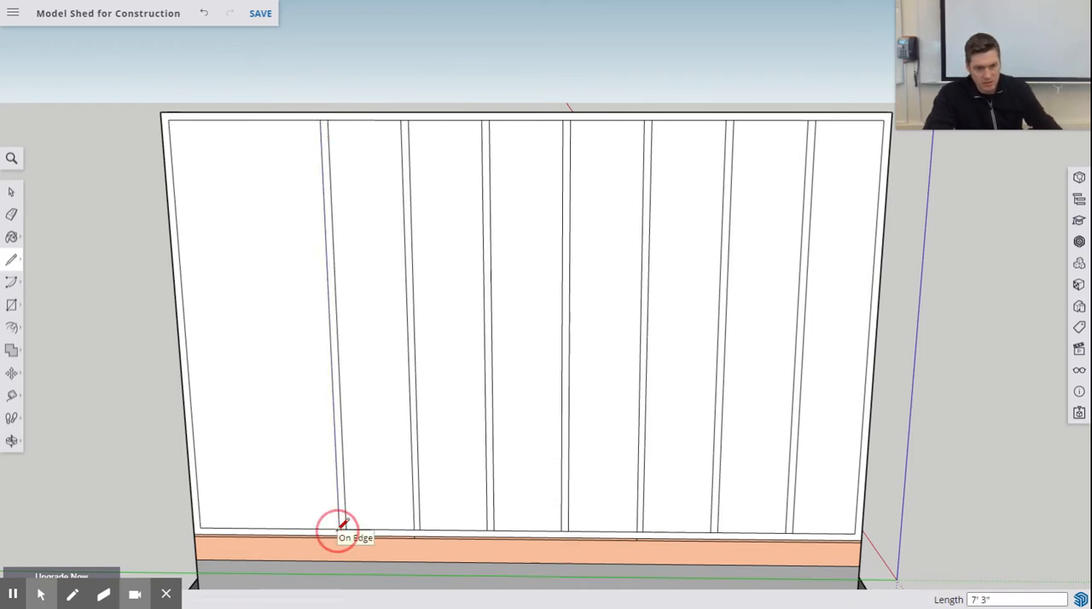
# - Outline the eighth stud with two full-height vertical lines, starting 14.5 inches beyond the seventh stud and spaced 1.5 inches apart
pyautogui.click(321, 118)
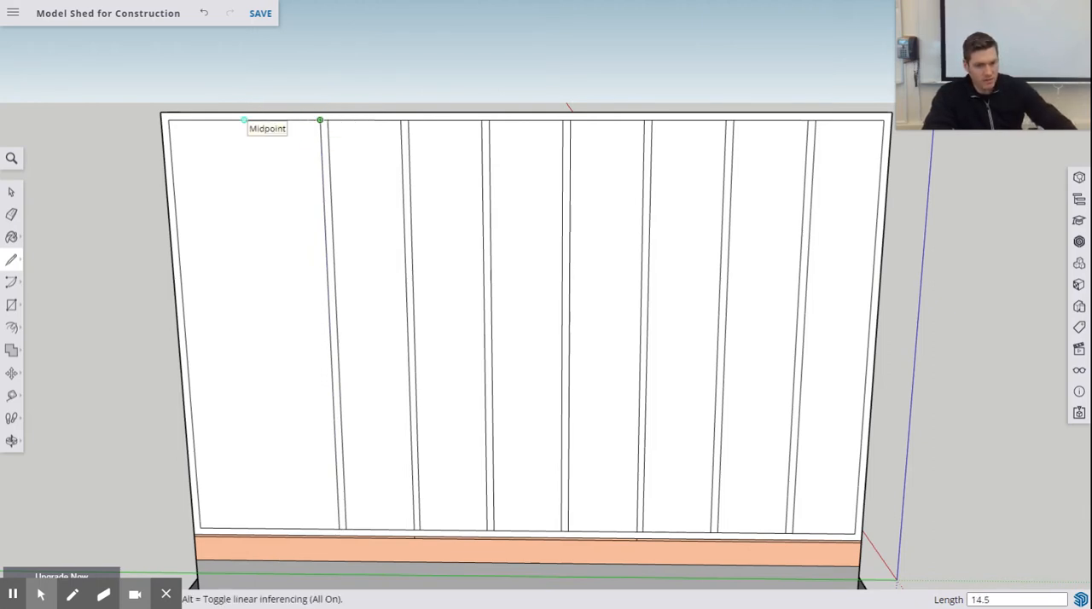
pyautogui.press('Return')
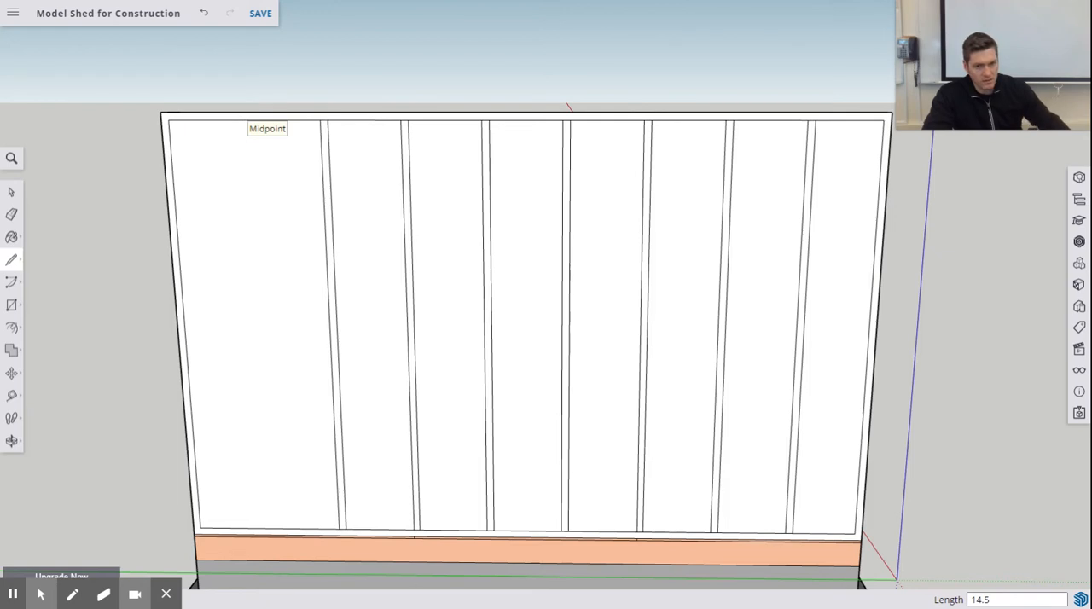
pyautogui.click(248, 119)
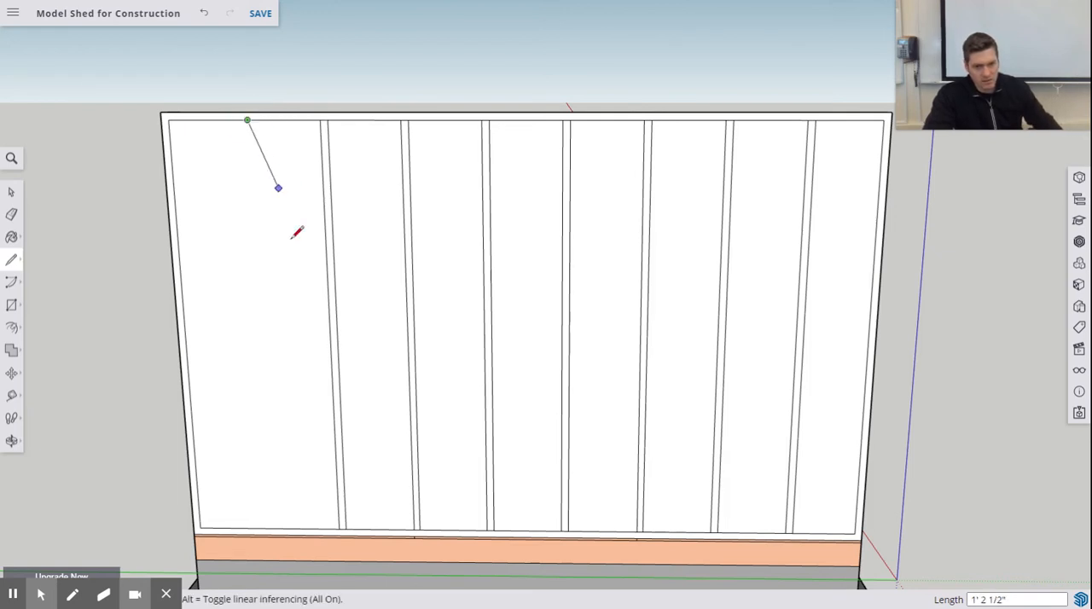
pyautogui.click(271, 526)
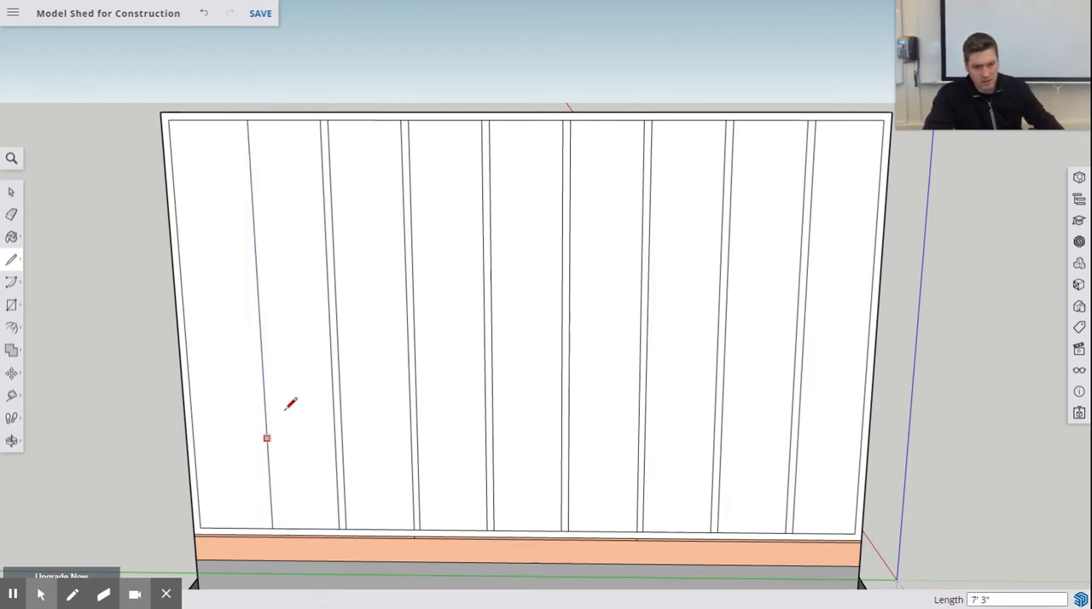
pyautogui.click(247, 120)
pyautogui.write('1.')
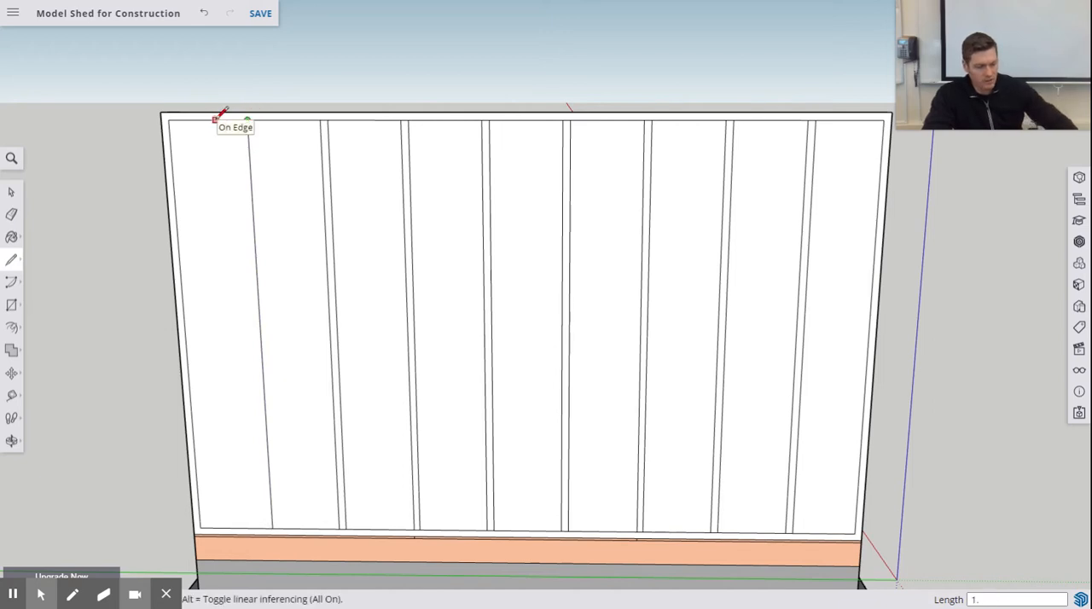
pyautogui.write('5')
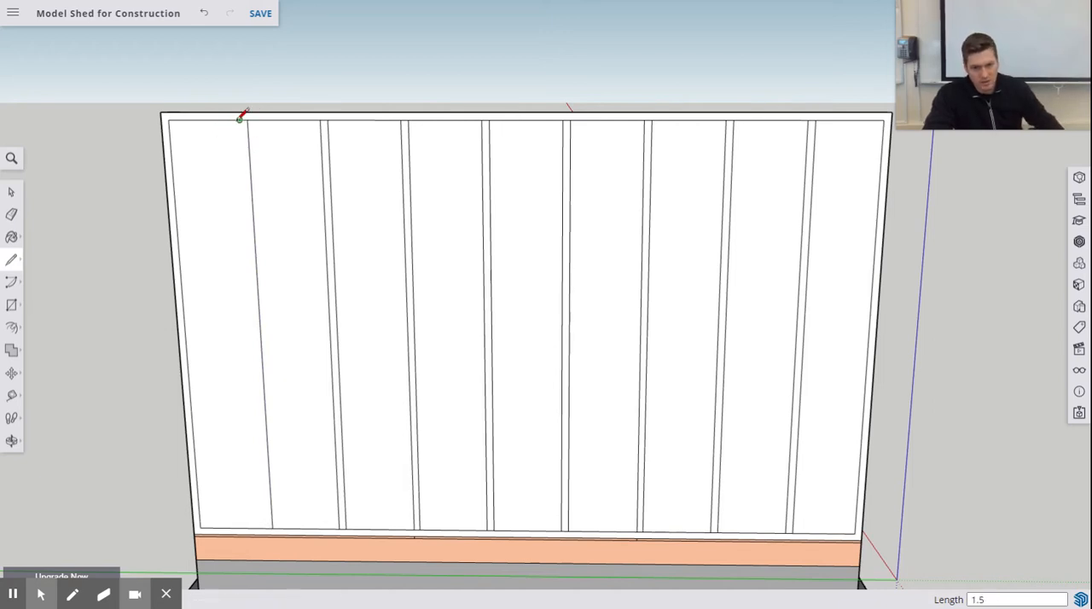
pyautogui.press('Return')
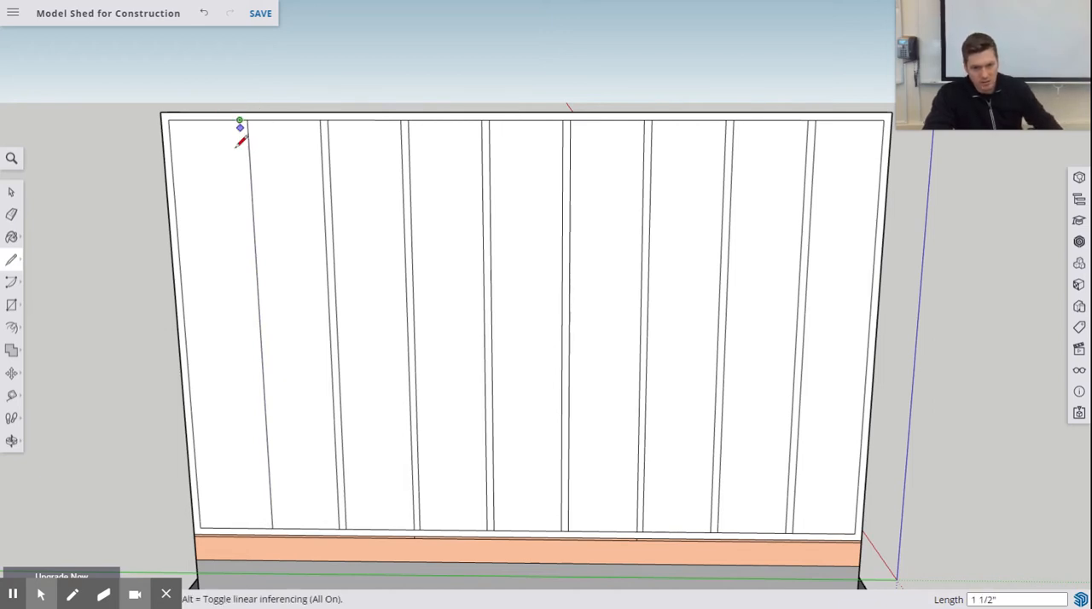
pyautogui.click(266, 525)
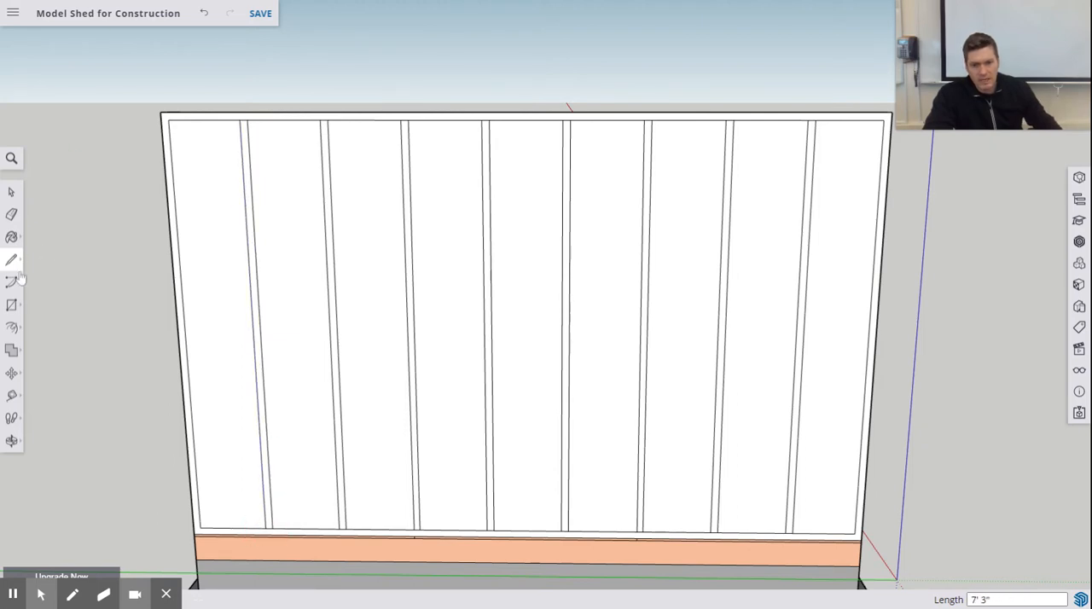
# - Push all nine panels between the studs back 3 1/2 inches with Push/Pull to open the bays through the wall
pyautogui.click(14, 332)
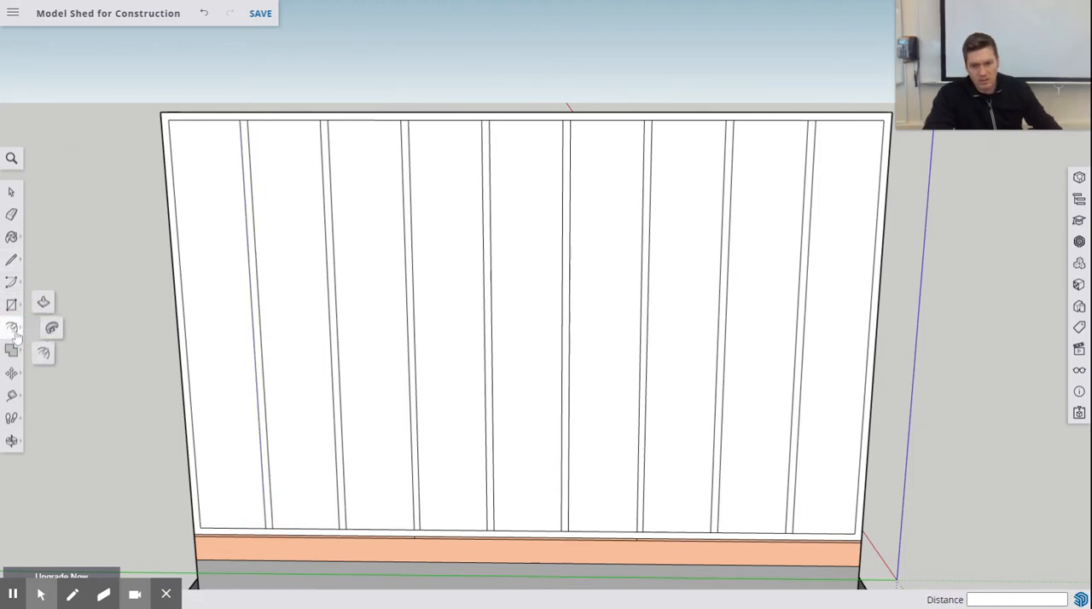
pyautogui.click(43, 301)
pyautogui.moveTo(422, 247); pyautogui.dragTo(355, 311, button='middle')
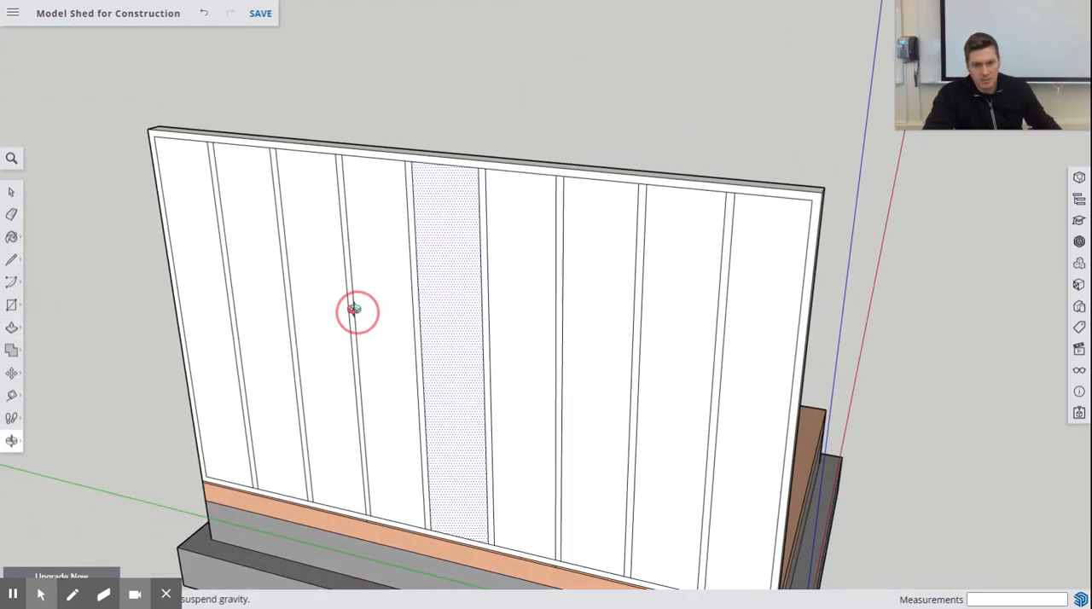
pyautogui.moveTo(164, 168)
pyautogui.mouseDown()
pyautogui.moveTo(178, 162)
pyautogui.moveTo(171, 151)
pyautogui.mouseUp()
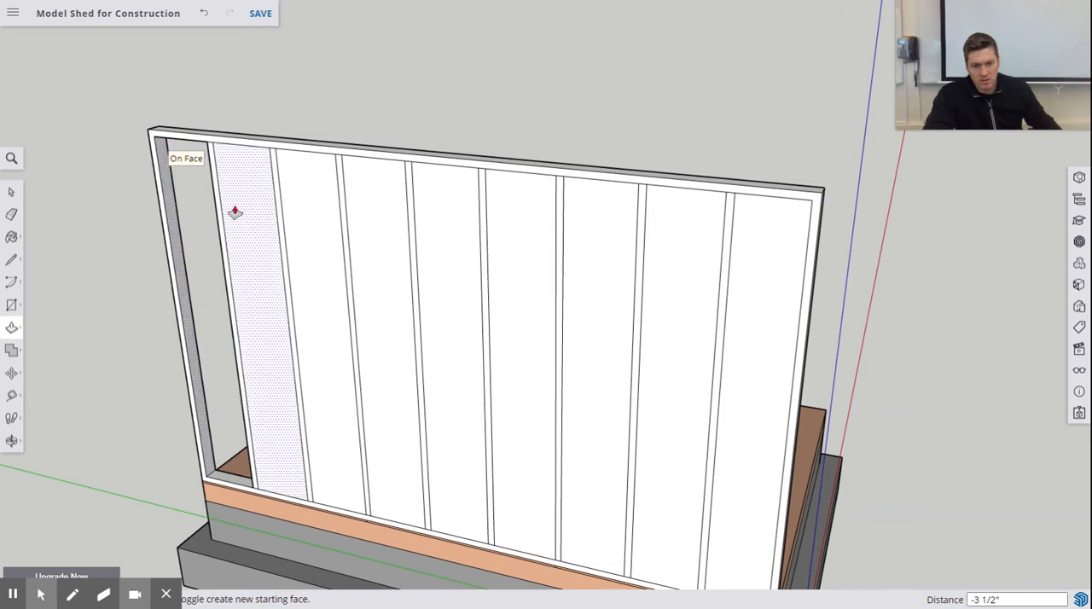
pyautogui.moveTo(232, 173); pyautogui.dragTo(385, 183)
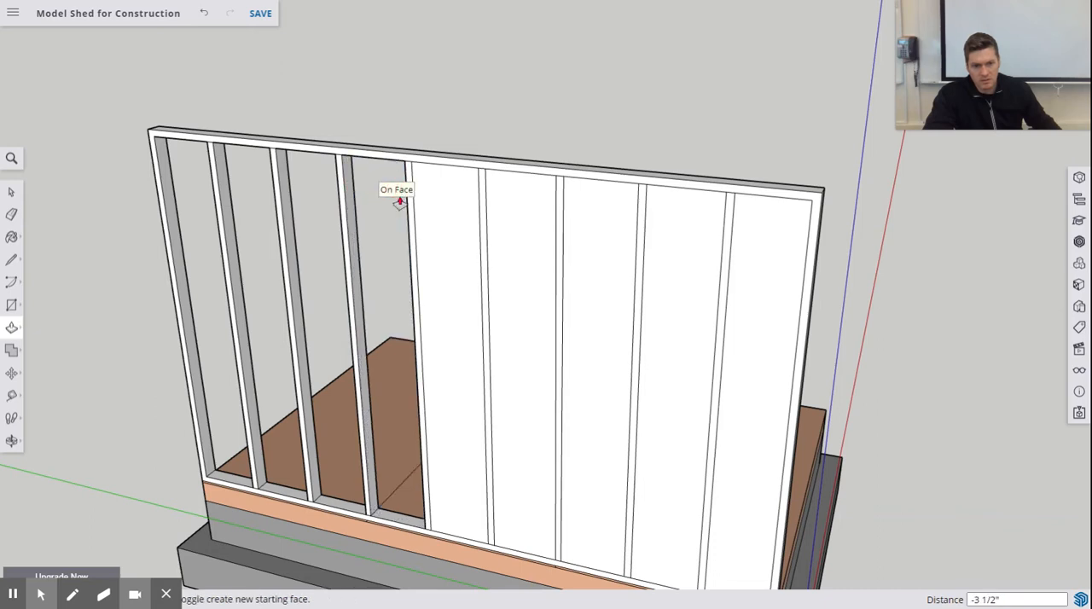
pyautogui.moveTo(443, 205); pyautogui.dragTo(680, 205)
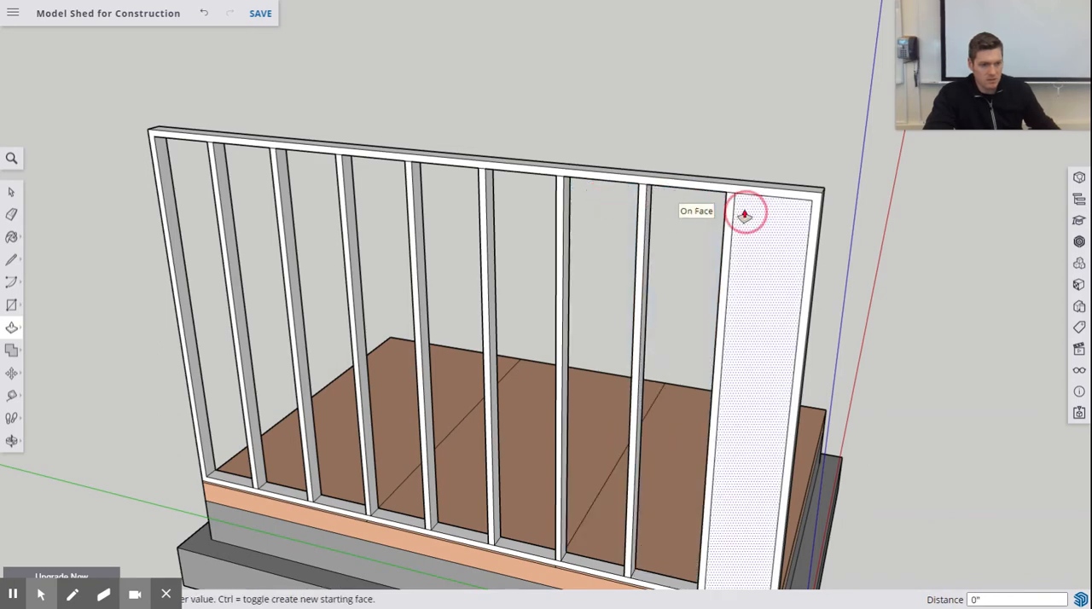
pyautogui.moveTo(753, 216); pyautogui.dragTo(756, 217)
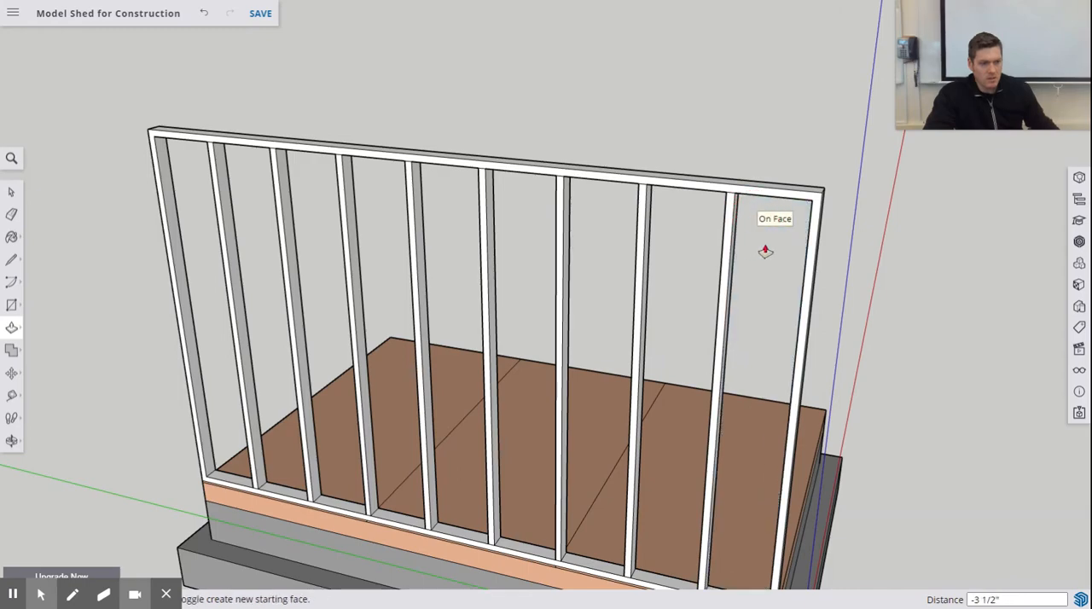
# - Measure the height from the bottom corner of the orange floor layer to the wall's top corner with the Tape Measure
pyautogui.moveTo(744, 248); pyautogui.dragTo(706, 213, button='middle')
pyautogui.press('p')
pyautogui.scroll(3, 601, 134)
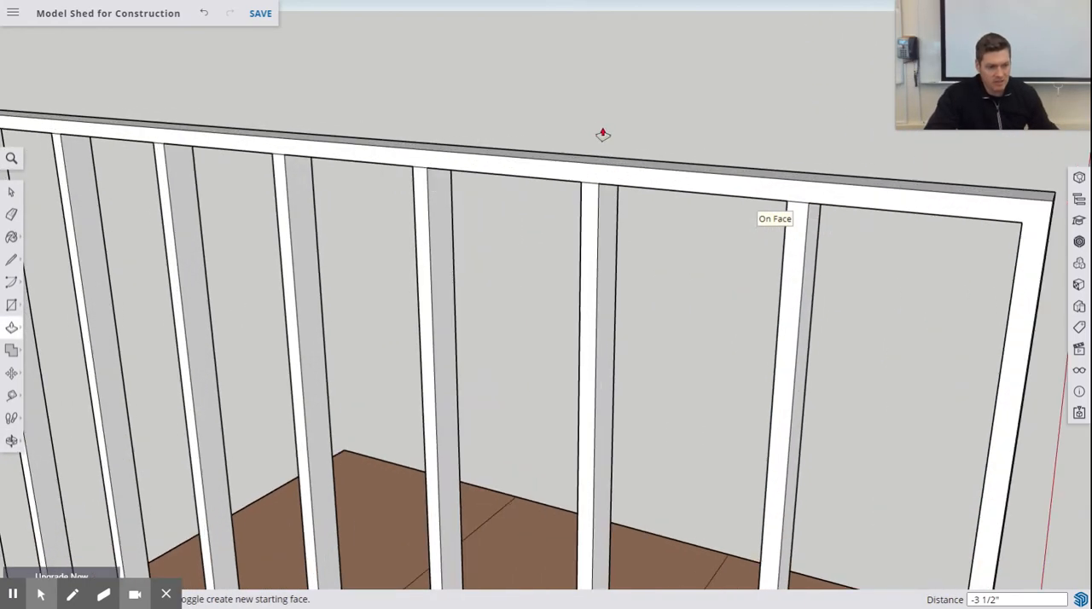
pyautogui.scroll(-2, 606, 138)
pyautogui.scroll(-5, 606, 138)
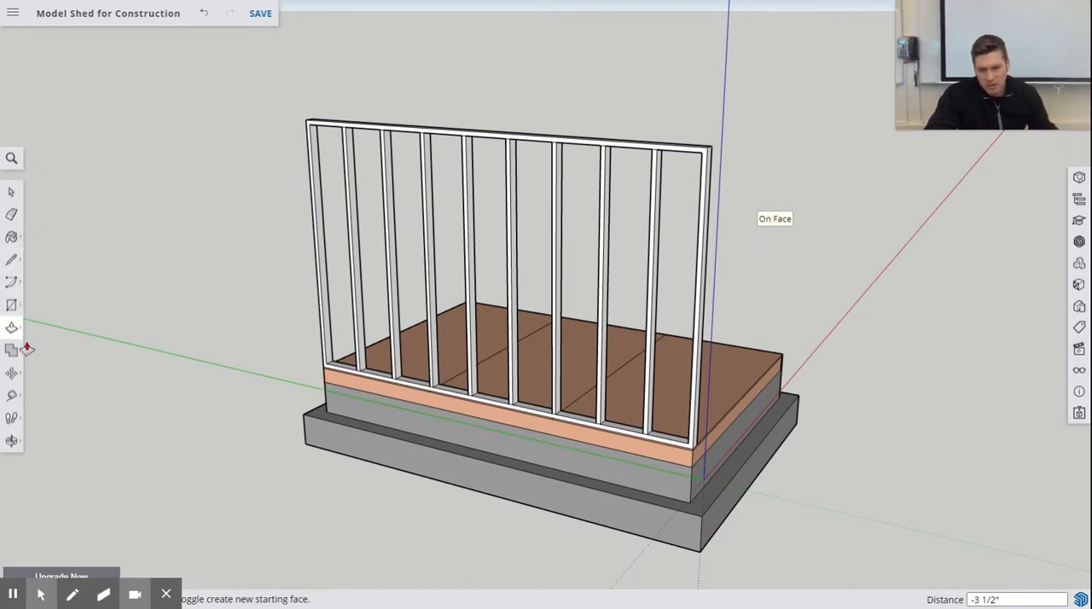
pyautogui.click(13, 395)
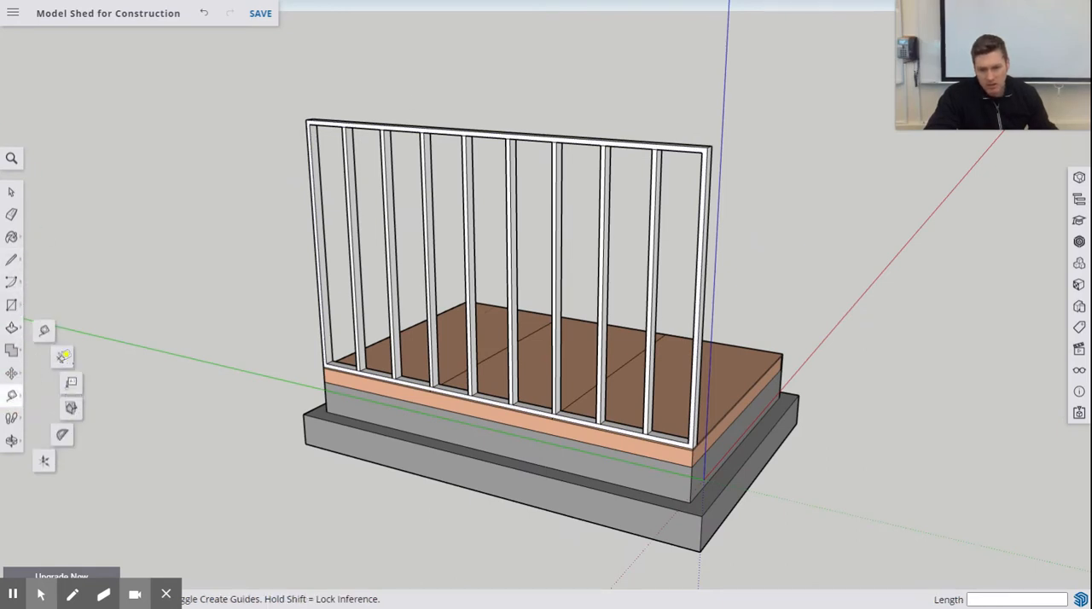
pyautogui.click(50, 342)
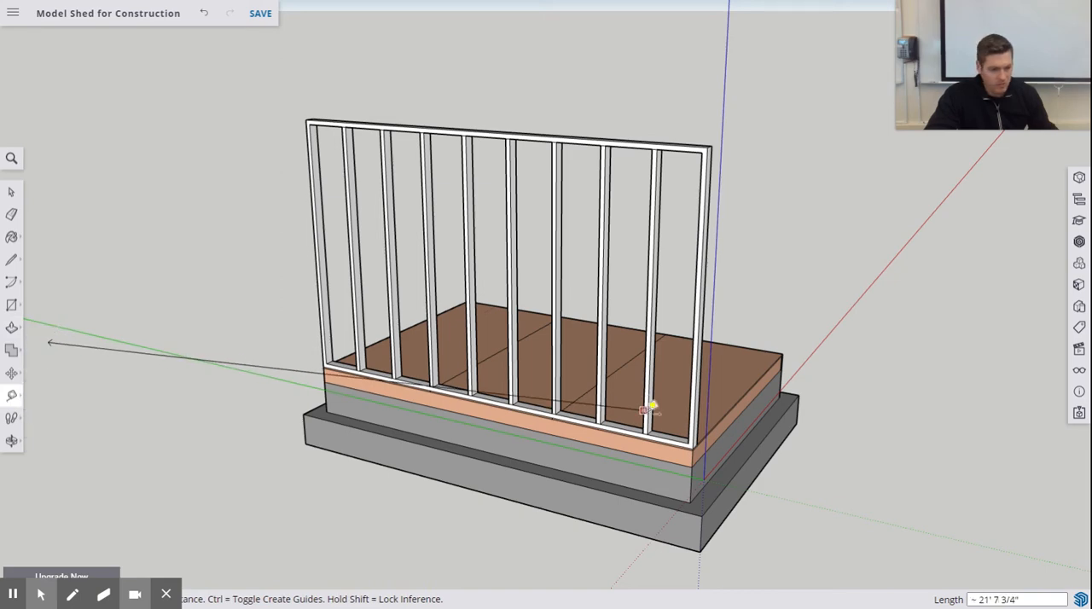
pyautogui.click(678, 452)
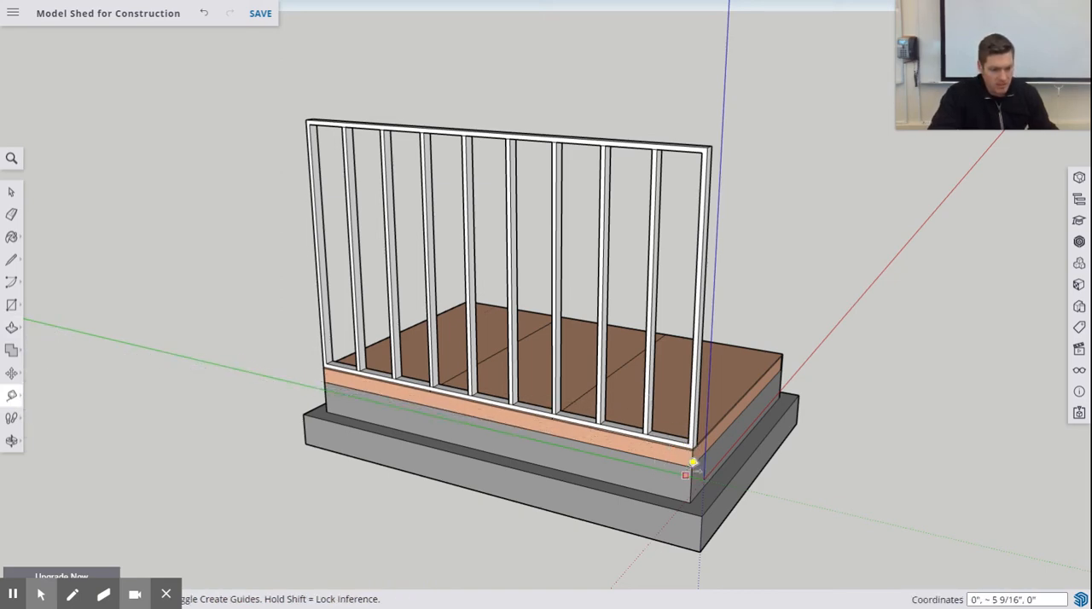
pyautogui.click(692, 467)
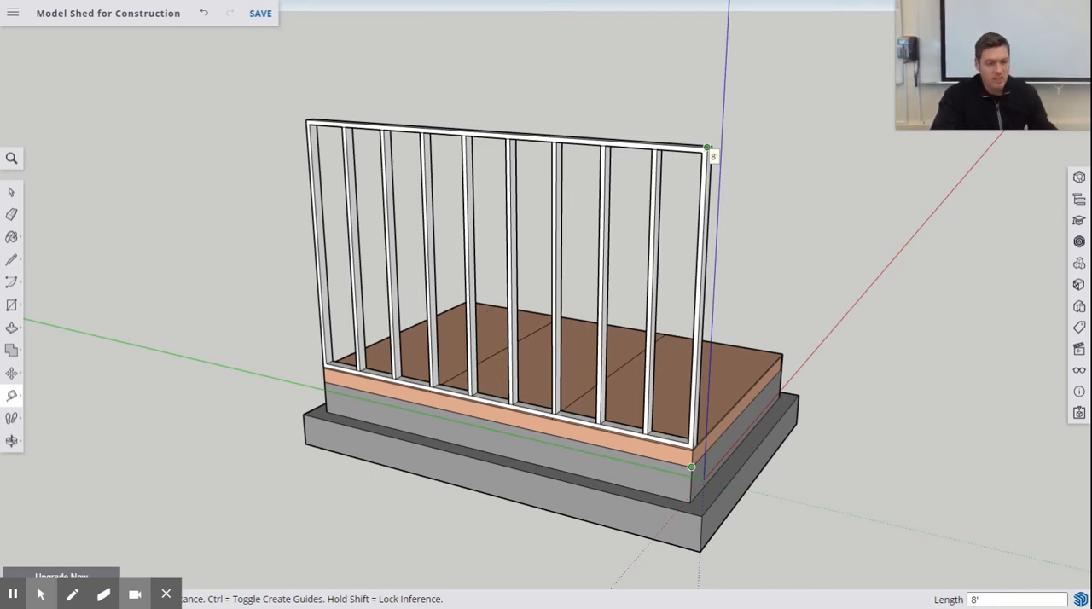
# - Lower the underside of the top plate by 1.5 inches with Push/Pull in the bay nearest the blue axis
pyautogui.click(707, 148)
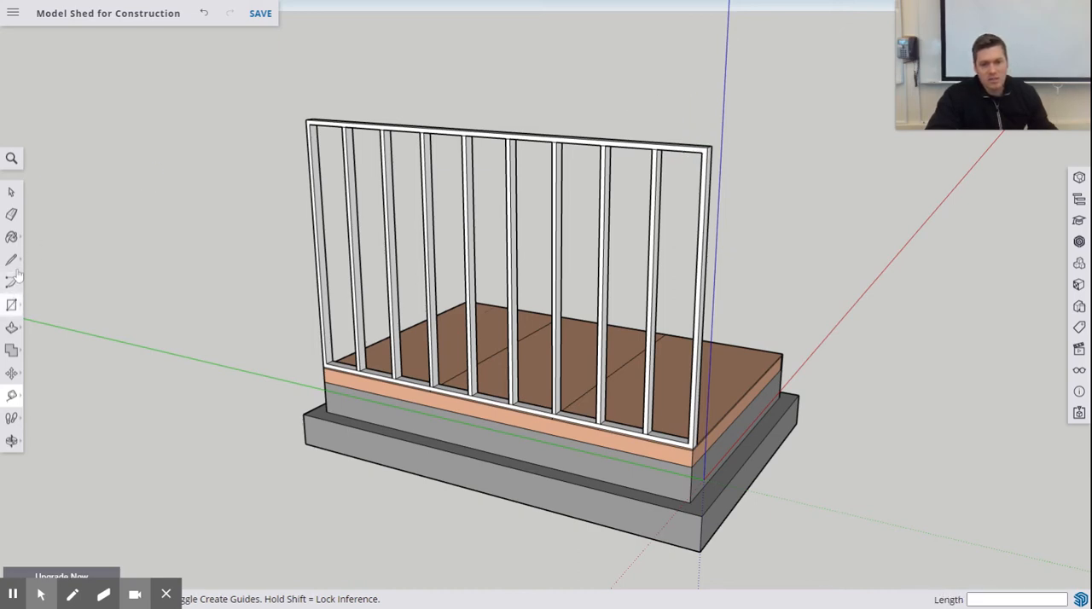
pyautogui.click(12, 331)
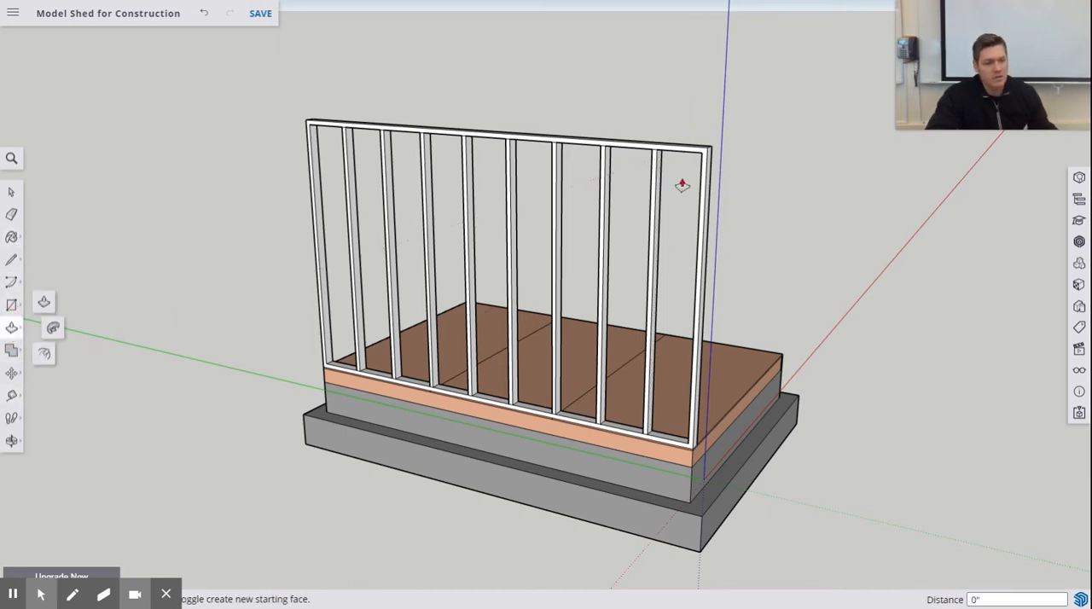
pyautogui.moveTo(683, 180); pyautogui.dragTo(661, 75, button='middle')
pyautogui.scroll(10, 662, 76)
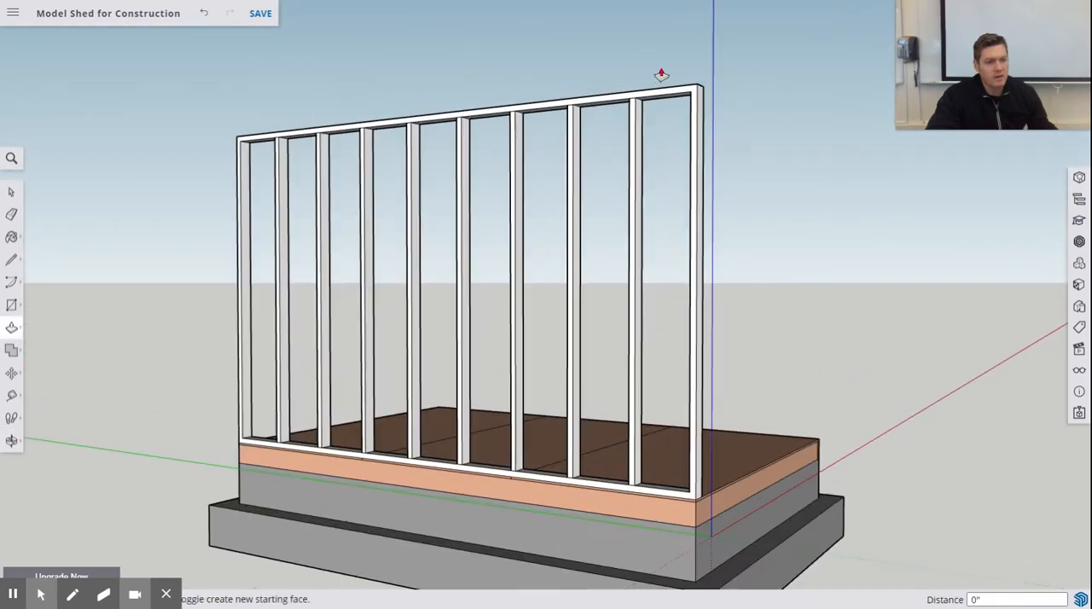
pyautogui.moveTo(661, 159); pyautogui.dragTo(650, 94, button='middle')
pyautogui.scroll(2, 650, 98)
pyautogui.moveTo(655, 163); pyautogui.dragTo(654, 186)
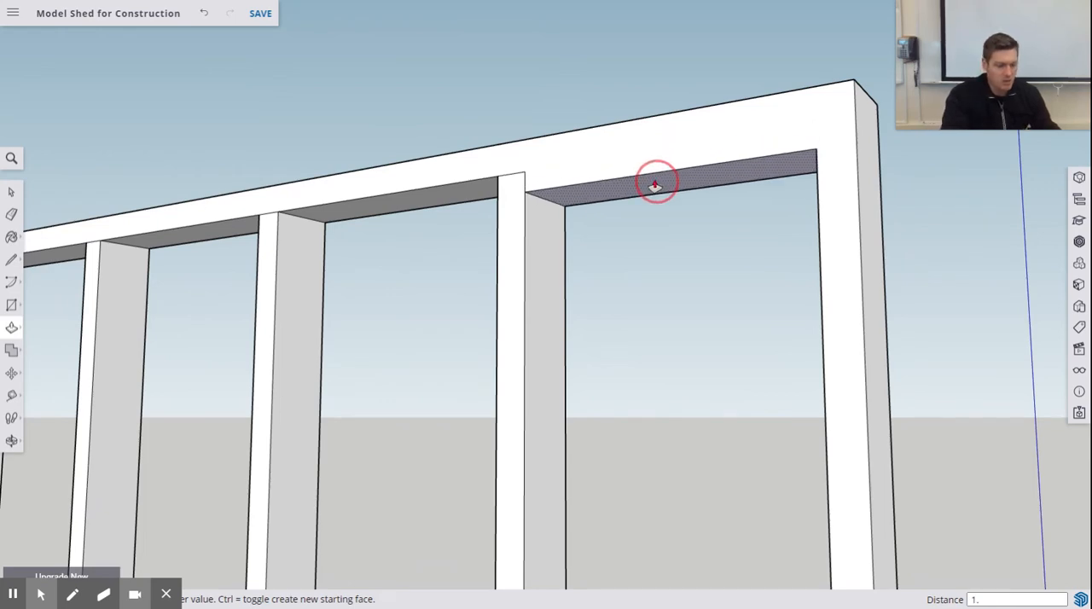
pyautogui.press('Return')
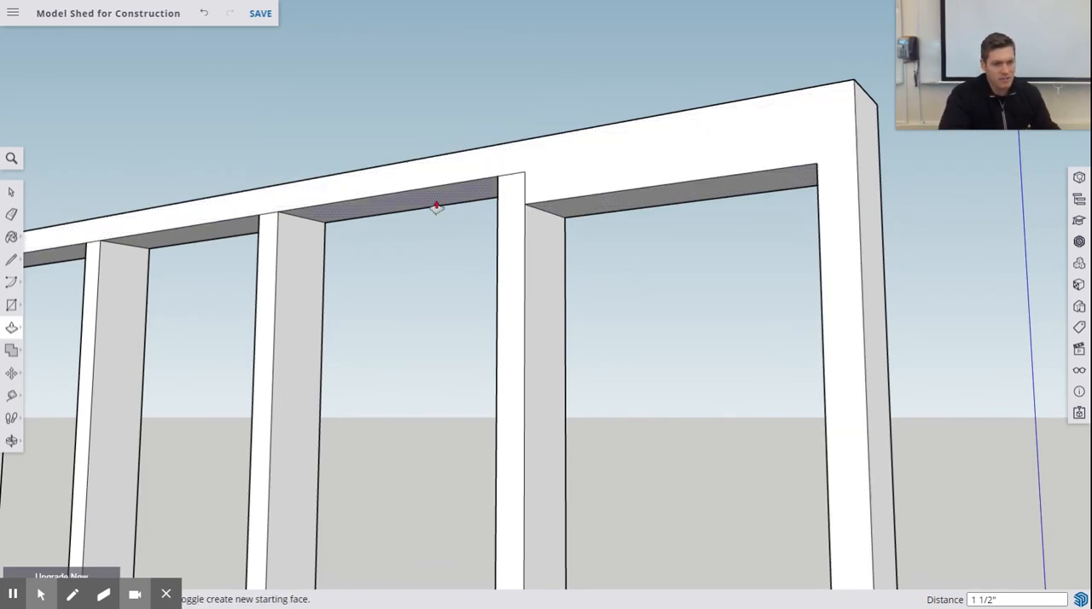
# - Repeat the 1 1/2-inch Push/Pull on the top plate's underside in the second through sixth bays from the blue axis
pyautogui.moveTo(458, 194); pyautogui.dragTo(512, 192)
pyautogui.doubleClick(512, 196)
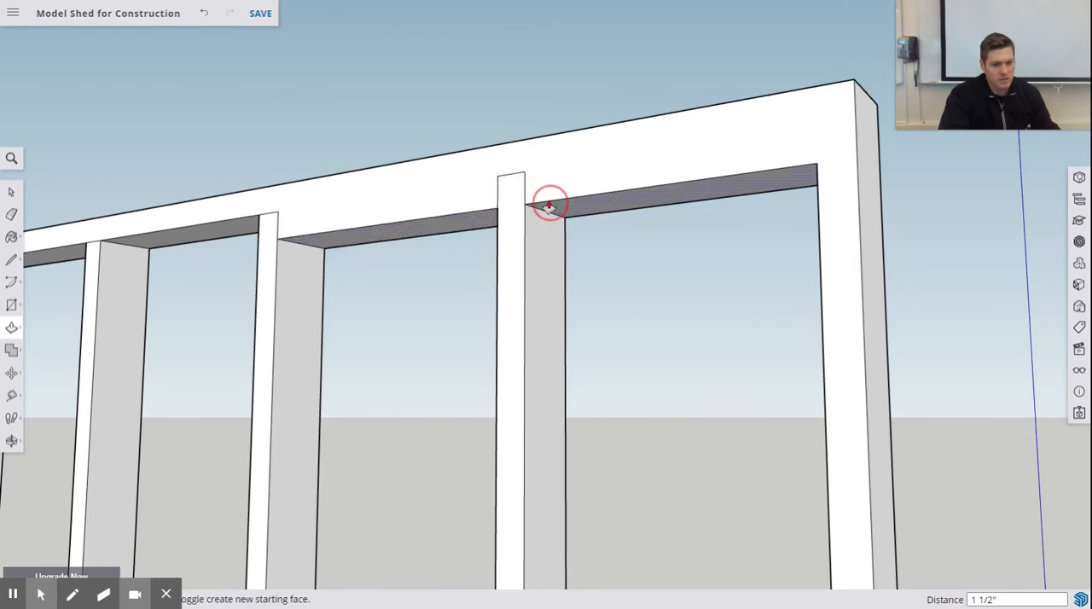
pyautogui.moveTo(253, 225); pyautogui.dragTo(296, 240)
pyautogui.scroll(3, 386, 262)
pyautogui.scroll(-5, 544, 279)
pyautogui.scroll(4, 412, 283)
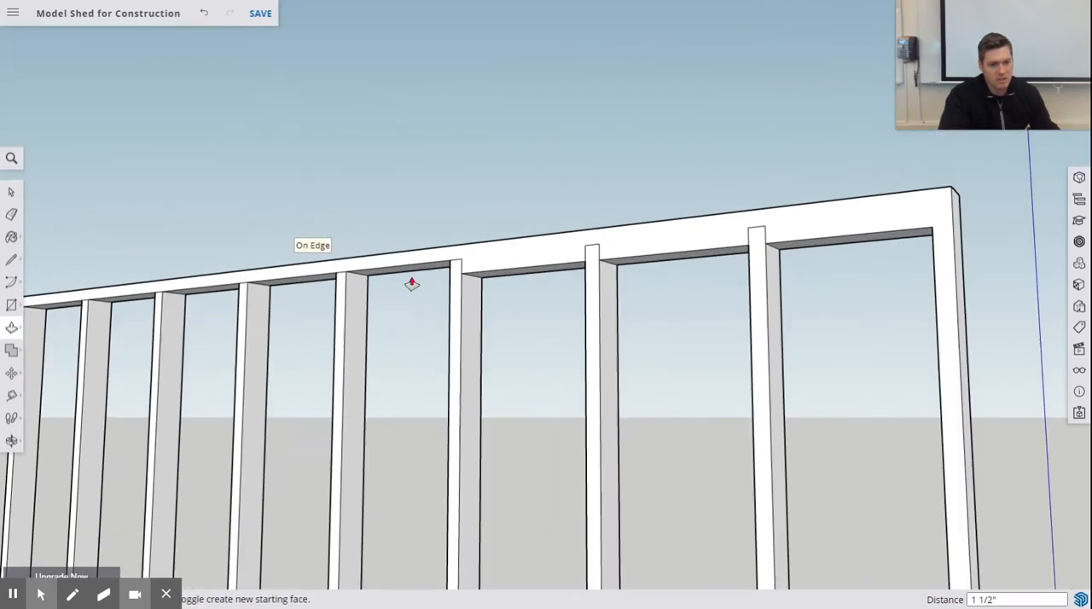
pyautogui.click(438, 266)
pyautogui.moveTo(437, 266); pyautogui.dragTo(454, 274, button='middle')
pyautogui.moveTo(431, 266); pyautogui.dragTo(501, 277)
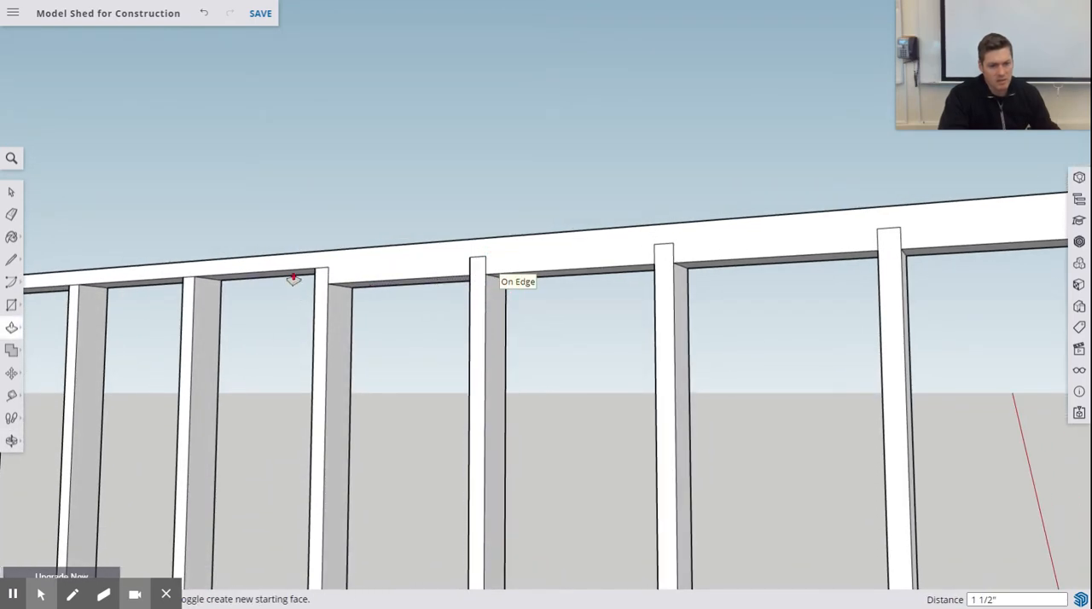
pyautogui.moveTo(293, 279); pyautogui.dragTo(337, 286)
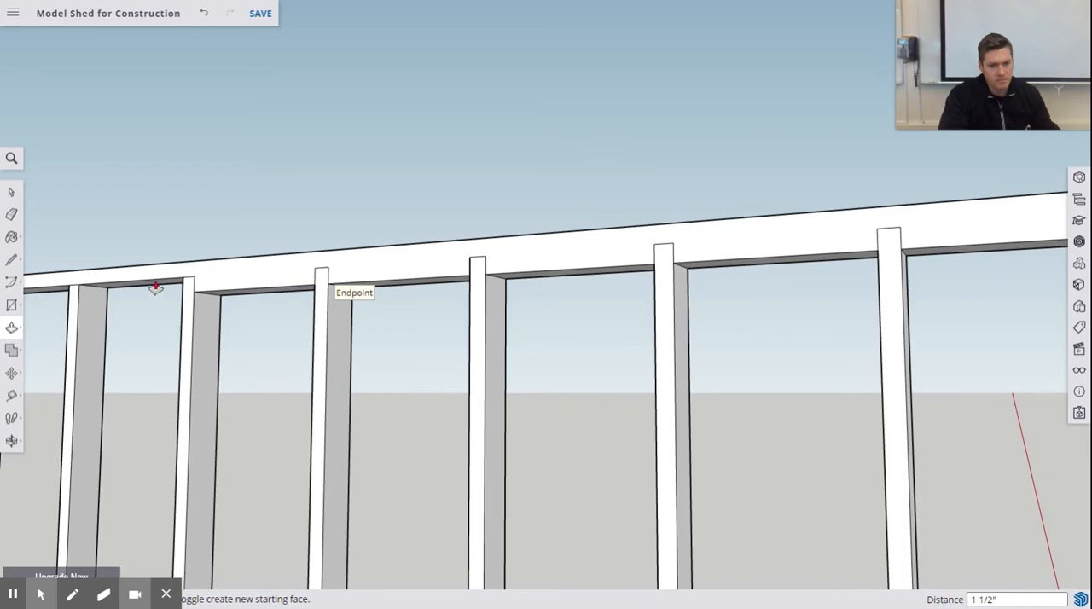
pyautogui.moveTo(155, 288); pyautogui.dragTo(214, 299)
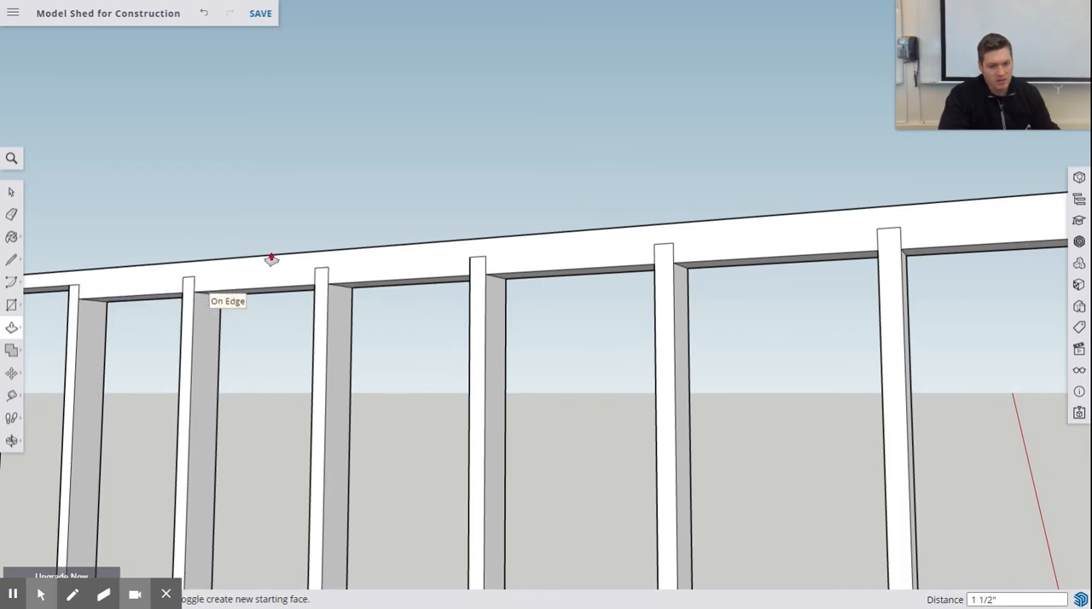
# - Lower the top plate's underside by 1 1/2 inches in the last three bays at the wall's far end
pyautogui.moveTo(273, 259); pyautogui.dragTo(314, 257, button='middle')
pyautogui.scroll(4, 316, 258)
pyautogui.scroll(-8, 610, 295)
pyautogui.scroll(2, 362, 298)
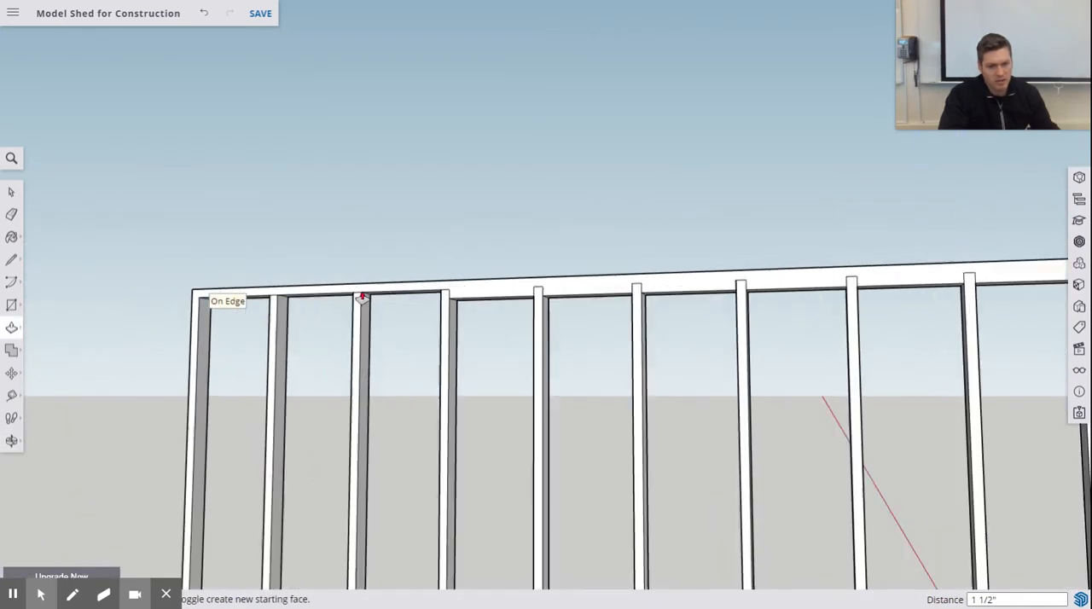
pyautogui.scroll(3, 466, 310)
pyautogui.moveTo(466, 310); pyautogui.dragTo(451, 305, button='middle')
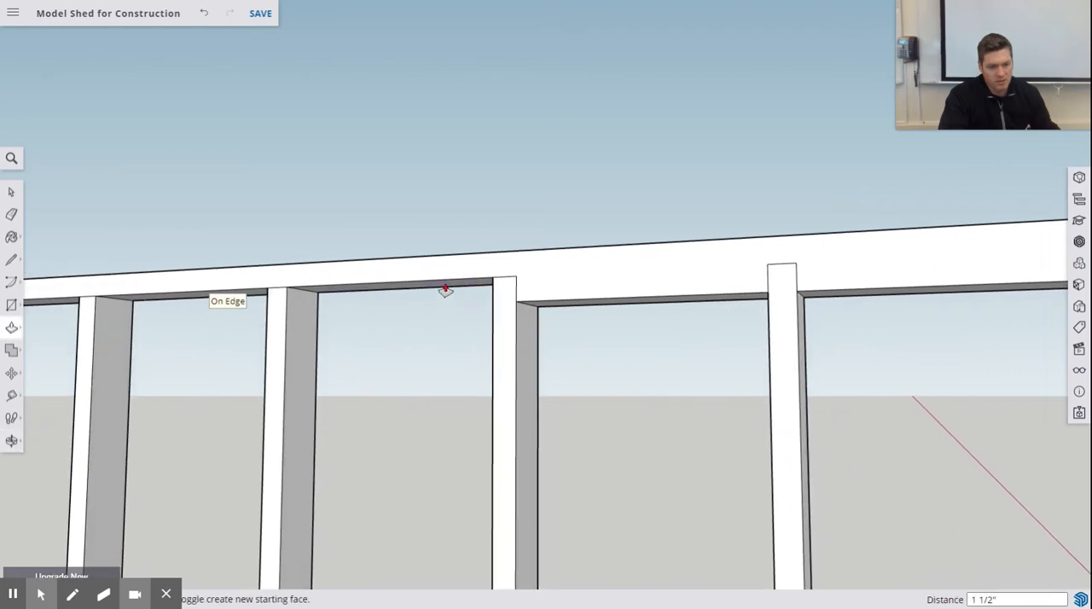
pyautogui.moveTo(446, 290); pyautogui.dragTo(536, 307)
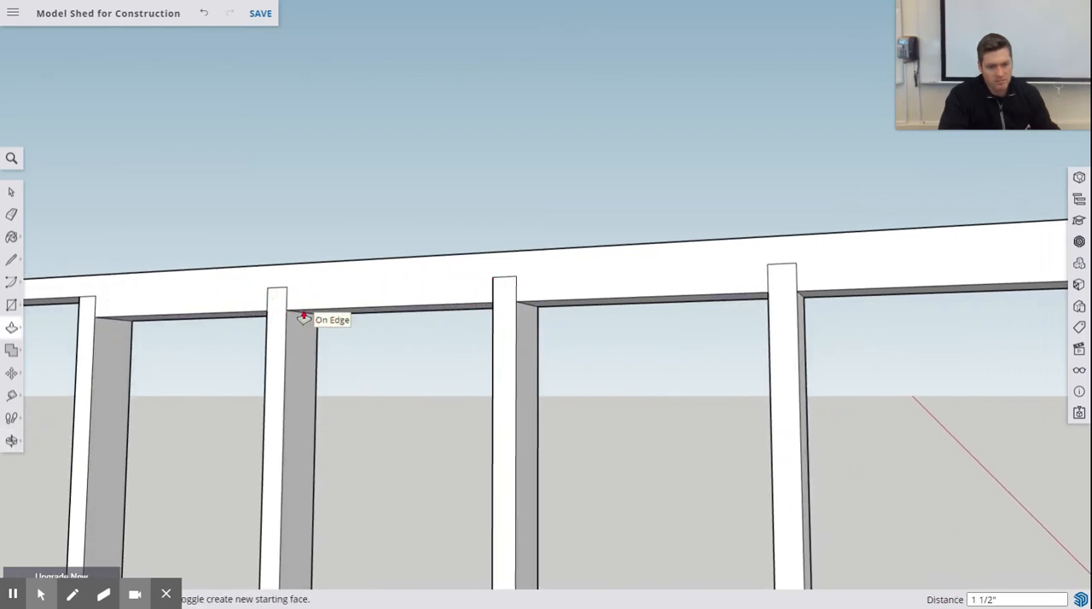
pyautogui.scroll(-3, 312, 314)
pyautogui.scroll(3, 105, 304)
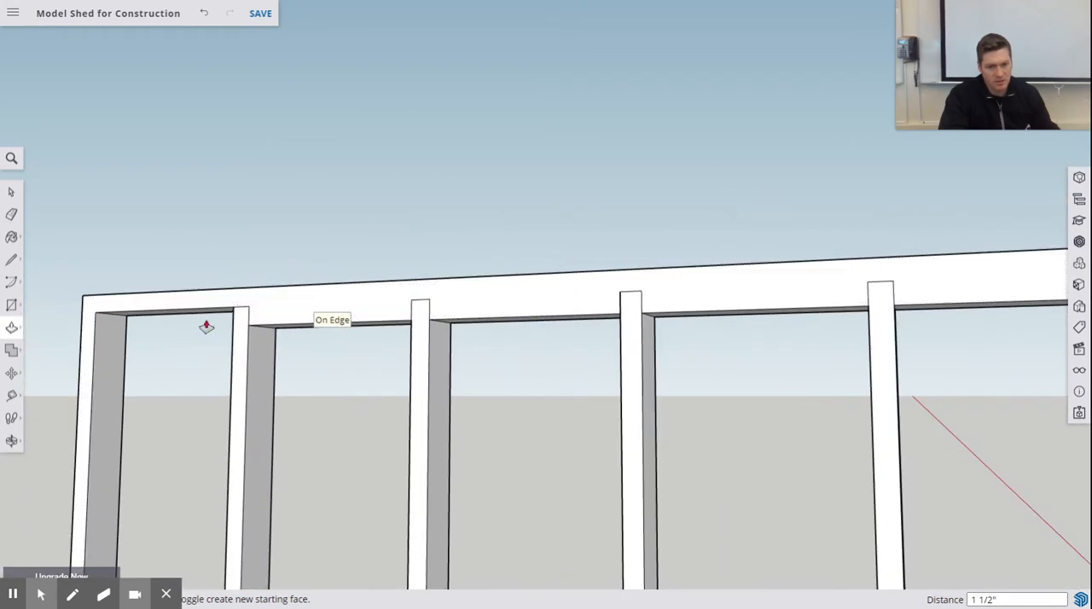
pyautogui.moveTo(214, 317); pyautogui.dragTo(219, 279, button='middle')
pyautogui.moveTo(199, 323); pyautogui.dragTo(268, 338)
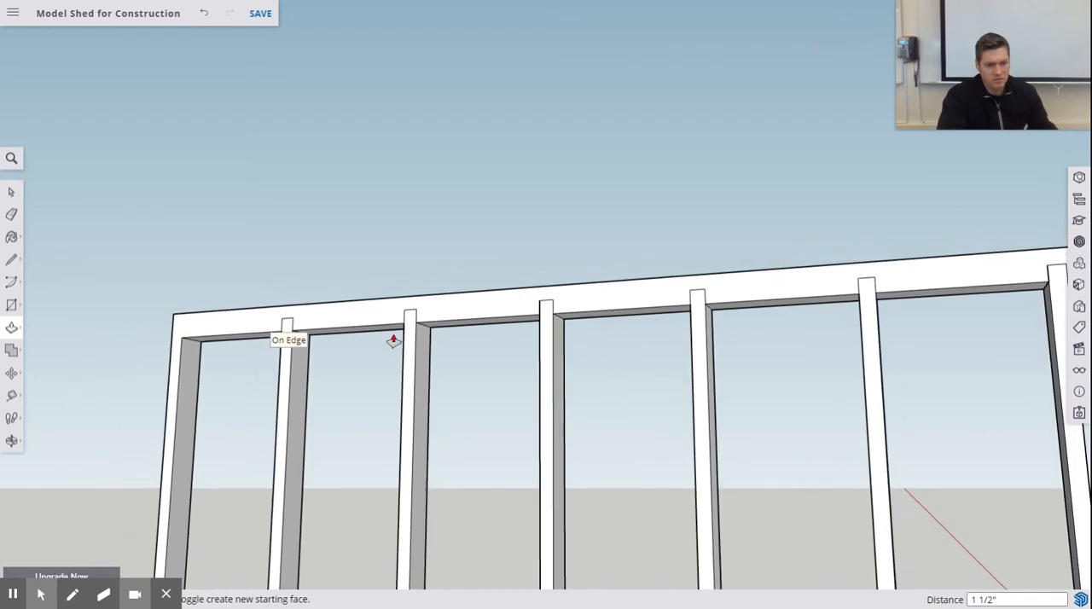
# - Try to erase the stray line running from a stud into the top plate on the wall's inner face, and undo it
pyautogui.scroll(-2, 395, 338)
pyautogui.scroll(-5, 401, 335)
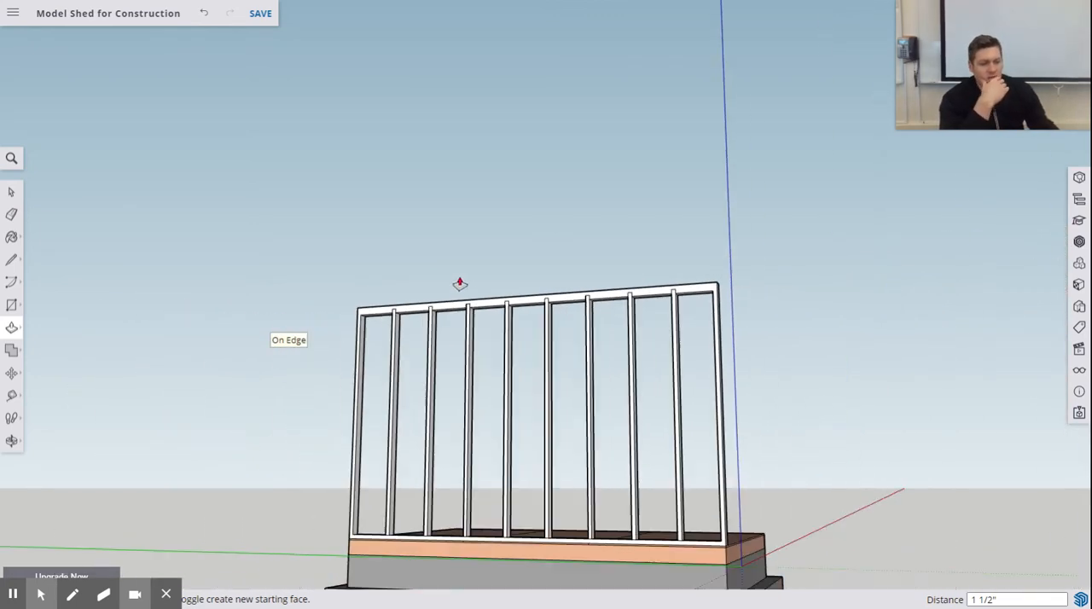
pyautogui.moveTo(598, 312); pyautogui.dragTo(234, 326, button='middle')
pyautogui.scroll(-1, 529, 295)
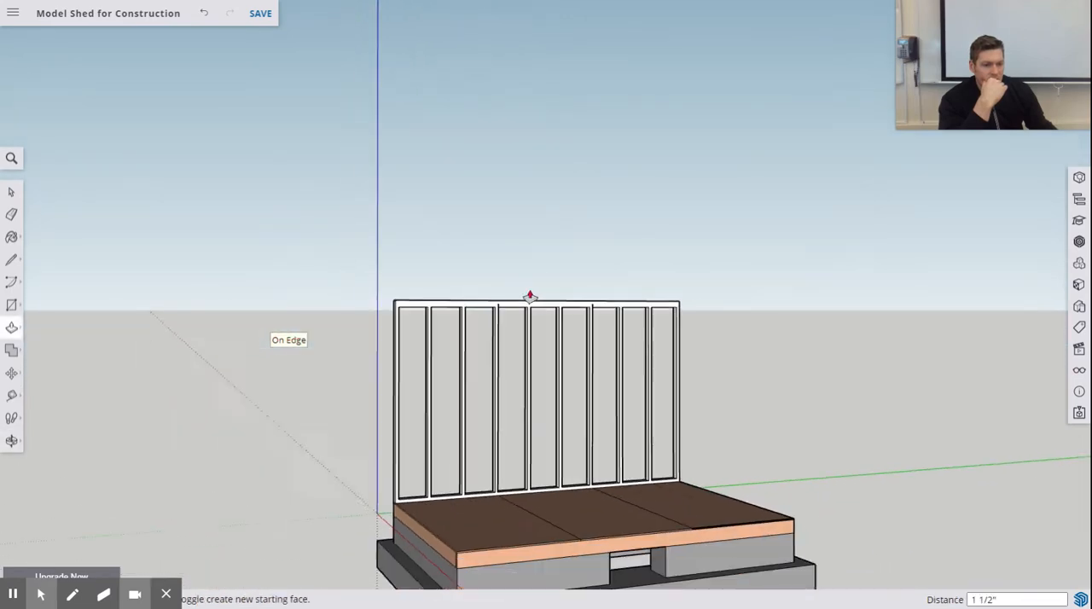
pyautogui.scroll(3, 534, 297)
pyautogui.scroll(2, 534, 298)
pyautogui.scroll(4, 606, 398)
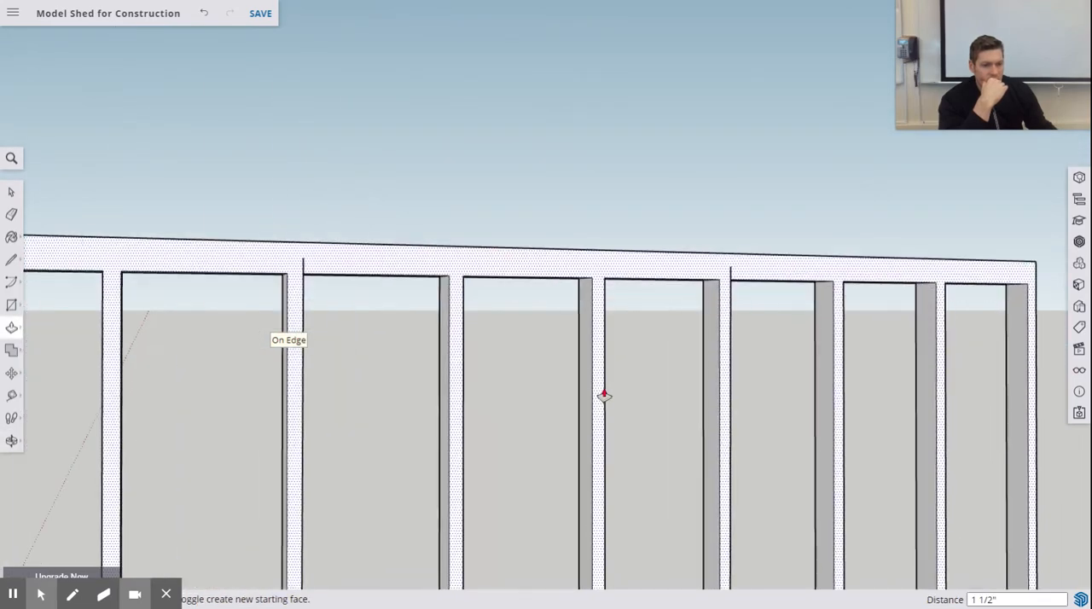
pyautogui.moveTo(605, 379)
pyautogui.mouseDown(button='middle')
pyautogui.moveTo(573, 381)
pyautogui.moveTo(563, 395)
pyautogui.mouseUp(button='middle')
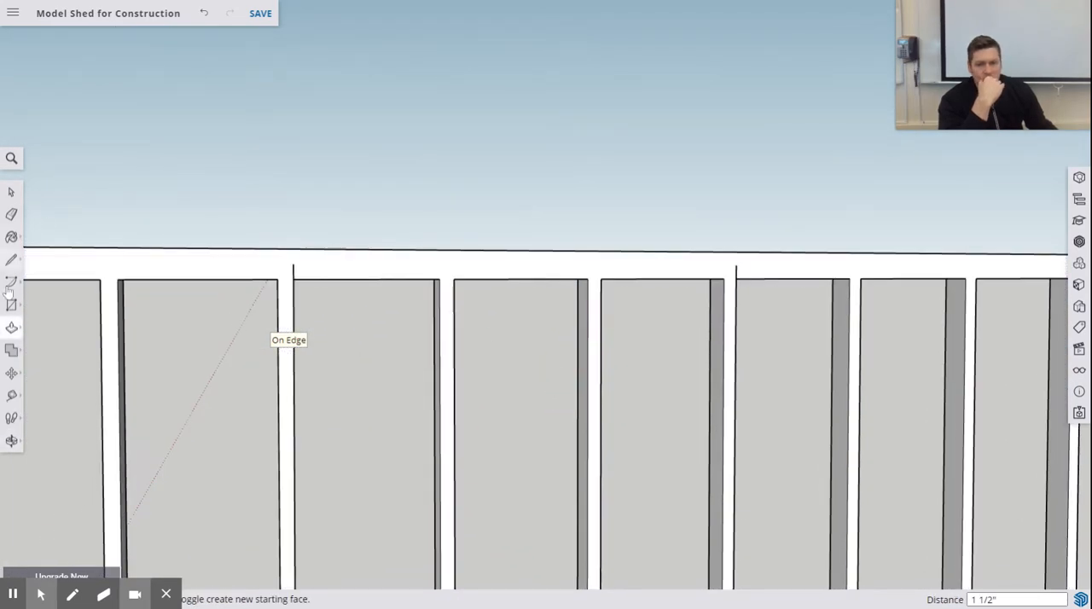
pyautogui.click(12, 215)
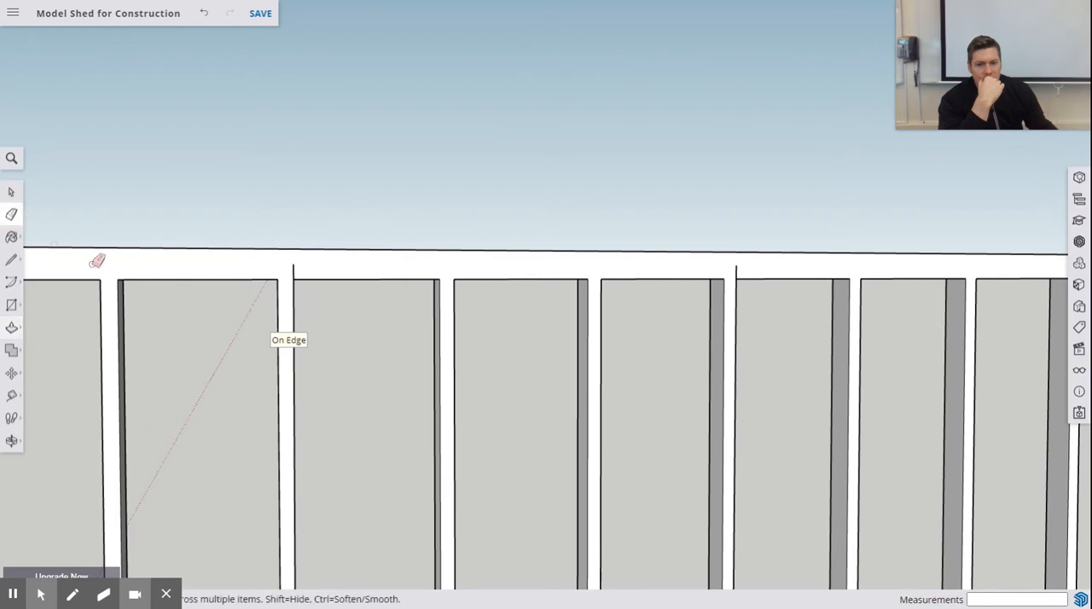
pyautogui.click(294, 270)
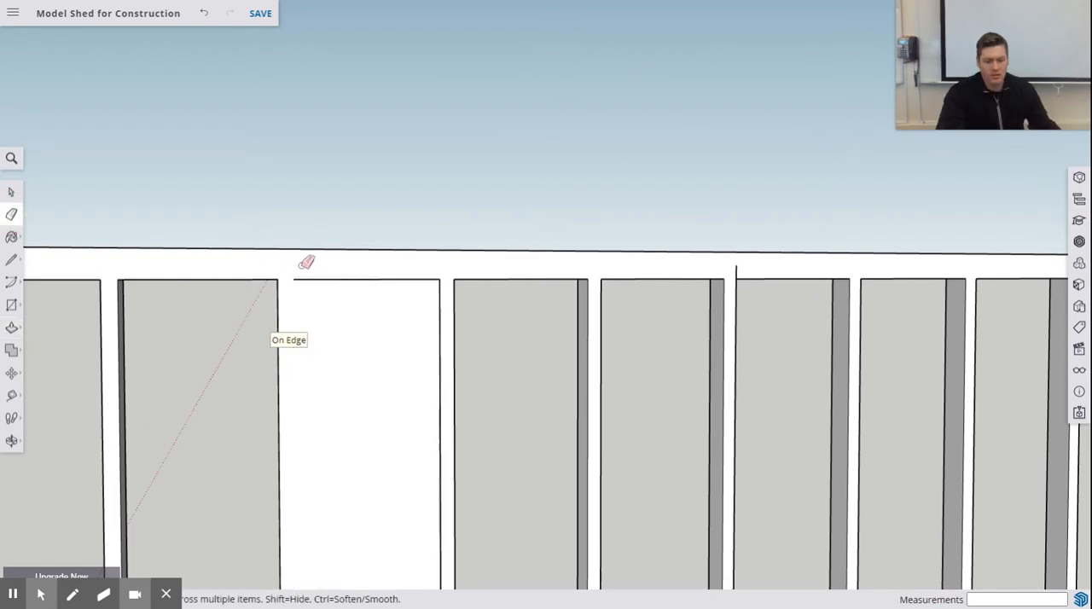
pyautogui.hotkey('ctrl', 'z')
# - Measure the floor deck's short end from the wall's outer bottom corner to the opposite deck corner with the Tape Measure
pyautogui.moveTo(402, 298)
pyautogui.mouseDown(button='middle')
pyautogui.moveTo(481, 273)
pyautogui.moveTo(501, 280)
pyautogui.moveTo(490, 361)
pyautogui.moveTo(617, 357)
pyautogui.moveTo(729, 396)
pyautogui.mouseUp(button='middle')
pyautogui.scroll(-5, 517, 310)
pyautogui.scroll(4, 717, 431)
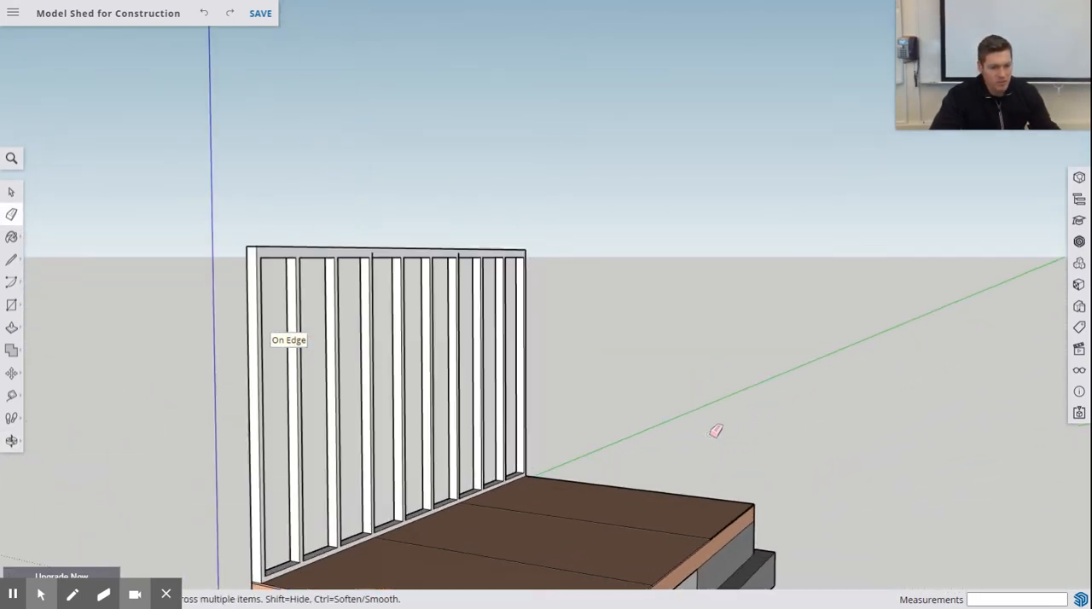
pyautogui.scroll(-3, 722, 425)
pyautogui.scroll(-3, 722, 425)
pyautogui.moveTo(668, 458)
pyautogui.mouseDown(button='middle')
pyautogui.moveTo(624, 419)
pyautogui.moveTo(486, 129)
pyautogui.mouseUp(button='middle')
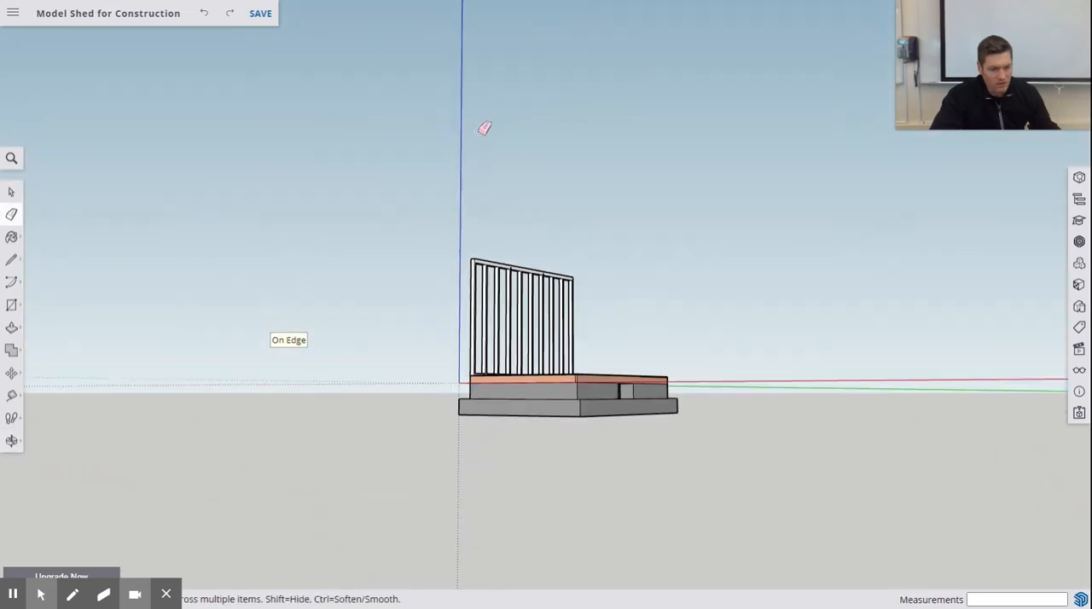
pyautogui.scroll(3, 551, 379)
pyautogui.moveTo(551, 379)
pyautogui.mouseDown(button='middle')
pyautogui.moveTo(556, 341)
pyautogui.moveTo(629, 444)
pyautogui.moveTo(692, 450)
pyautogui.moveTo(683, 444)
pyautogui.mouseUp(button='middle')
pyautogui.scroll(3, 614, 346)
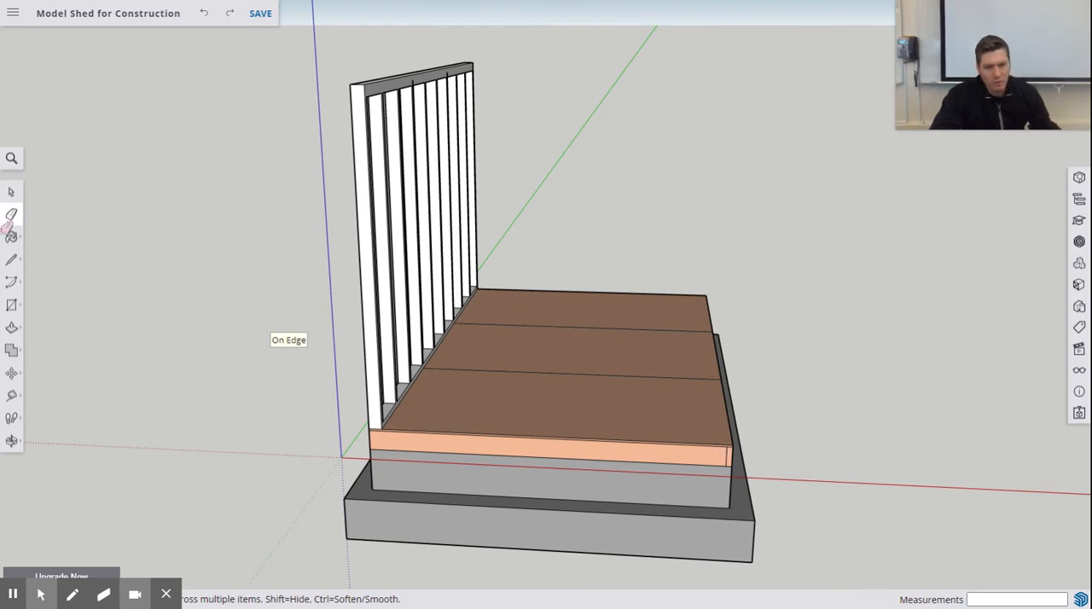
pyautogui.click(11, 192)
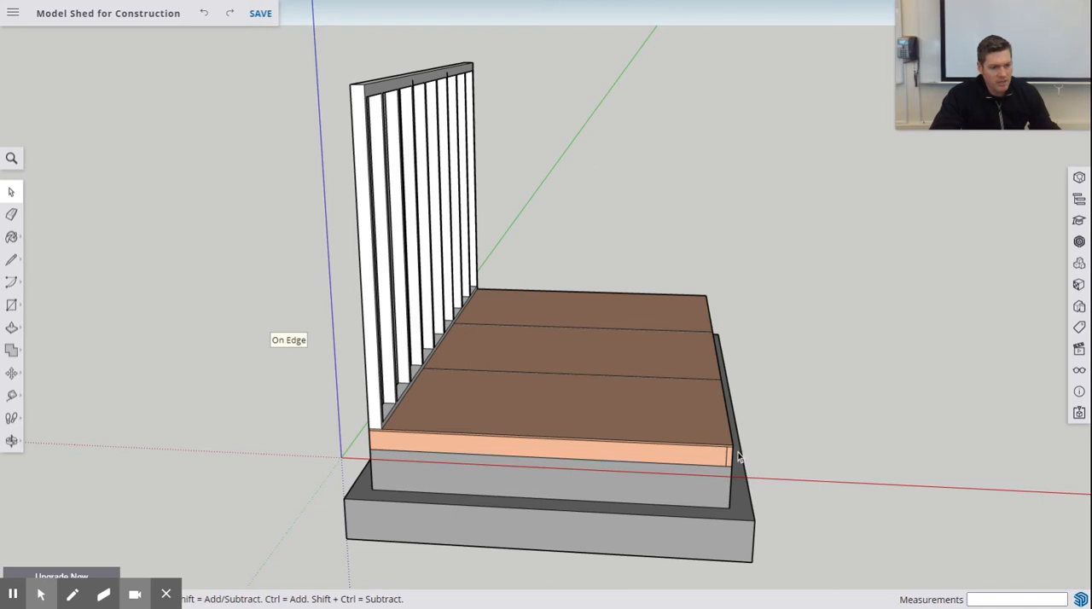
pyautogui.scroll(-3, 739, 458)
pyautogui.scroll(3, 728, 451)
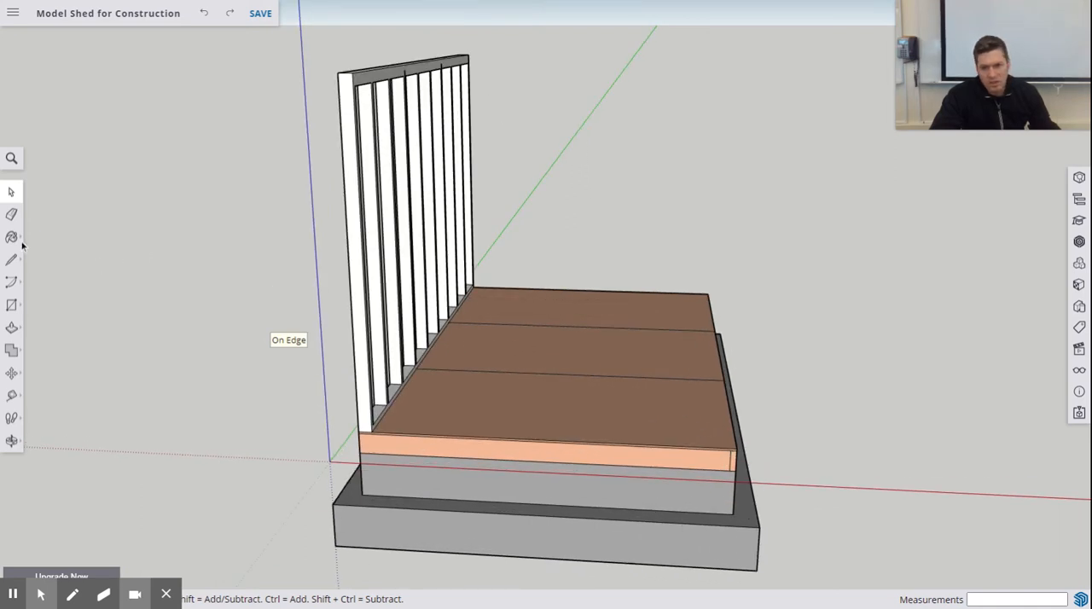
pyautogui.click(13, 396)
pyautogui.click(359, 434)
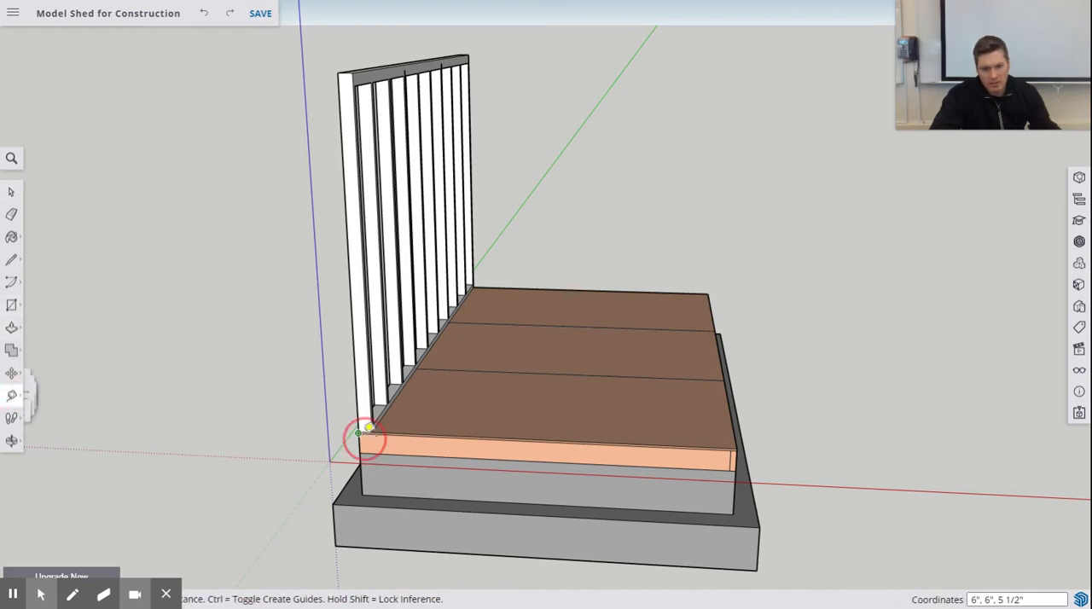
pyautogui.click(744, 441)
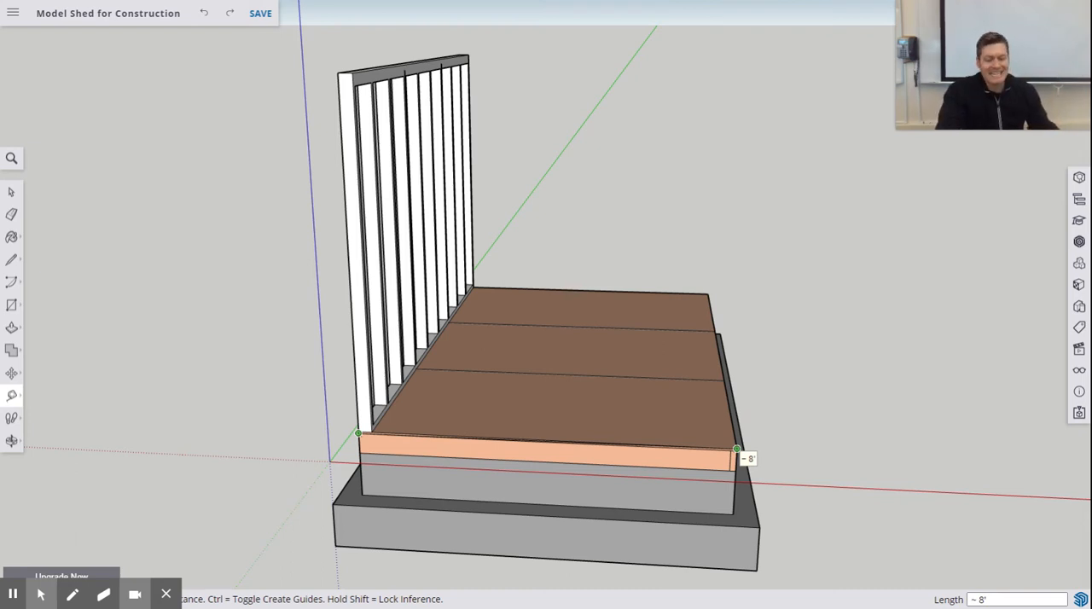
pyautogui.press('Escape')
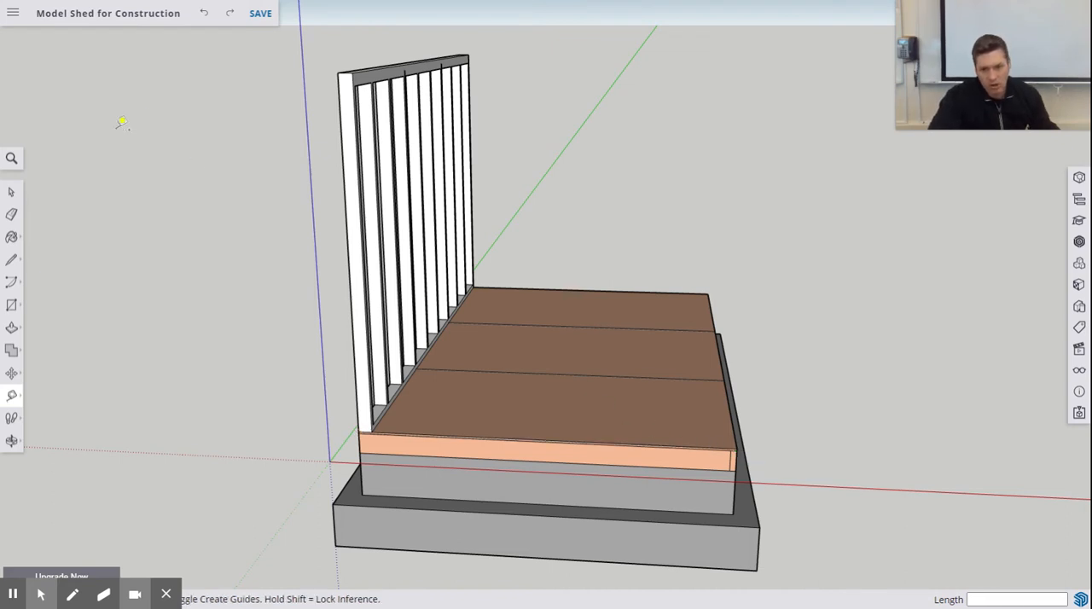
# - Try to draw an upright 90' by 89' rectangle across the deck's short end from the wall's inner bottom corner, and undo it
pyautogui.click(12, 305)
pyautogui.moveTo(365, 452); pyautogui.dragTo(391, 396, button='middle')
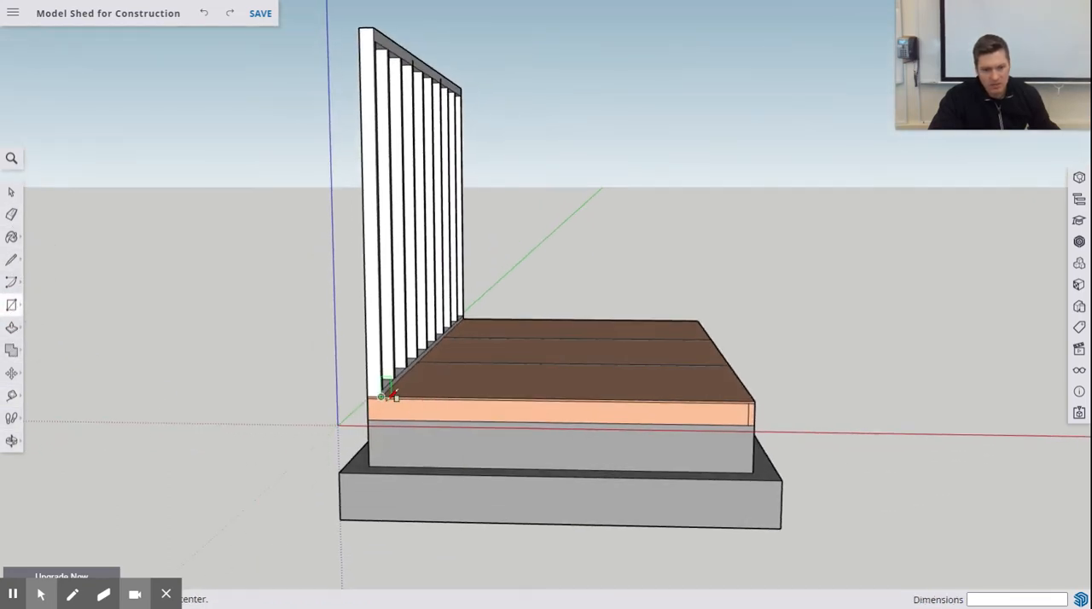
pyautogui.click(382, 396)
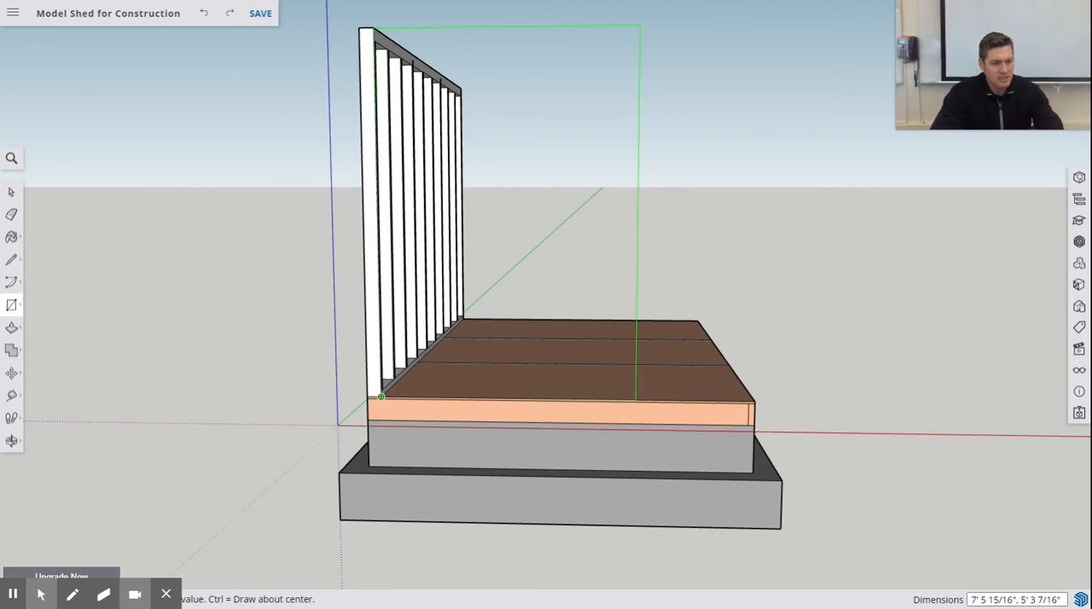
pyautogui.write("90',89")
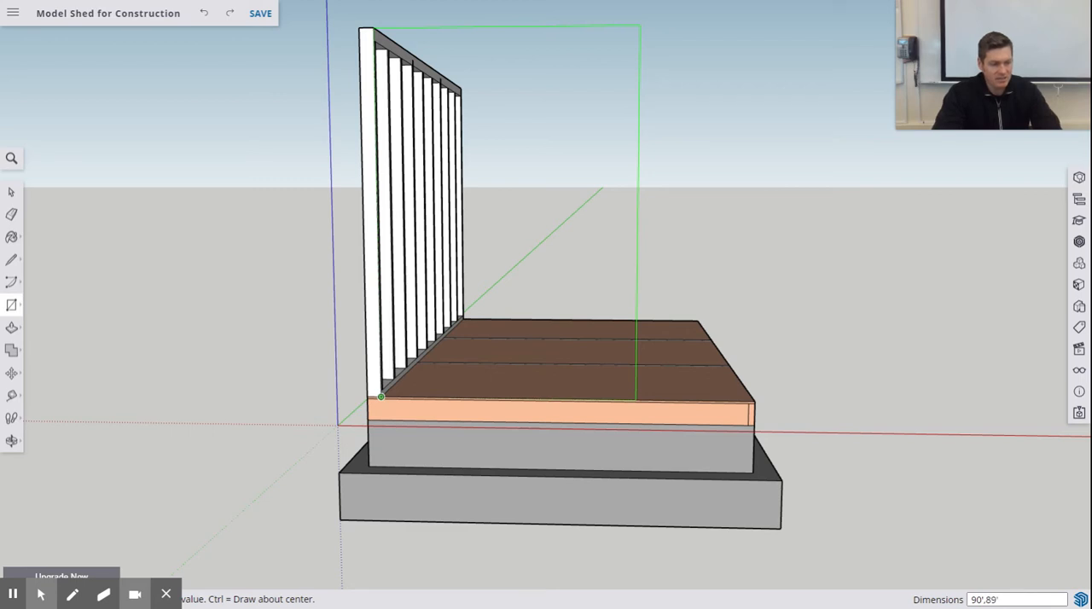
pyautogui.press('Return')
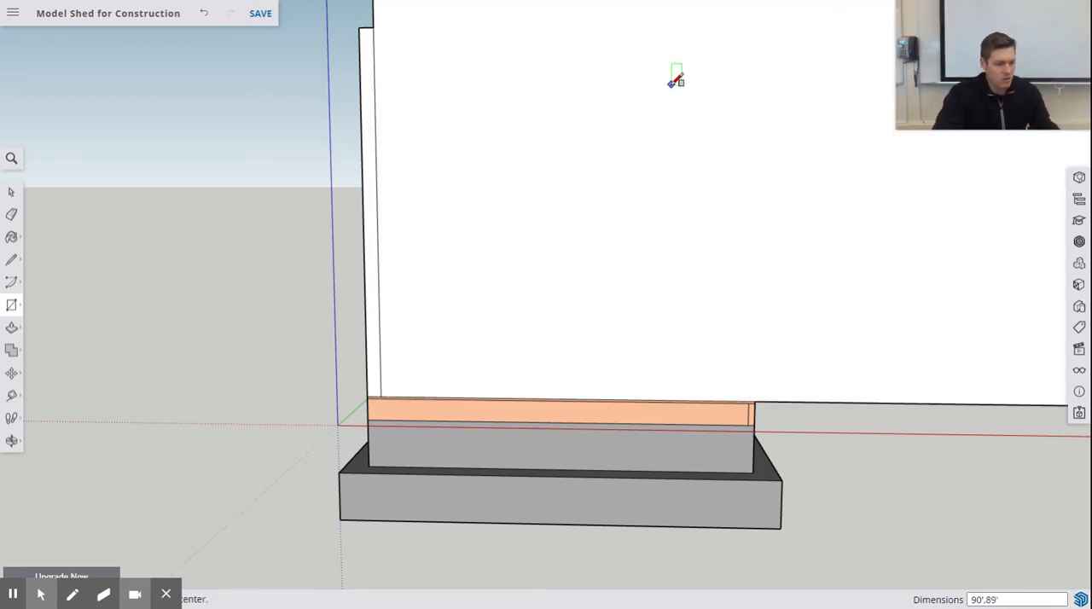
pyautogui.hotkey('ctrl', 'z')
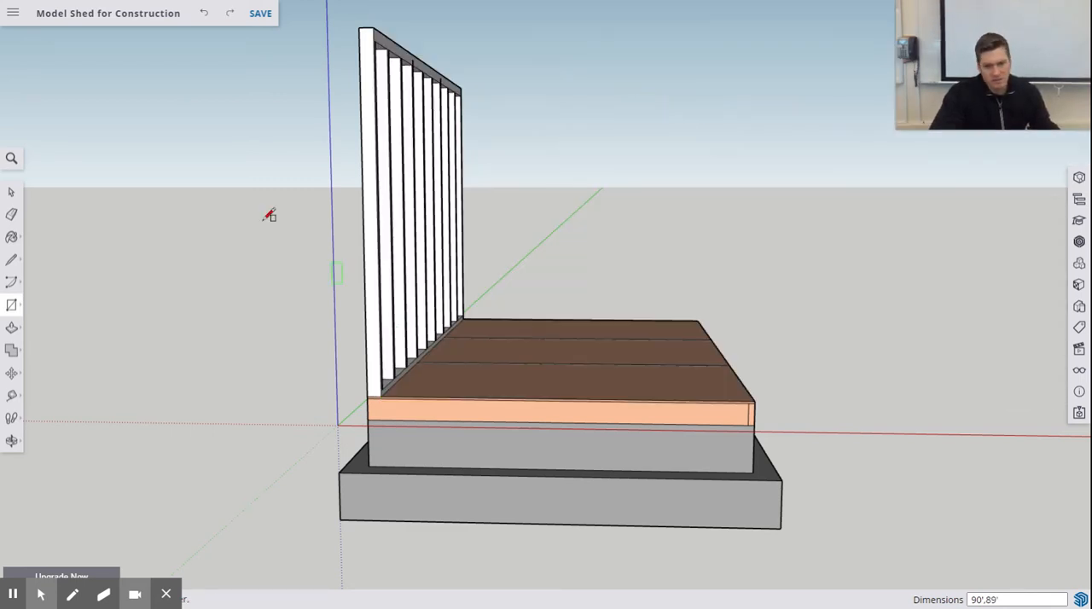
pyautogui.click(381, 397)
pyautogui.press('Escape')
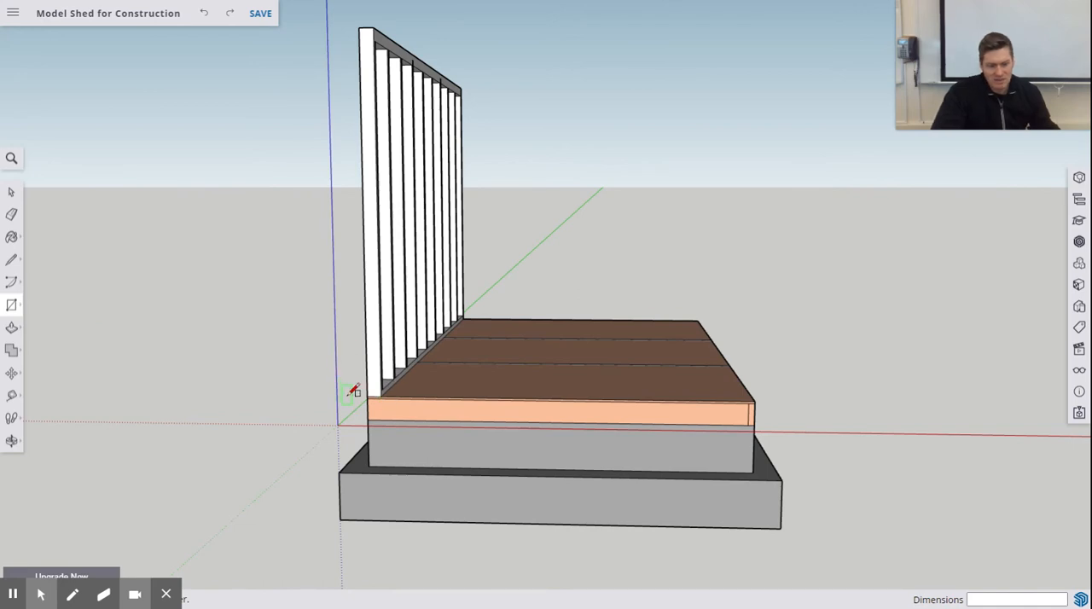
# - Draw an upright 90" by 89" rectangle across the deck's short end from the long wall's inner bottom corner
pyautogui.moveTo(381, 361); pyautogui.dragTo(393, 360, button='middle')
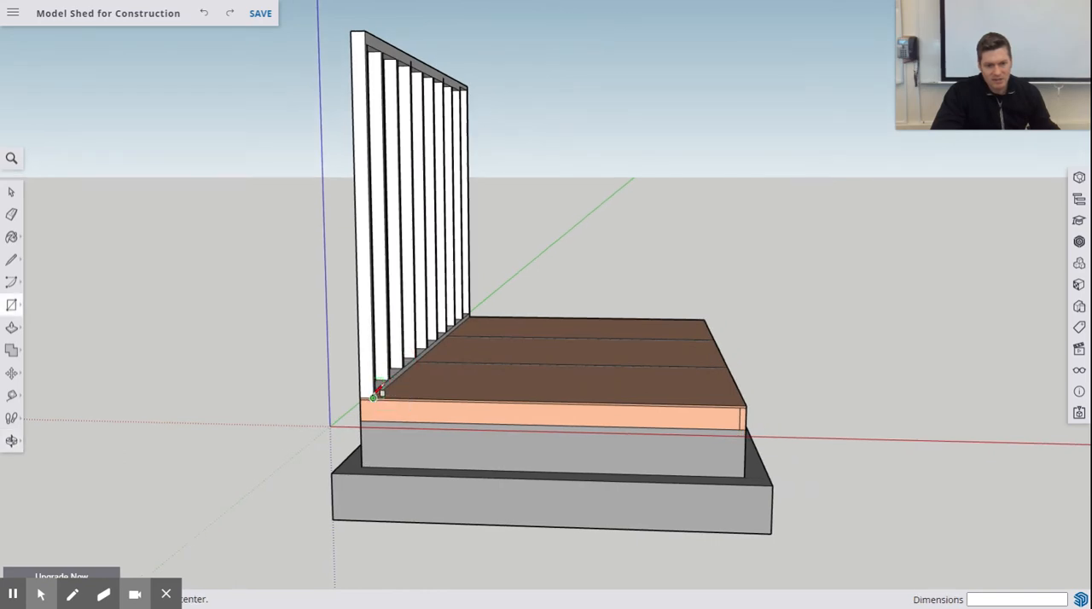
pyautogui.click(372, 398)
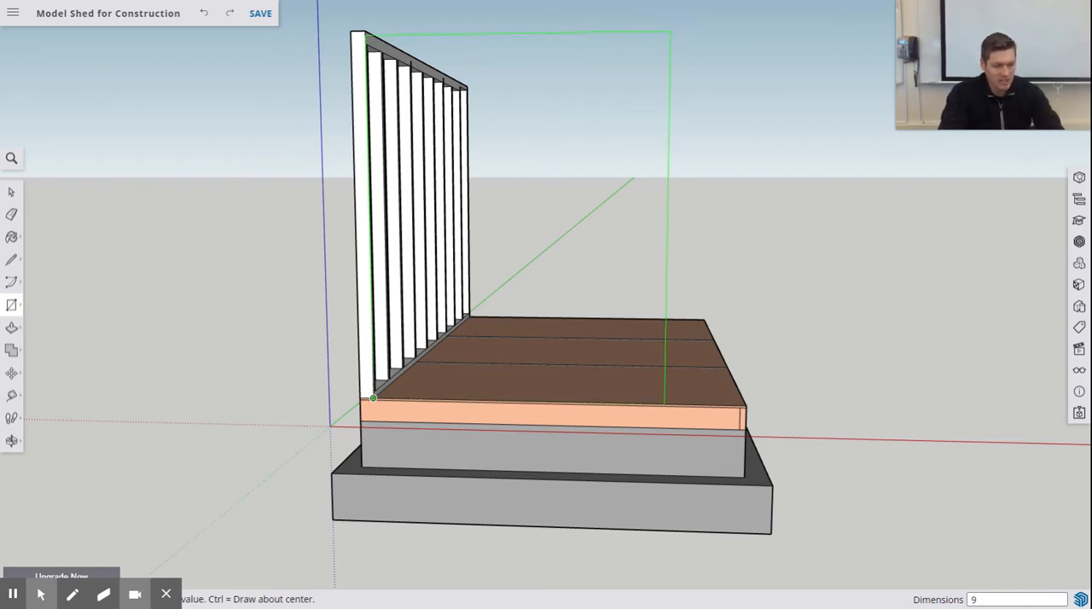
pyautogui.press('ctrl')
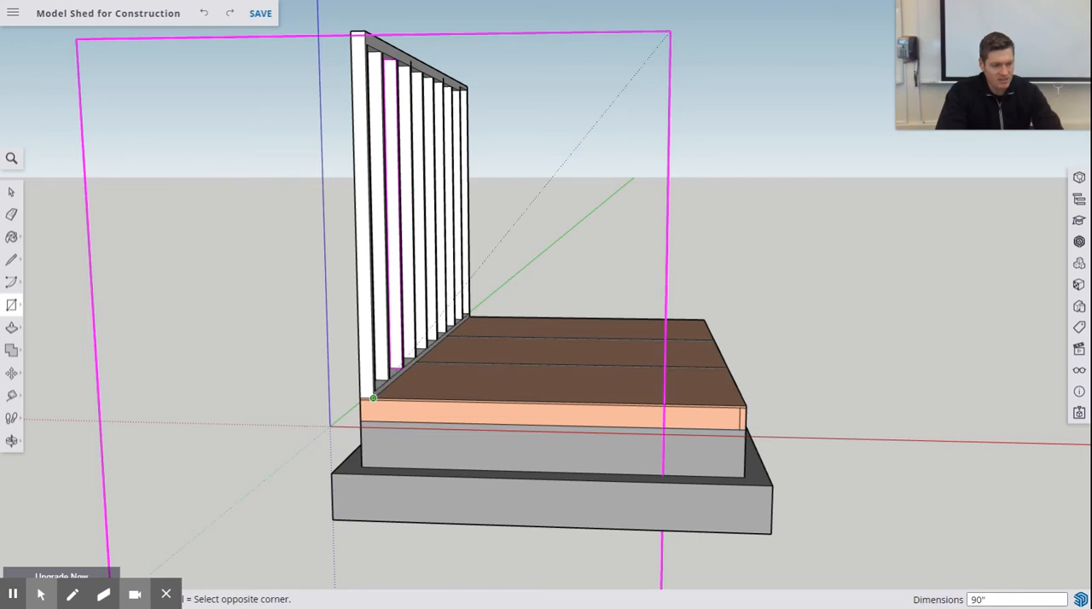
pyautogui.press('Down')
pyautogui.press('ctrl')
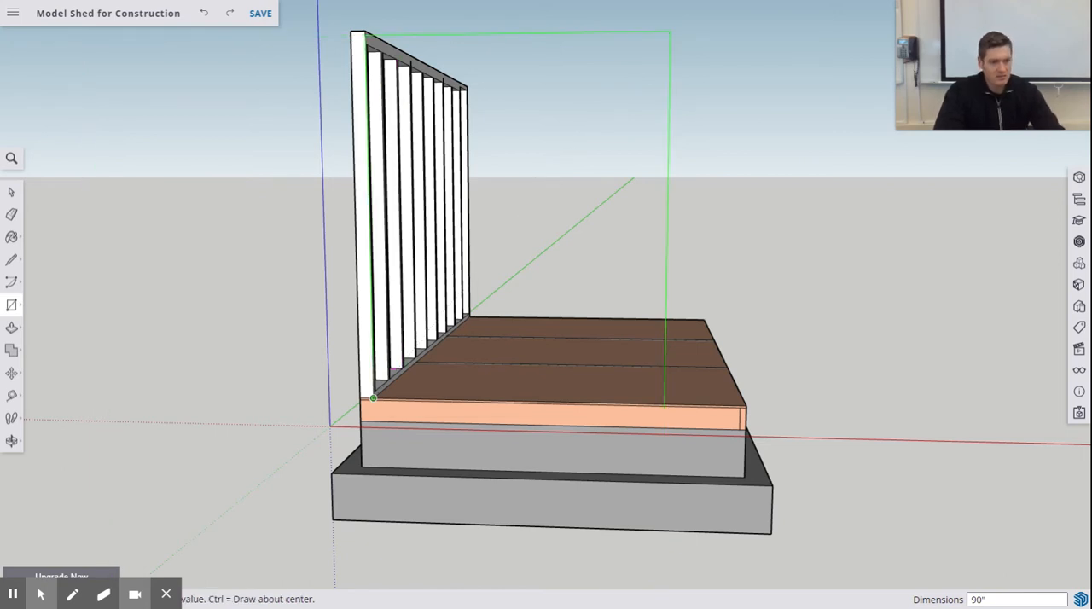
pyautogui.write('90",89')
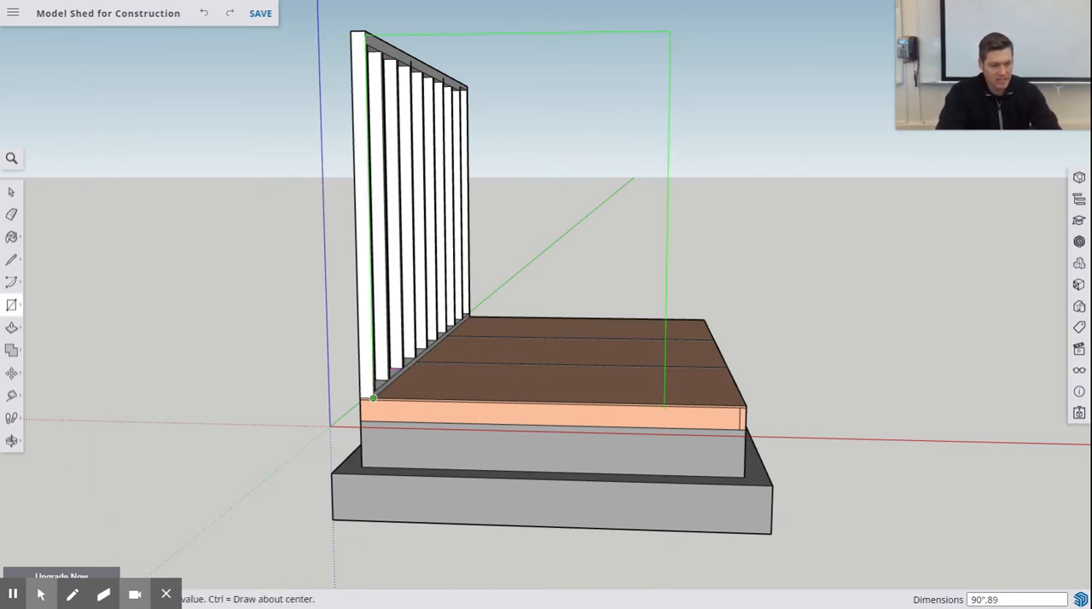
pyautogui.write('"')
pyautogui.press('Return')
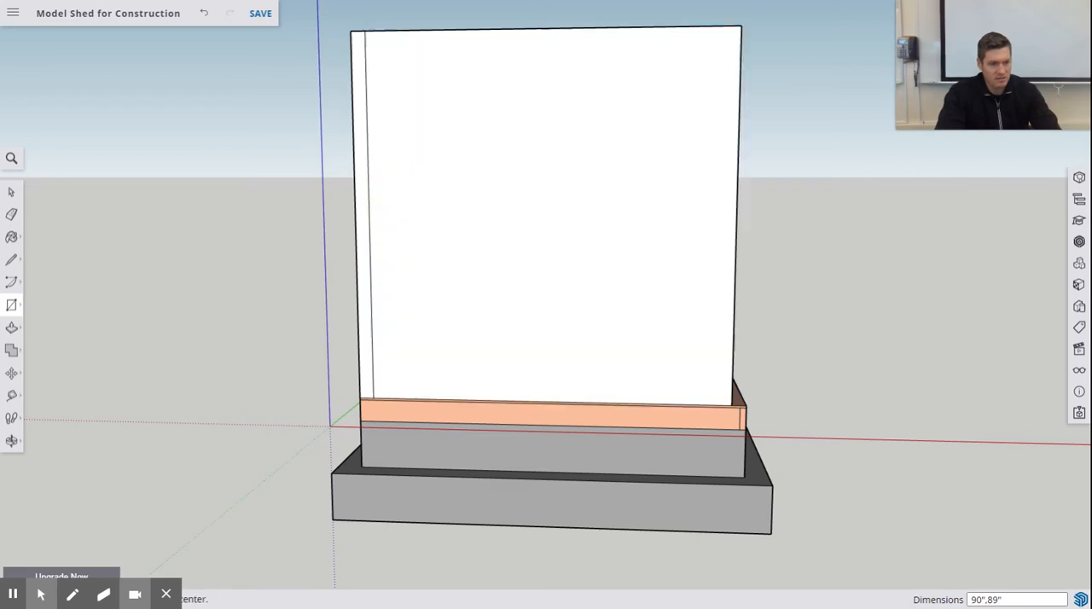
# - Lower the top plate's underside by 1 1/2 inches in the long wall's last bay, opposite the new end wall face
pyautogui.moveTo(786, 198); pyautogui.dragTo(742, 247, button='middle')
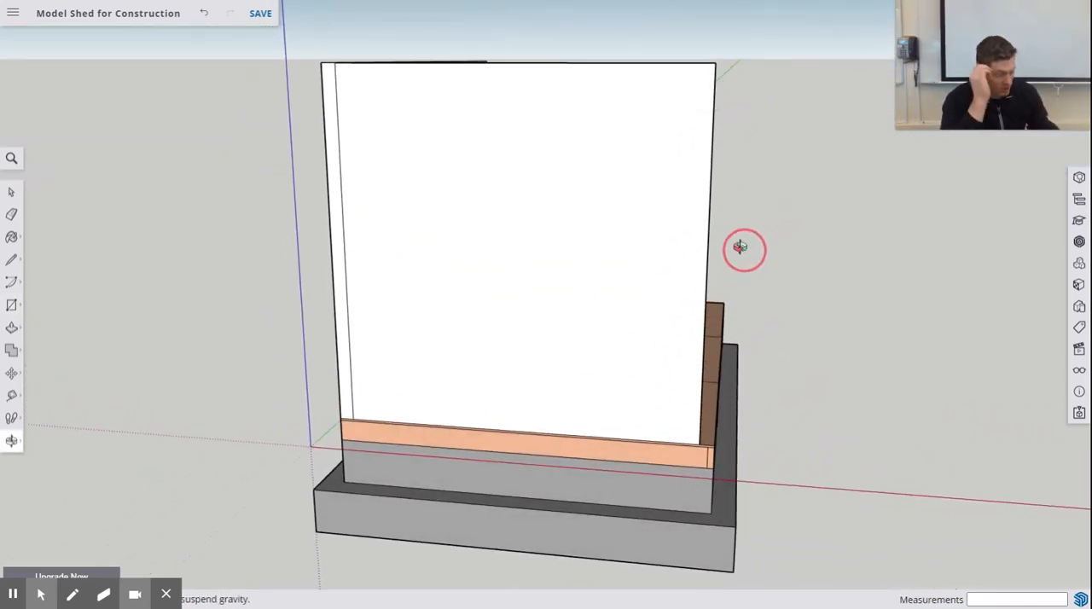
pyautogui.press('r')
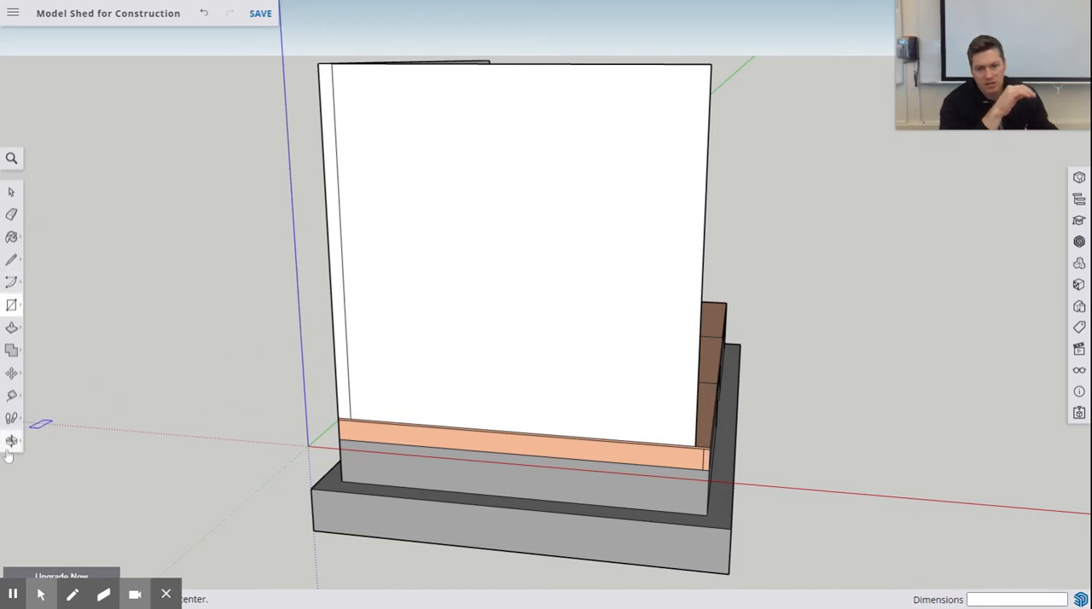
pyautogui.moveTo(139, 292); pyautogui.dragTo(510, 293, button='middle')
pyautogui.moveTo(361, 122); pyautogui.dragTo(317, 56, button='middle')
pyautogui.click(11, 328)
pyautogui.scroll(8, 314, 66)
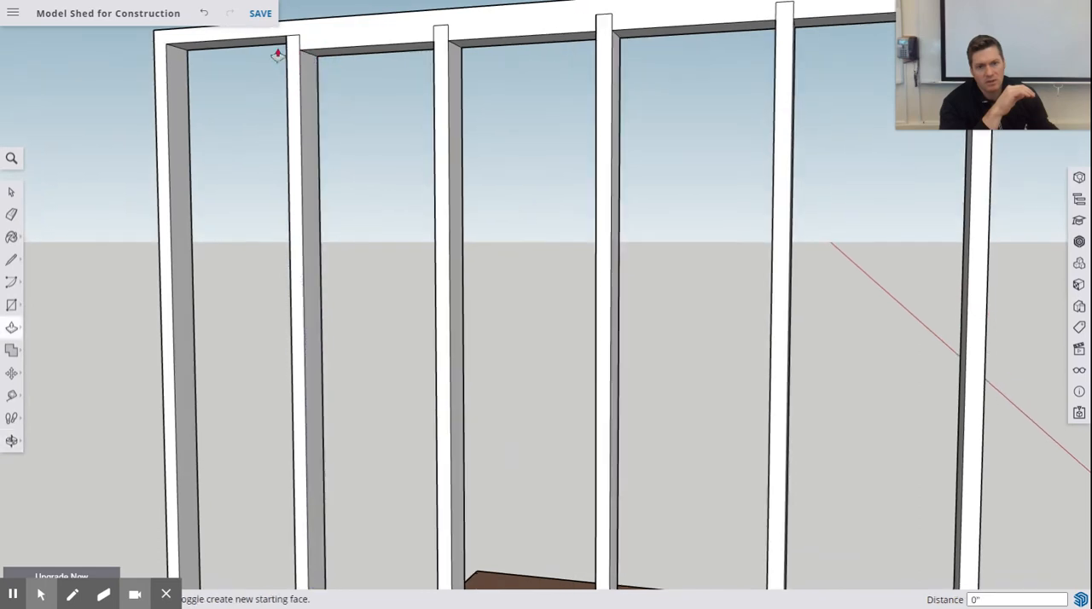
pyautogui.moveTo(270, 44); pyautogui.dragTo(319, 53)
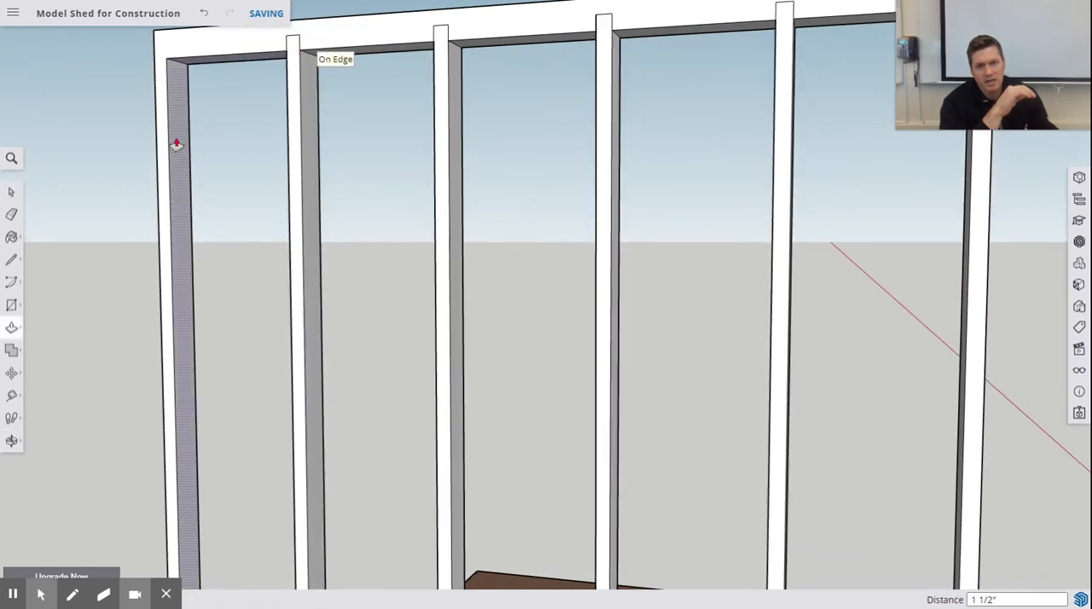
# - Draw a 3.5" by 1.5" rectangle on the top plate's underside, at the inner corner against the far end stud
pyautogui.press('r')
pyautogui.moveTo(262, 115); pyautogui.dragTo(295, 43, button='middle')
pyautogui.scroll(5, 300, 74)
pyautogui.scroll(-6, 317, 95)
pyautogui.scroll(-4, 237, 49)
pyautogui.scroll(5, 271, 63)
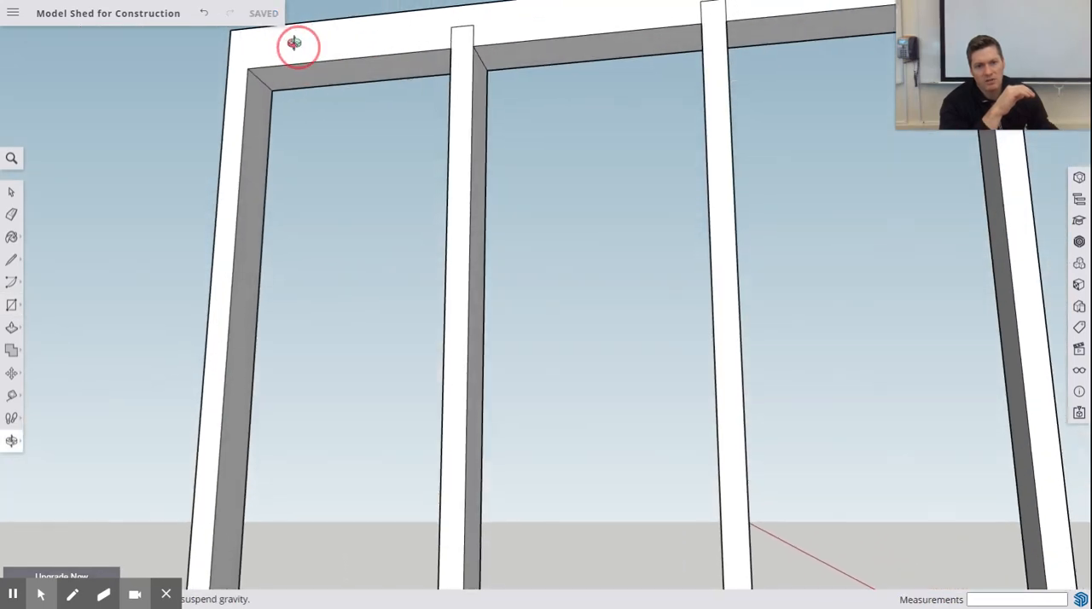
pyautogui.click(271, 91)
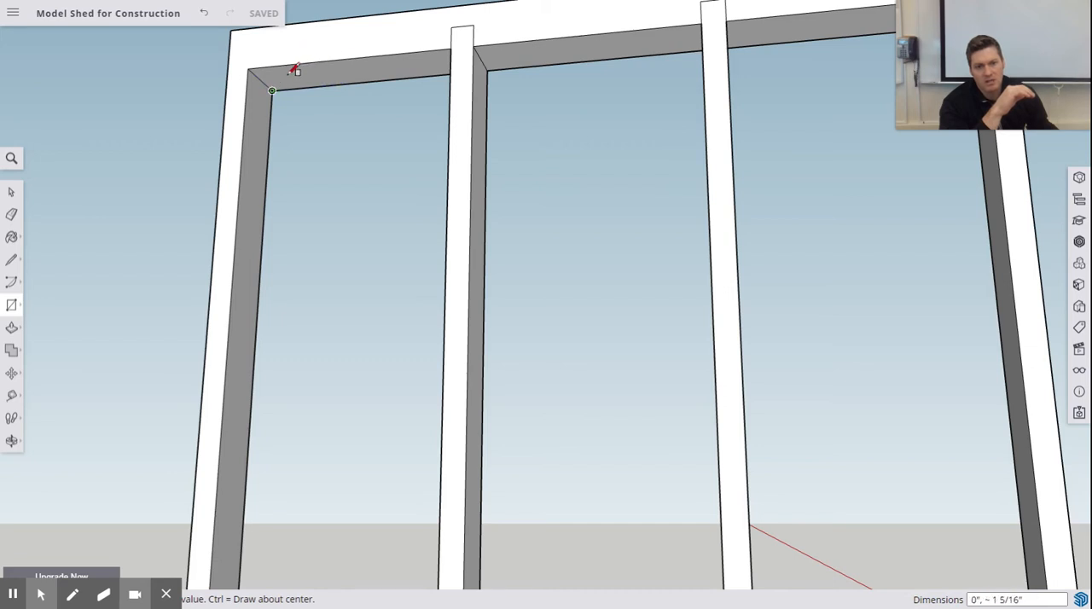
pyautogui.scroll(4, 295, 73)
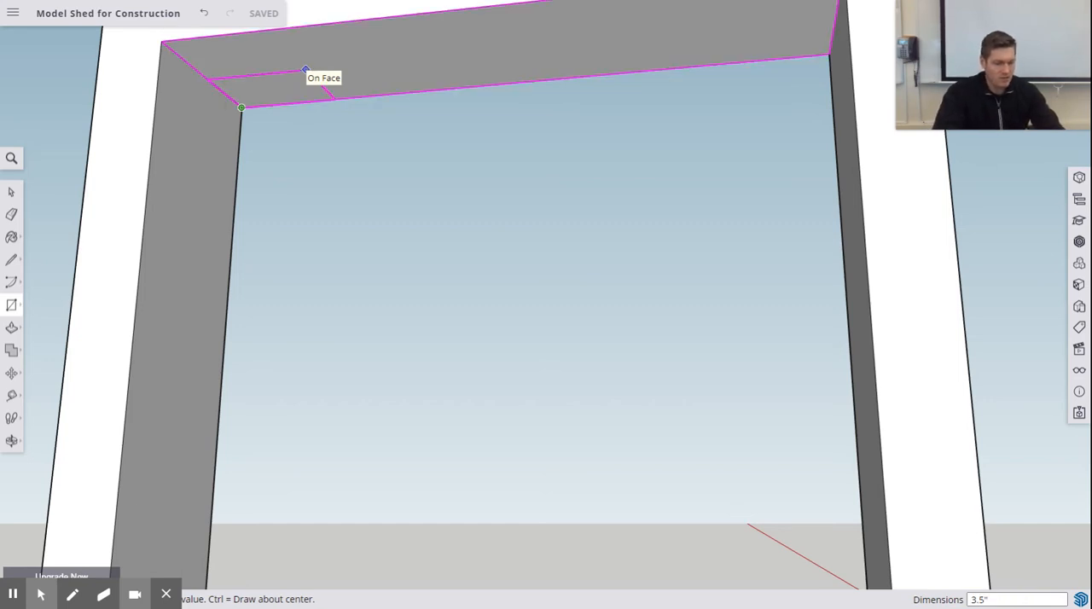
pyautogui.write('",1.5"')
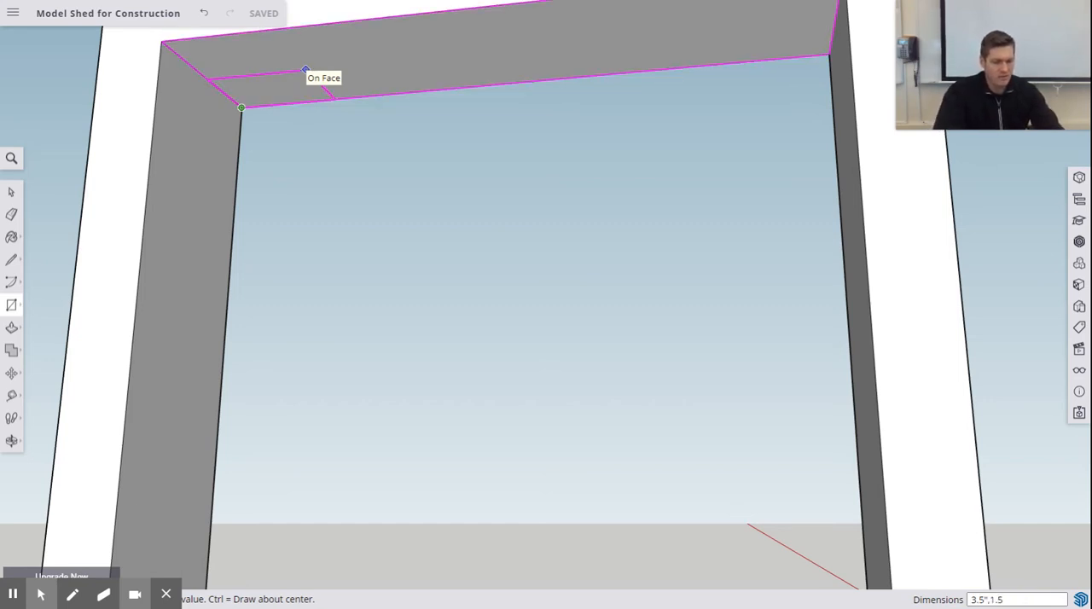
pyautogui.press('Return')
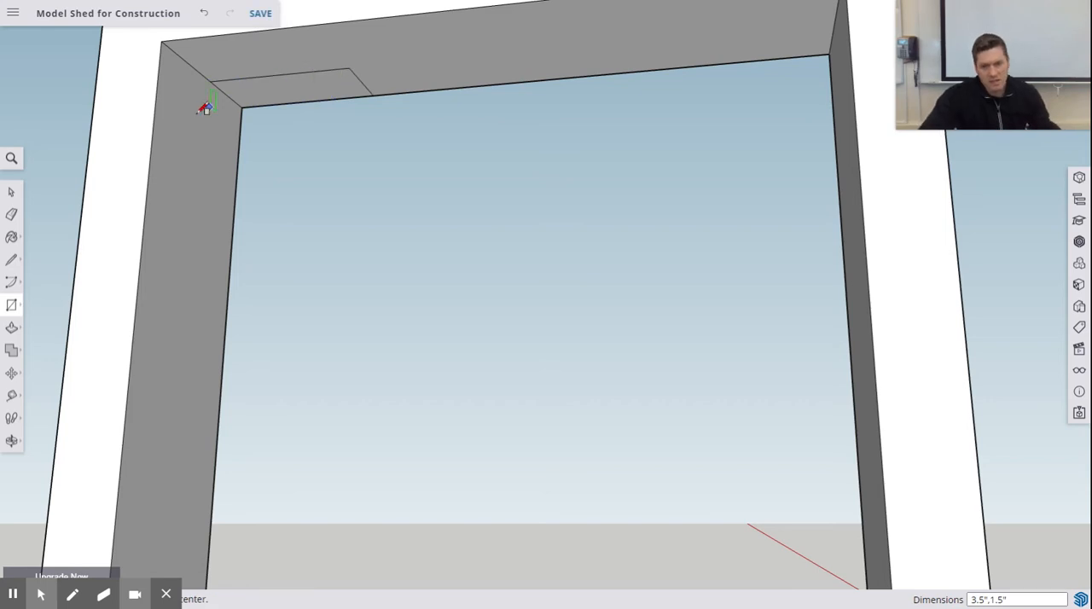
# - Extrude the 3.5" by 1.5" rectangle down to the bottom plate to form a corner stud at the wall's far end
pyautogui.click(11, 328)
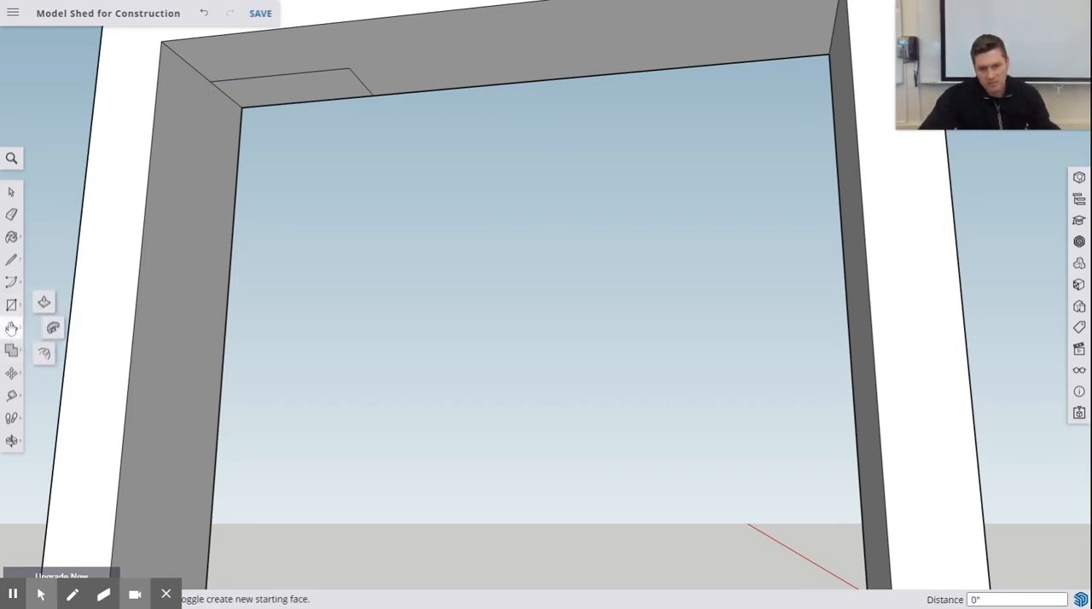
pyautogui.scroll(-5, 235, 253)
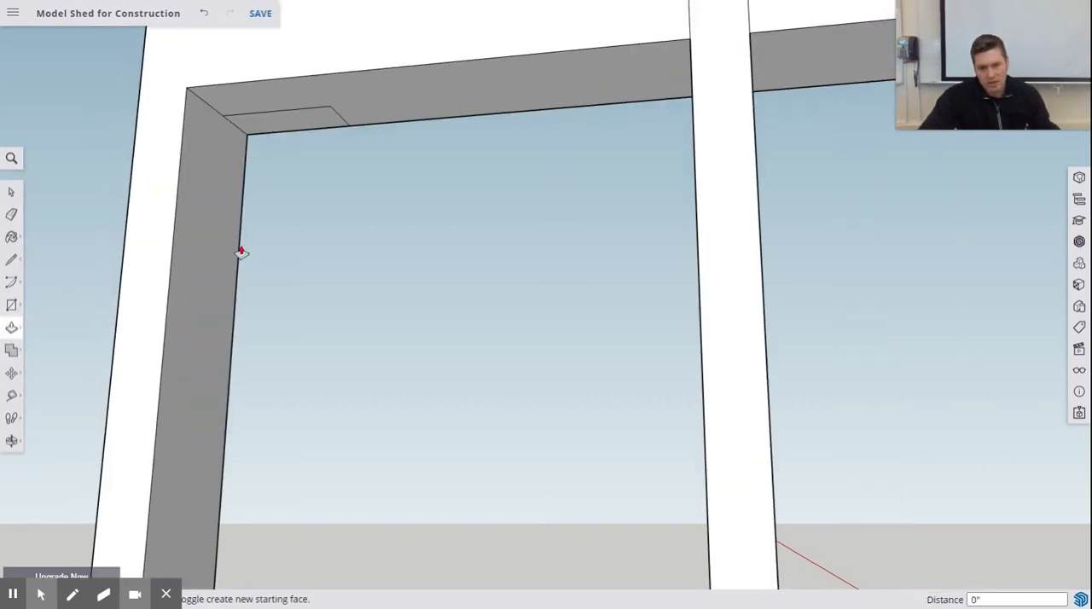
pyautogui.scroll(-3, 277, 248)
pyautogui.scroll(-2, 537, 98)
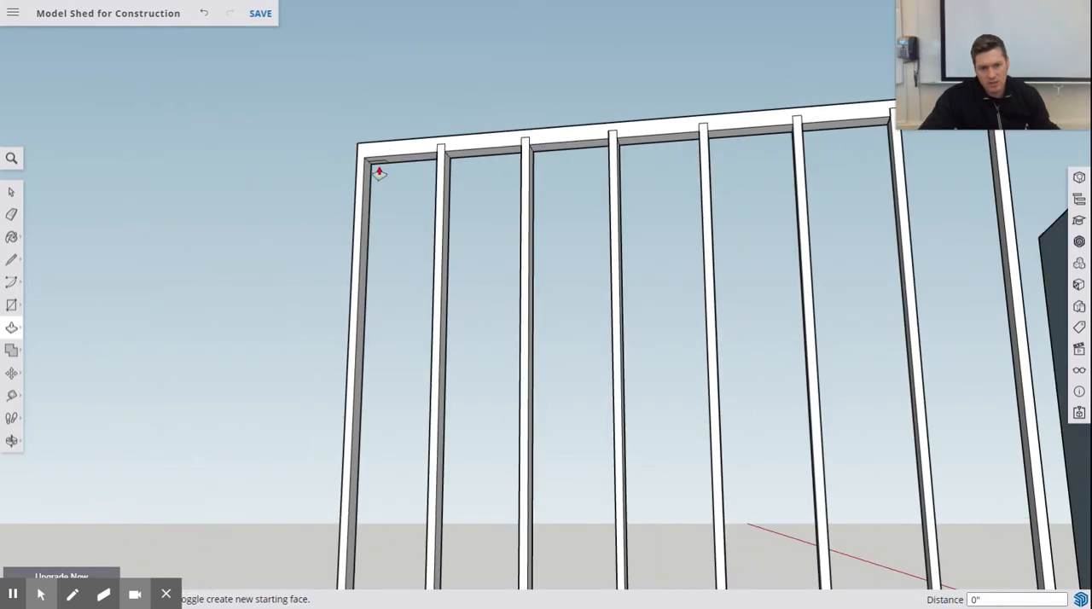
pyautogui.moveTo(382, 164); pyautogui.dragTo(380, 352)
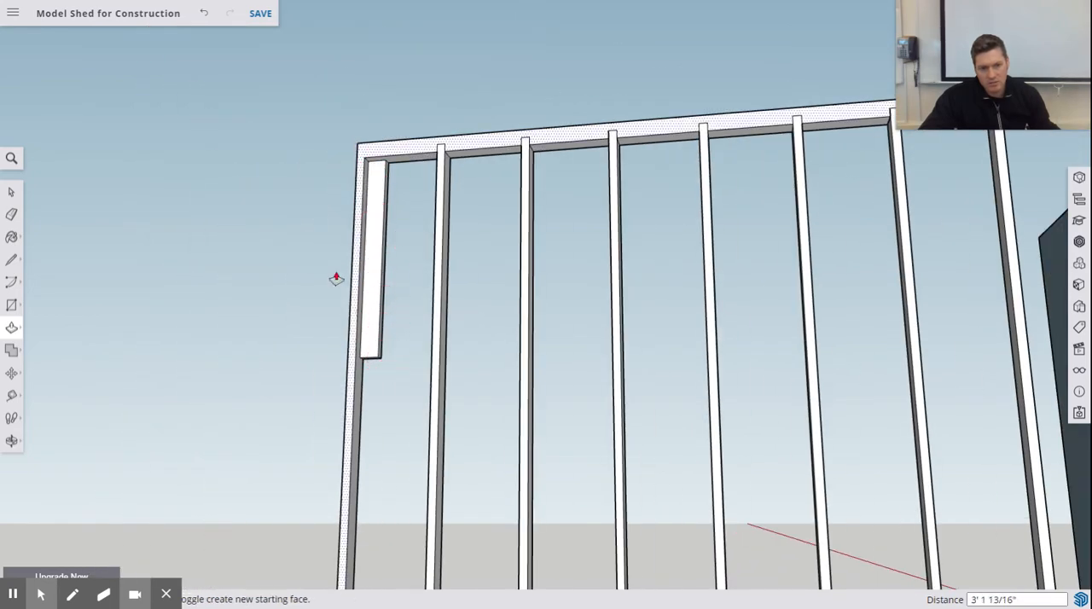
pyautogui.keyDown('shift'); pyautogui.moveTo(413, 301); pyautogui.dragTo(380, 119, button='middle'); pyautogui.keyUp('shift')
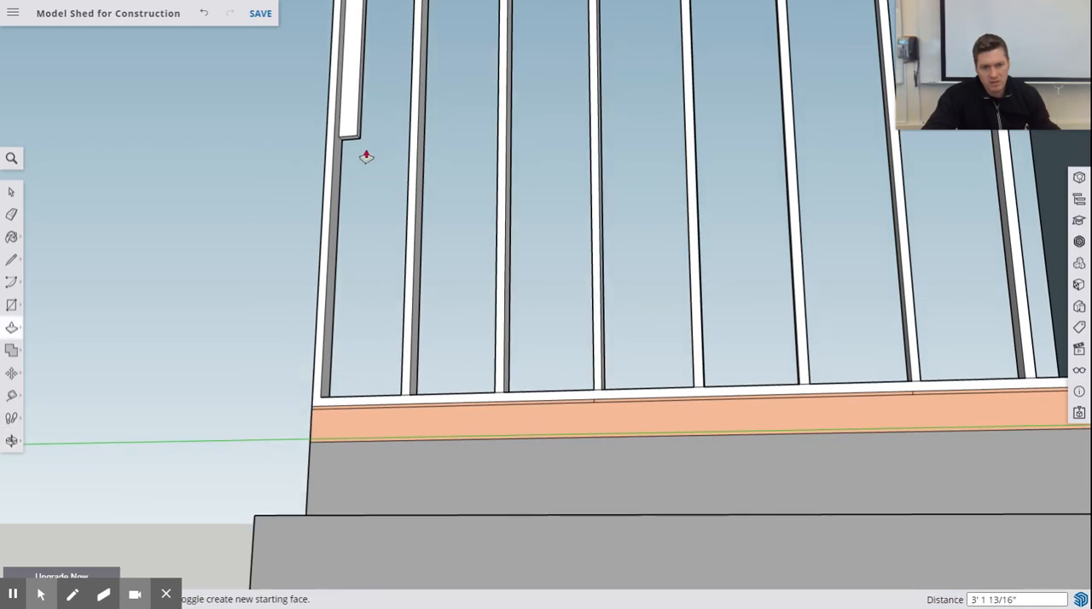
pyautogui.moveTo(351, 146); pyautogui.dragTo(364, 402)
pyautogui.scroll(2, 429, 247)
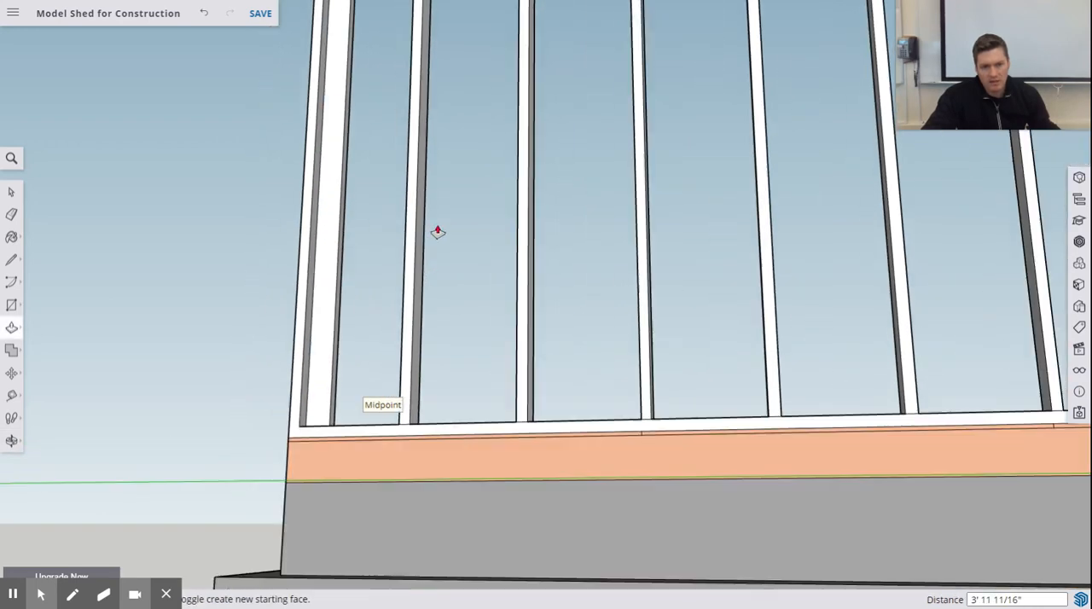
# - Draw a 3.5" by 1.5" rectangle under the top plate at the inner corner beside the stud nearest the end wall face
pyautogui.scroll(-4, 439, 199)
pyautogui.keyDown('shift'); pyautogui.moveTo(447, 166); pyautogui.dragTo(346, 378, button='middle'); pyautogui.keyUp('shift')
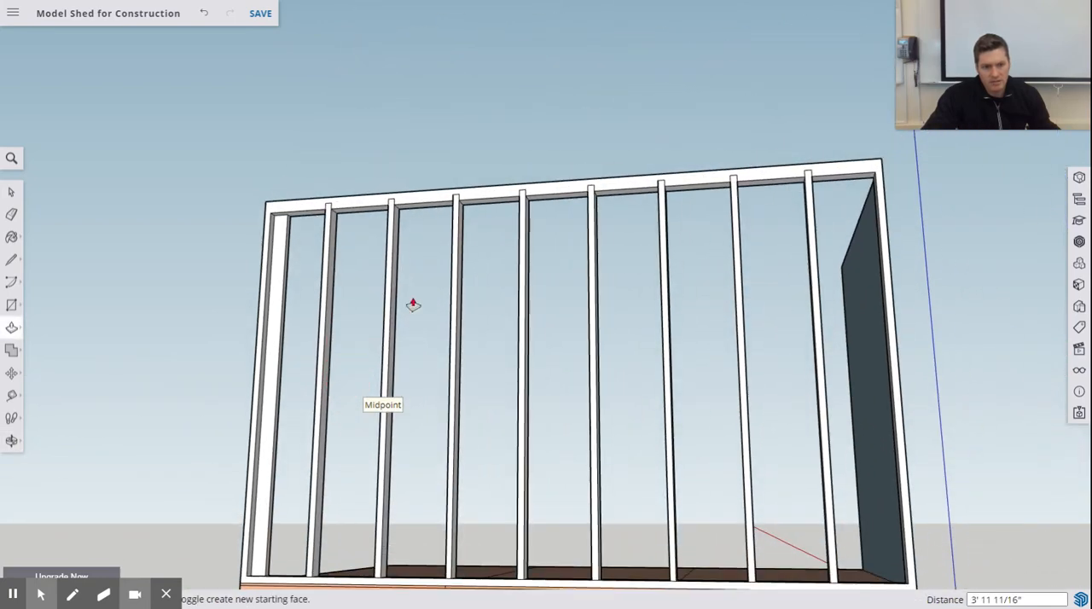
pyautogui.keyDown('shift'); pyautogui.moveTo(804, 269); pyautogui.dragTo(734, 263, button='middle'); pyautogui.keyUp('shift')
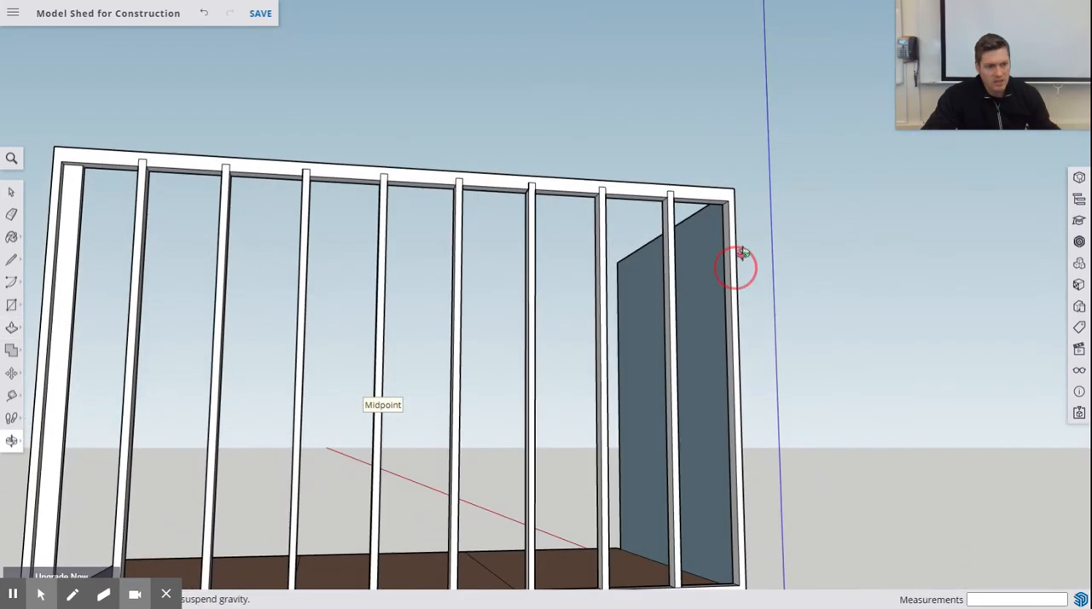
pyautogui.scroll(-3, 731, 197)
pyautogui.scroll(5, 732, 190)
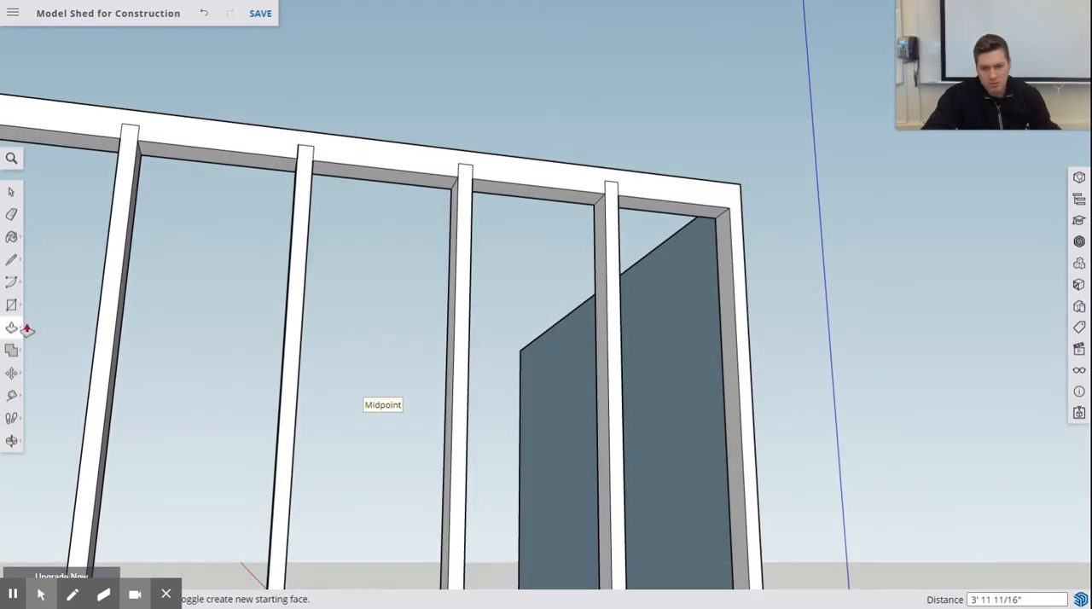
pyautogui.click(11, 305)
pyautogui.scroll(3, 689, 176)
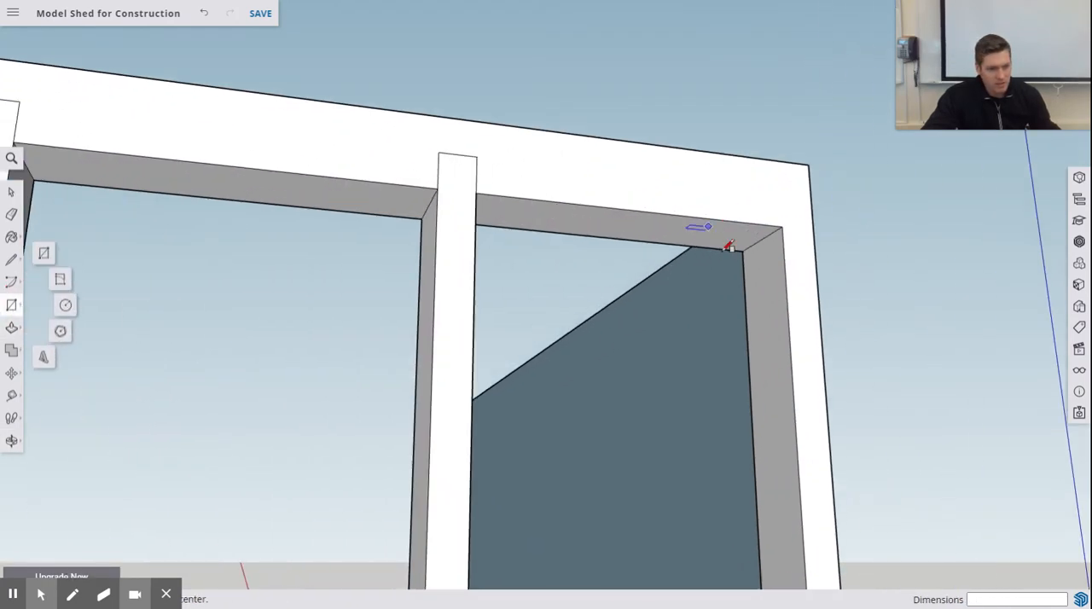
pyautogui.click(742, 250)
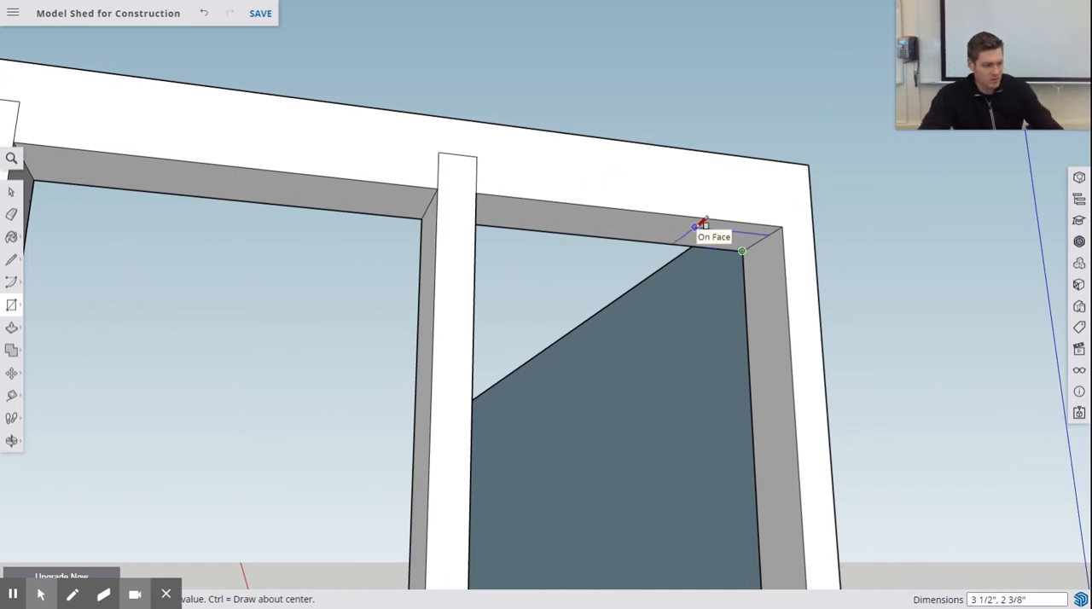
pyautogui.write('3.5",1.')
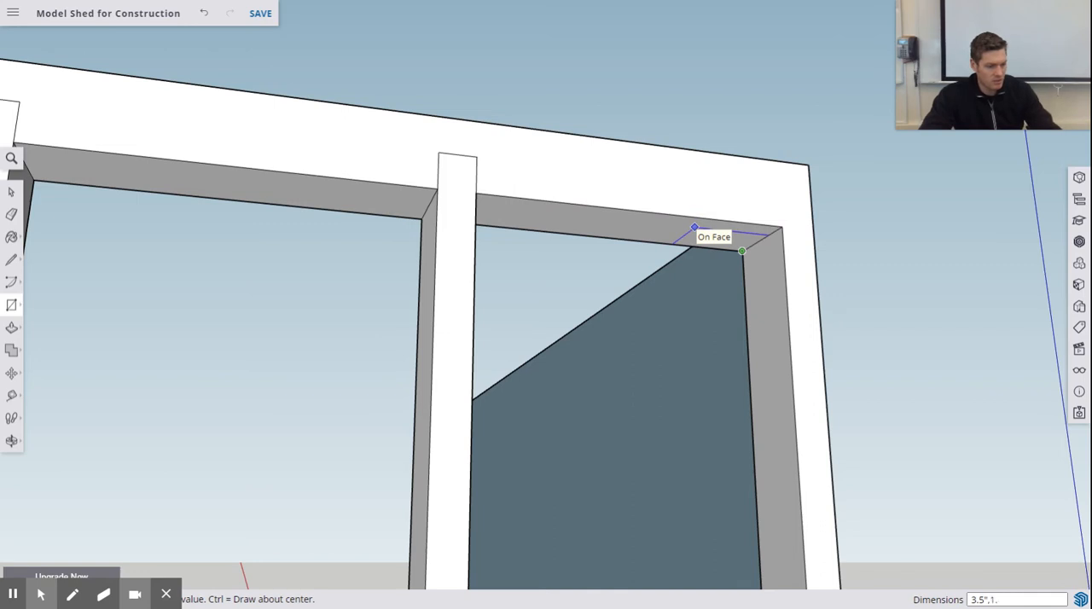
pyautogui.write('5"')
pyautogui.press('Return')
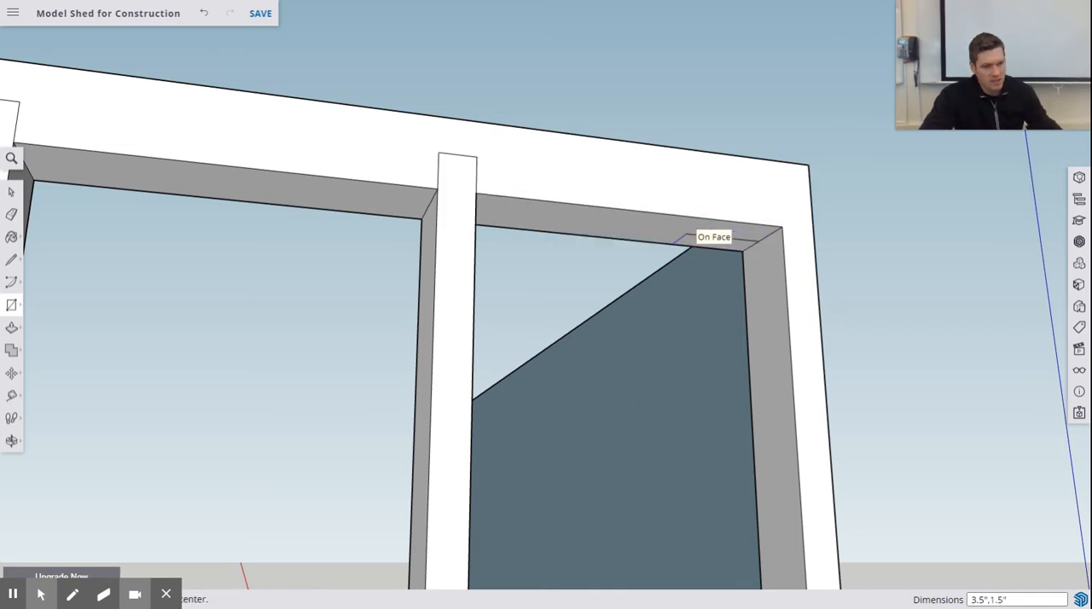
# - Extrude that rectangle down to the bottom plate to form the corner stud beside the end wall face
pyautogui.click(11, 328)
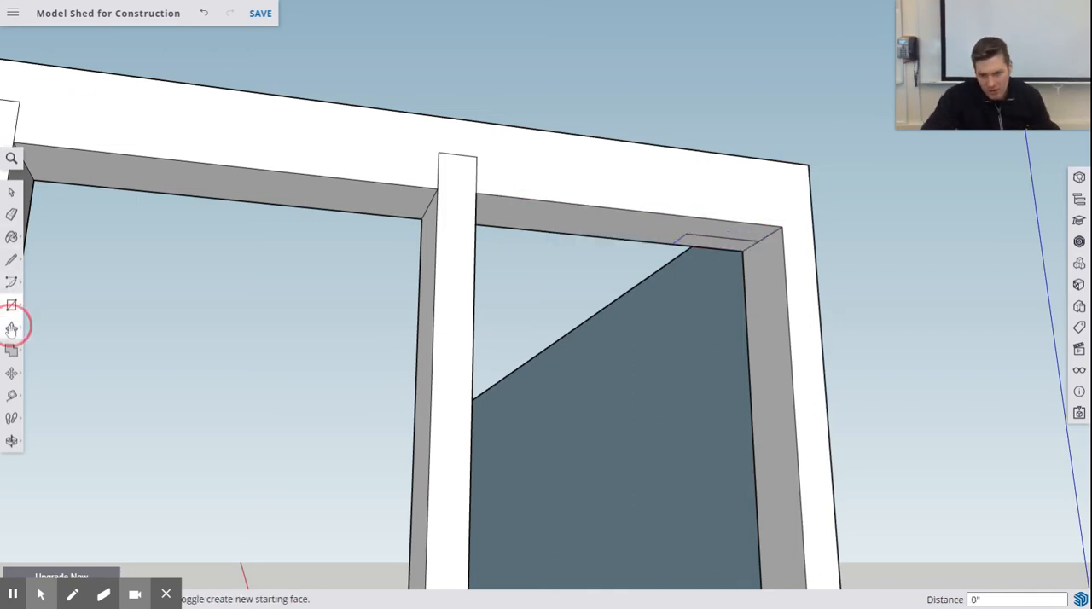
pyautogui.click(720, 250)
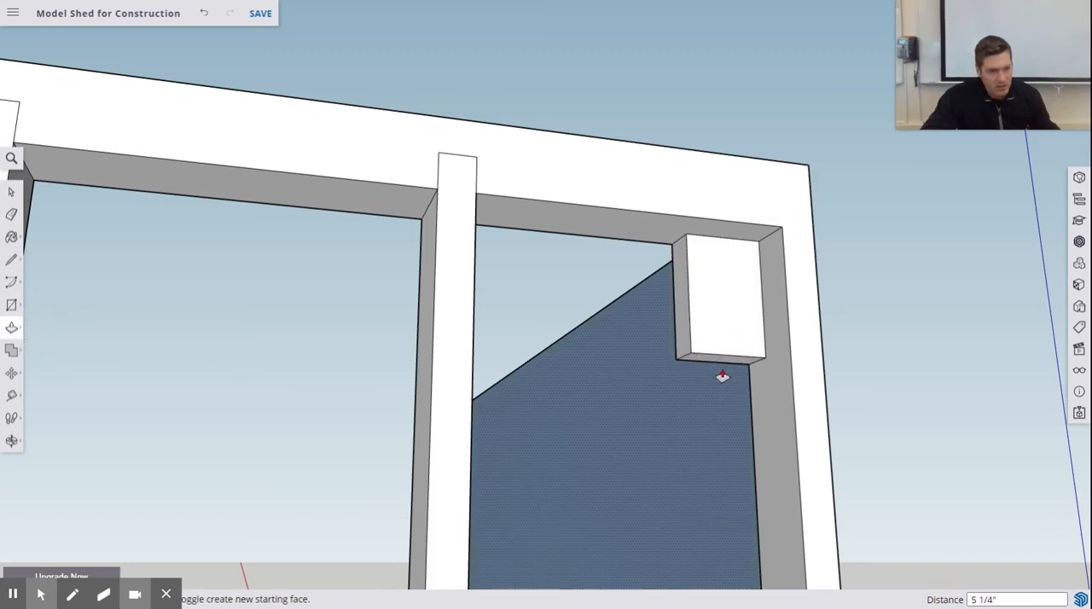
pyautogui.scroll(5, 722, 376)
pyautogui.scroll(-3, 724, 378)
pyautogui.scroll(-6, 775, 508)
pyautogui.keyDown('shift'); pyautogui.moveTo(780, 458); pyautogui.dragTo(720, 146, button='middle'); pyautogui.keyUp('shift')
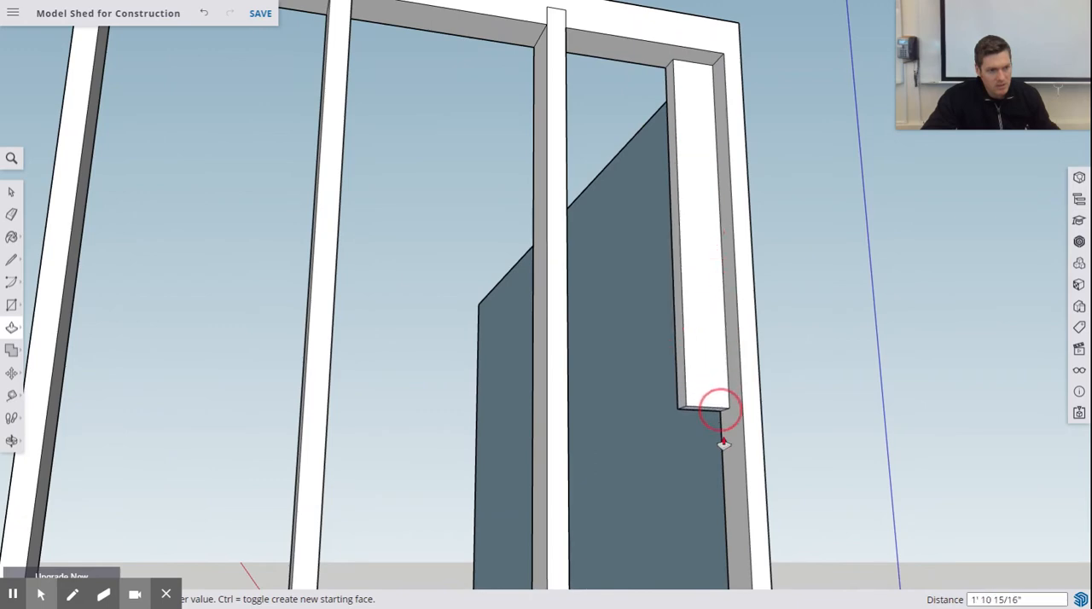
pyautogui.keyDown('shift'); pyautogui.moveTo(719, 411); pyautogui.dragTo(666, 68, button='middle'); pyautogui.keyUp('shift')
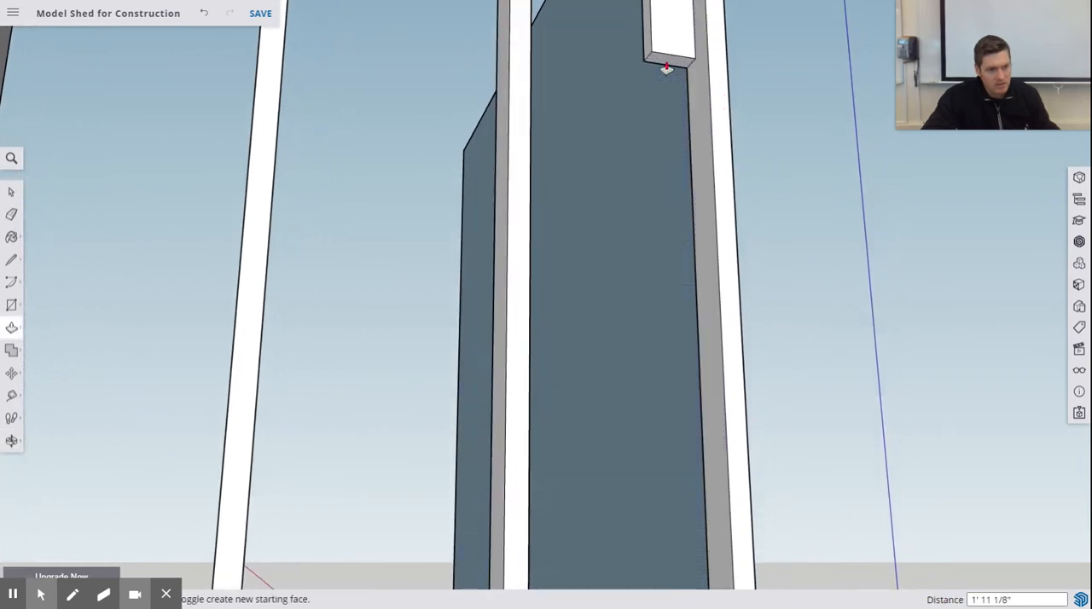
pyautogui.moveTo(666, 66); pyautogui.dragTo(669, 393)
pyautogui.keyDown('shift'); pyautogui.moveTo(717, 461); pyautogui.dragTo(671, 94, button='middle'); pyautogui.keyUp('shift')
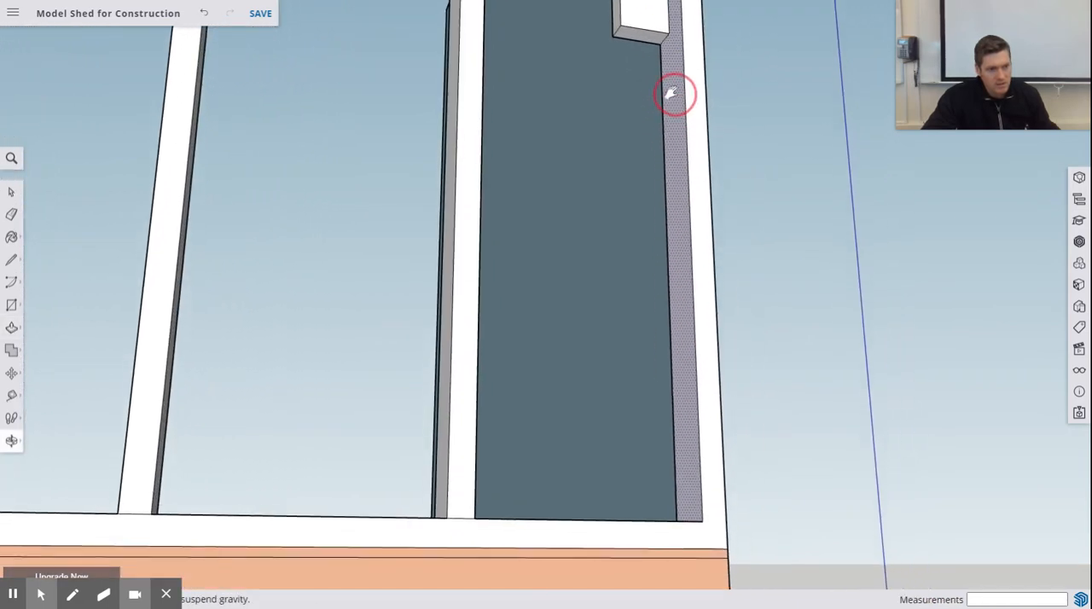
pyautogui.moveTo(640, 40); pyautogui.dragTo(637, 522)
pyautogui.scroll(4, 680, 453)
pyautogui.scroll(-3, 681, 452)
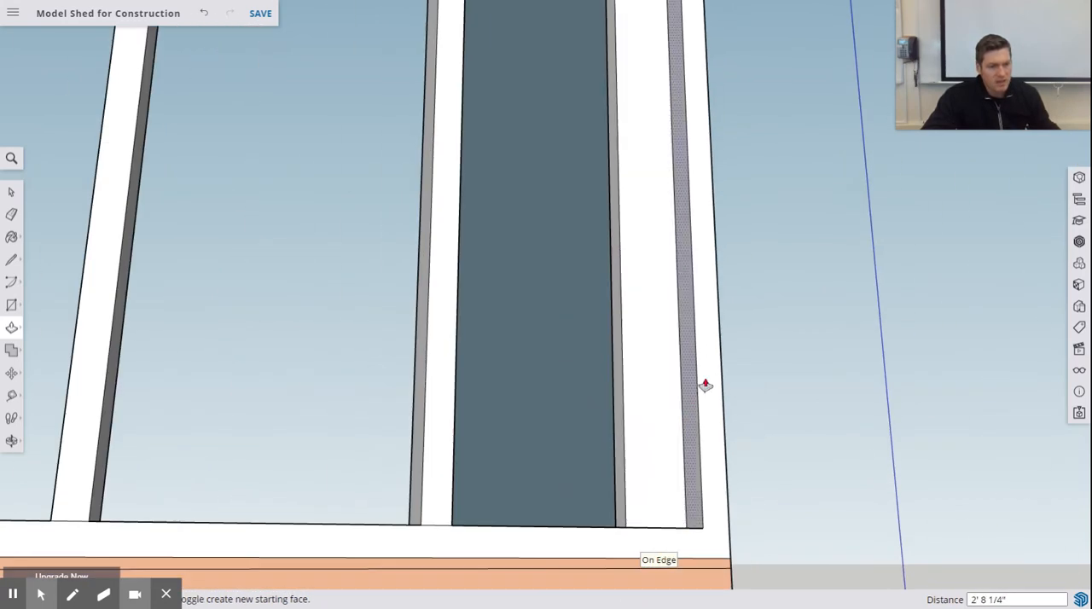
pyautogui.scroll(-5, 708, 375)
pyautogui.keyDown('shift'); pyautogui.moveTo(692, 188); pyautogui.dragTo(674, 421, button='middle'); pyautogui.keyUp('shift')
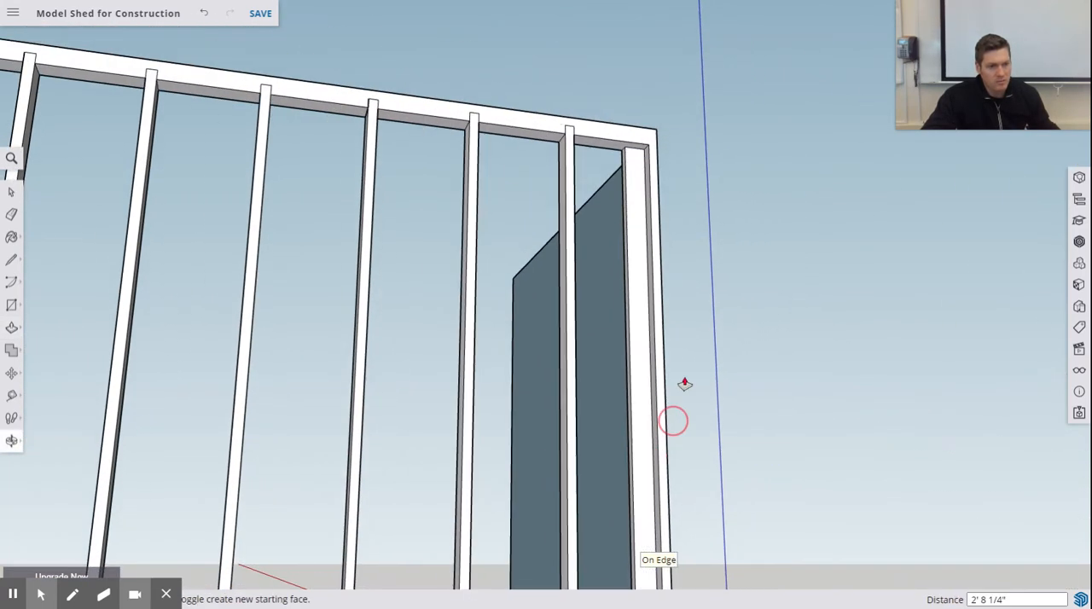
# - Push/Pull the short end wall's inner face inward to a wall thickness of 3.5"
pyautogui.scroll(-3, 682, 359)
pyautogui.moveTo(685, 332); pyautogui.dragTo(644, 338, button='middle')
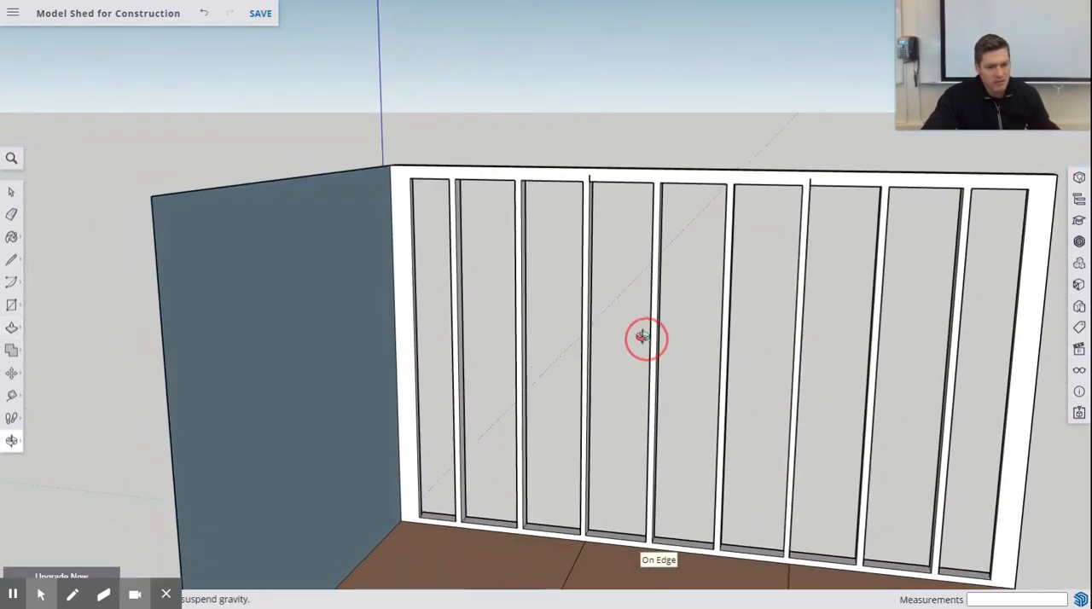
pyautogui.press('p')
pyautogui.moveTo(347, 264); pyautogui.dragTo(358, 263)
pyautogui.write('3')
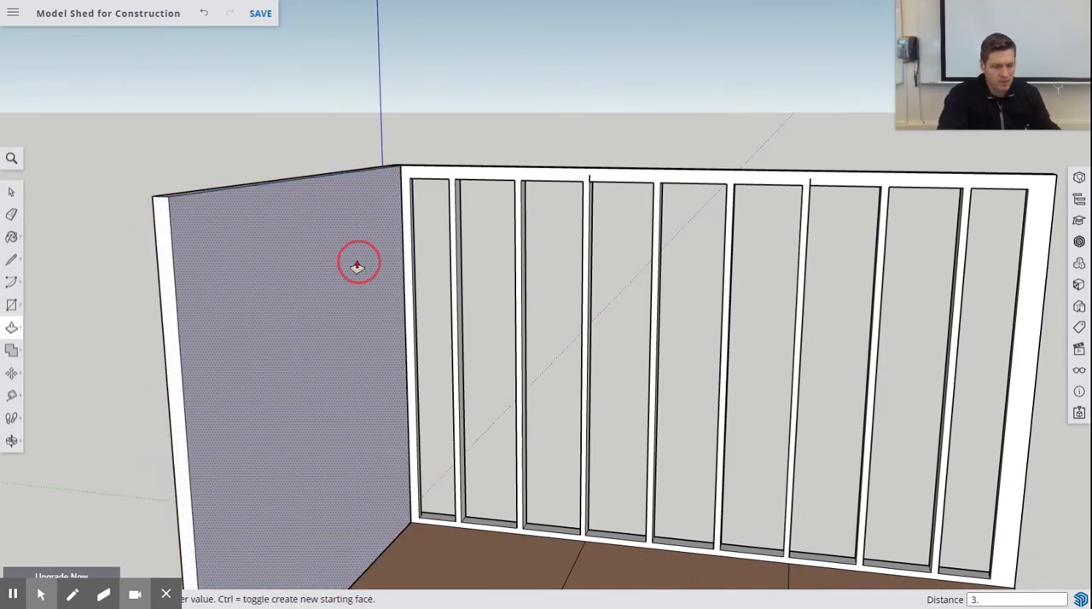
pyautogui.write('.5')
pyautogui.press('Return')
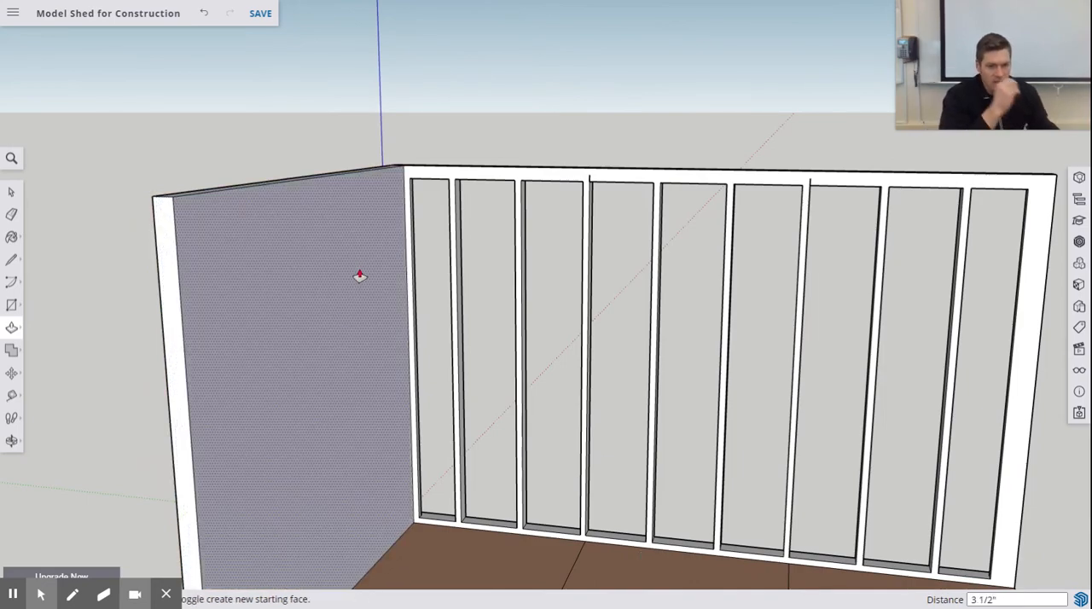
# - Offset the outline of the end wall's outer face 1.5" inward to mark the plates and end studs
pyautogui.moveTo(350, 284); pyautogui.dragTo(695, 205, button='middle')
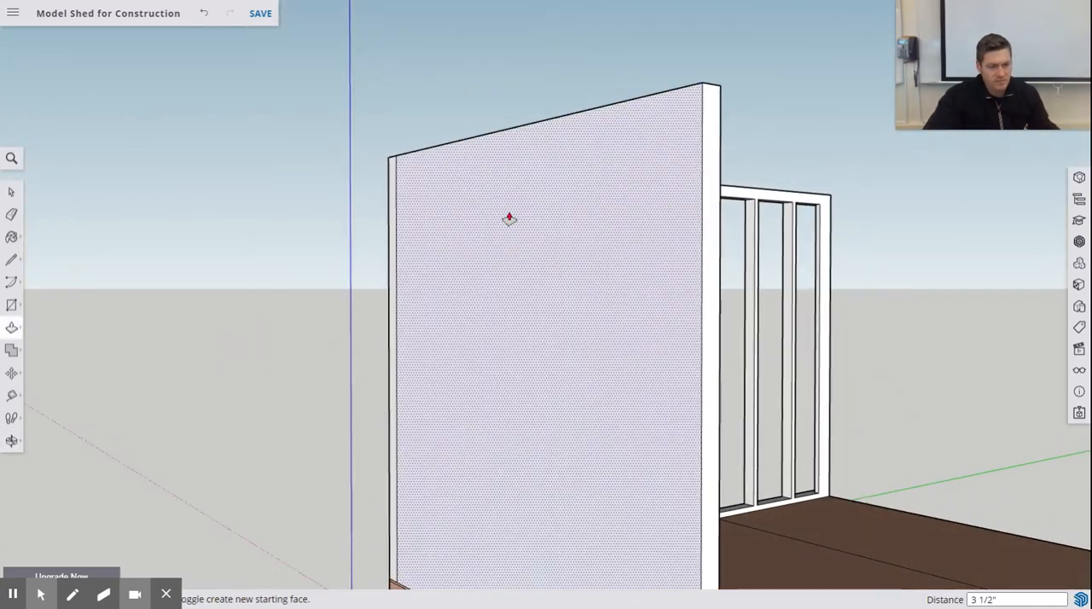
pyautogui.scroll(3, 209, 121)
pyautogui.scroll(-5, 209, 121)
pyautogui.moveTo(353, 293); pyautogui.dragTo(479, 330, button='middle')
pyautogui.press('p')
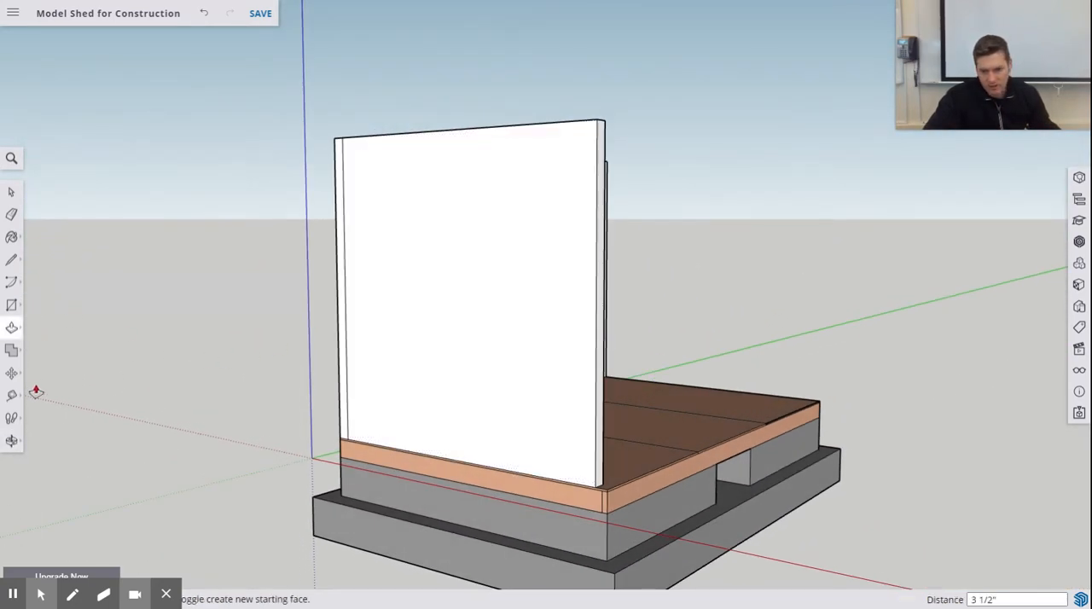
pyautogui.click(11, 327)
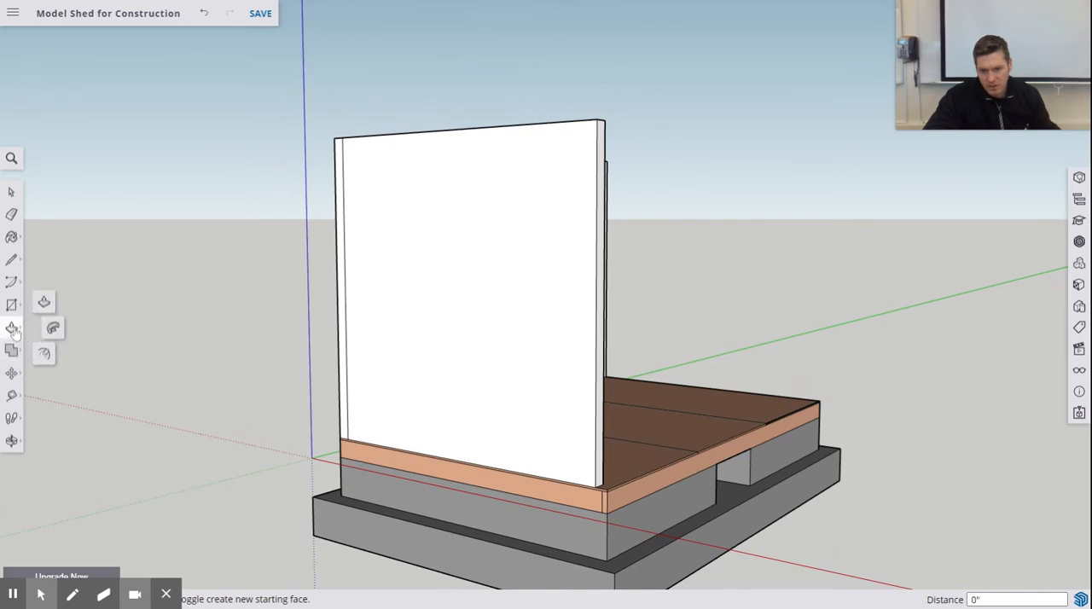
pyautogui.click(44, 355)
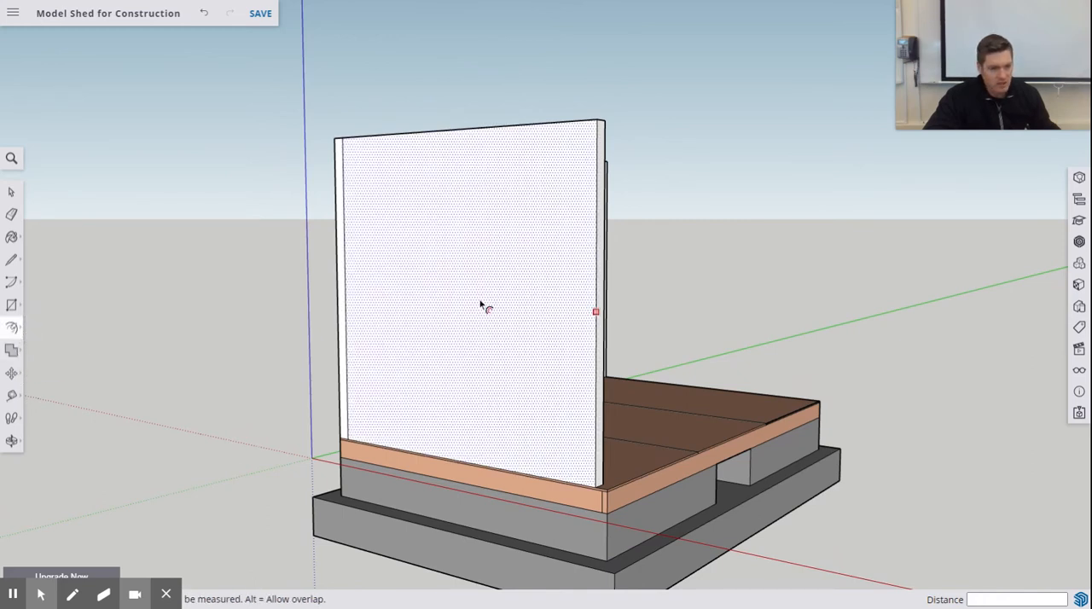
pyautogui.moveTo(486, 305); pyautogui.dragTo(514, 305, button='middle')
pyautogui.scroll(4, 621, 158)
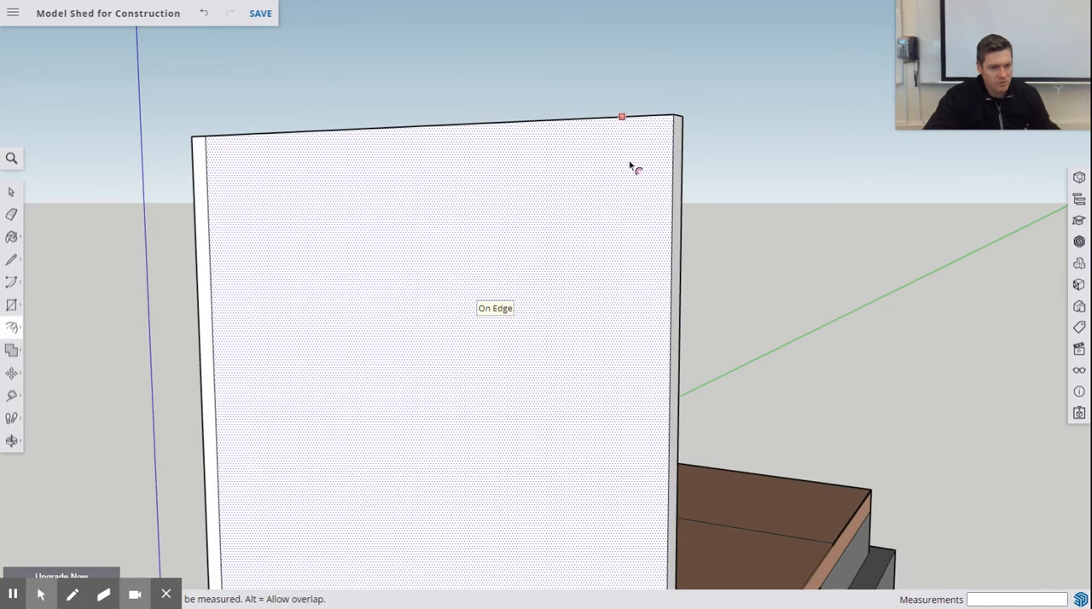
pyautogui.moveTo(662, 152); pyautogui.dragTo(643, 159)
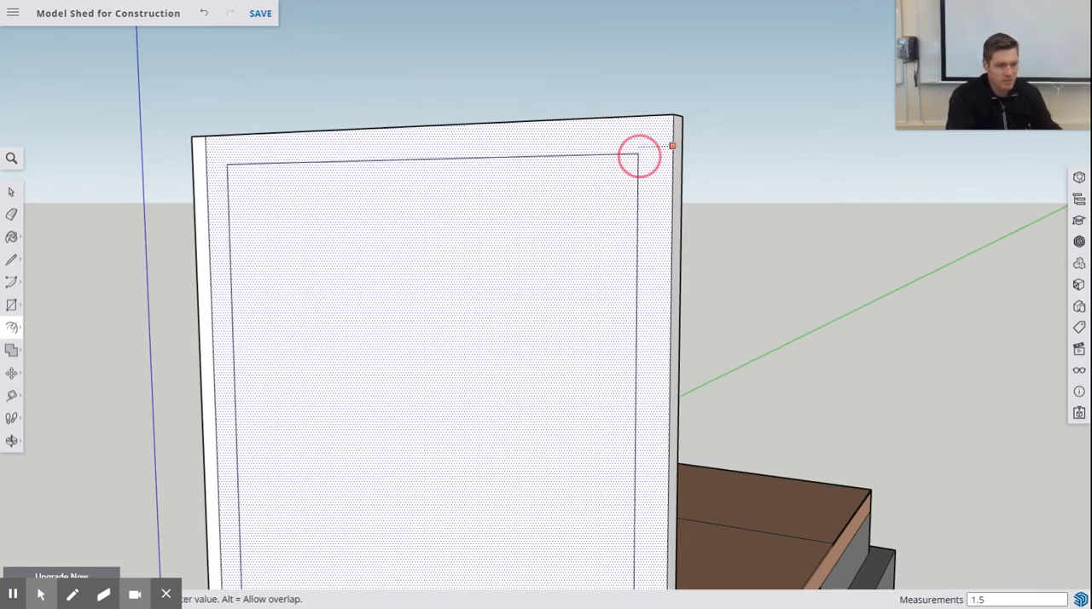
pyautogui.press('Return')
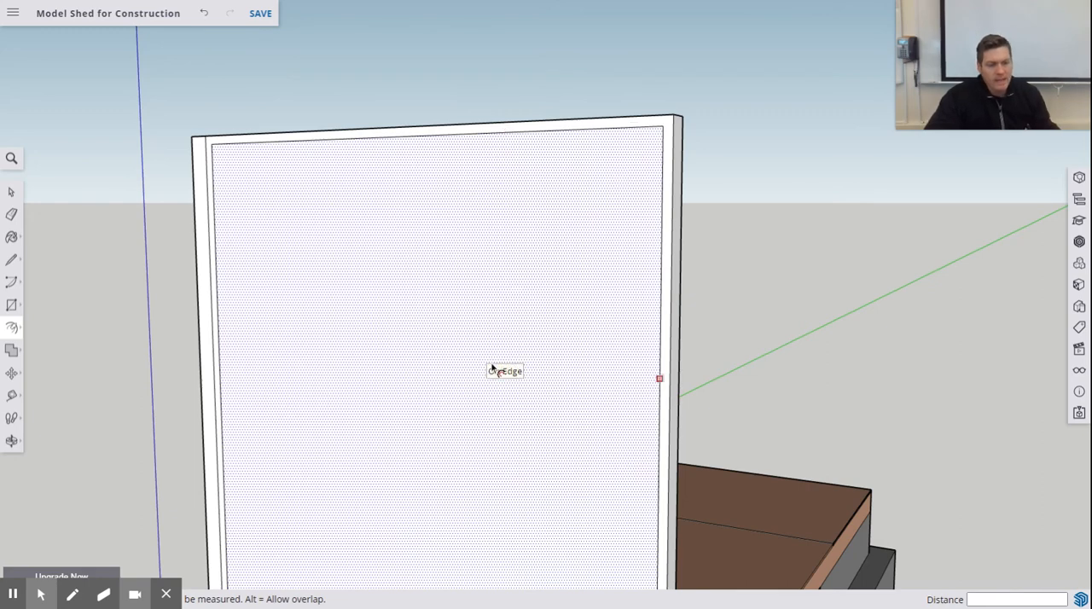
# - Draw a line 2' from the bottom plate edge's midpoint toward the long framed wall, and a vertical line from its end up to the top plate
pyautogui.scroll(-4, 516, 360)
pyautogui.moveTo(528, 359); pyautogui.dragTo(571, 334, button='middle')
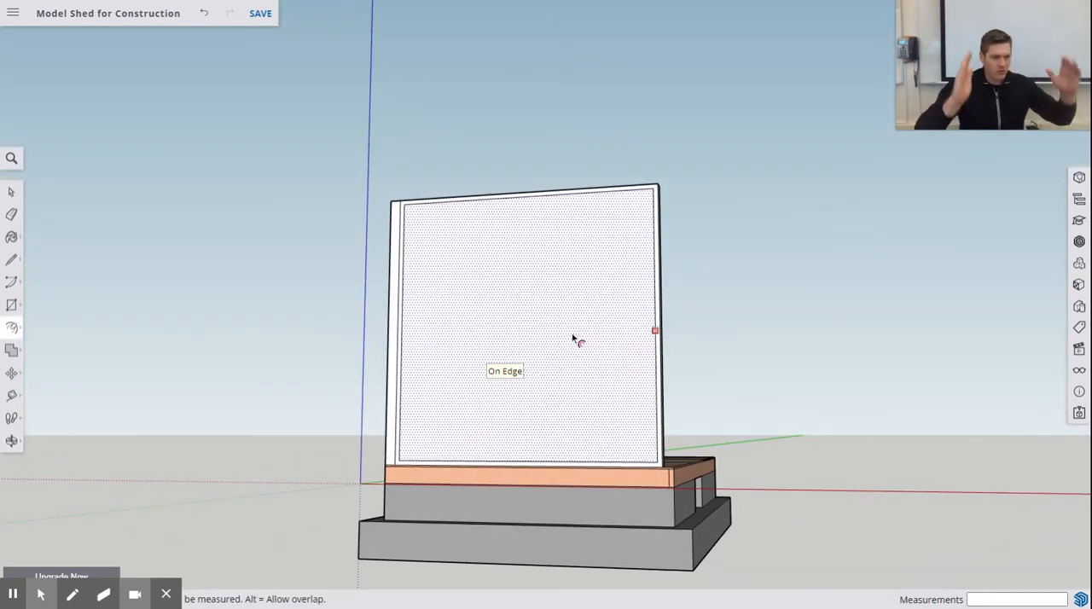
pyautogui.moveTo(490, 419); pyautogui.dragTo(529, 426, button='middle')
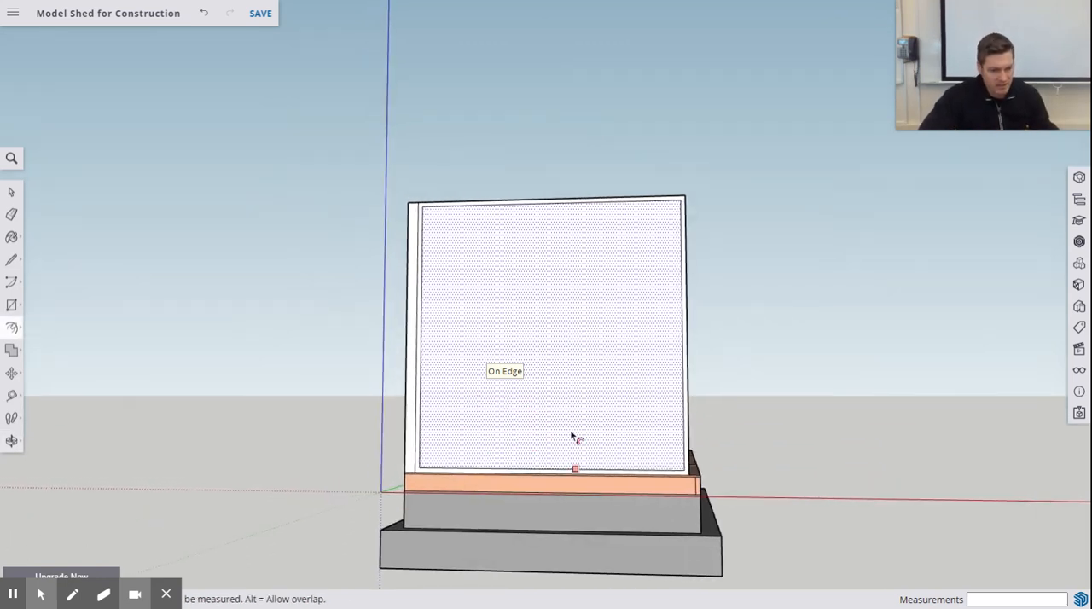
pyautogui.scroll(-2, 551, 449)
pyautogui.scroll(6, 558, 439)
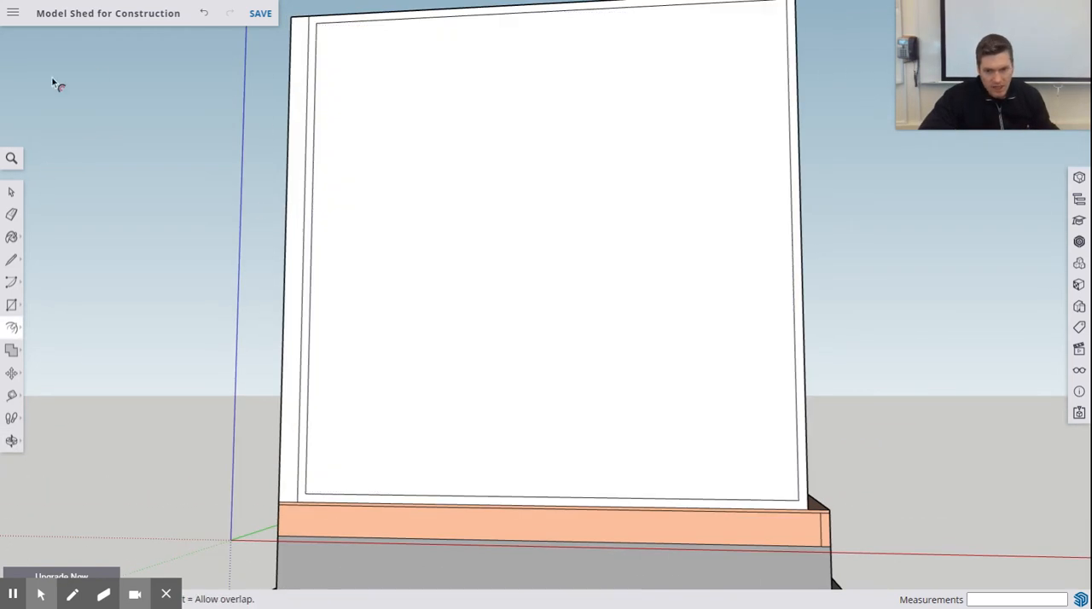
pyautogui.click(11, 259)
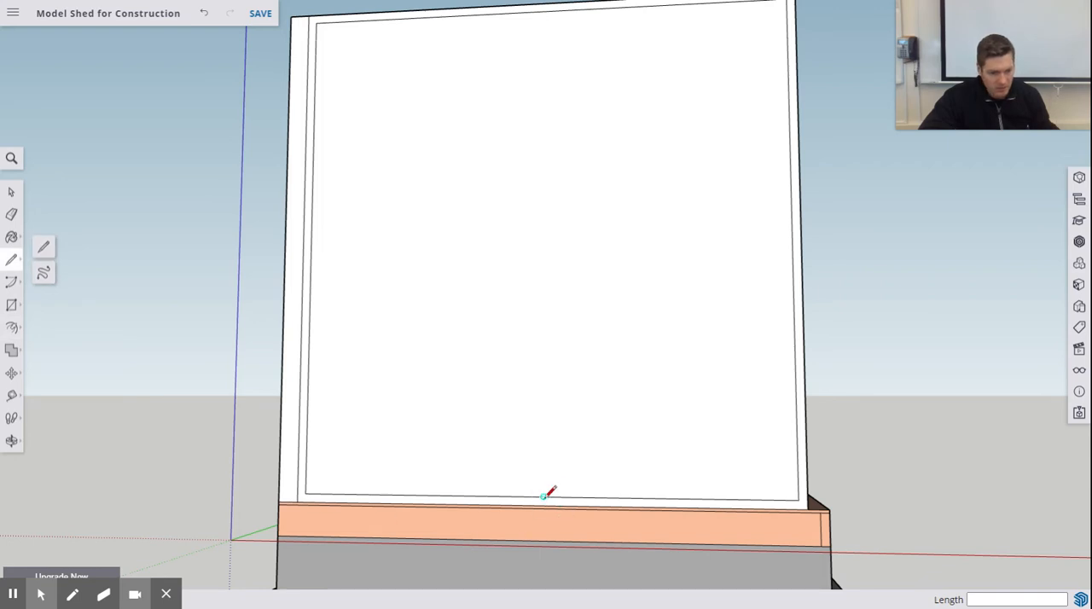
pyautogui.click(544, 496)
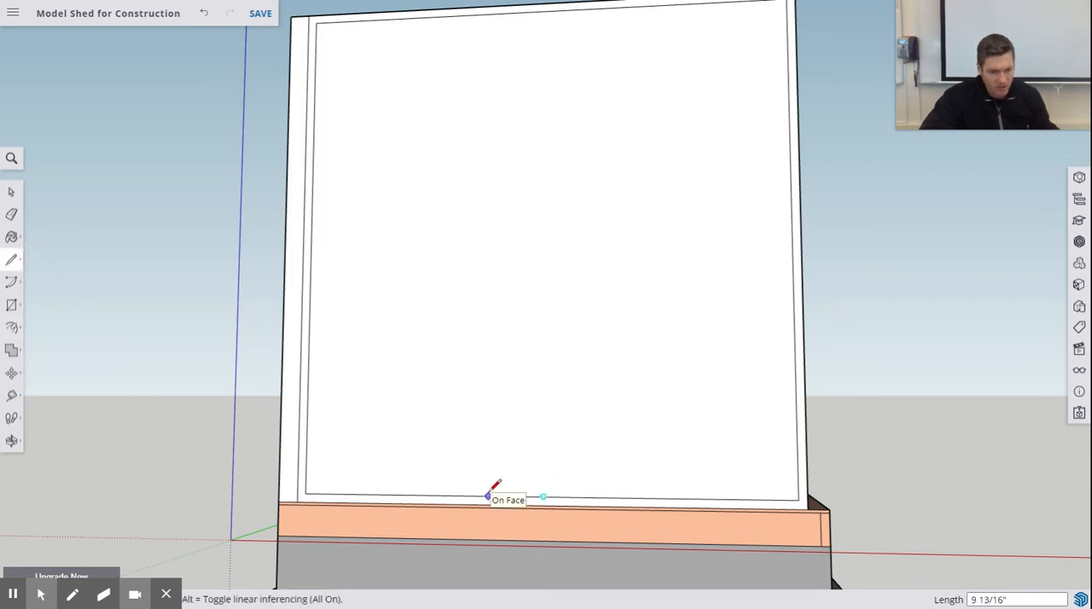
pyautogui.press('Return')
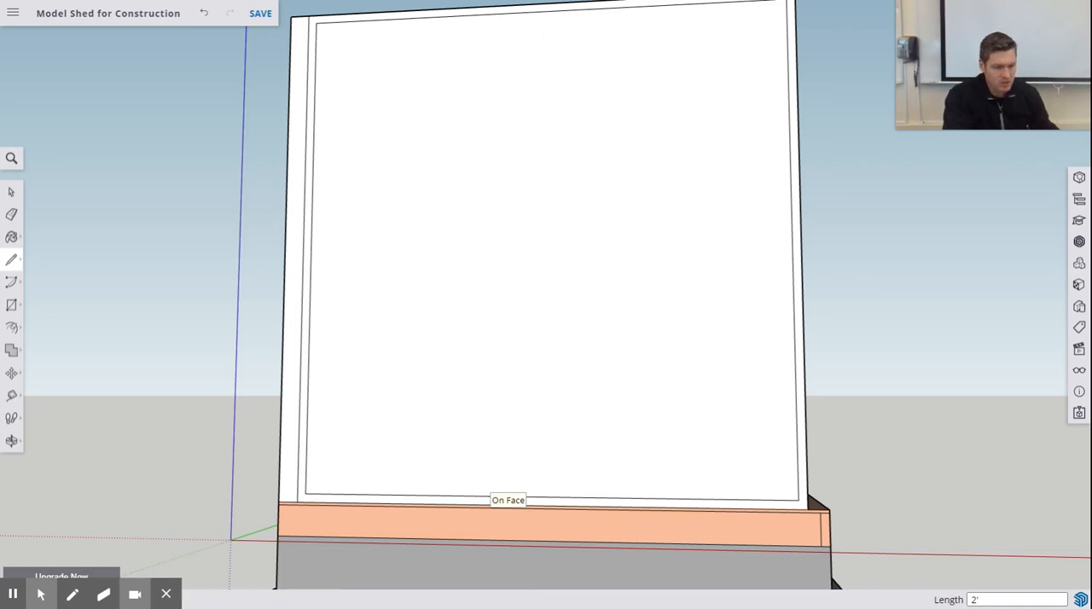
pyautogui.click(410, 494)
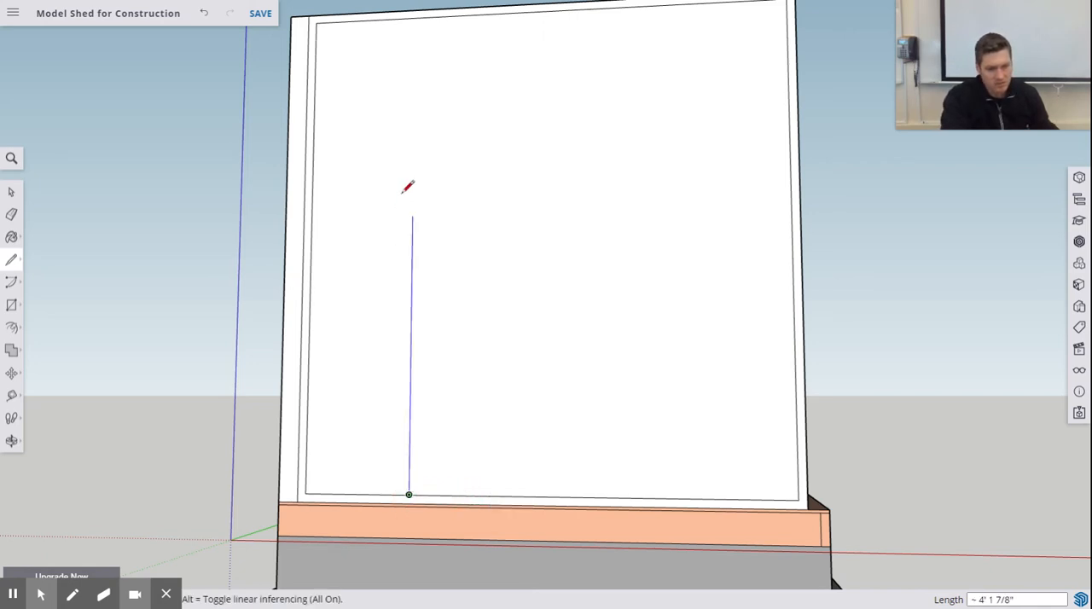
pyautogui.click(415, 19)
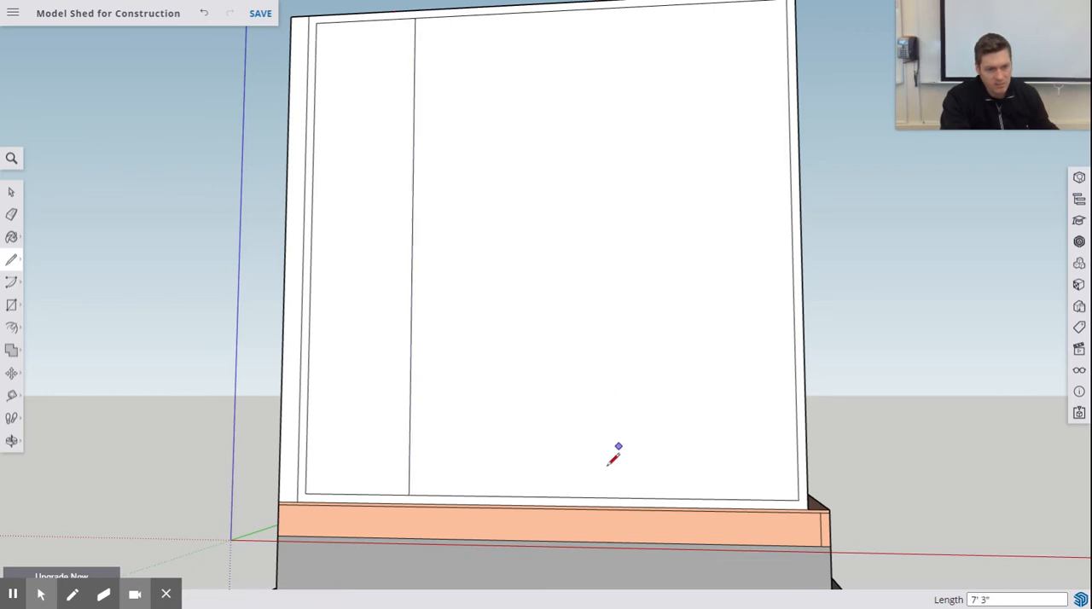
# - Draw a 2' line from the same midpoint away from the long framed wall, and a vertical line from its end to the top plate
pyautogui.click(543, 496)
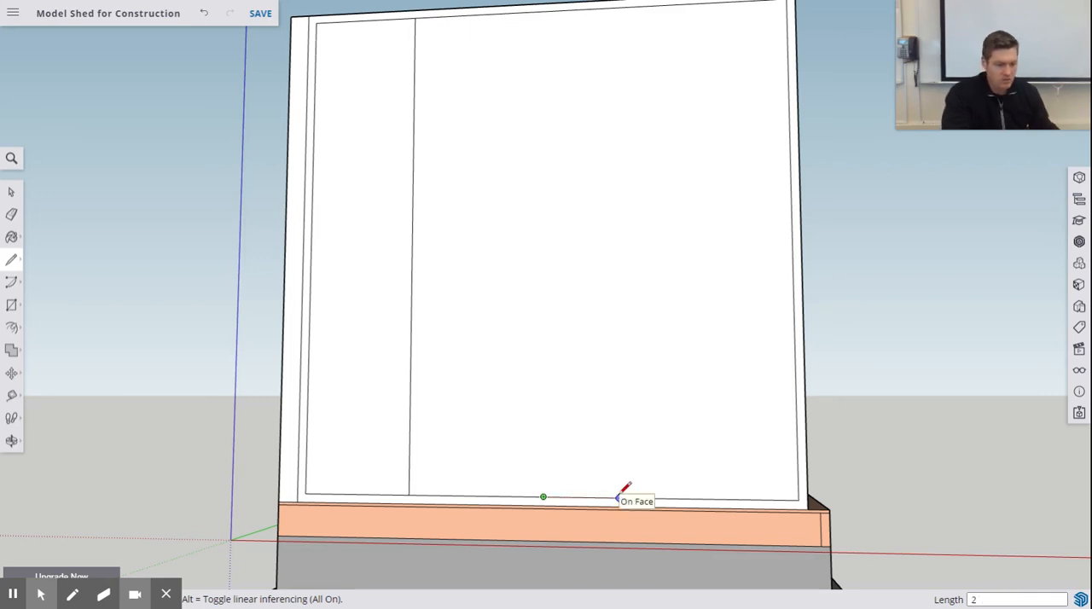
pyautogui.press('Return')
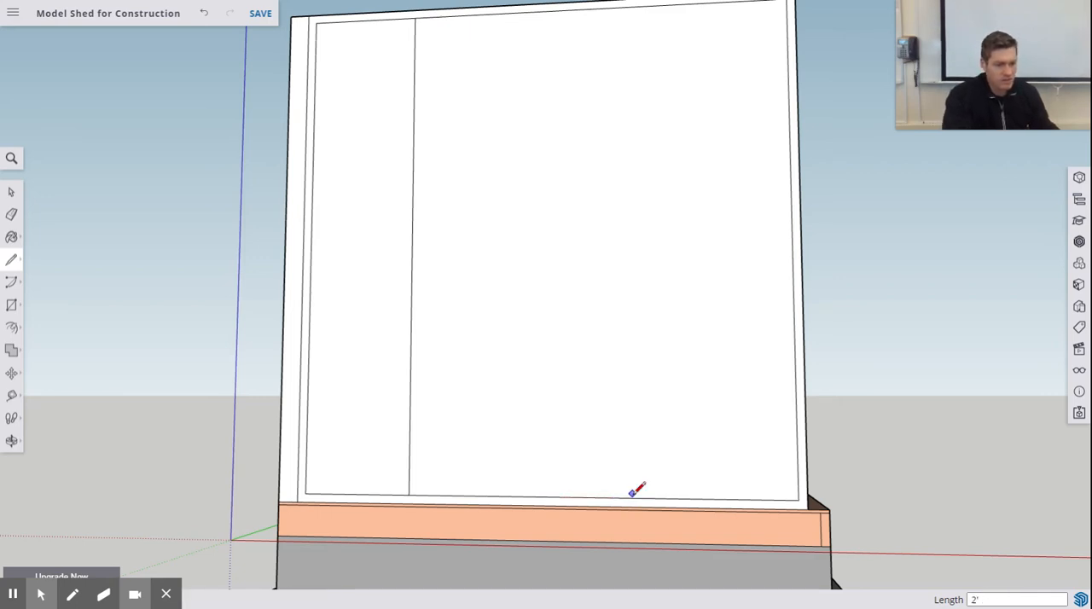
pyautogui.click(684, 497)
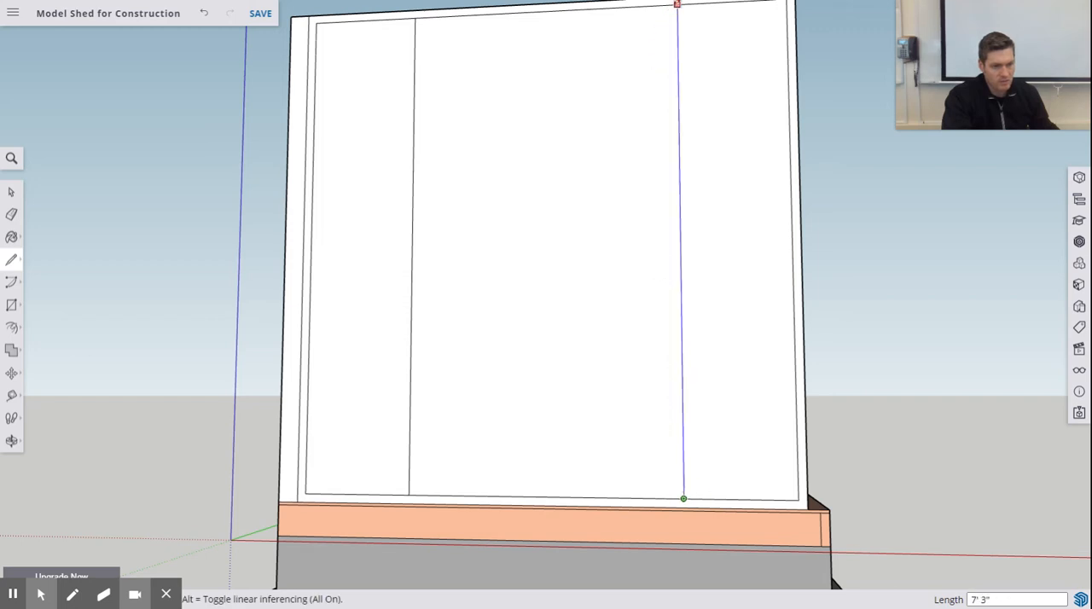
pyautogui.click(680, 2)
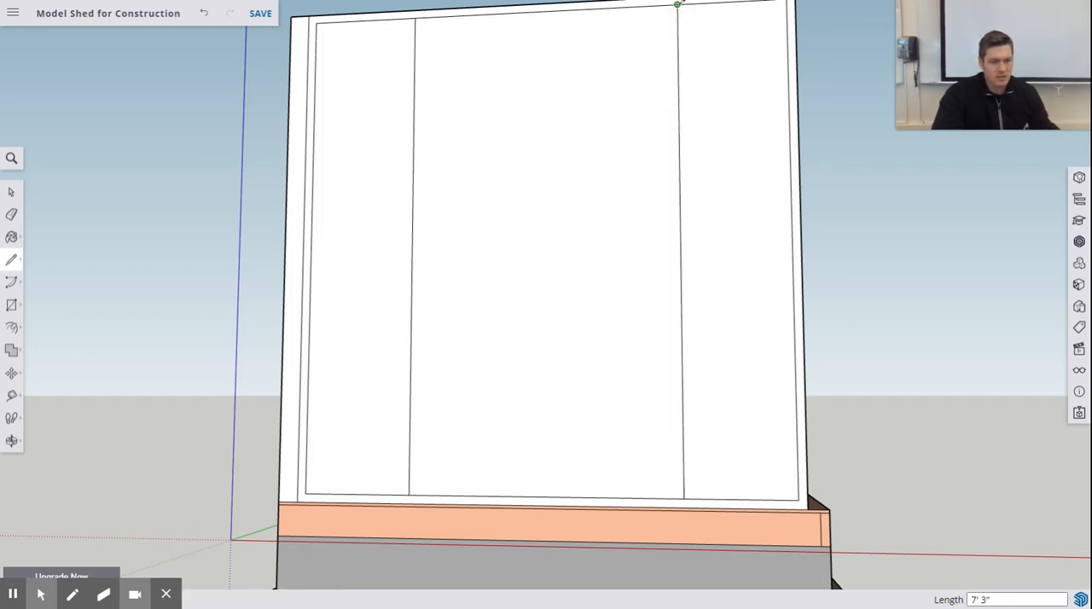
# - Outline the stud nearer the long framed wall with a second vertical line 1.5" outside the first, up to the top plate
pyautogui.click(410, 493)
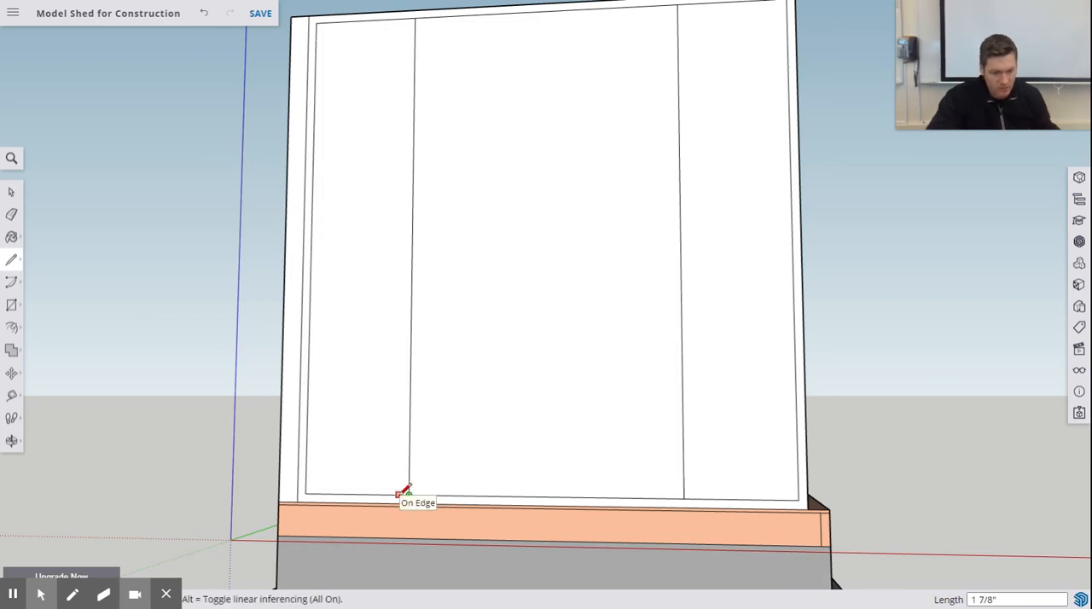
pyautogui.write('1.5')
pyautogui.press('Return')
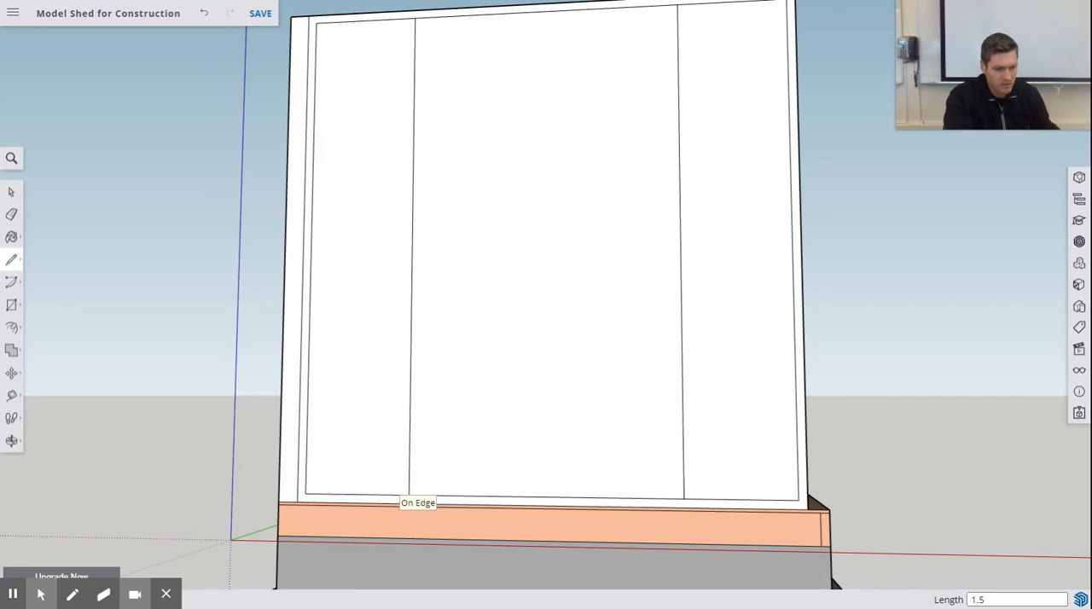
pyautogui.click(413, 14)
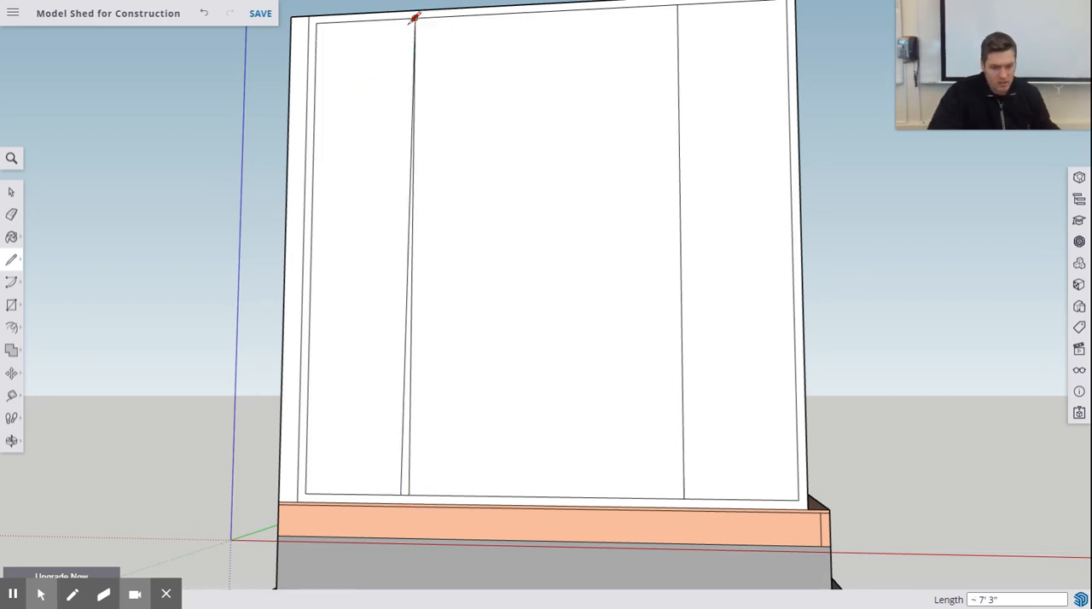
pyautogui.hotkey('ctrl', 'z')
pyautogui.click(401, 494)
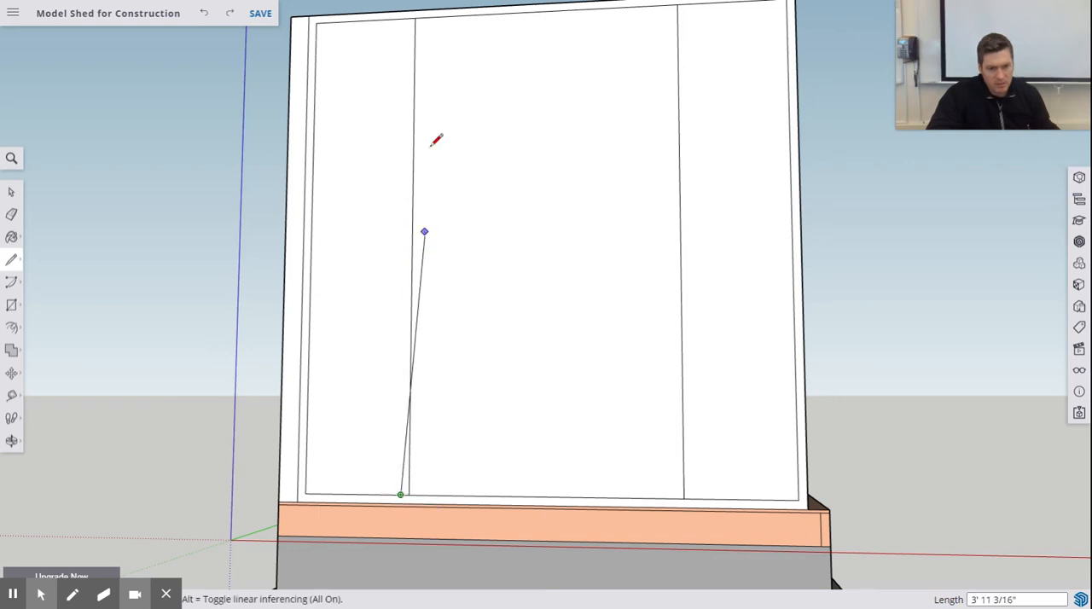
pyautogui.click(408, 14)
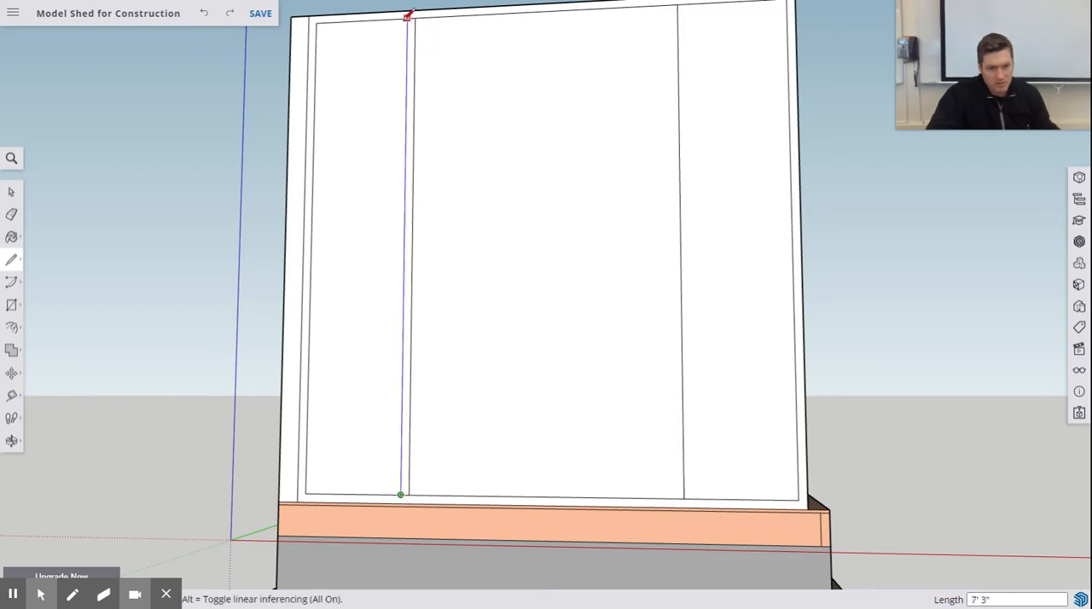
# - Outline the opposite stud with a parallel vertical line on the outer side of its existing line, ending at the top plate
pyautogui.click(684, 496)
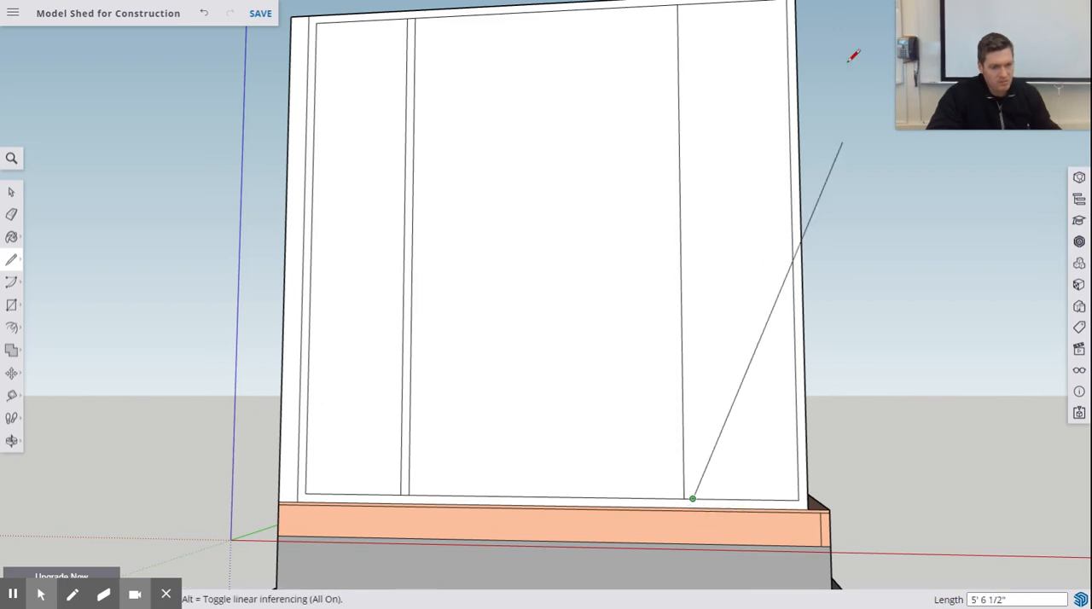
pyautogui.moveTo(705, 61)
pyautogui.keyDown('shift'); pyautogui.mouseDown(button='middle')
pyautogui.moveTo(692, 83)
pyautogui.moveTo(688, 168)
pyautogui.mouseUp(button='middle'); pyautogui.keyUp('shift')
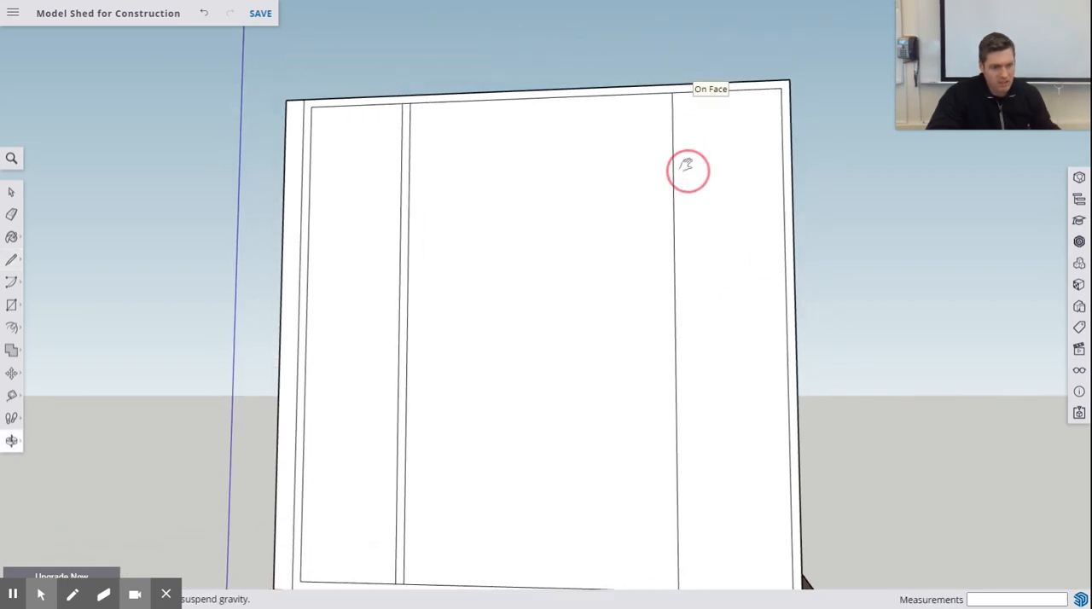
pyautogui.click(681, 91)
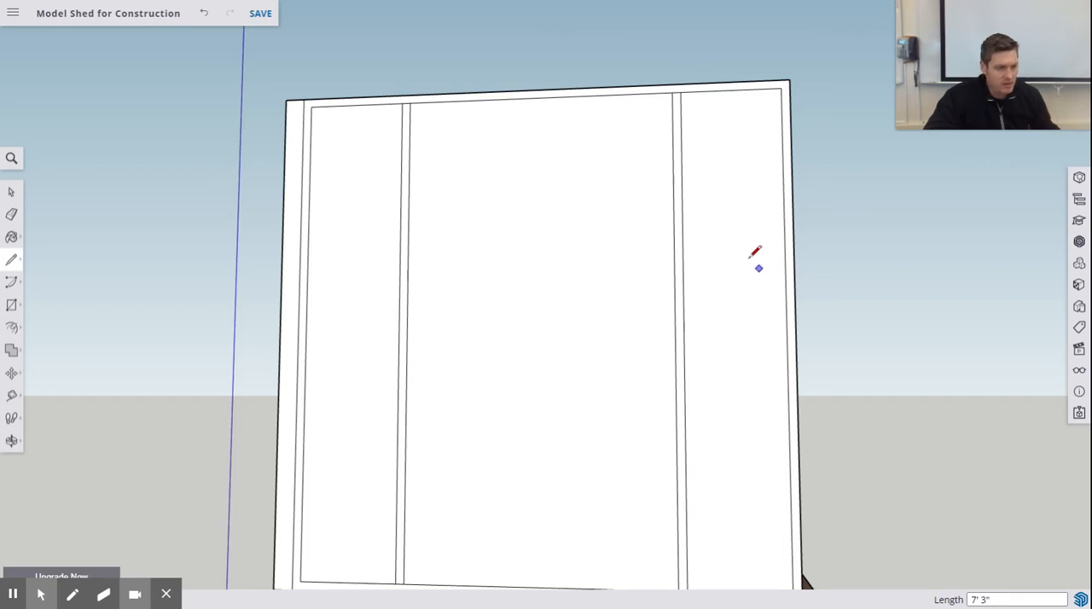
# - Draw a 13.75" line along the bottom plate's top edge, starting from the outer edge of the long framed wall
pyautogui.scroll(-2, 616, 288)
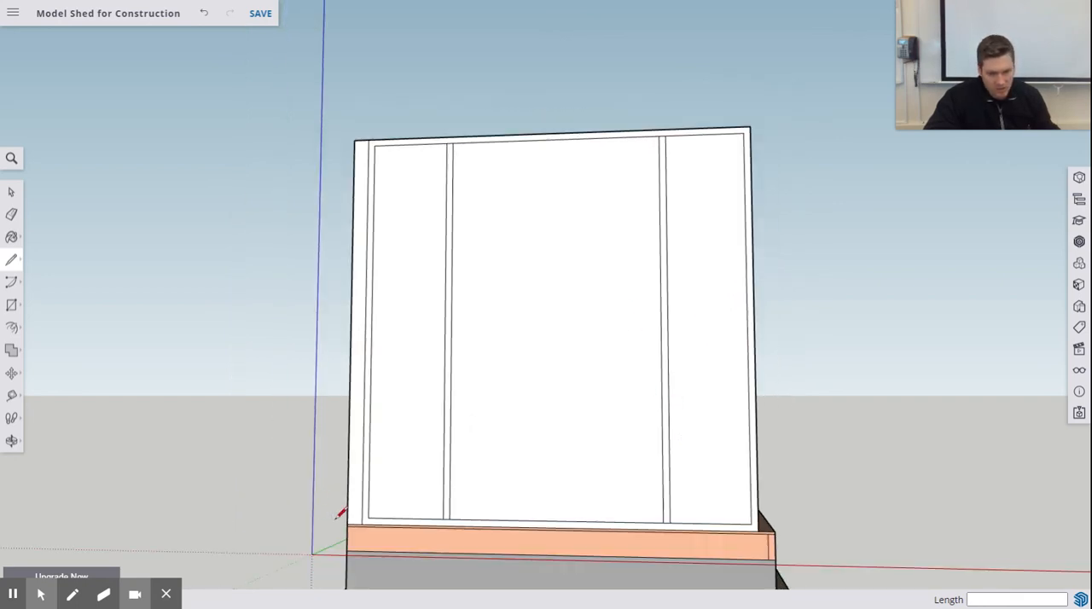
pyautogui.scroll(4, 425, 524)
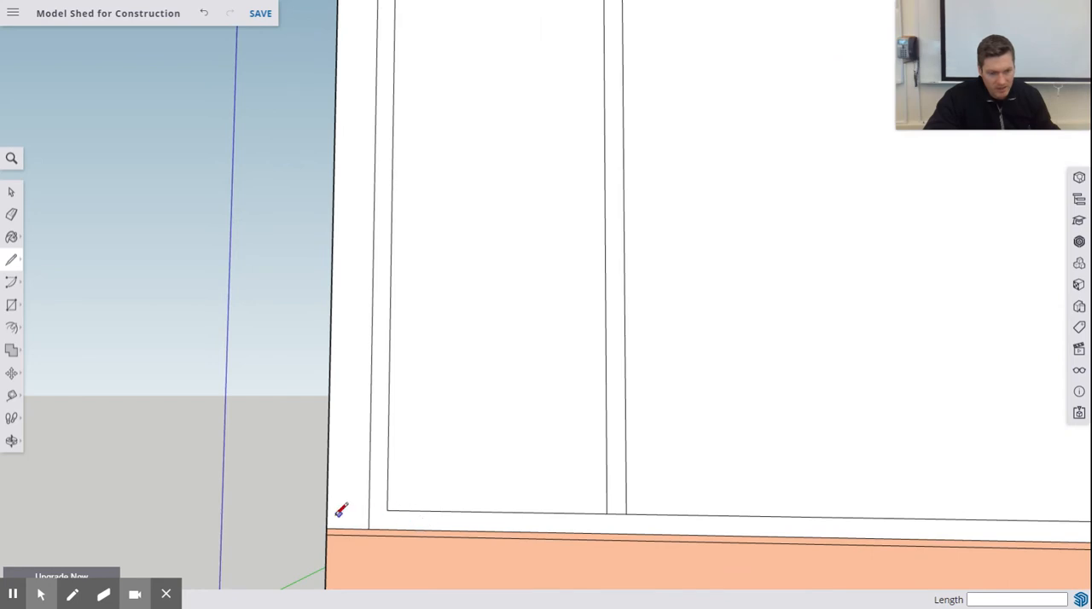
pyautogui.click(327, 509)
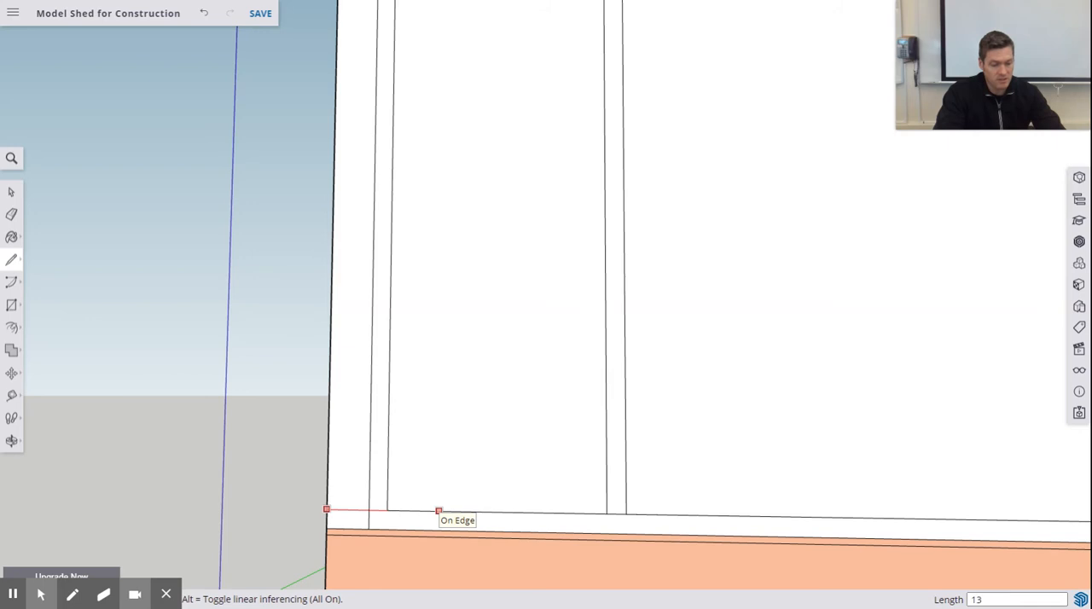
pyautogui.write('13.75')
pyautogui.press('Return')
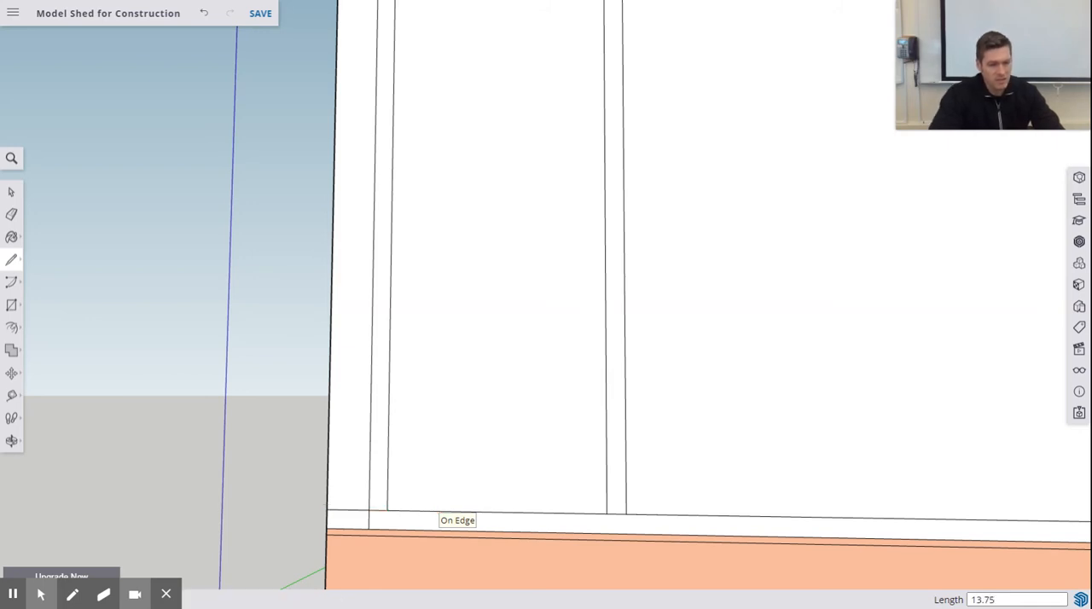
# - Draw a vertical line from the end of that 13.75" layout line up to the underside of the top plate
pyautogui.click(496, 512)
pyautogui.scroll(3, 500, 298)
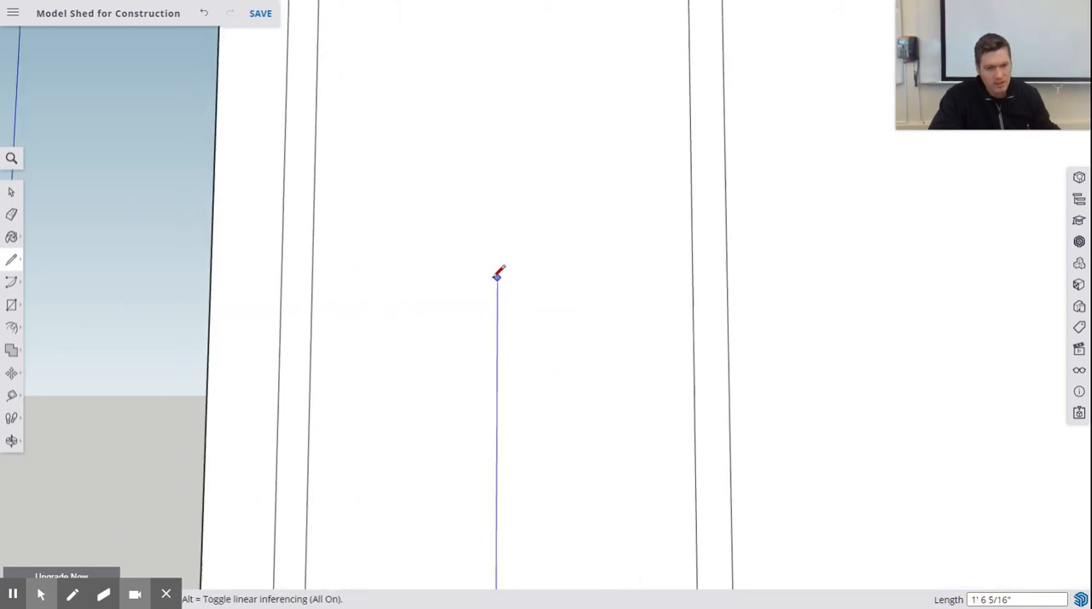
pyautogui.scroll(-5, 498, 272)
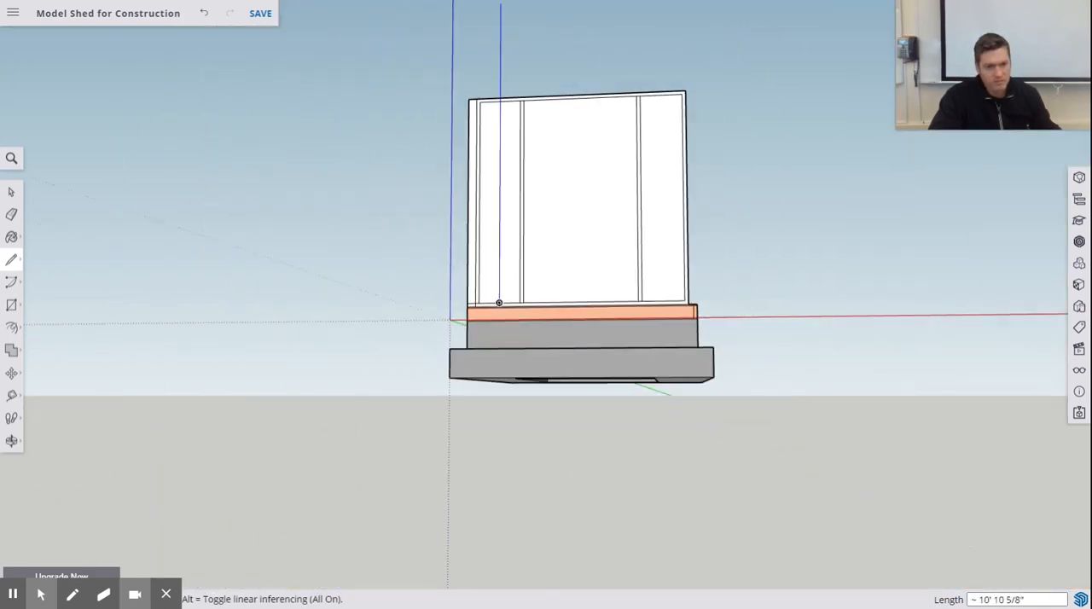
pyautogui.scroll(3, 480, 99)
pyautogui.scroll(2, 480, 98)
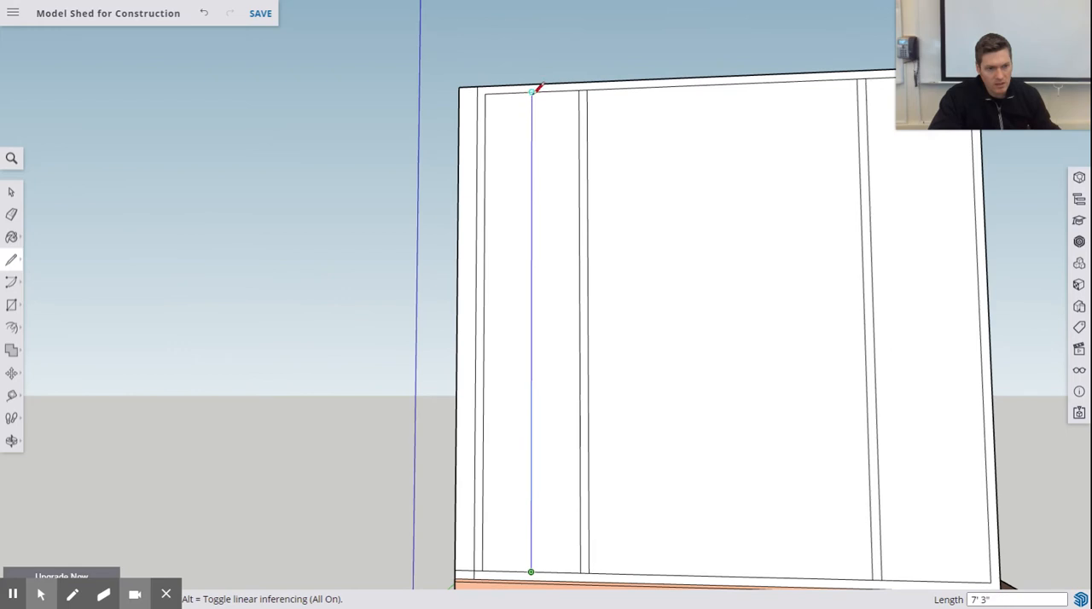
pyautogui.click(532, 92)
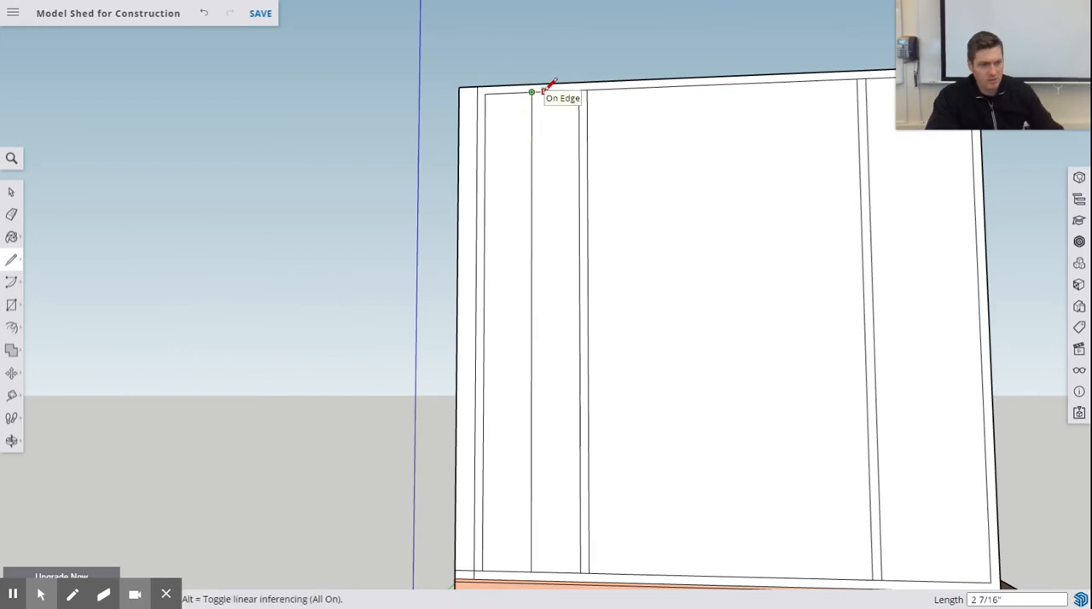
# - Complete this stud with a parallel line 1.5" farther from the long framed wall, and erase the leftover layout line across that wall's end
pyautogui.write('1.5')
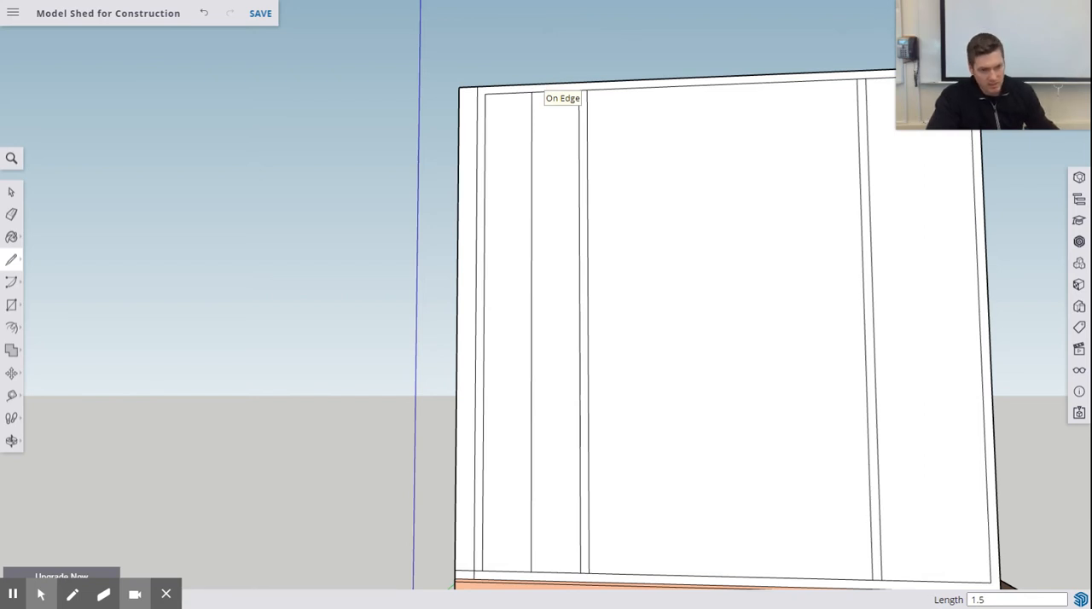
pyautogui.click(541, 92)
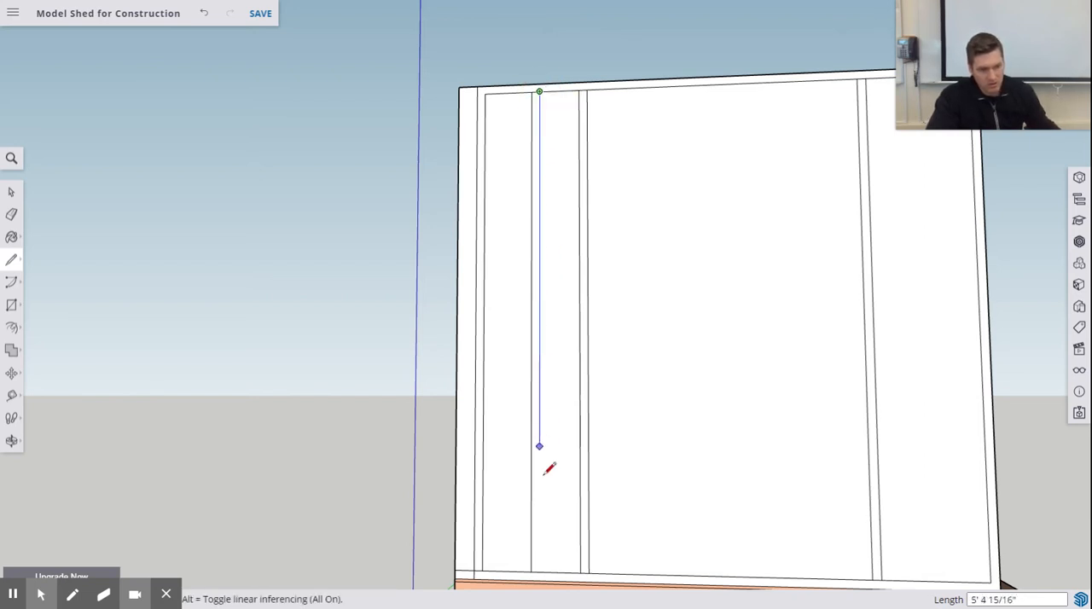
pyautogui.click(539, 571)
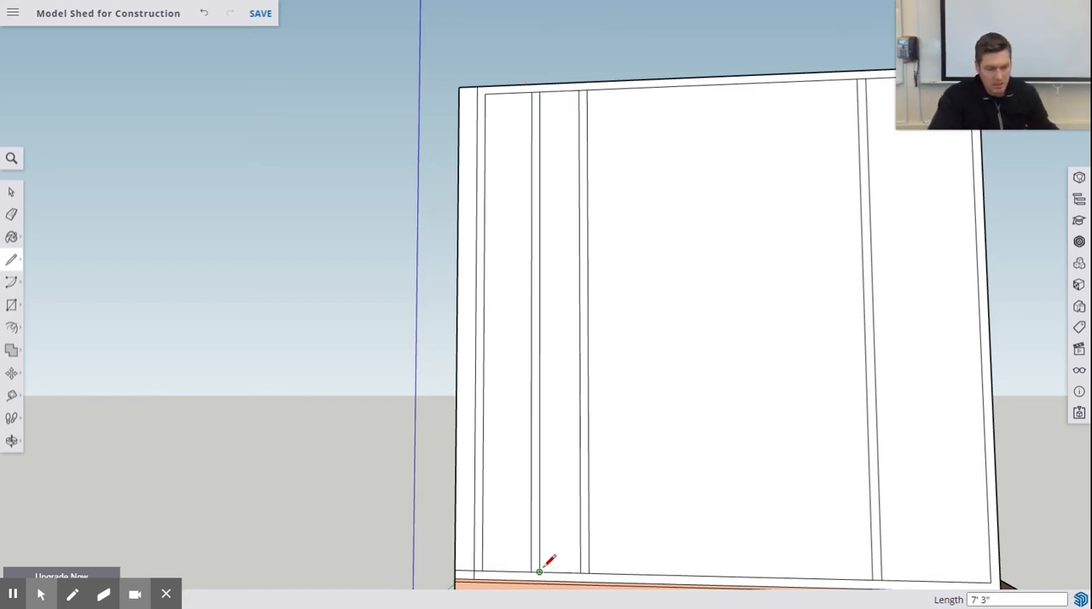
pyautogui.click(11, 214)
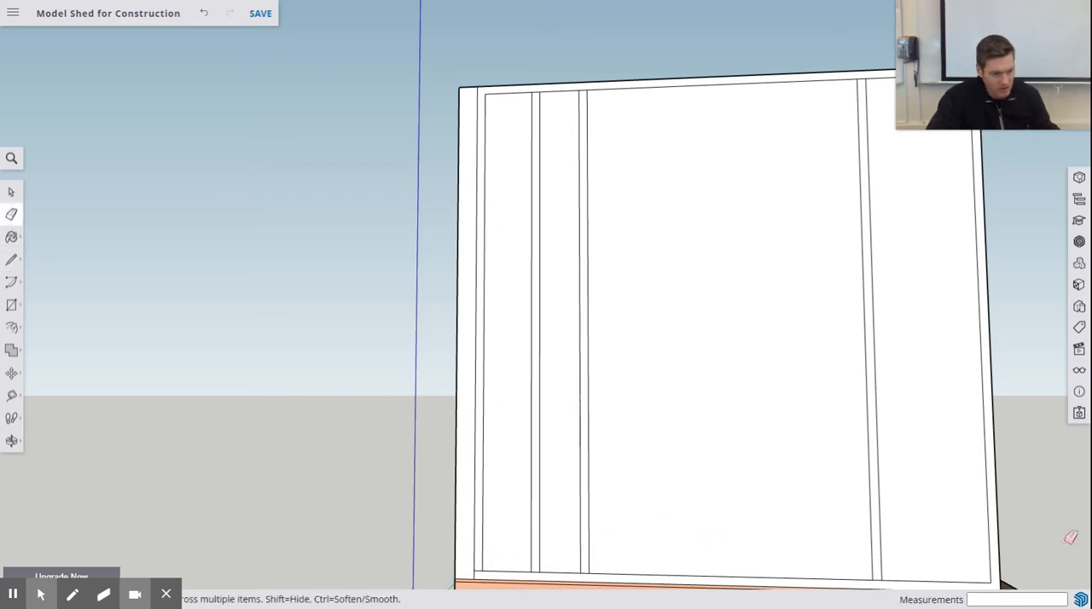
# - Start a line at the floor deck's corner on the side opposite the long framed wall
pyautogui.scroll(4, 970, 519)
pyautogui.scroll(-2, 969, 521)
pyautogui.scroll(-2, 990, 533)
pyautogui.scroll(5, 1011, 559)
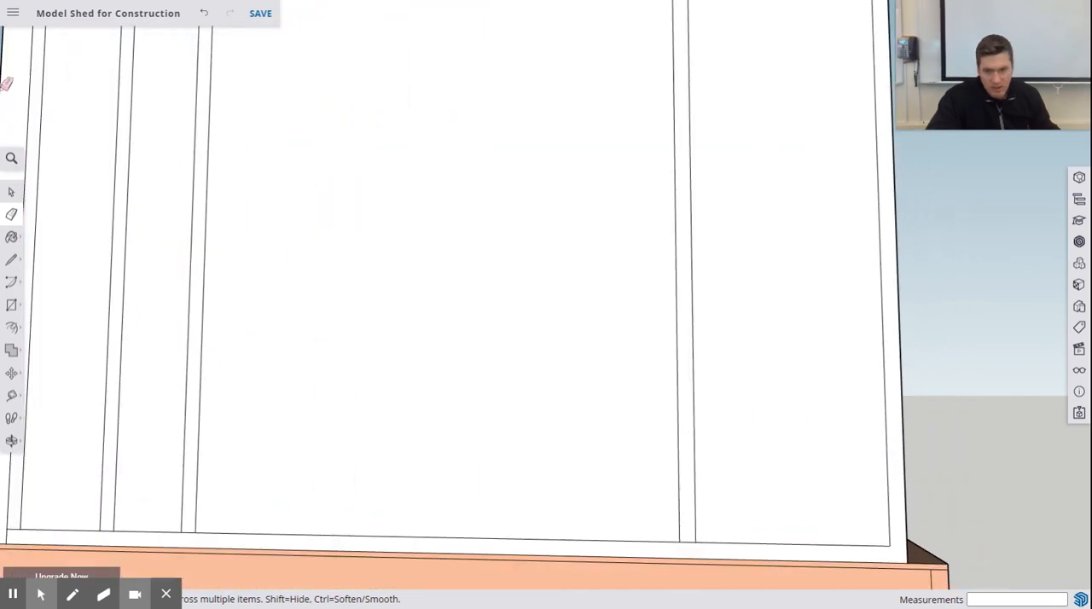
pyautogui.click(11, 260)
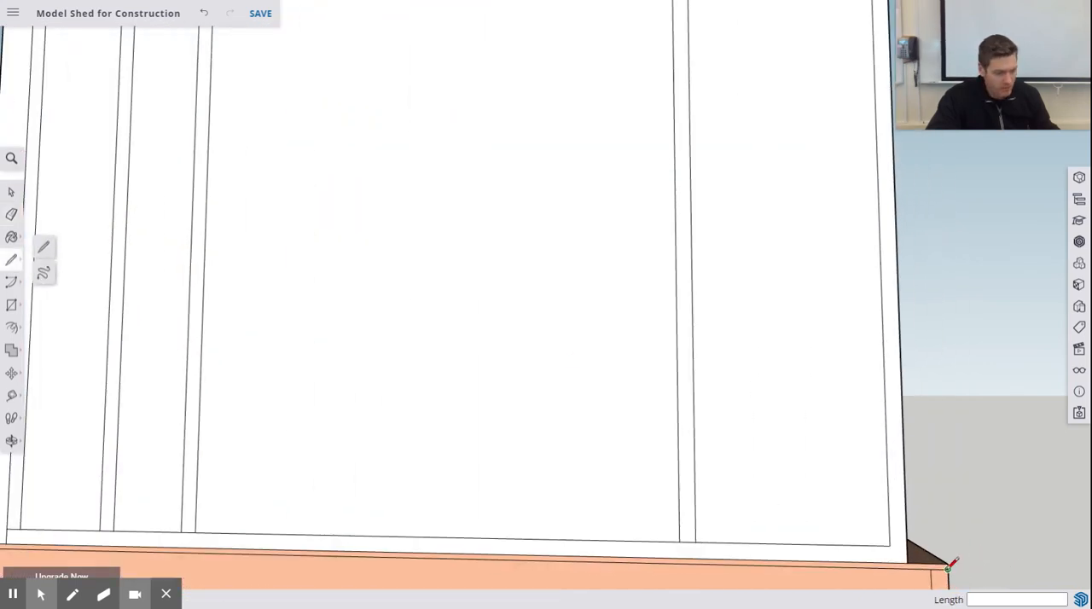
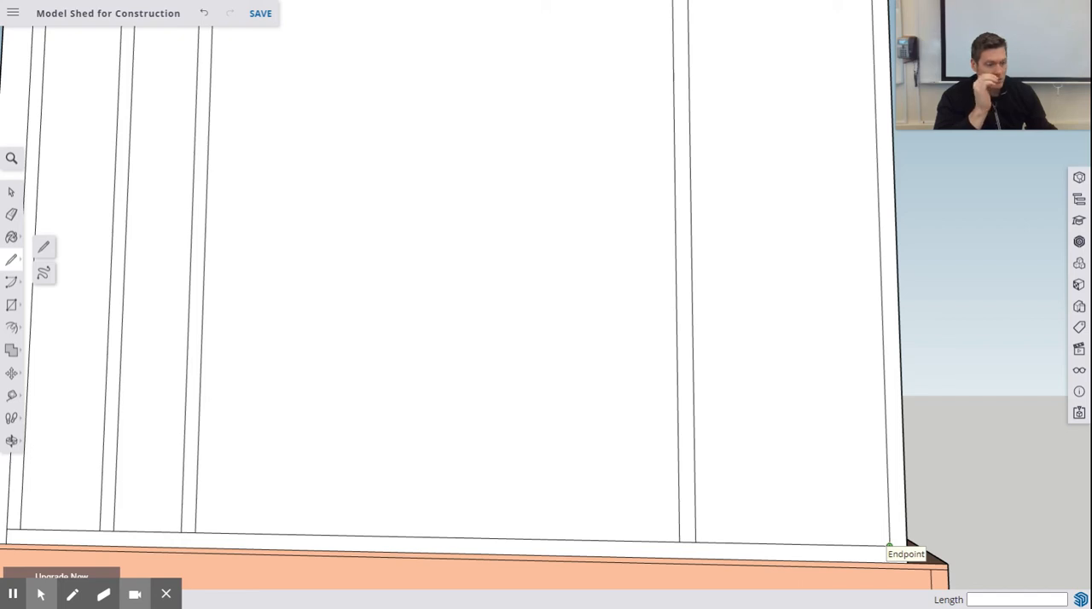
# - Draw an 8.75" line along the bottom plate's top edge from the outer end stud's inner corner, then a vertical line up to the top plate
pyautogui.click(890, 546)
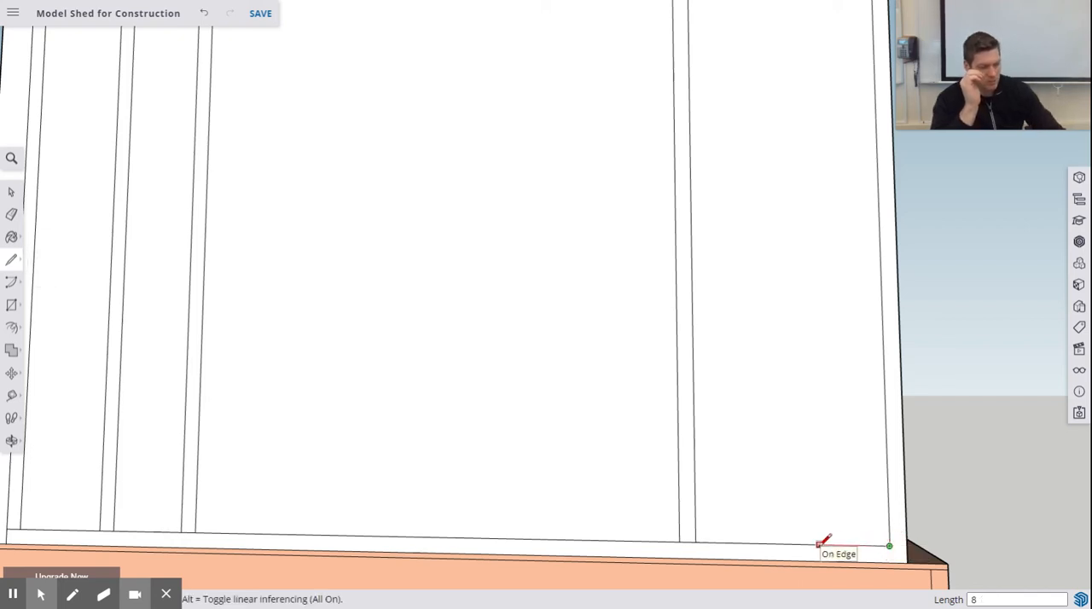
pyautogui.press('Return')
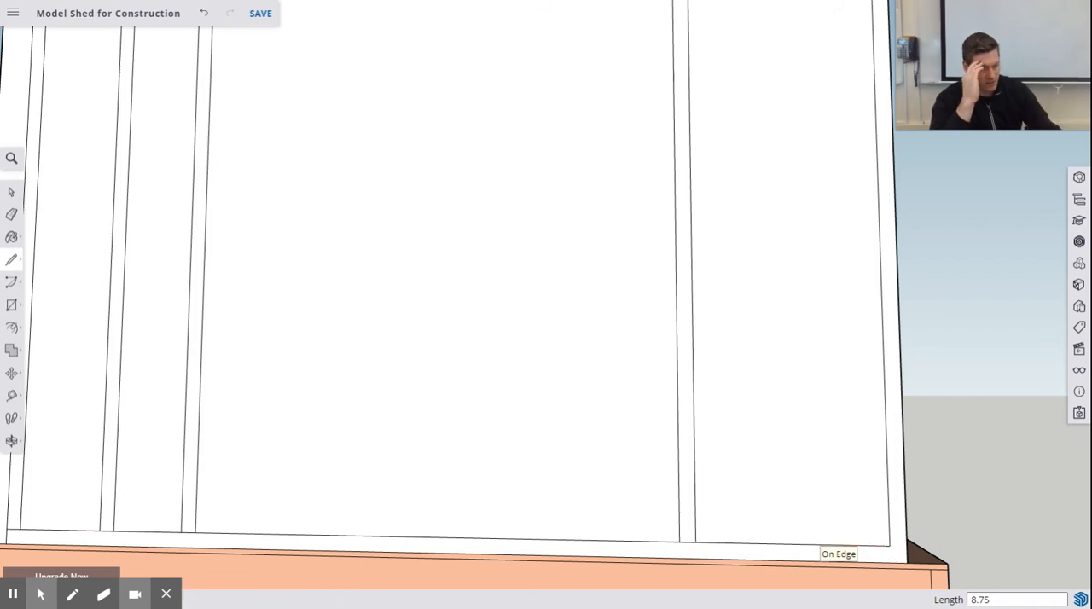
pyautogui.click(791, 544)
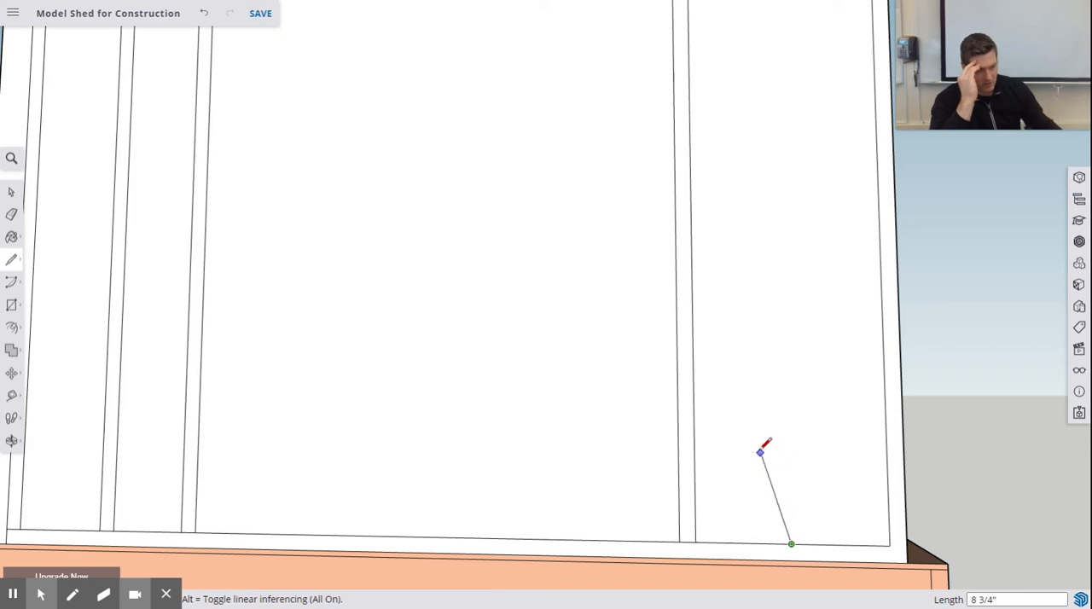
pyautogui.scroll(2, 783, 398)
pyautogui.scroll(-6, 775, 383)
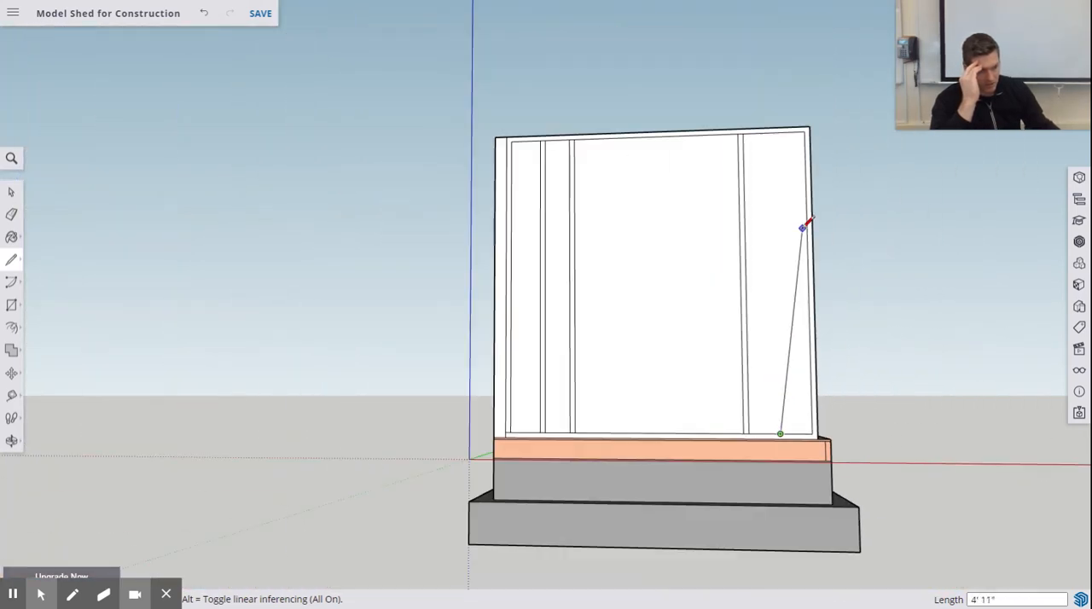
pyautogui.click(773, 132)
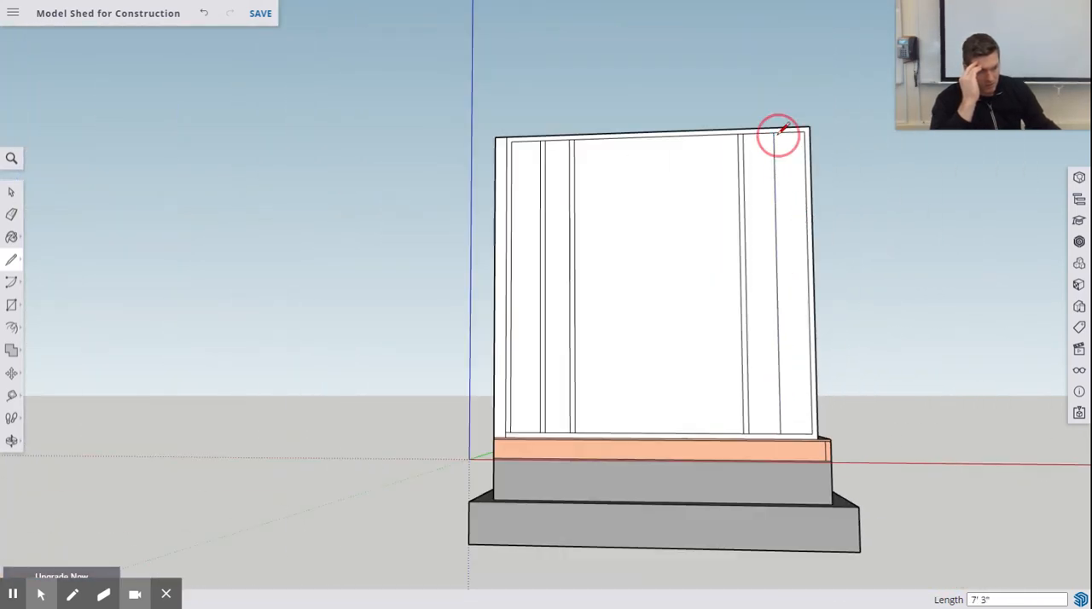
# - Complete this stud with a parallel line 1.5" closer to the wide door opening, running from the top plate down to the bottom plate
pyautogui.scroll(3, 775, 129)
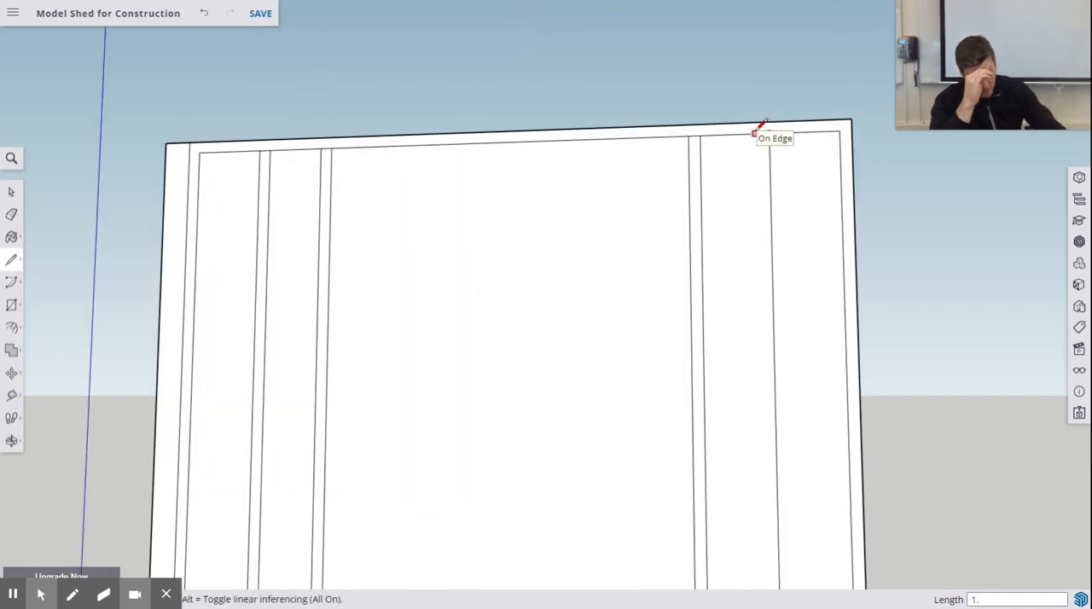
pyautogui.click(756, 133)
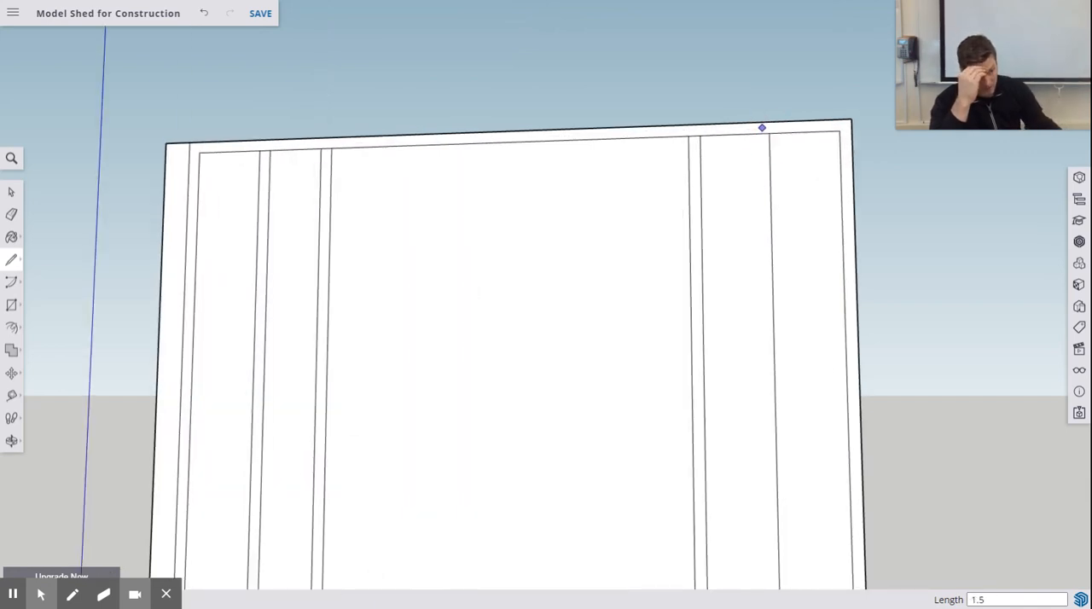
pyautogui.click(758, 132)
pyautogui.scroll(5, 791, 358)
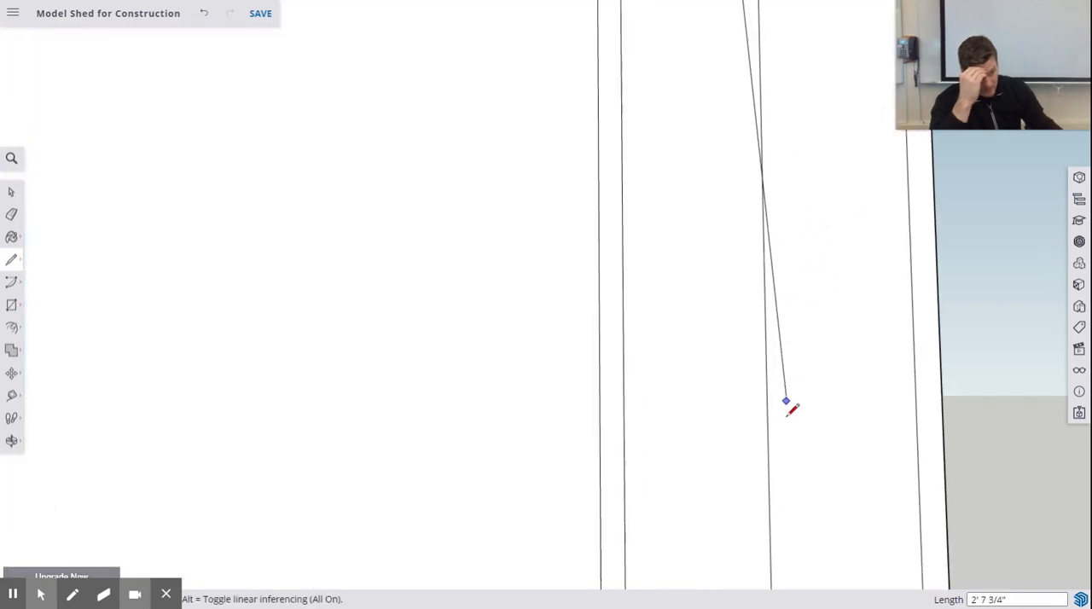
pyautogui.scroll(-8, 775, 420)
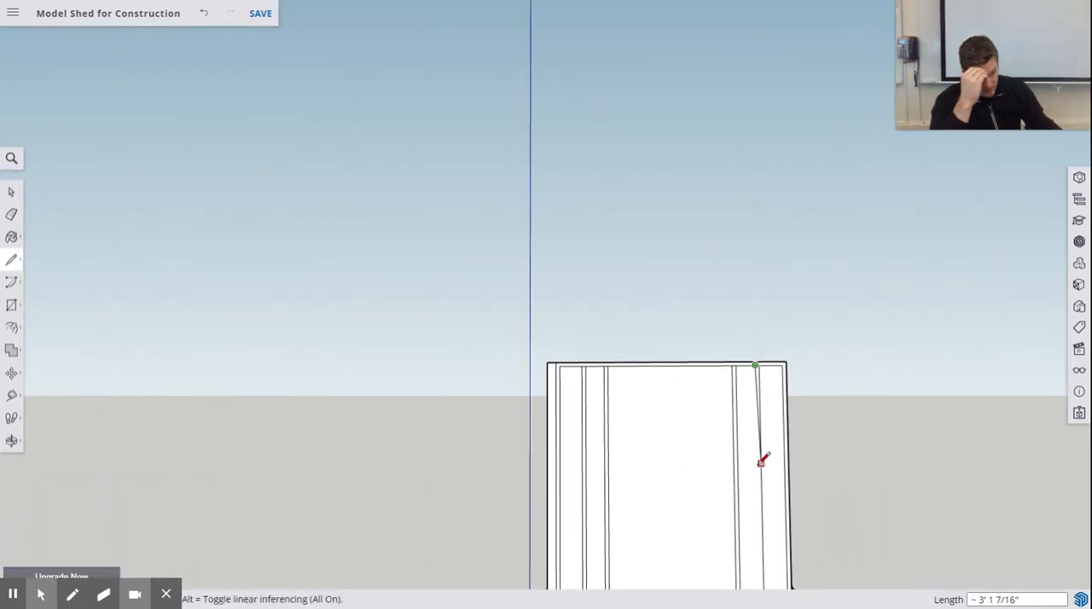
pyautogui.keyDown('shift'); pyautogui.moveTo(760, 488); pyautogui.dragTo(758, 347, button='middle'); pyautogui.keyUp('shift')
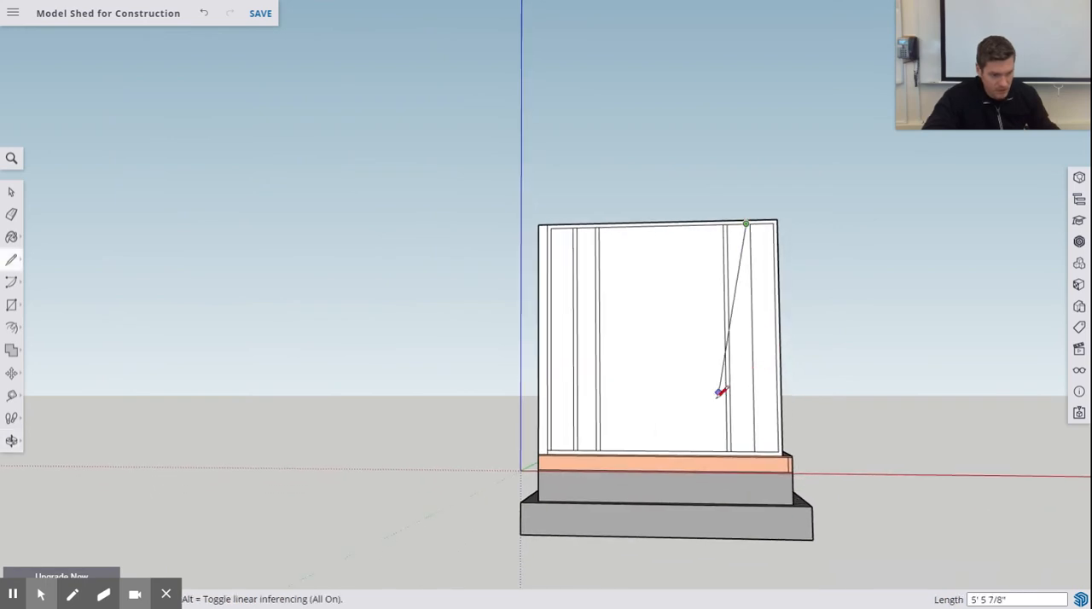
pyautogui.scroll(3, 766, 437)
pyautogui.scroll(3, 769, 436)
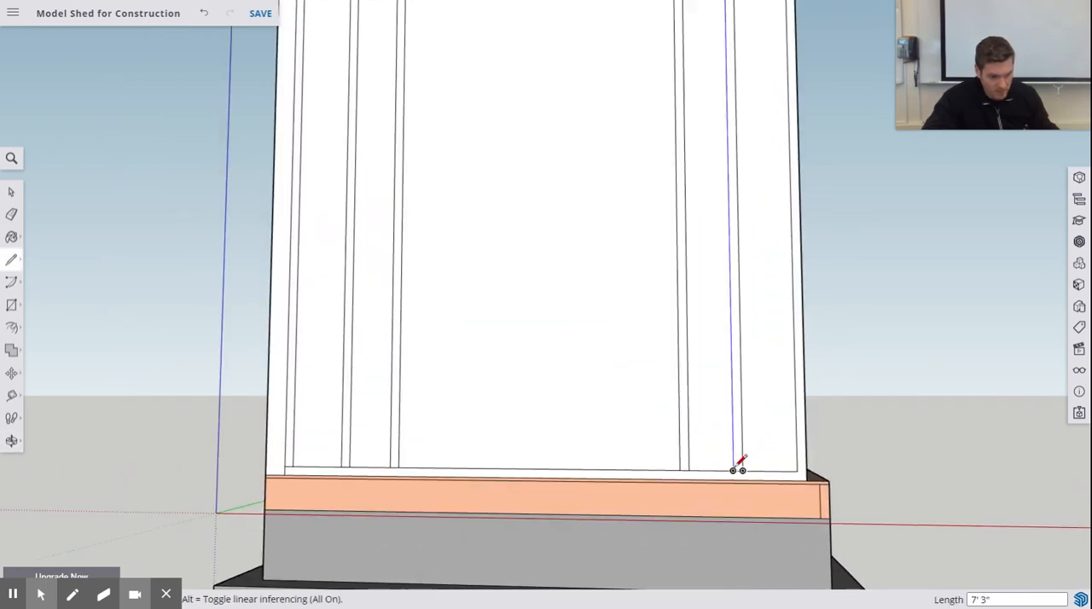
pyautogui.click(738, 465)
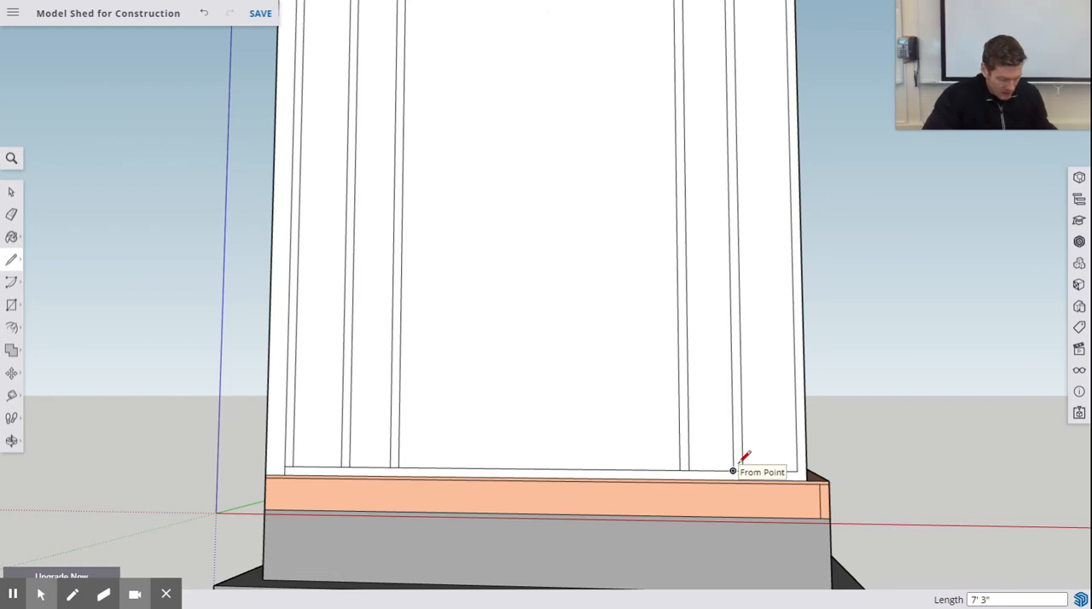
# - Draw an 80" vertical line from the bottom plate's lower edge, up along the door-side edge of the opening's stud farther from the long framed wall
pyautogui.scroll(-6, 668, 349)
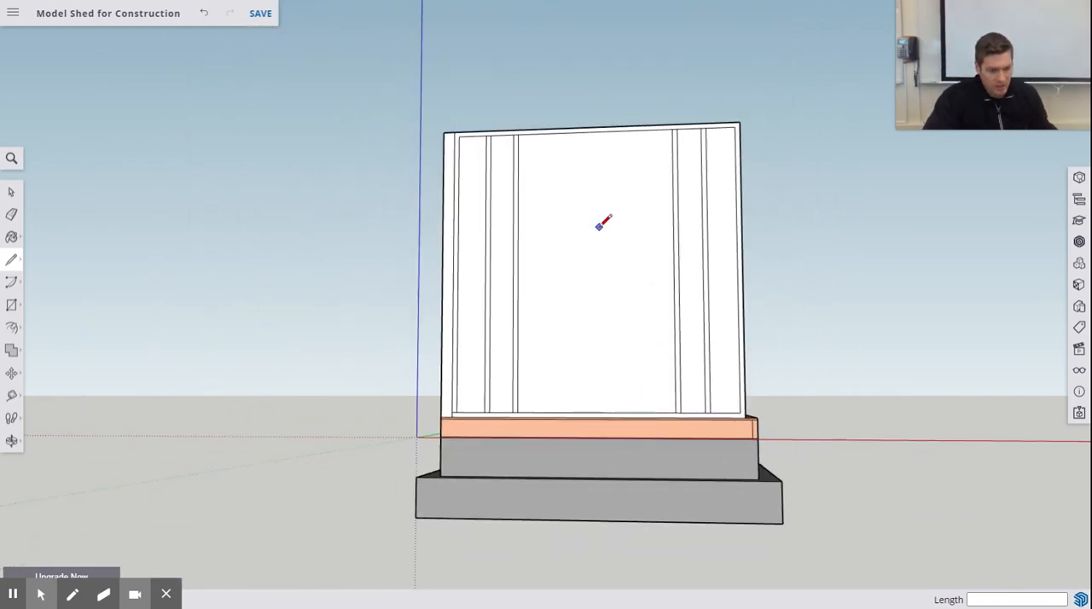
pyautogui.keyDown('shift'); pyautogui.moveTo(599, 227); pyautogui.dragTo(570, 285, button='middle'); pyautogui.keyUp('shift')
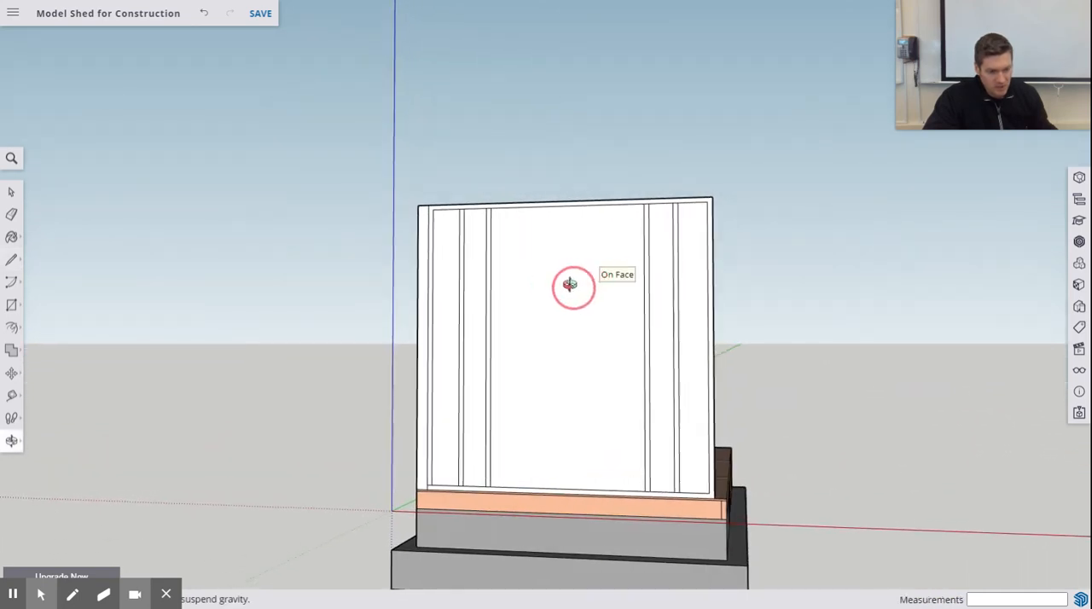
pyautogui.press('l')
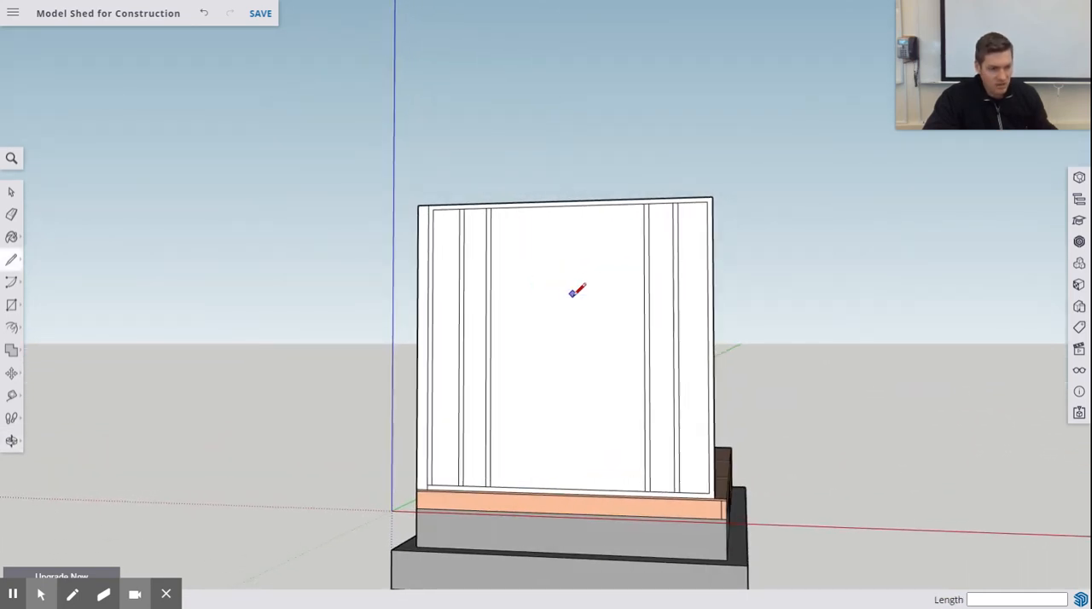
pyautogui.scroll(3, 593, 349)
pyautogui.scroll(-3, 596, 354)
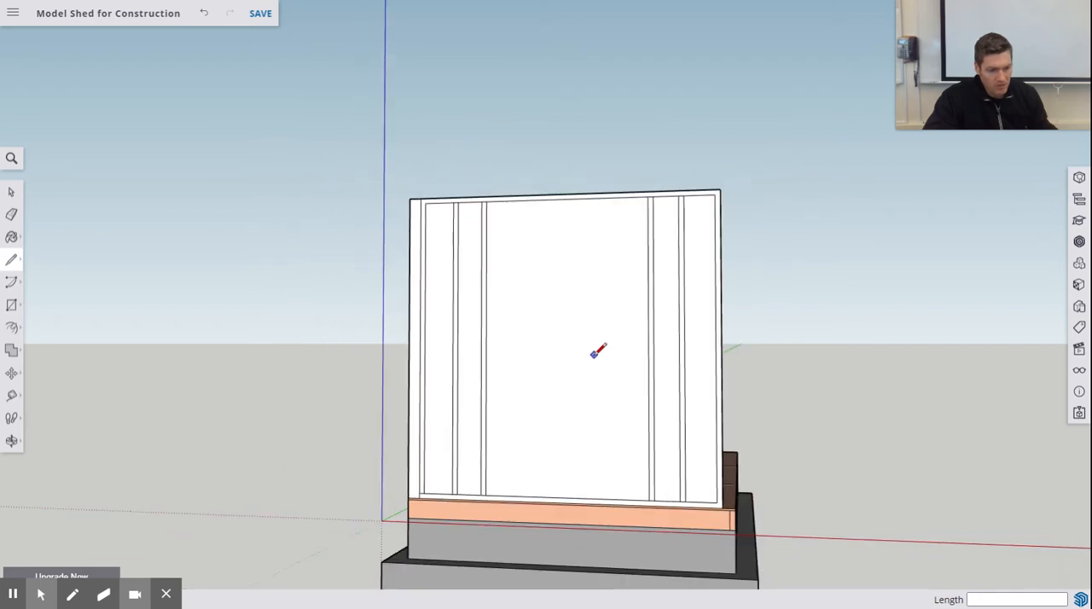
pyautogui.scroll(3, 636, 484)
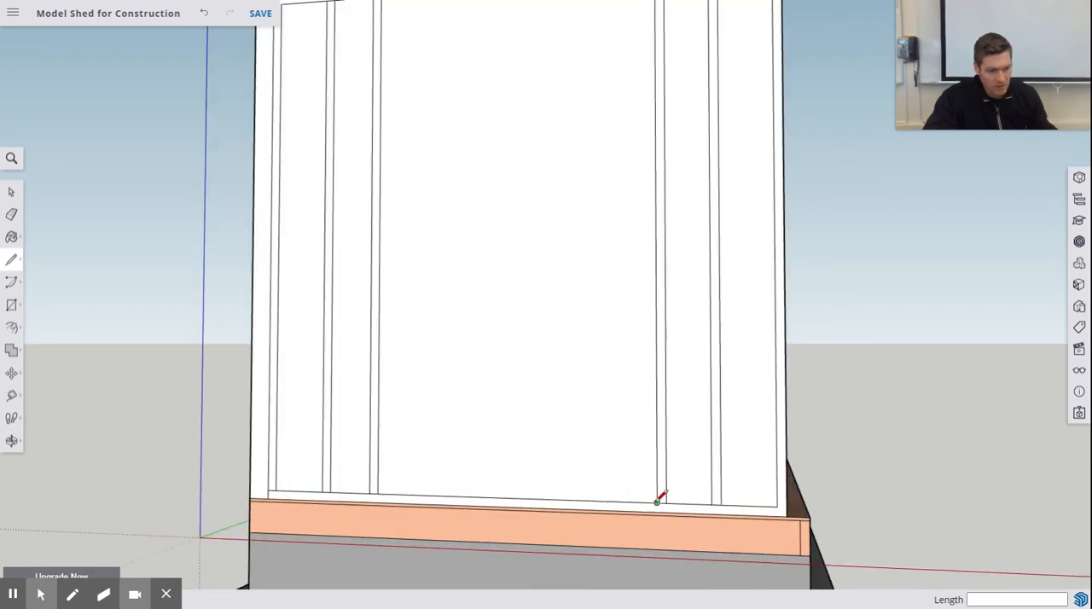
pyautogui.scroll(3, 659, 499)
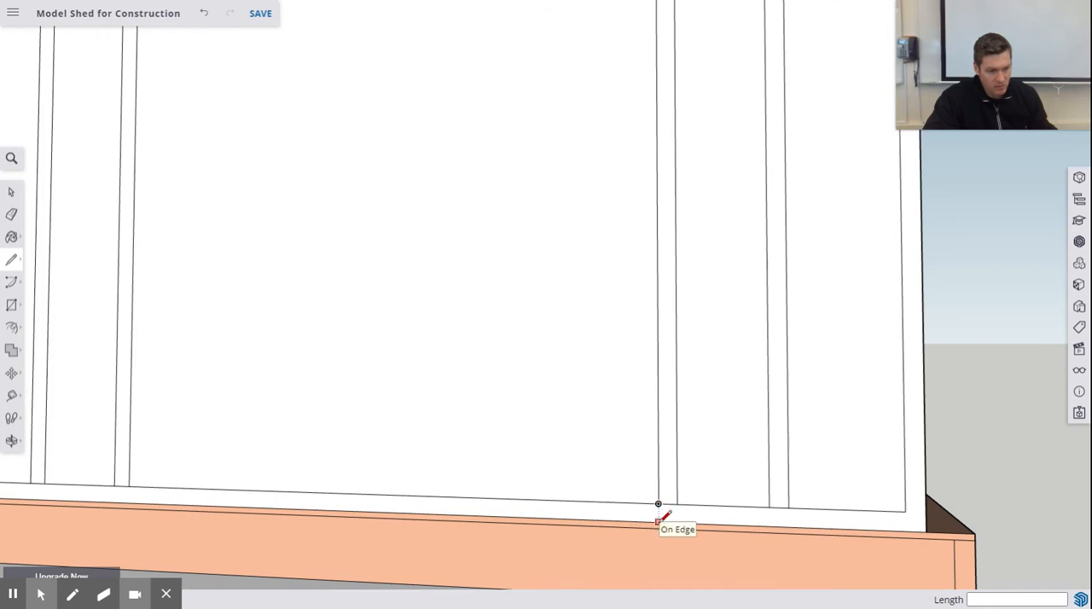
pyautogui.click(658, 521)
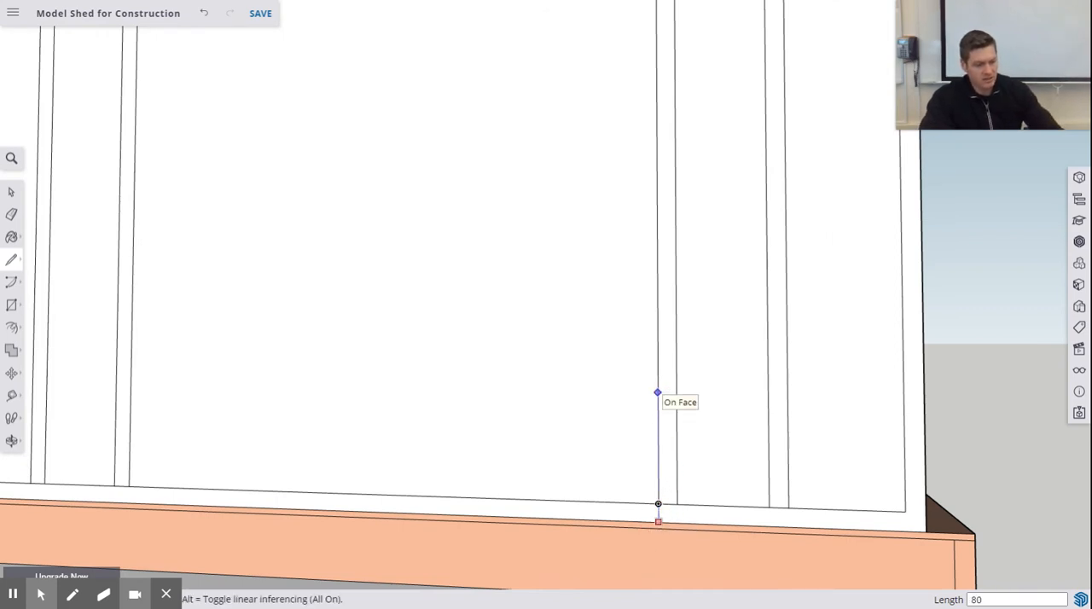
pyautogui.press('Return')
# - Draw a horizontal line across the door opening from the end of the 80" line to the opposite stud
pyautogui.scroll(2, 644, 247)
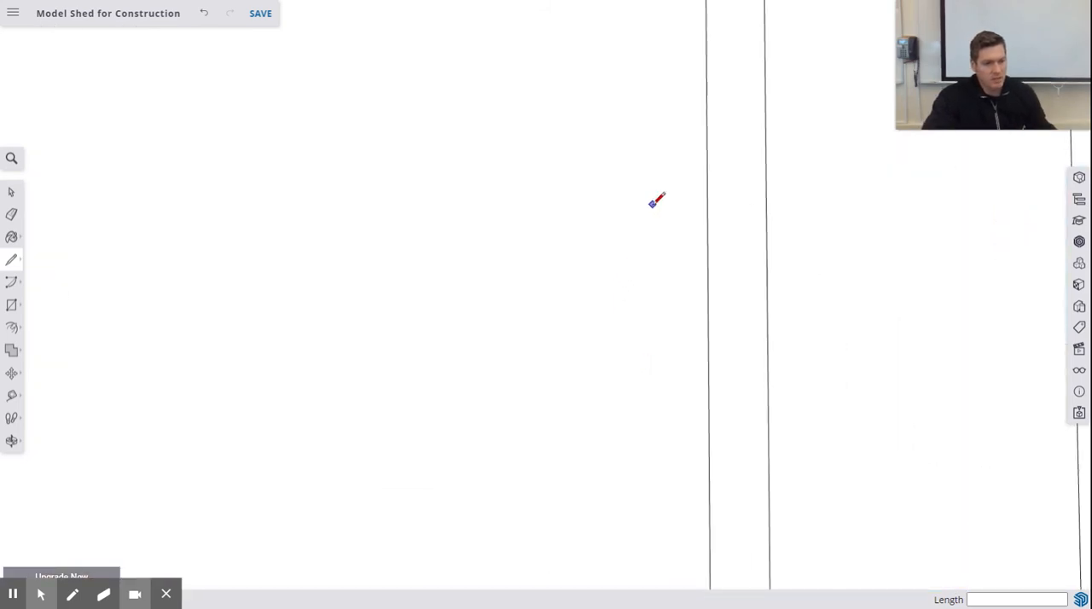
pyautogui.scroll(-5, 665, 188)
pyautogui.scroll(-3, 696, 128)
pyautogui.moveTo(693, 145); pyautogui.dragTo(682, 378, button='middle')
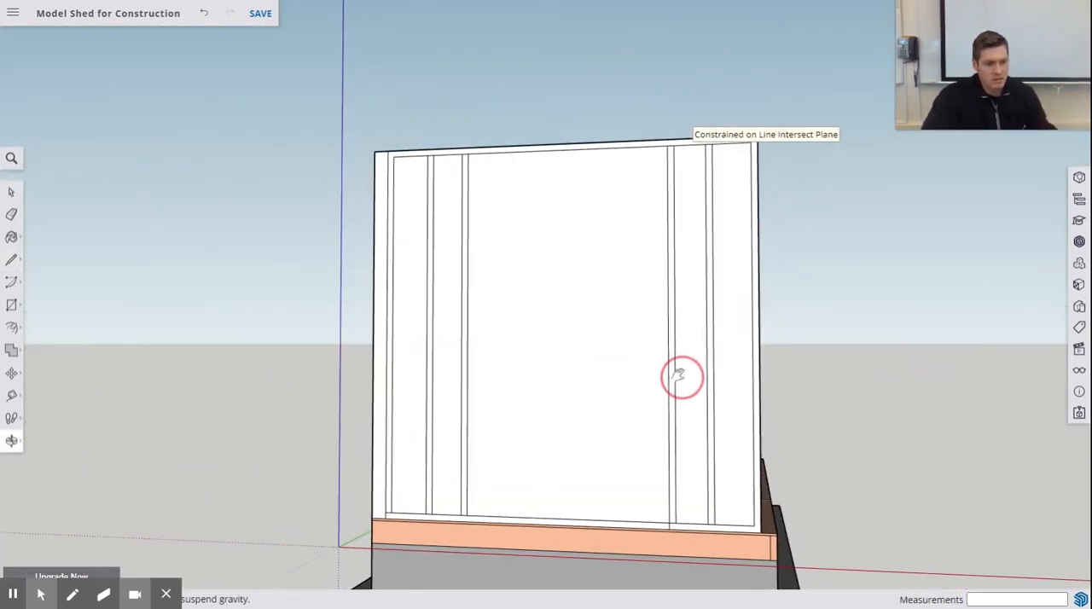
pyautogui.click(667, 182)
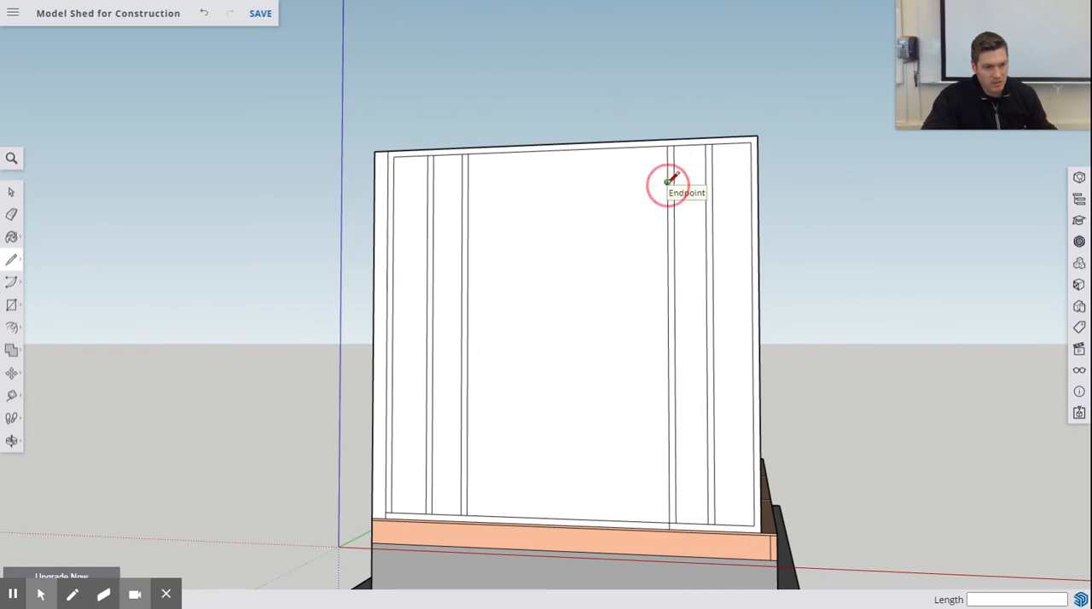
pyautogui.click(469, 188)
# - Mark 5.5" above the header's lower line on the opening's stud and draw the header's top edge across to the opposite stud
pyautogui.scroll(4, 649, 151)
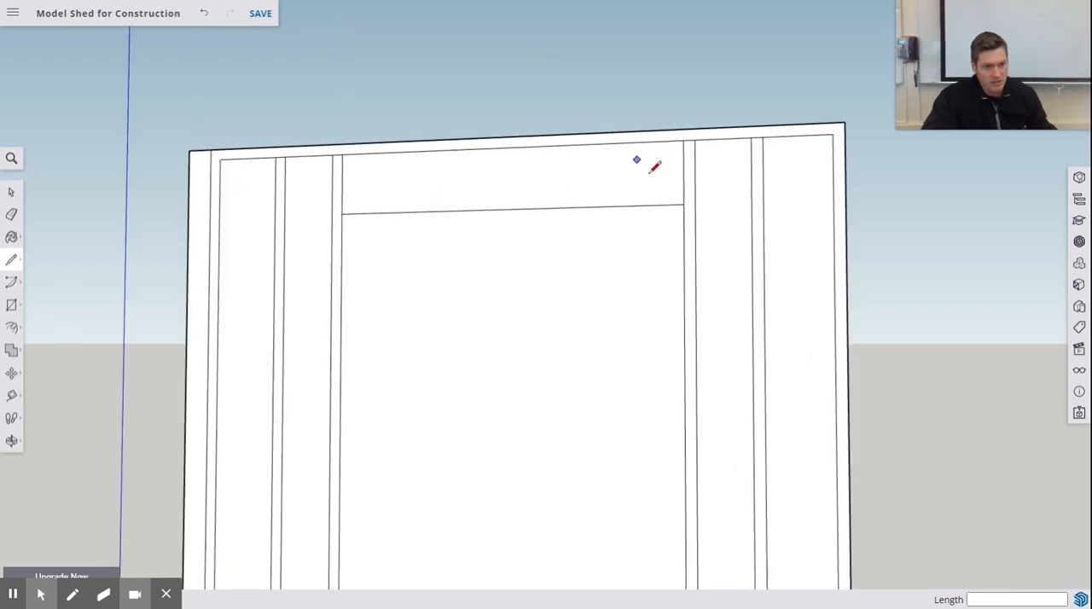
pyautogui.click(699, 216)
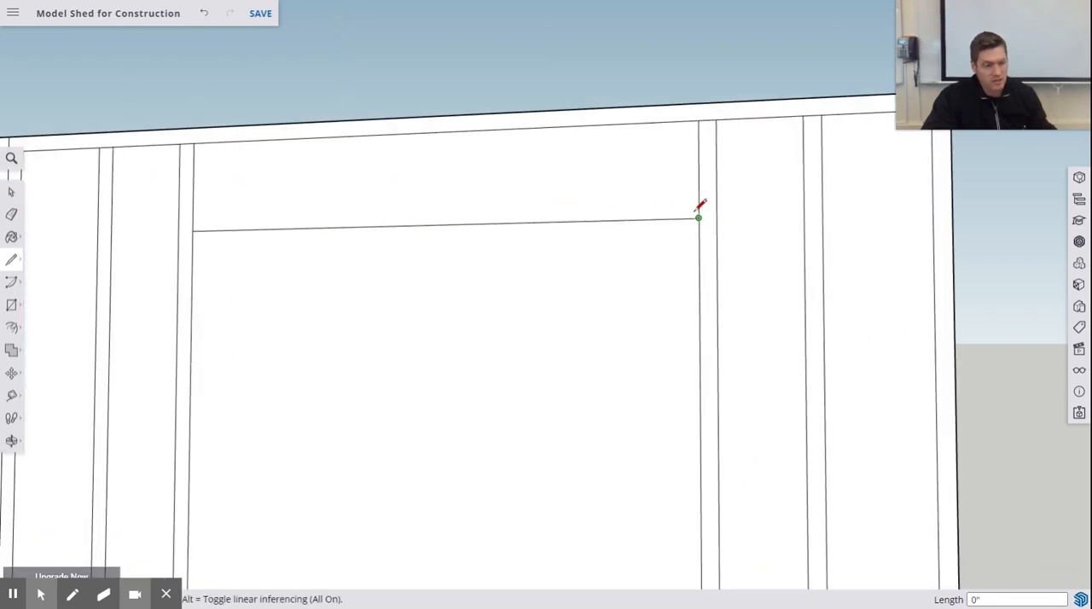
pyautogui.click(698, 144)
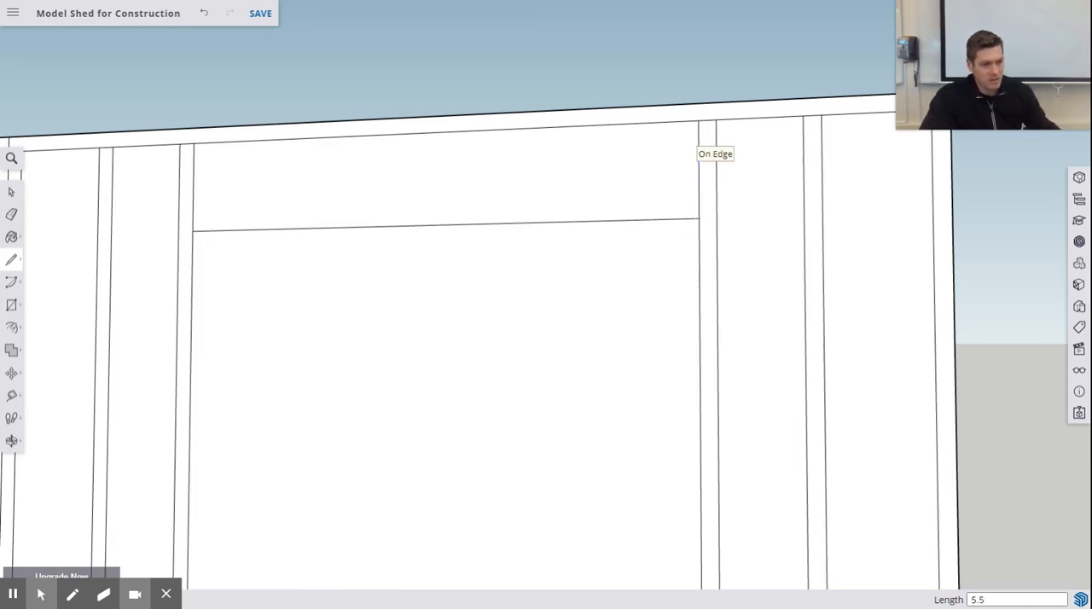
pyautogui.click(698, 154)
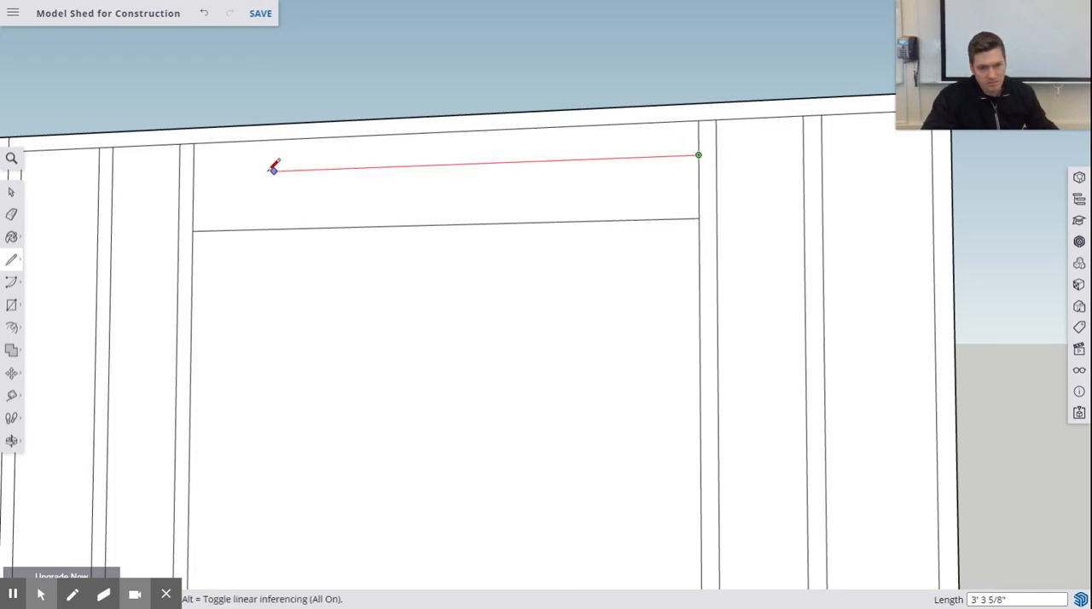
pyautogui.click(195, 174)
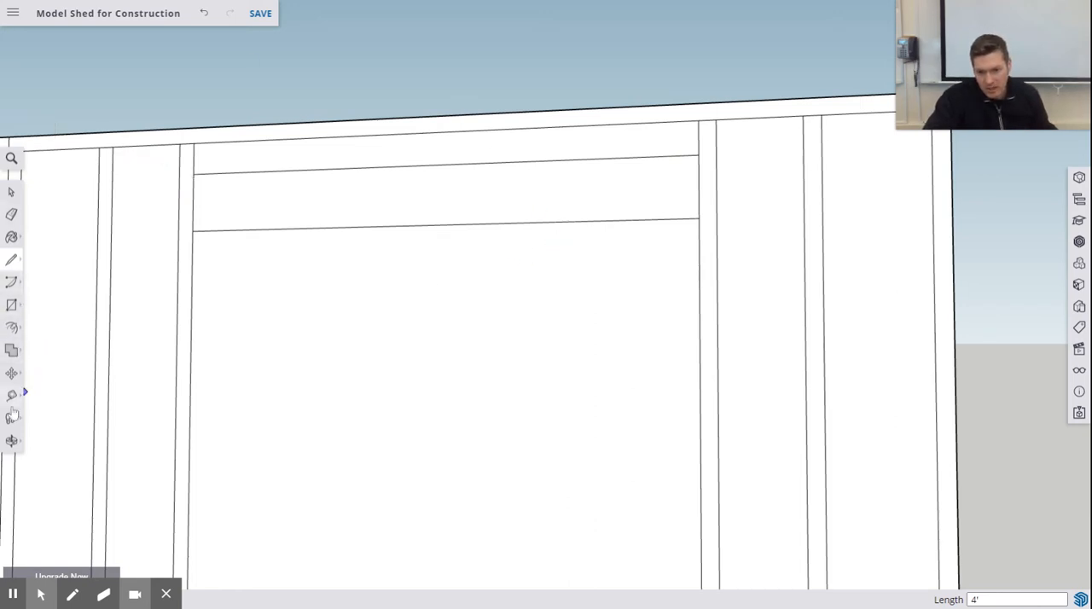
# - Push/Pull the two stud bays nearest the long framed wall and the gap above the header through the wall's 3 1/2" thickness
pyautogui.click(18, 332)
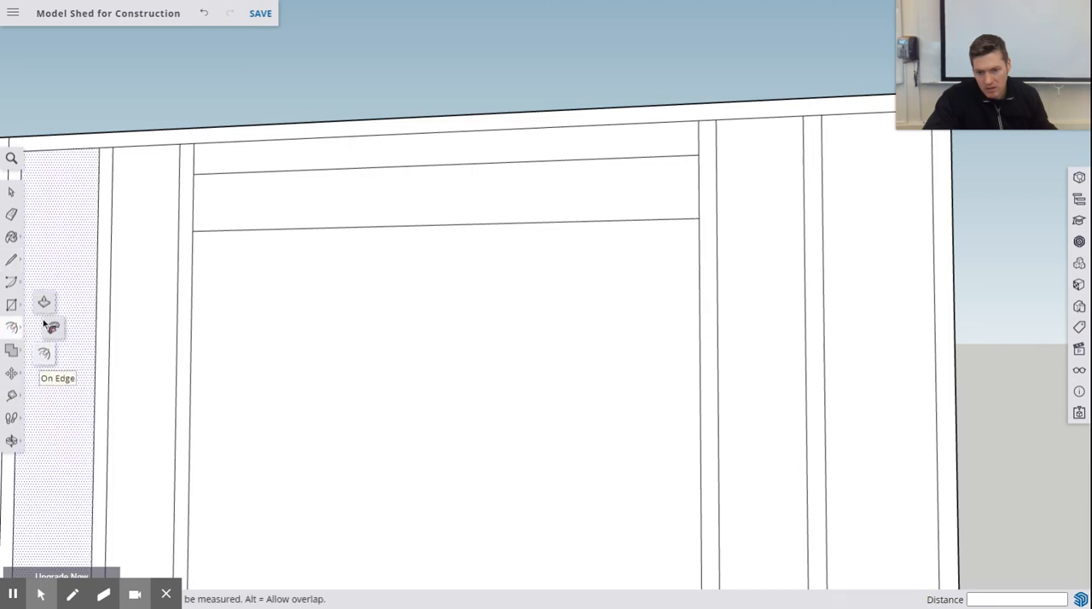
pyautogui.click(43, 302)
pyautogui.scroll(2, 544, 227)
pyautogui.scroll(-5, 550, 231)
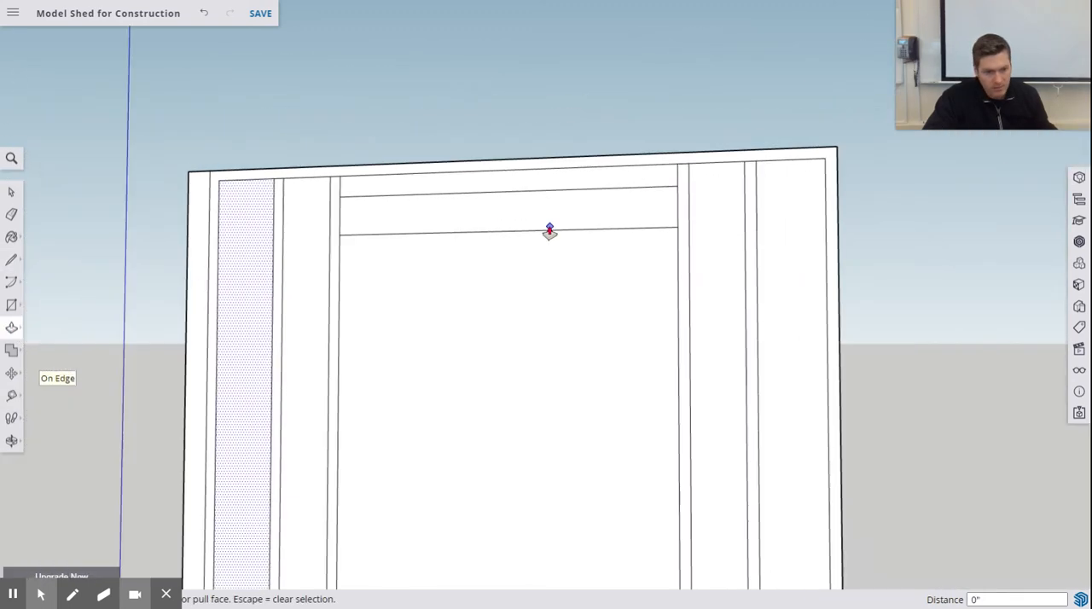
pyautogui.scroll(-3, 551, 230)
pyautogui.moveTo(554, 229); pyautogui.dragTo(468, 283, button='middle')
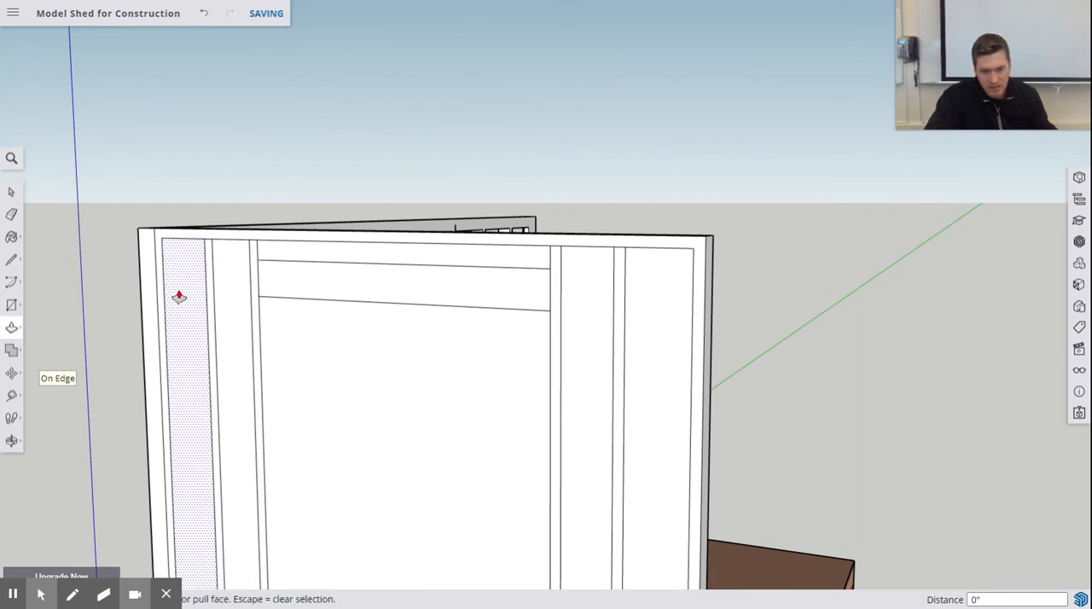
pyautogui.moveTo(179, 289); pyautogui.dragTo(296, 252)
pyautogui.moveTo(448, 298); pyautogui.dragTo(305, 317, button='middle')
pyautogui.moveTo(190, 274); pyautogui.dragTo(215, 278)
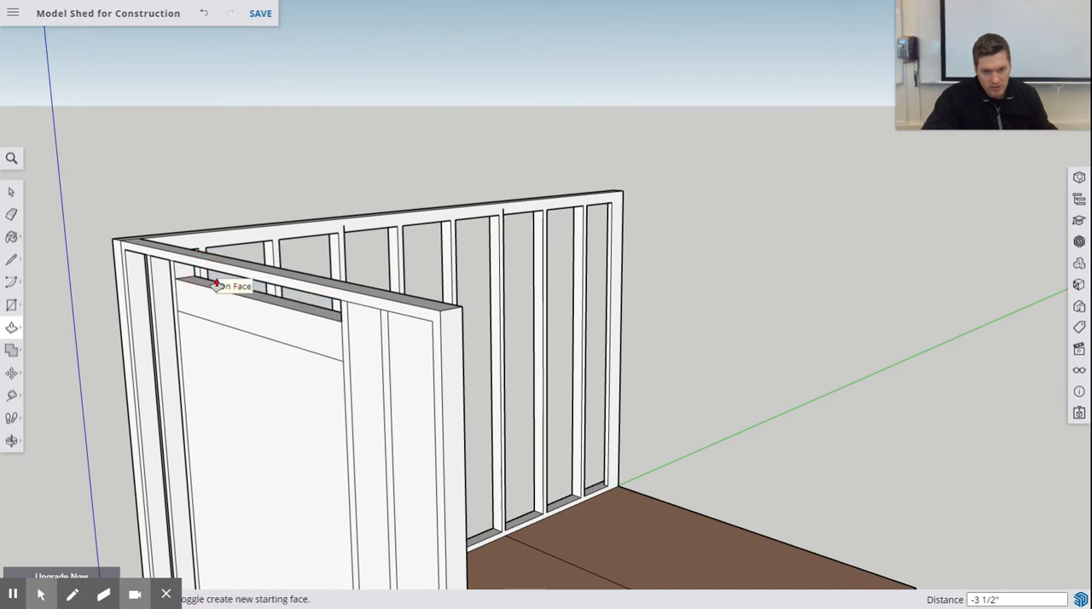
# - Push the stud bay beside the door opening, on the side away from the long framed wall, through the wall's thickness
pyautogui.moveTo(359, 332)
pyautogui.mouseDown()
pyautogui.moveTo(361, 320)
pyautogui.moveTo(403, 317)
pyautogui.moveTo(369, 321)
pyautogui.mouseUp()
pyautogui.moveTo(370, 322); pyautogui.dragTo(460, 291, button='middle')
pyautogui.scroll(-2, 504, 265)
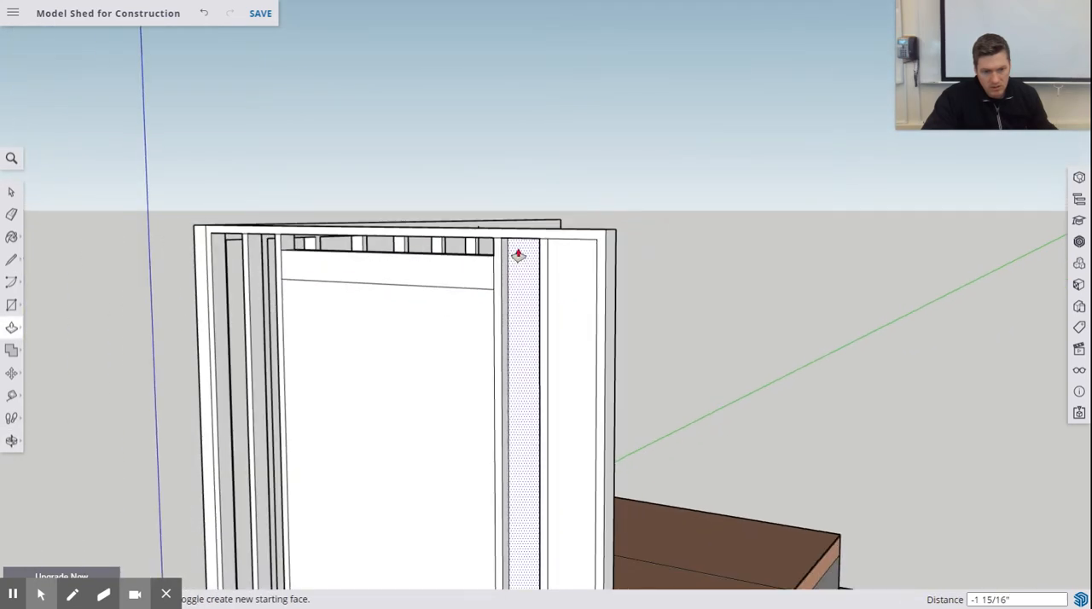
pyautogui.scroll(3, 518, 254)
pyautogui.moveTo(514, 250)
pyautogui.mouseDown()
pyautogui.moveTo(530, 252)
pyautogui.moveTo(524, 242)
pyautogui.moveTo(524, 254)
pyautogui.mouseUp()
pyautogui.moveTo(592, 290); pyautogui.dragTo(516, 264, button='middle')
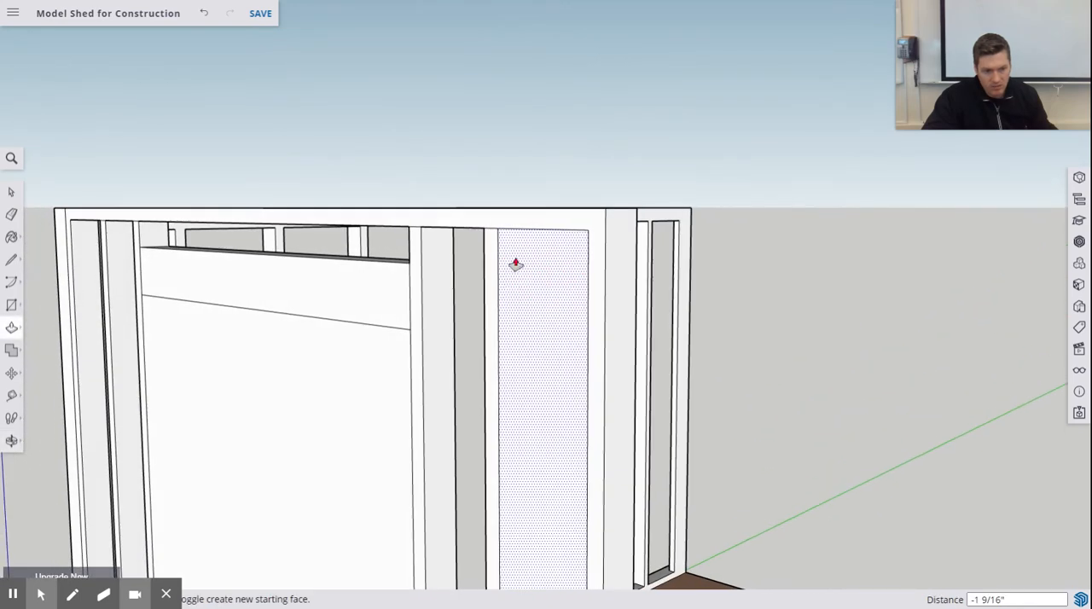
# - Push the last stud bay, next to the outer end stud, 3 1/2" through the wall
pyautogui.moveTo(515, 265); pyautogui.dragTo(547, 250)
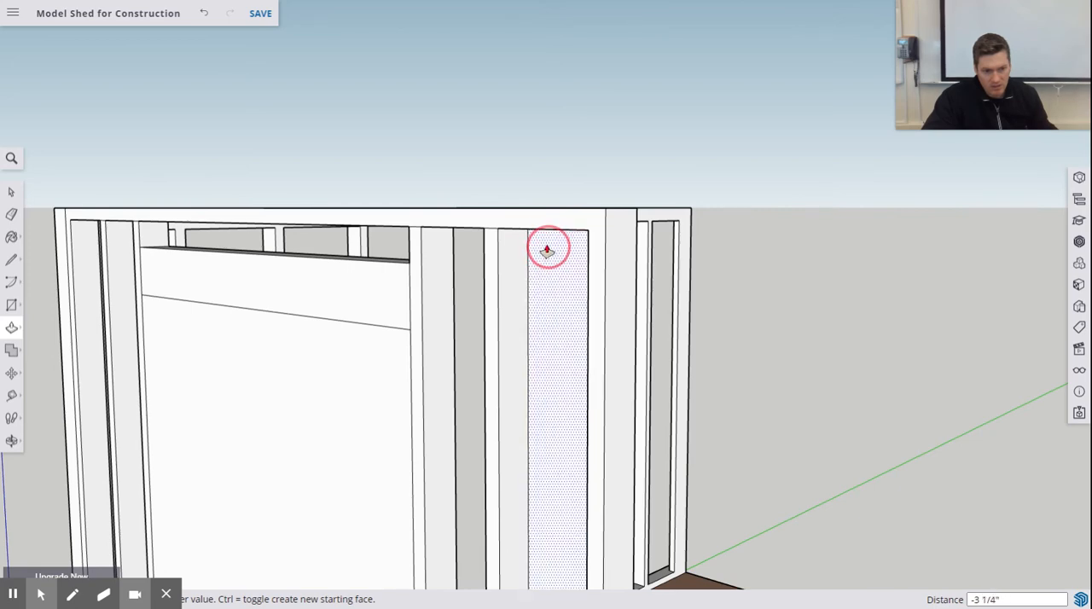
pyautogui.click(548, 250)
pyautogui.moveTo(548, 248); pyautogui.dragTo(671, 481, button='middle')
pyautogui.scroll(-2, 765, 440)
pyautogui.scroll(4, 652, 552)
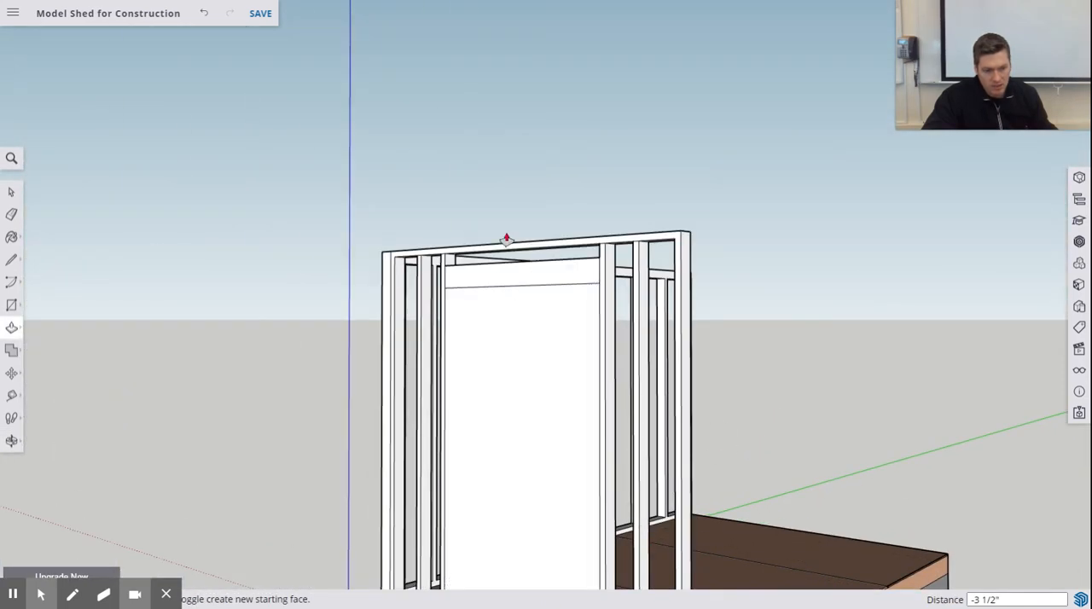
# - Push the door opening's face below the header 3 1/2" through the short end wall
pyautogui.keyDown('shift'); pyautogui.moveTo(560, 364); pyautogui.dragTo(373, 236, button='middle'); pyautogui.keyUp('shift')
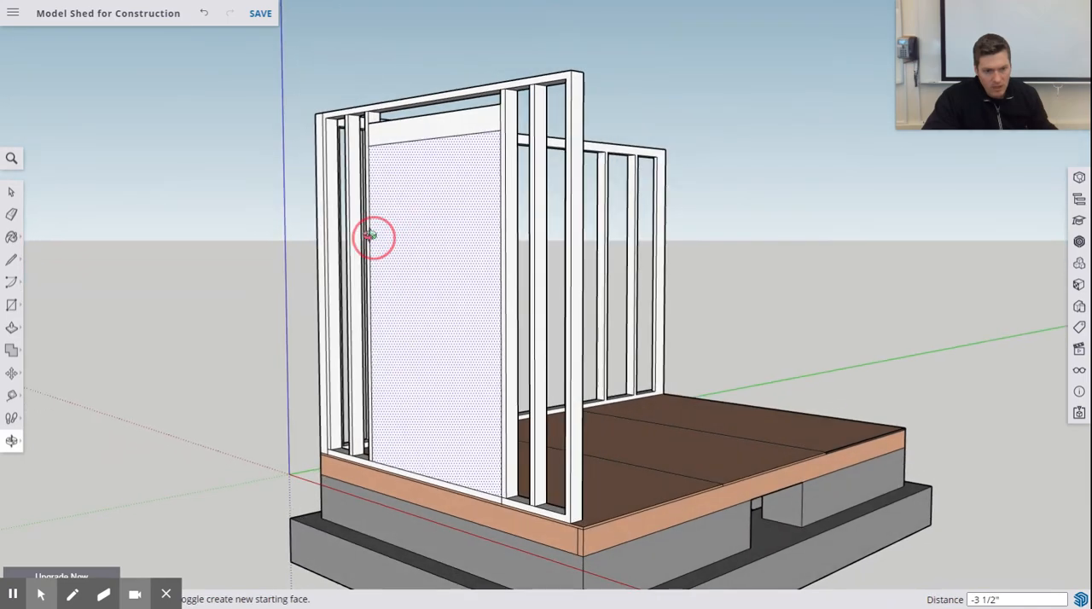
pyautogui.scroll(-2, 395, 193)
pyautogui.scroll(4, 398, 195)
pyautogui.moveTo(390, 165)
pyautogui.mouseDown()
pyautogui.moveTo(390, 151)
pyautogui.moveTo(400, 169)
pyautogui.mouseUp()
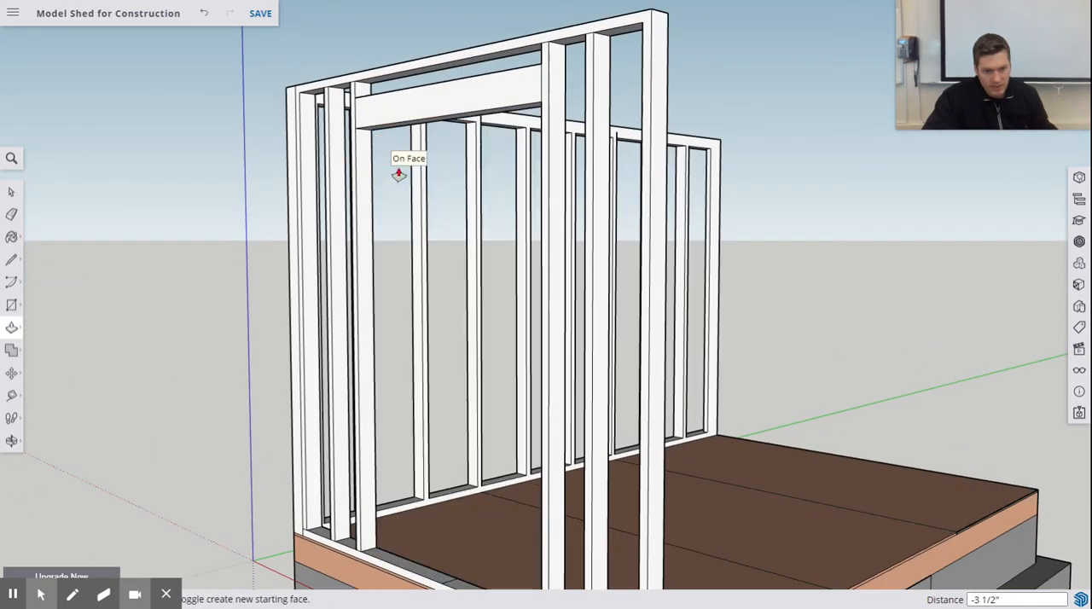
# - Inspect the short wall's door opening, header and the studs under its ends from the front
pyautogui.moveTo(400, 169); pyautogui.dragTo(626, 248, button='middle')
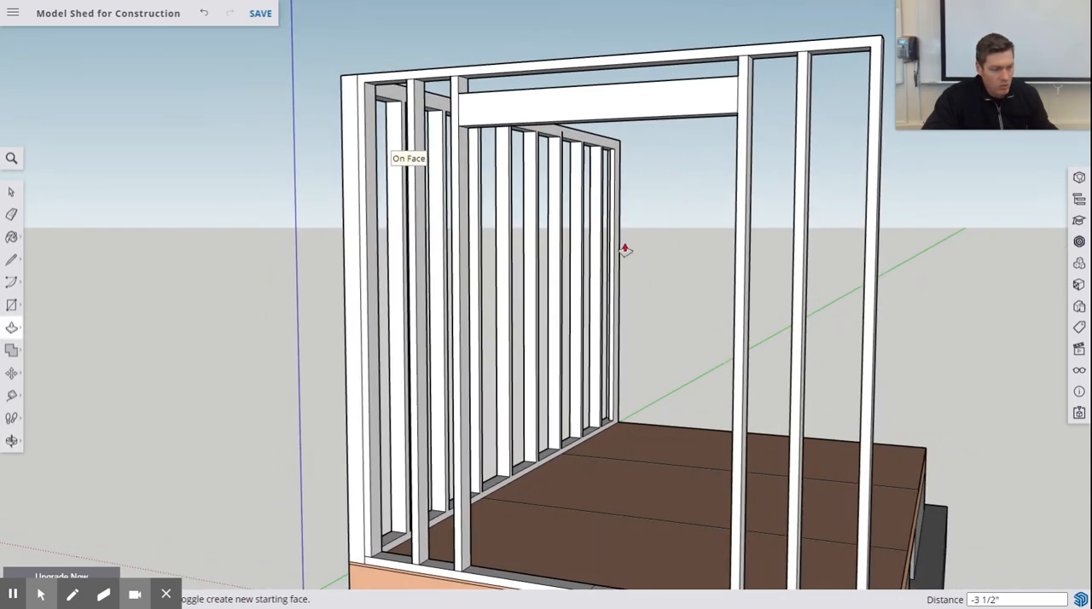
pyautogui.scroll(3, 622, 254)
pyautogui.scroll(-5, 613, 236)
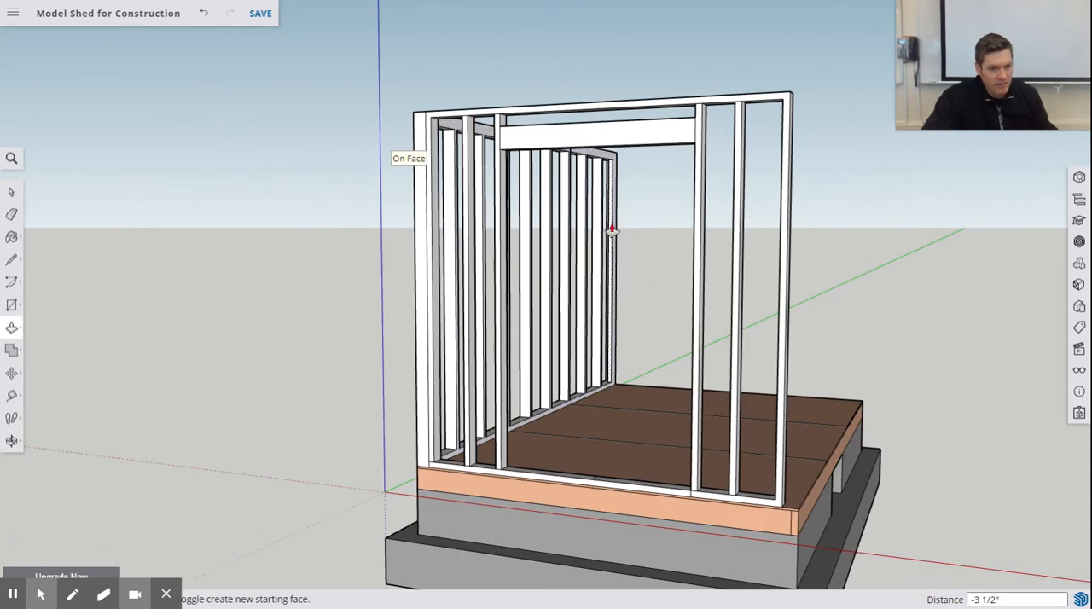
pyautogui.moveTo(577, 136); pyautogui.dragTo(624, 227, button='middle')
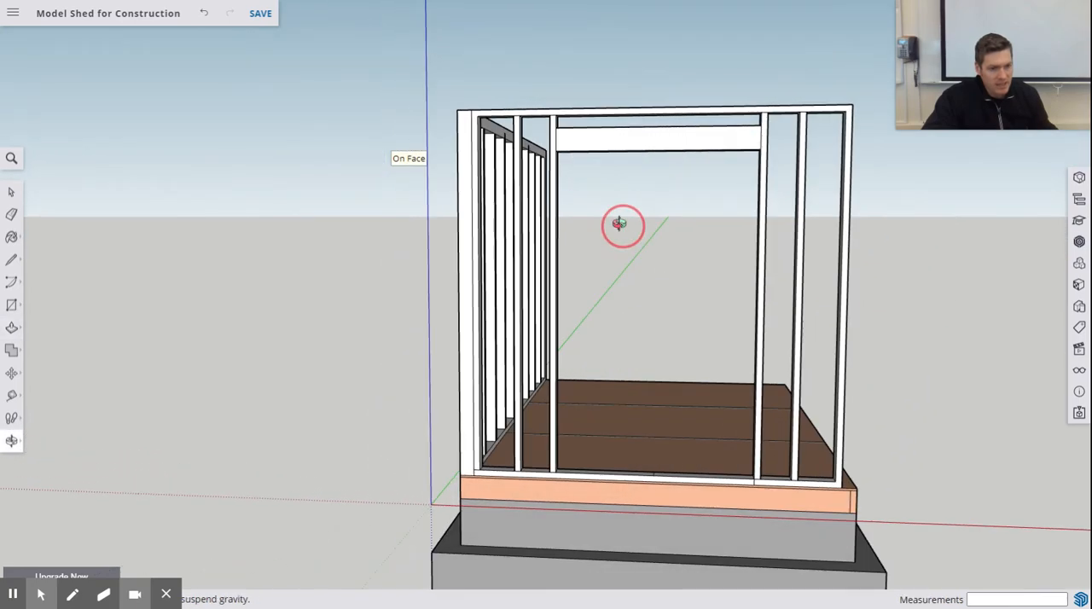
pyautogui.press('p')
pyautogui.scroll(-2, 605, 175)
pyautogui.scroll(5, 606, 162)
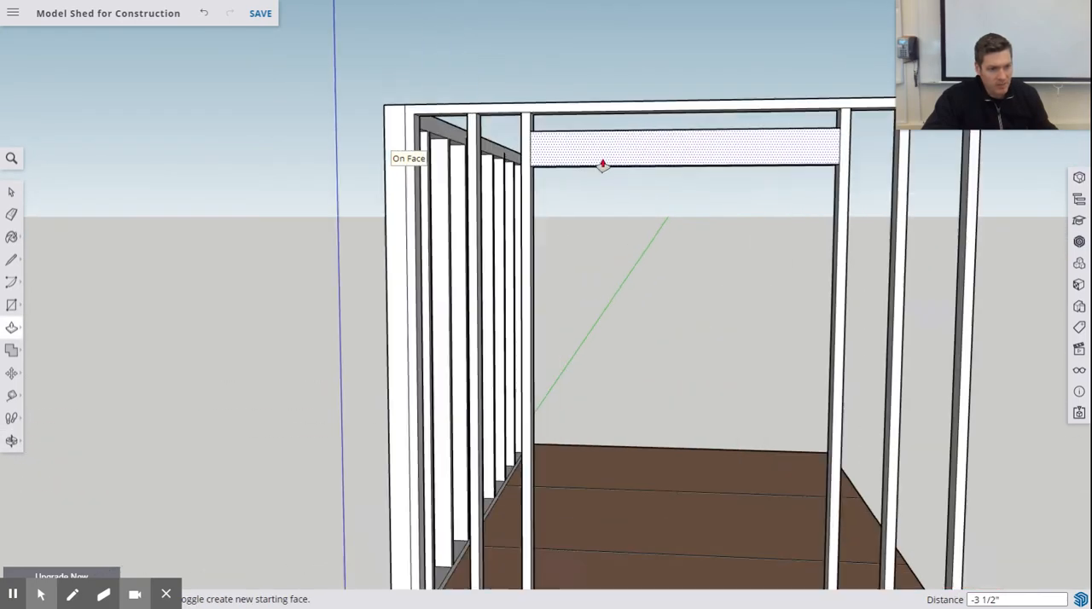
pyautogui.moveTo(602, 165); pyautogui.dragTo(568, 200, button='middle')
pyautogui.scroll(-3, 614, 205)
pyautogui.scroll(3, 568, 197)
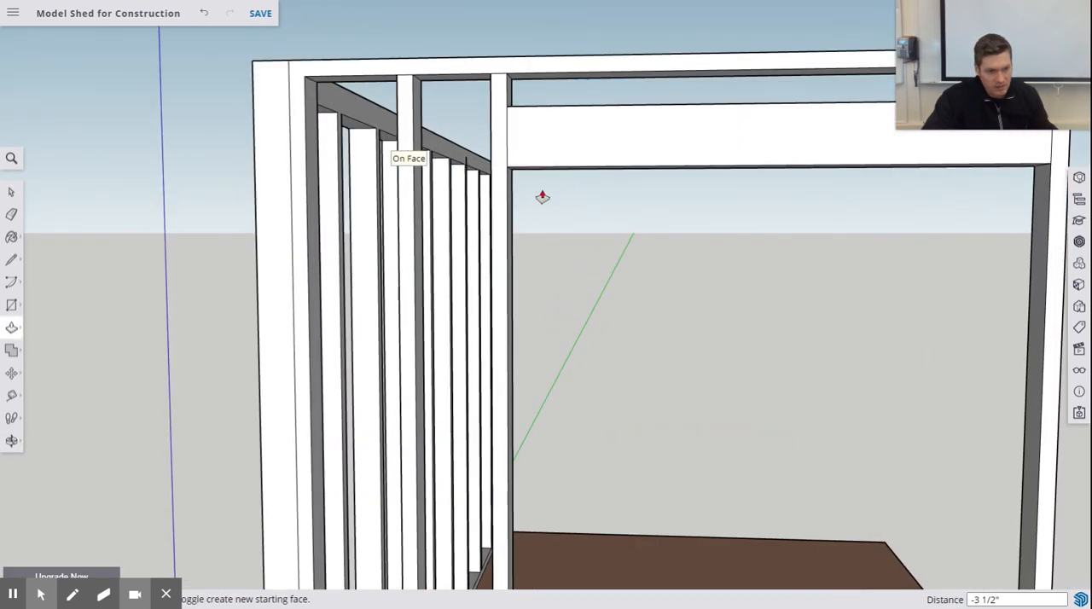
# - Try thickening the door opening's stud nearest the long framed wall by 0.5" below the header, and undo it
pyautogui.moveTo(510, 176); pyautogui.dragTo(523, 177)
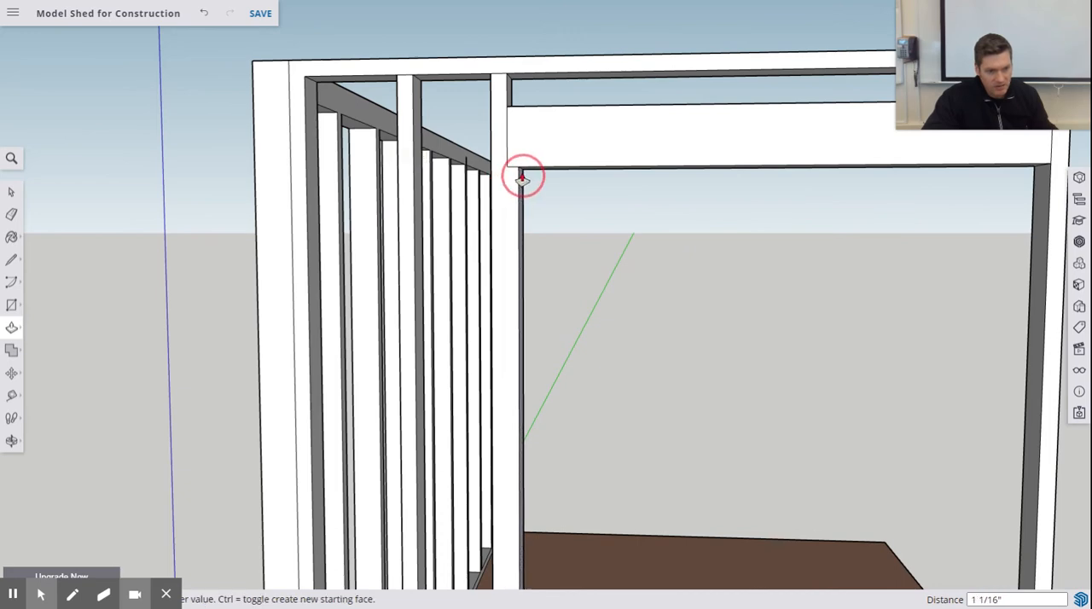
pyautogui.write('.')
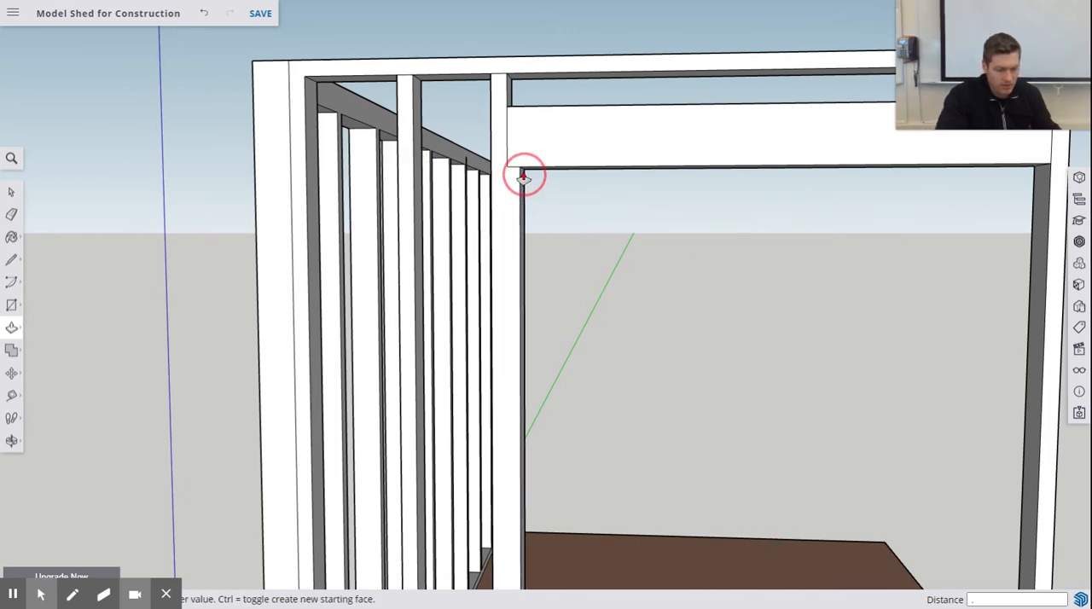
pyautogui.write('5')
pyautogui.press('Return')
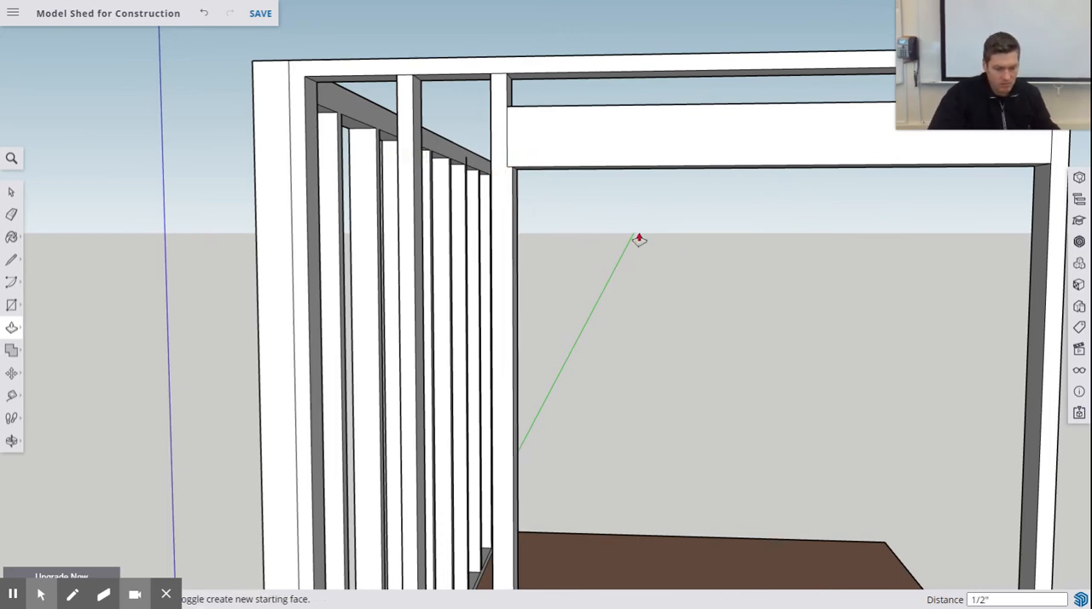
pyautogui.hotkey('ctrl', 'z')
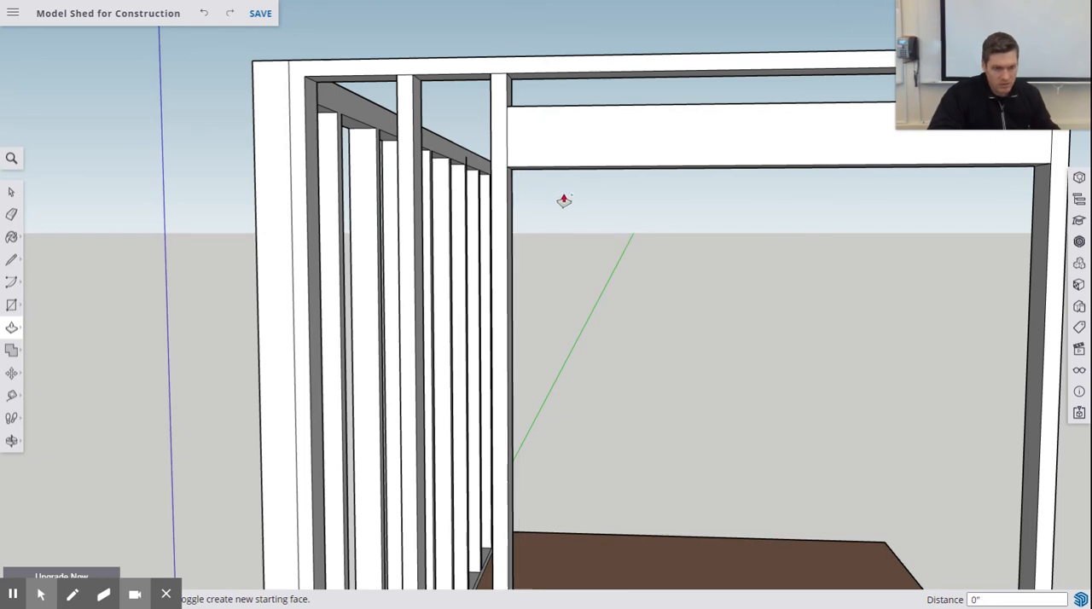
# - Push/Pull the inner faces of both door opening studs 1.5" into the opening below the header
pyautogui.click(510, 191)
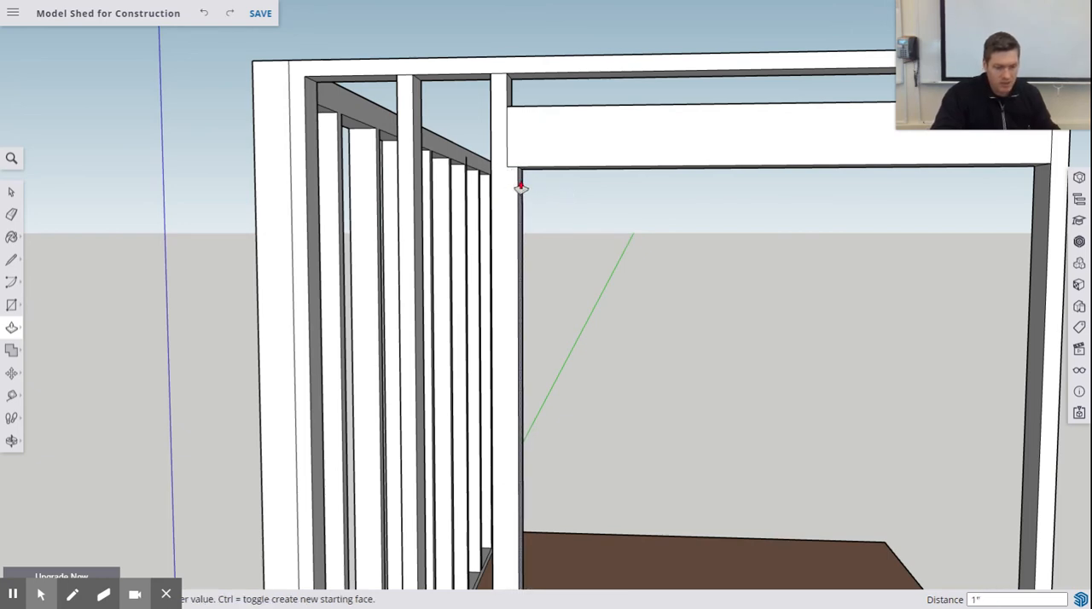
pyautogui.write('1.5')
pyautogui.press('Return')
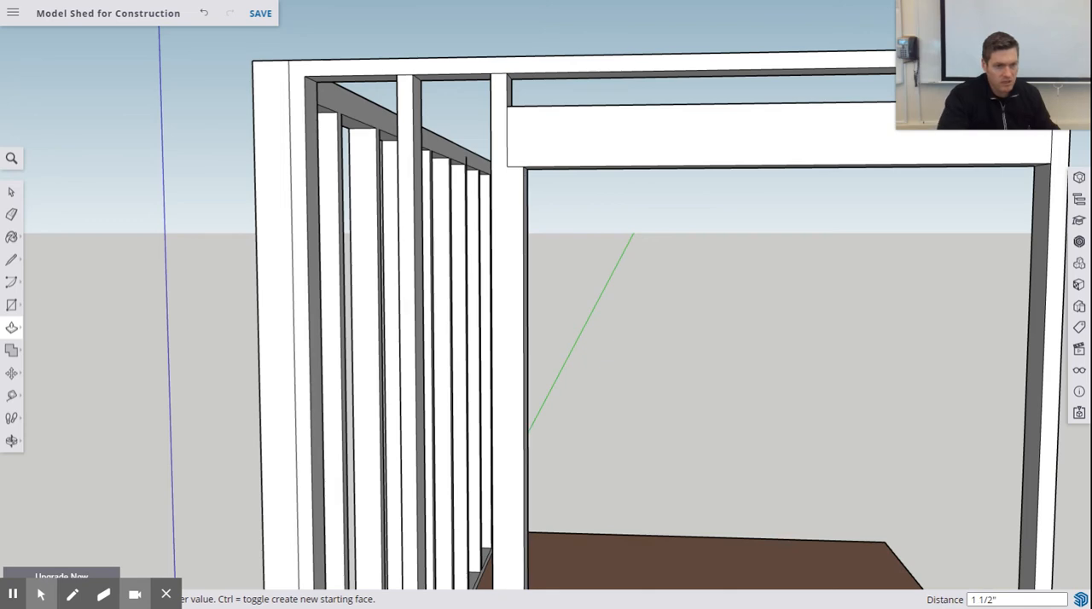
pyautogui.click(1041, 198)
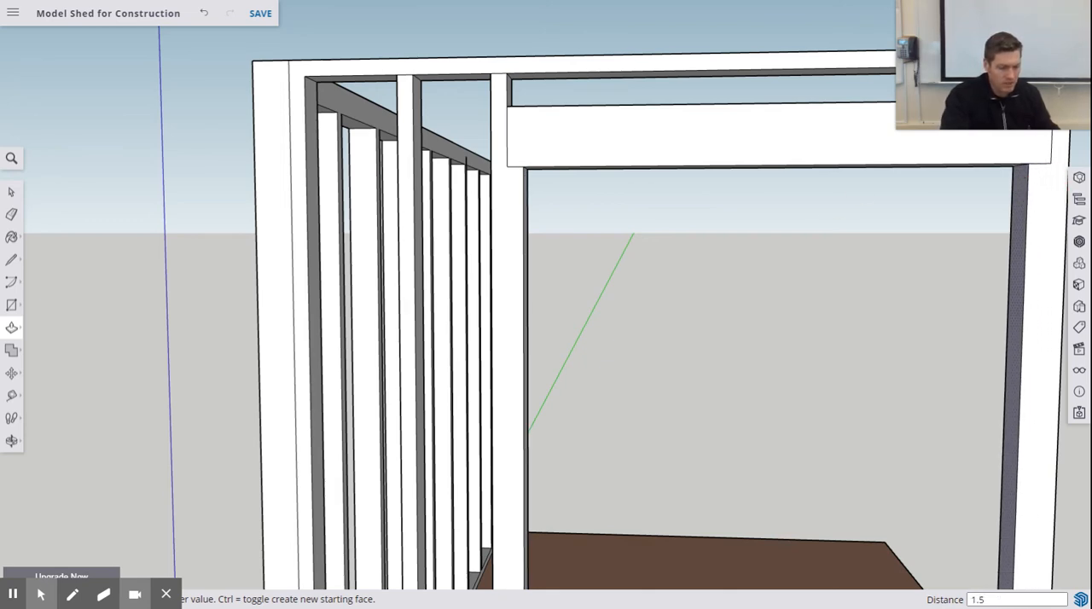
pyautogui.write('1.5')
pyautogui.press('Return')
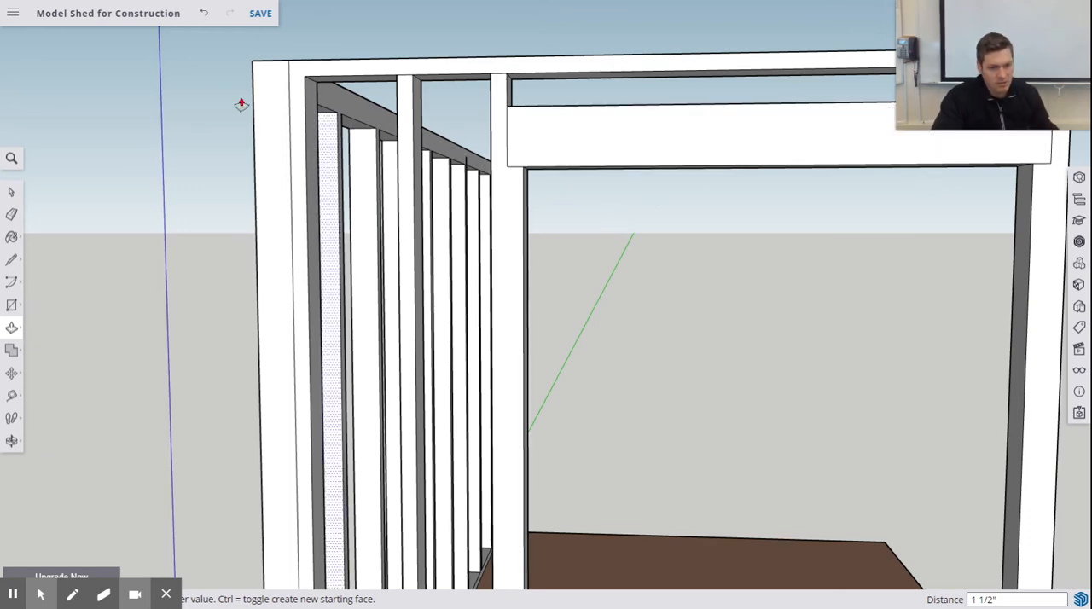
# - Draw a vertical line from the header's lower corner to the bottom plate, dividing the doubled stud nearest the long framed wall
pyautogui.click(12, 259)
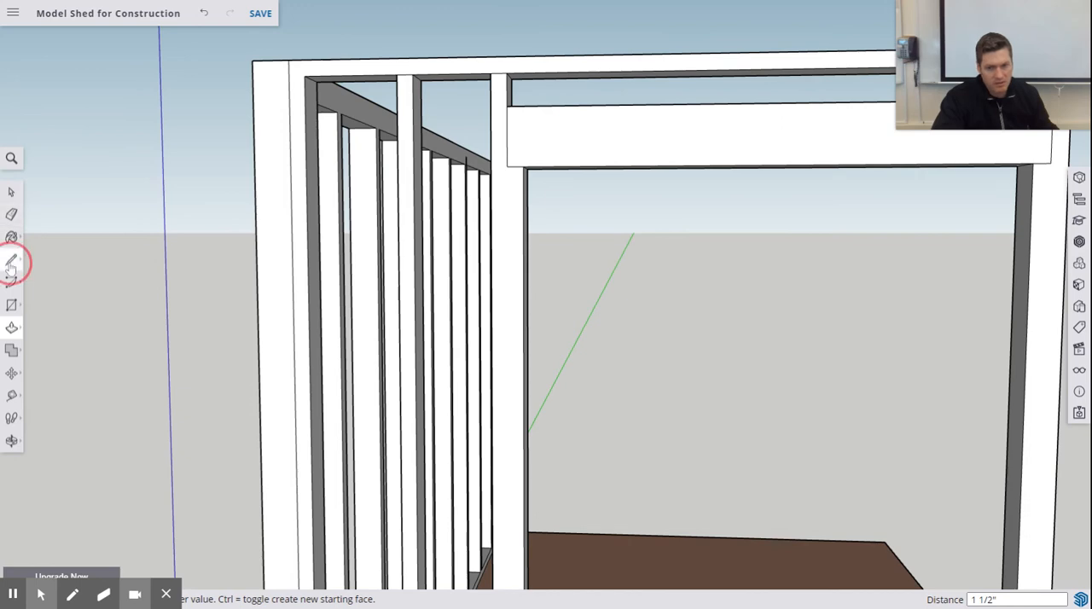
pyautogui.click(509, 167)
pyautogui.scroll(3, 511, 212)
pyautogui.scroll(-5, 514, 238)
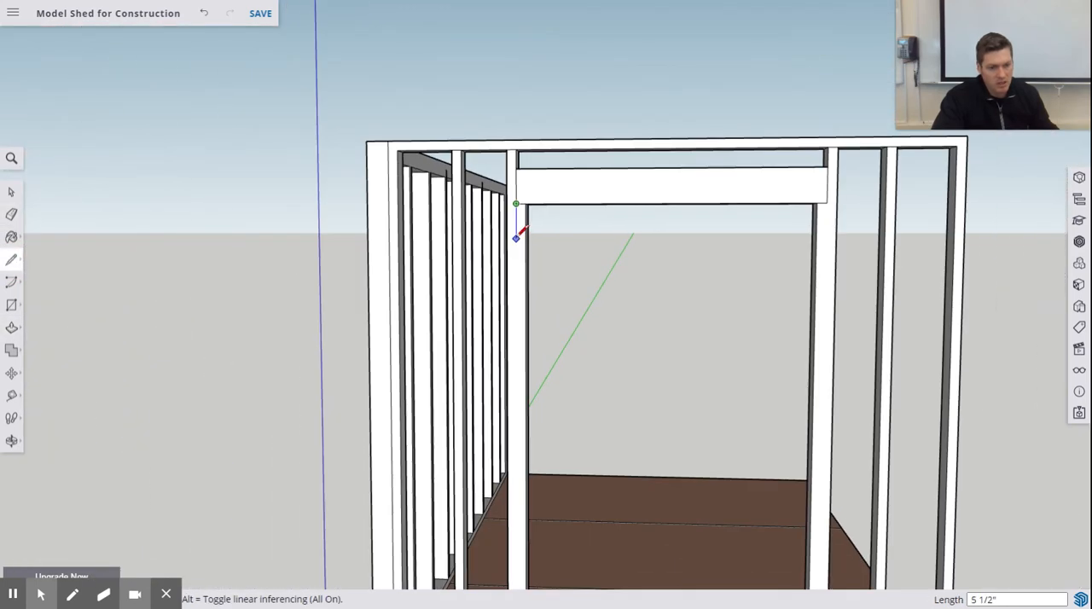
pyautogui.scroll(-5, 516, 237)
pyautogui.scroll(6, 573, 348)
pyautogui.scroll(-4, 518, 410)
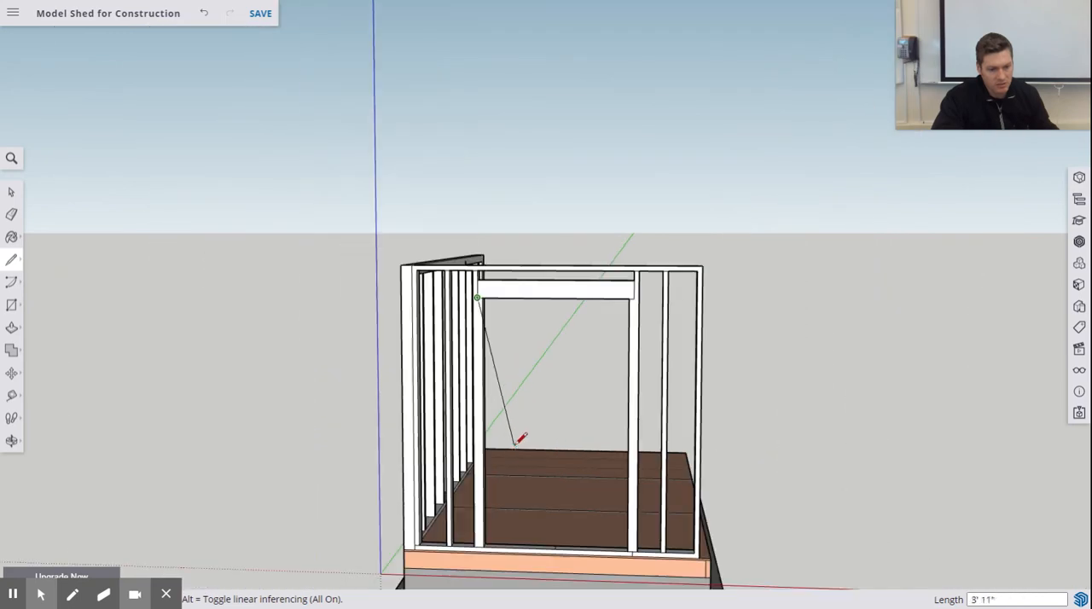
pyautogui.scroll(6, 478, 539)
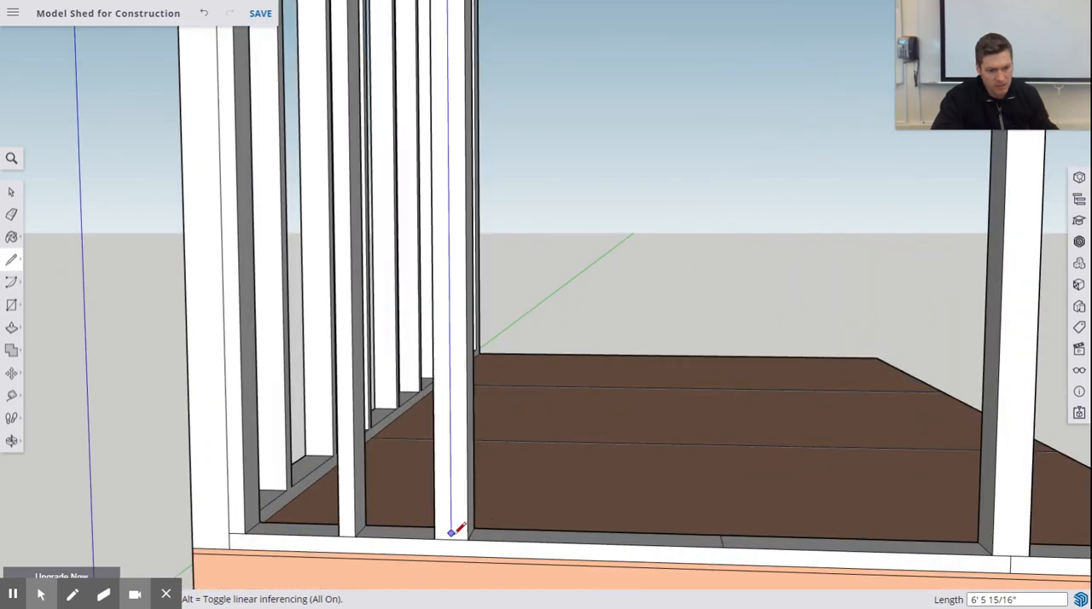
pyautogui.click(453, 537)
# - Draw the matching line from the header's other lower corner down to the bottom plate on the opposite doubled stud
pyautogui.scroll(3, 674, 273)
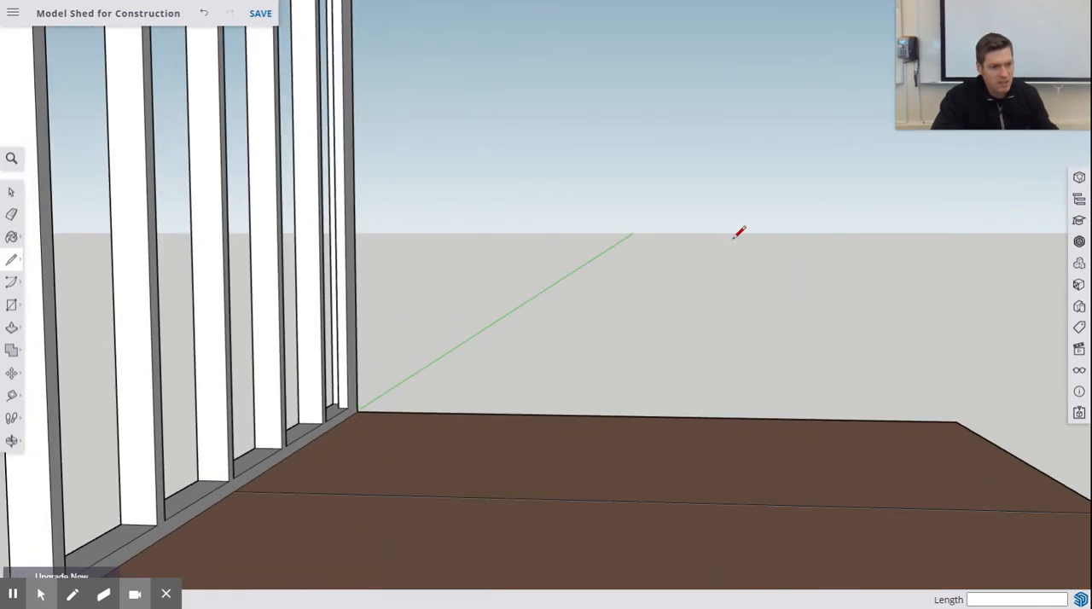
pyautogui.scroll(-8, 739, 234)
pyautogui.scroll(3, 751, 85)
pyautogui.scroll(-1, 762, 30)
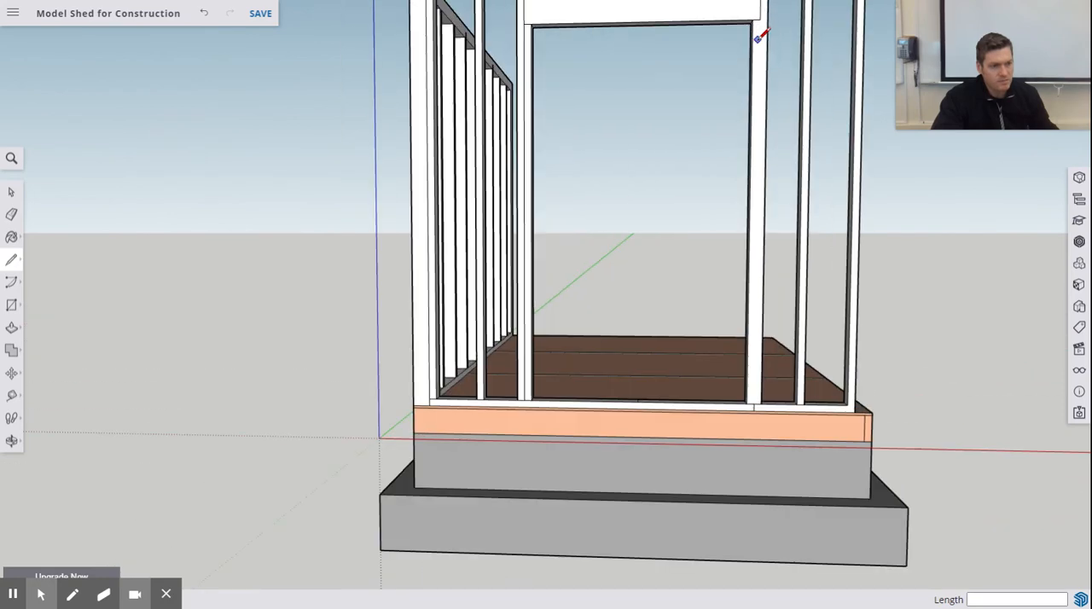
pyautogui.scroll(-2, 723, 149)
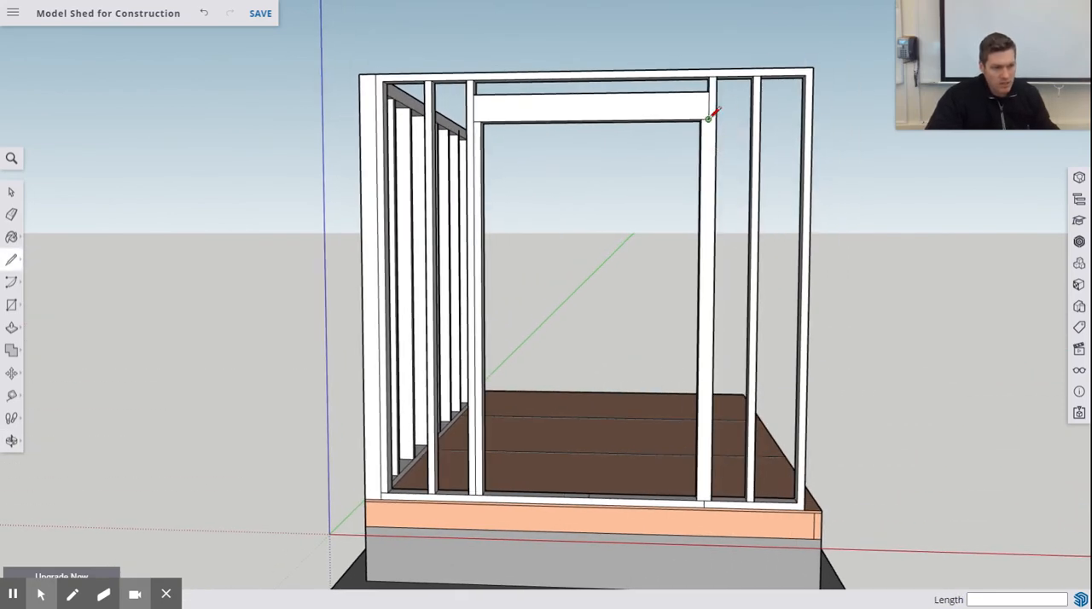
pyautogui.click(708, 120)
pyautogui.click(705, 501)
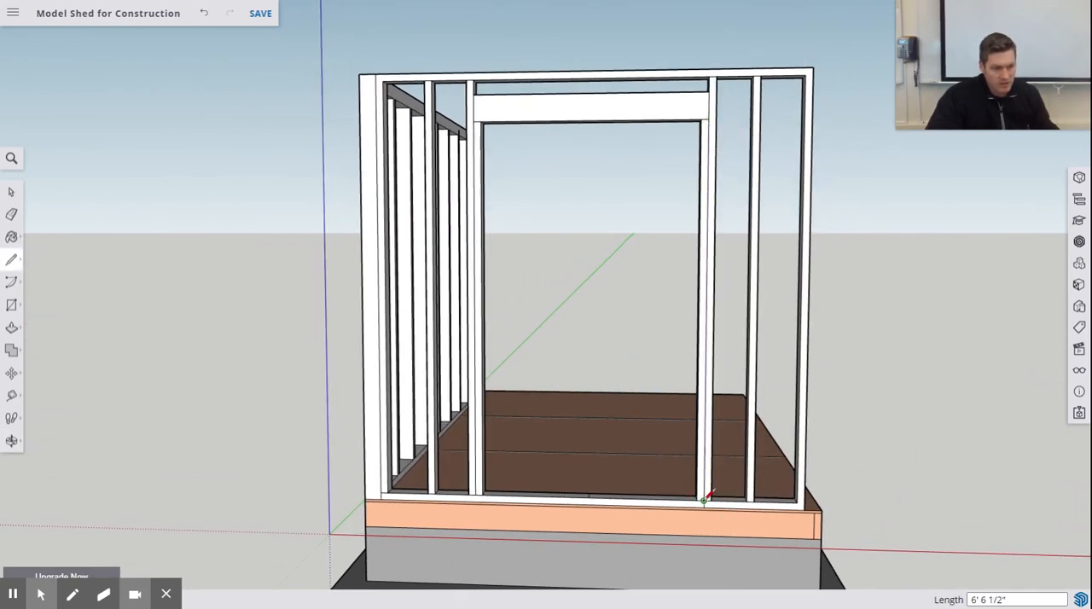
# - Erase the stray edges on the bottom plate in the door opening and below its outer doubled stud
pyautogui.click(11, 214)
pyautogui.scroll(5, 695, 503)
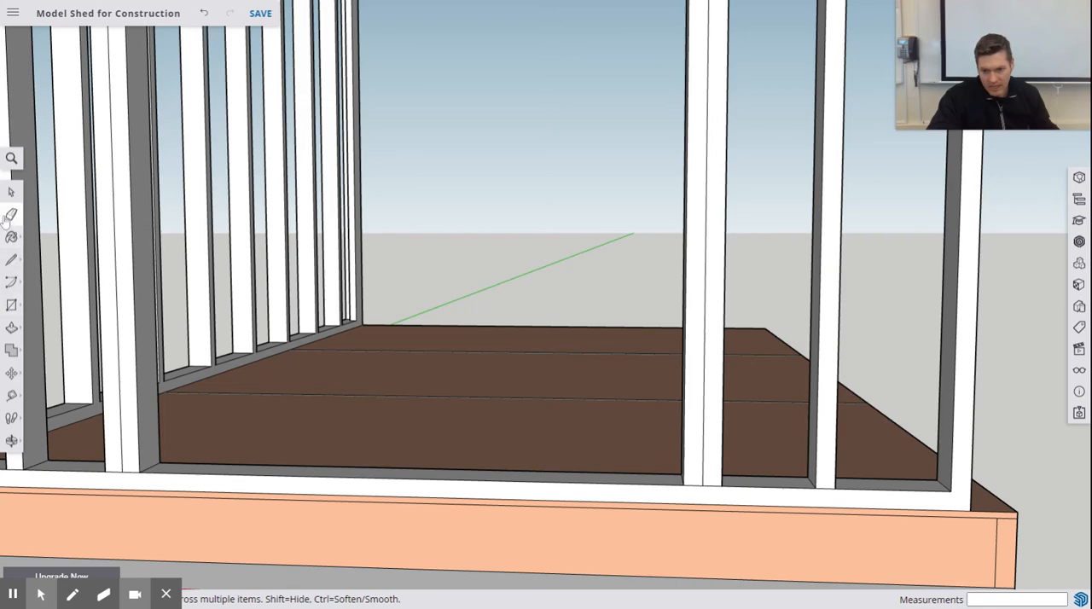
# - Try pushing the bottom plate's section between the door studs down 1 1/2" to the floor deck
pyautogui.click(11, 326)
pyautogui.moveTo(214, 425); pyautogui.dragTo(176, 471, button='middle')
pyautogui.scroll(3, 378, 315)
pyautogui.scroll(-1, 409, 308)
pyautogui.scroll(-4, 409, 308)
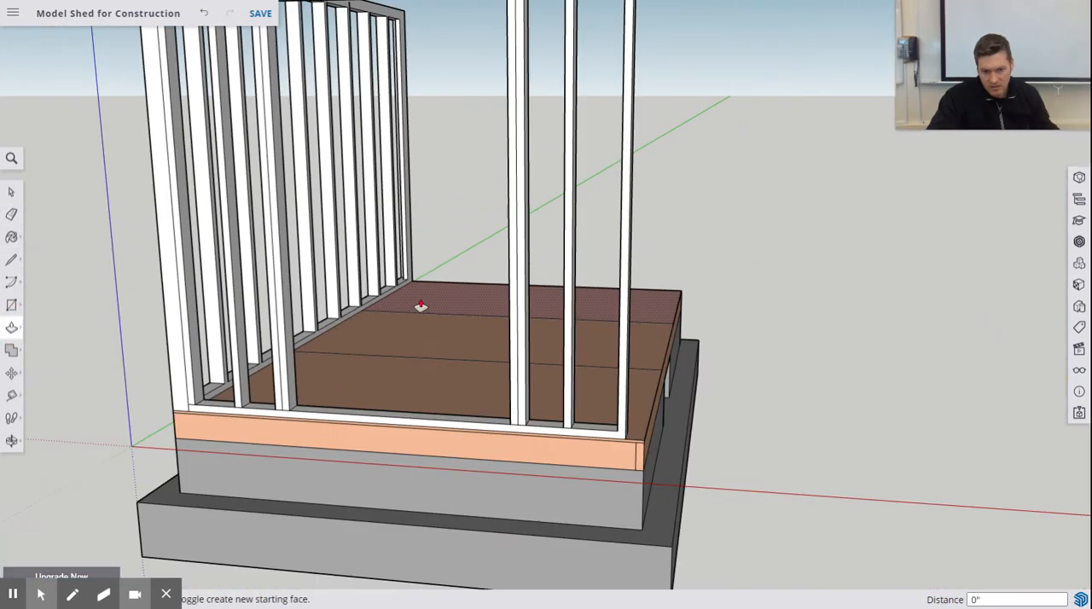
pyautogui.moveTo(353, 416); pyautogui.dragTo(330, 438, button='middle')
pyautogui.scroll(5, 299, 402)
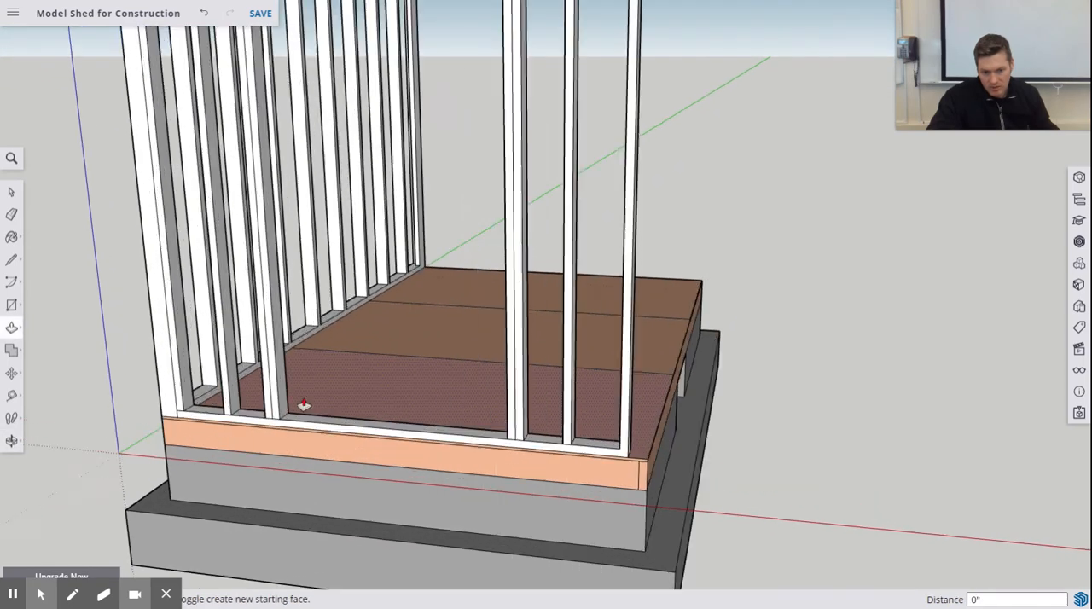
pyautogui.moveTo(290, 439); pyautogui.dragTo(290, 453)
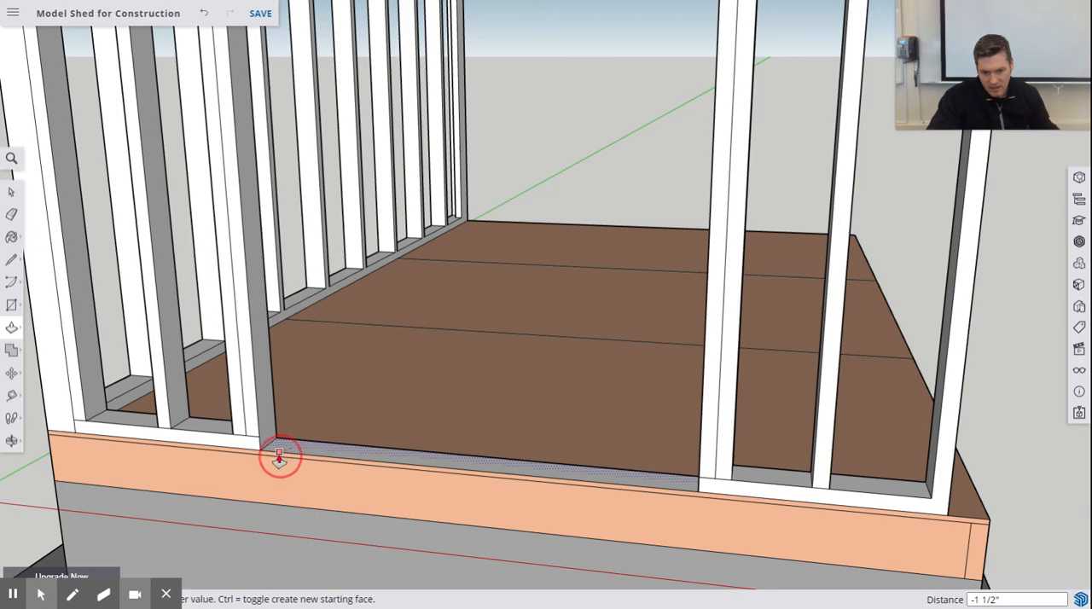
# - Undo the removal of the bottom plate across the door opening
pyautogui.moveTo(538, 439); pyautogui.dragTo(508, 412, button='middle')
pyautogui.scroll(2, 476, 372)
pyautogui.scroll(-2, 475, 372)
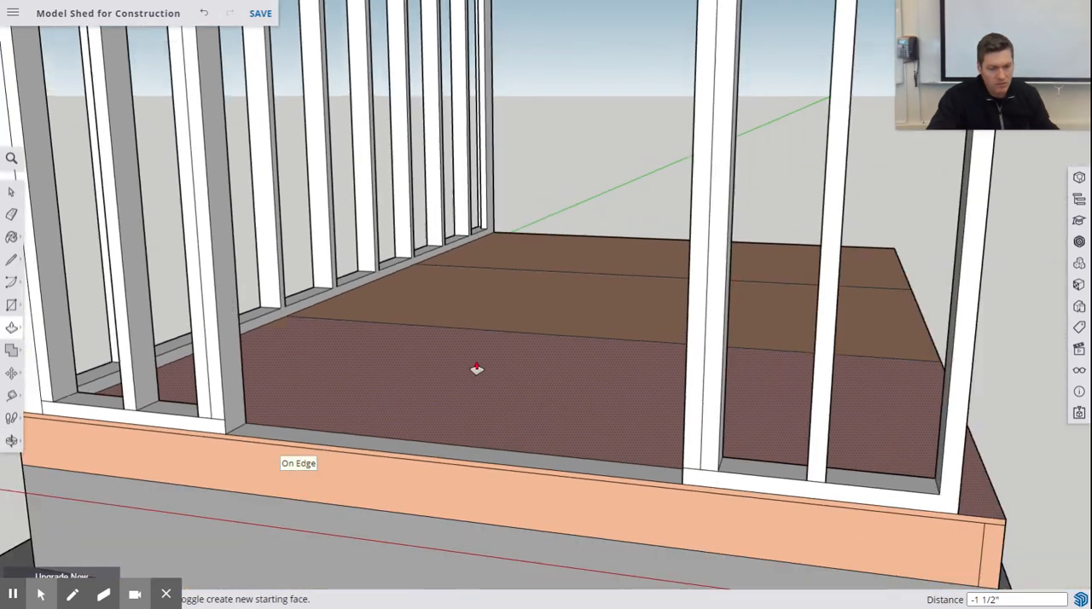
pyautogui.click(476, 372)
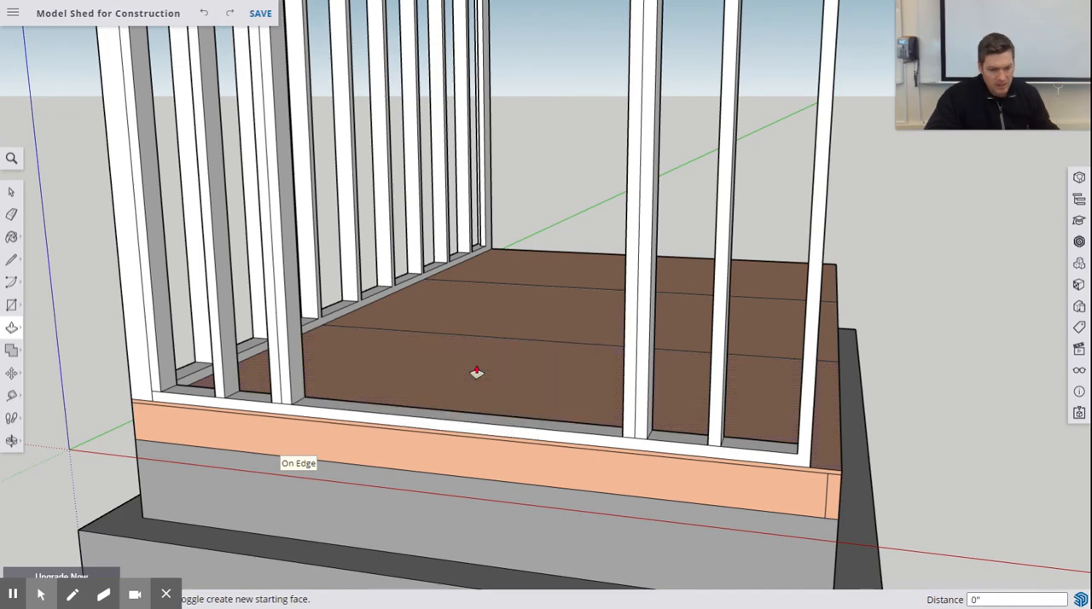
pyautogui.scroll(2, 533, 208)
pyautogui.scroll(-4, 533, 208)
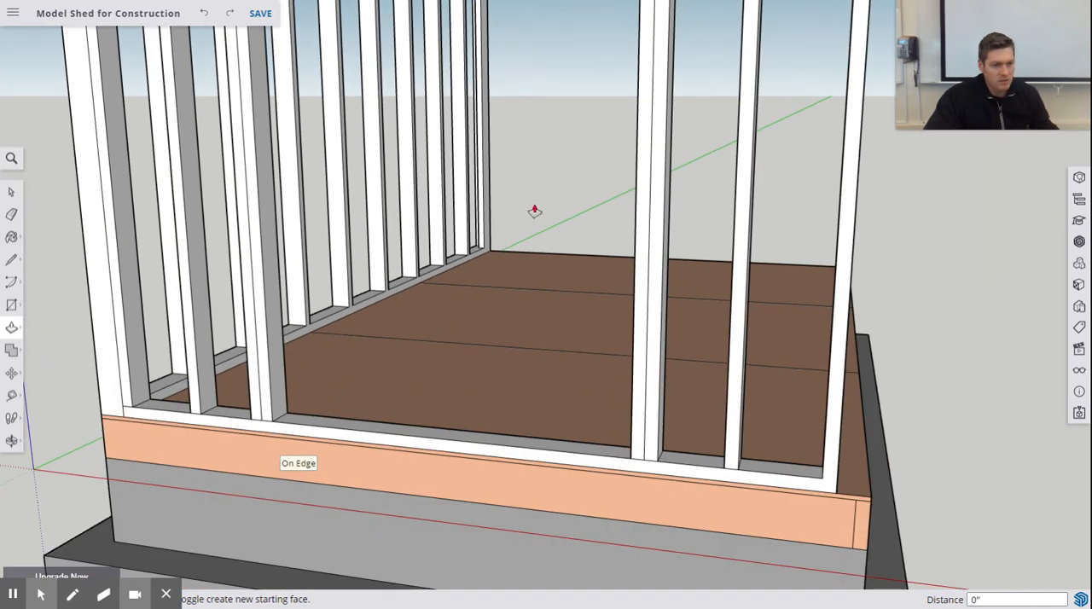
# - Pull the top plate's underside down 1.5" in the stud bay nearest the long framed wall
pyautogui.moveTo(536, 209); pyautogui.dragTo(521, 279, button='middle')
pyautogui.moveTo(294, 149); pyautogui.dragTo(261, 91, button='middle')
pyautogui.scroll(3, 231, 84)
pyautogui.moveTo(196, 99); pyautogui.dragTo(182, 89, button='middle')
pyautogui.scroll(-1, 180, 96)
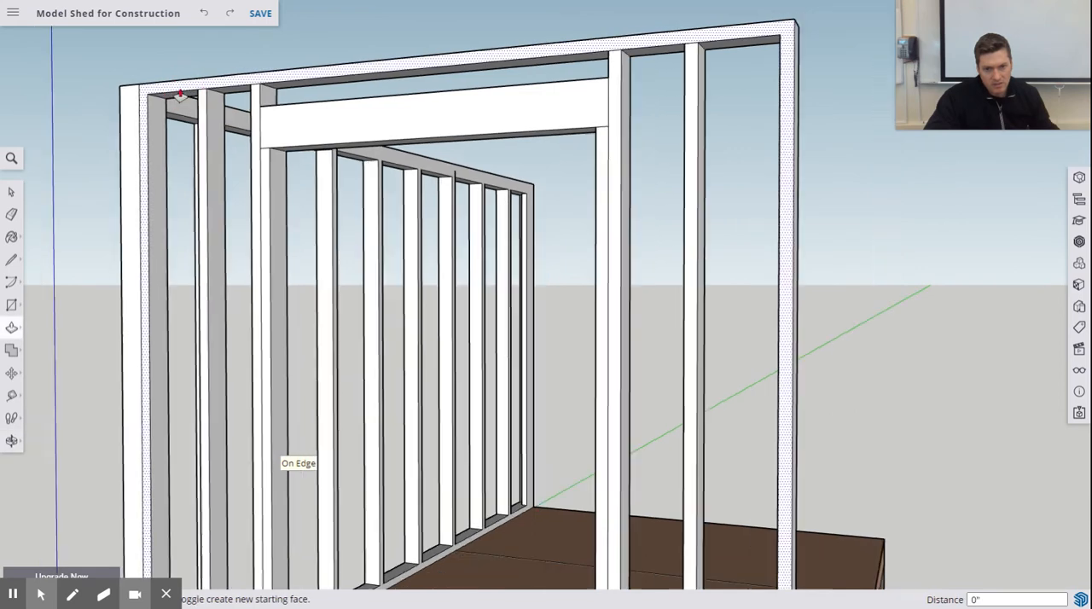
pyautogui.scroll(4, 179, 98)
pyautogui.moveTo(178, 99); pyautogui.dragTo(171, 113)
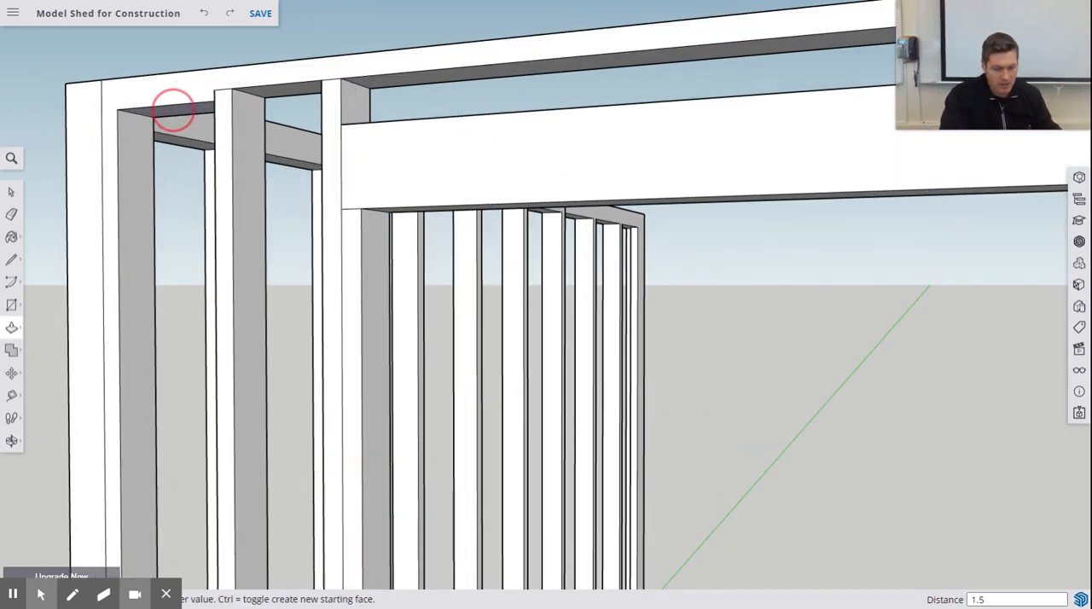
pyautogui.press('Return')
# - Pull the top plate's underside down 1.5" in the next bay, beside the door opening's first stud
pyautogui.click(280, 93)
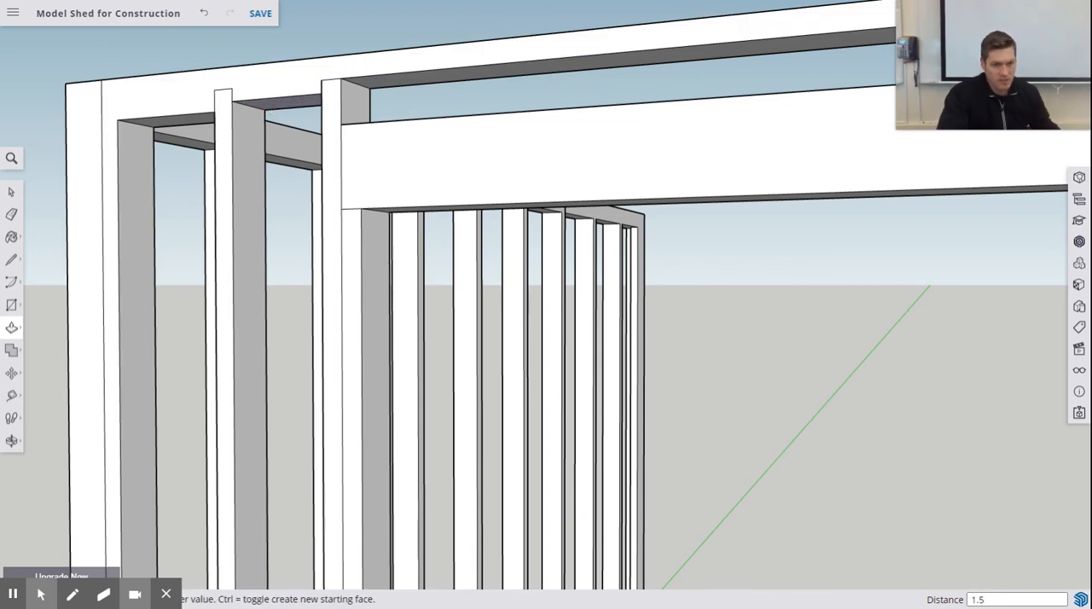
pyautogui.write('1')
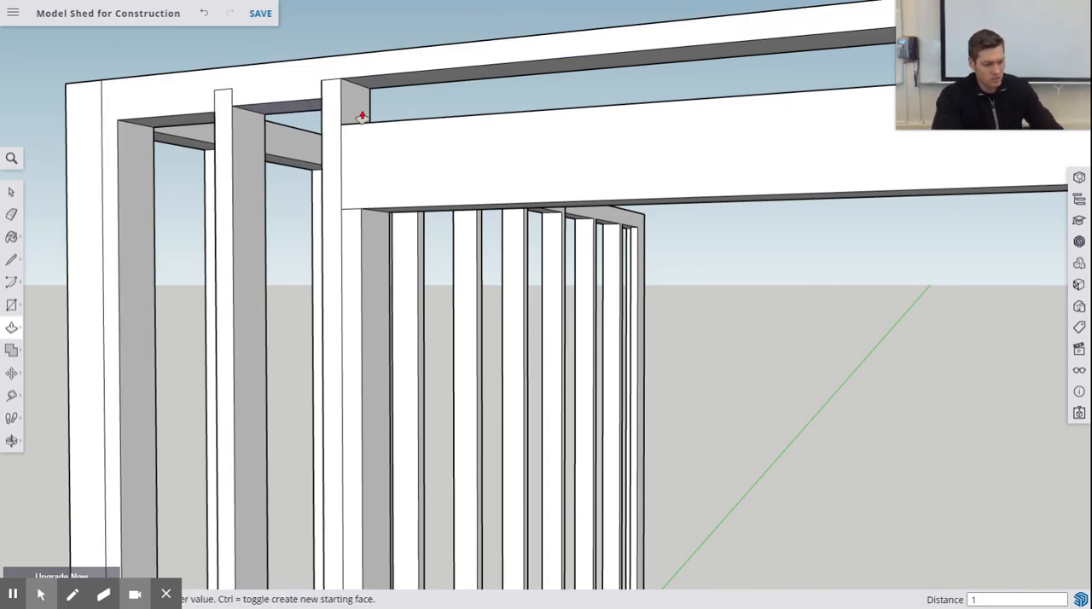
pyautogui.write('.5')
pyautogui.press('Return')
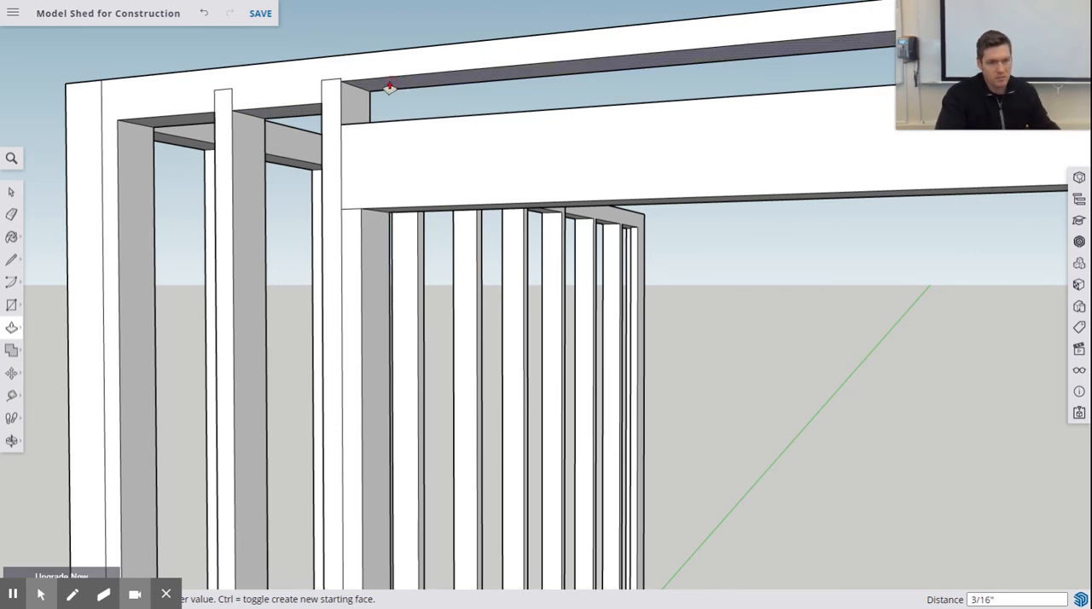
# - Pull the top plate's underside down 1 1/2" above the door header, between the two full-height door studs
pyautogui.click(393, 90)
pyautogui.doubleClick(396, 92)
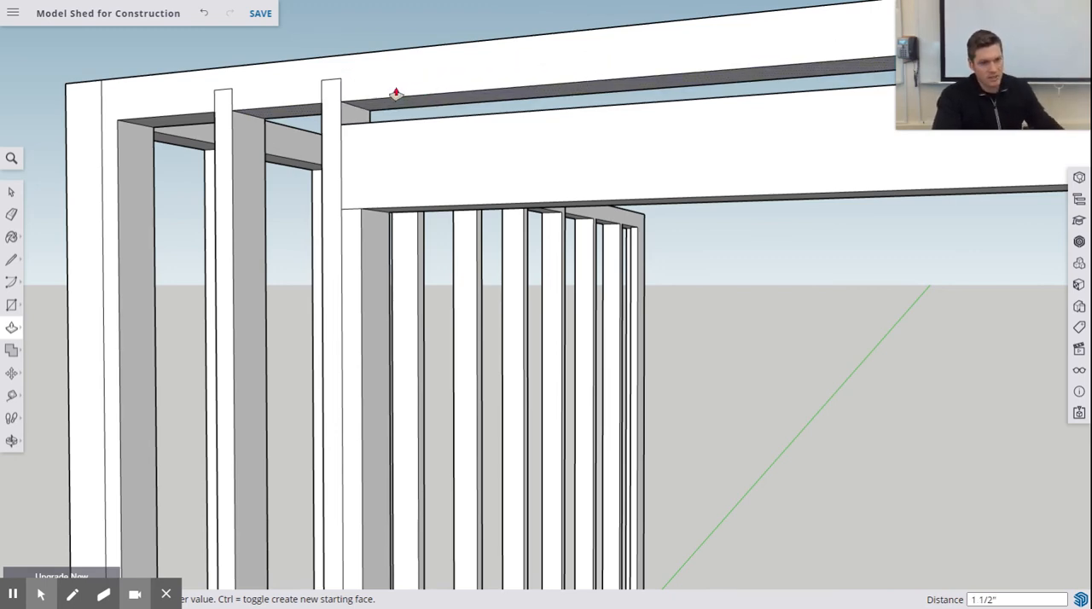
pyautogui.scroll(3, 288, 131)
pyautogui.scroll(-8, 275, 141)
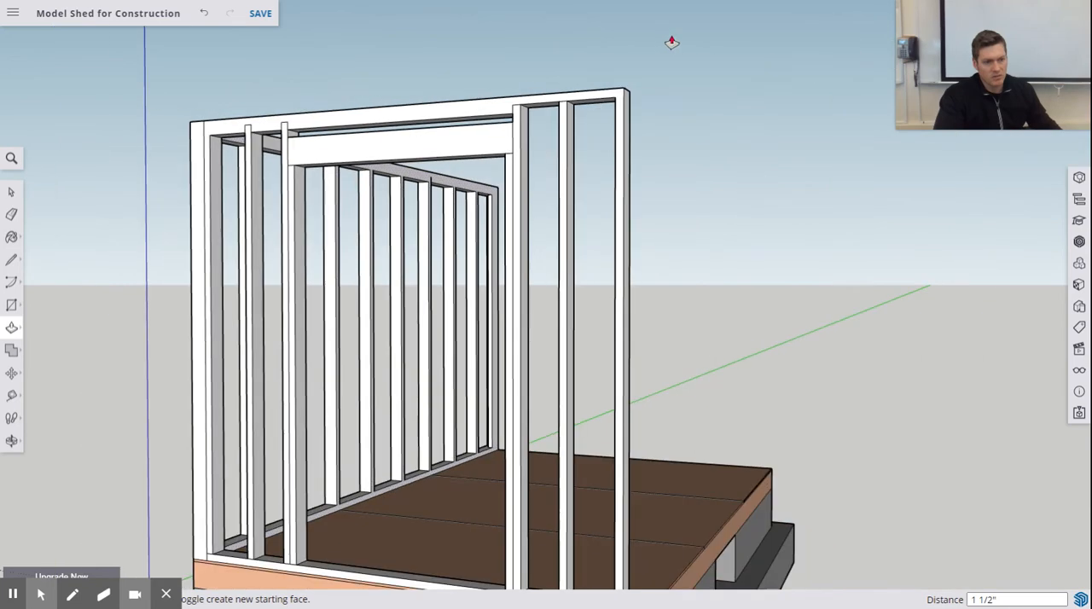
# - Pull the top plate's underside down 1 1/2" in both stud bays between the door opening and the wall's free end
pyautogui.scroll(6, 648, 132)
pyautogui.moveTo(446, 210); pyautogui.dragTo(449, 185, button='middle')
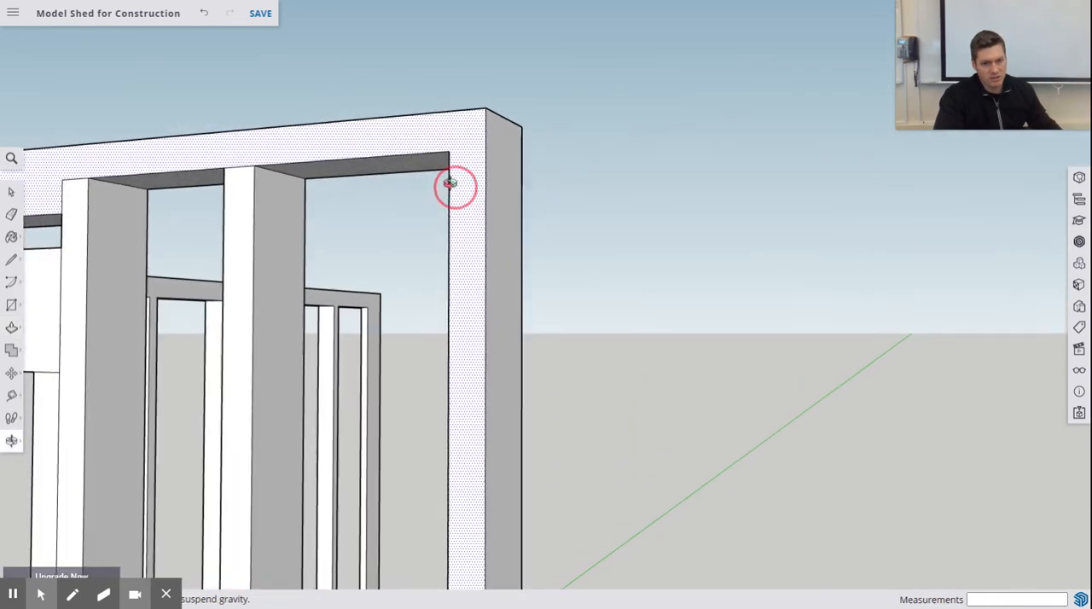
pyautogui.click(213, 190)
pyautogui.write('1 1/2')
pyautogui.press('Return')
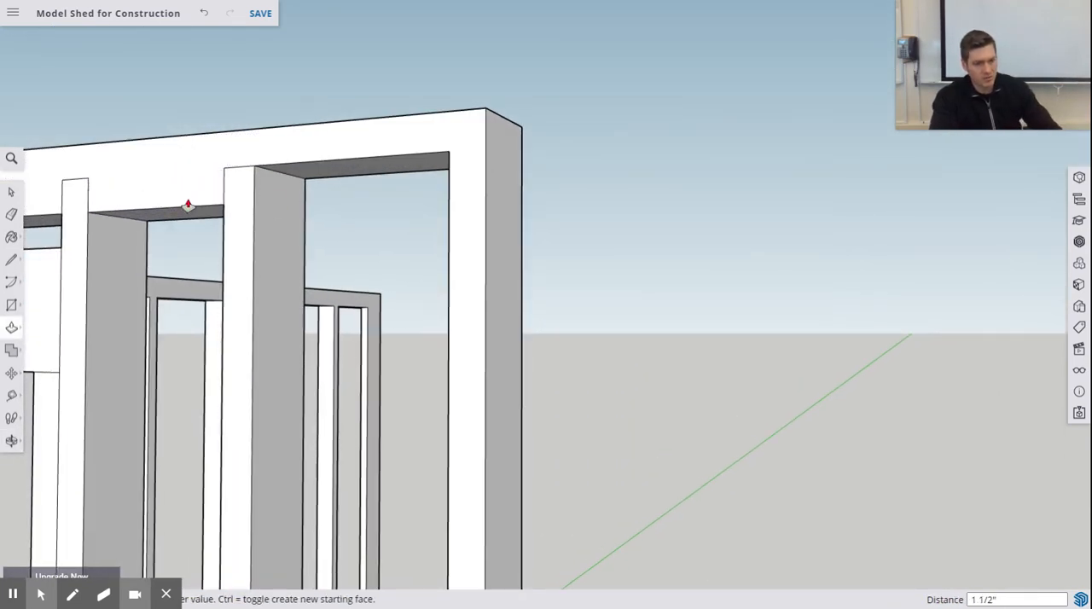
pyautogui.click(312, 171)
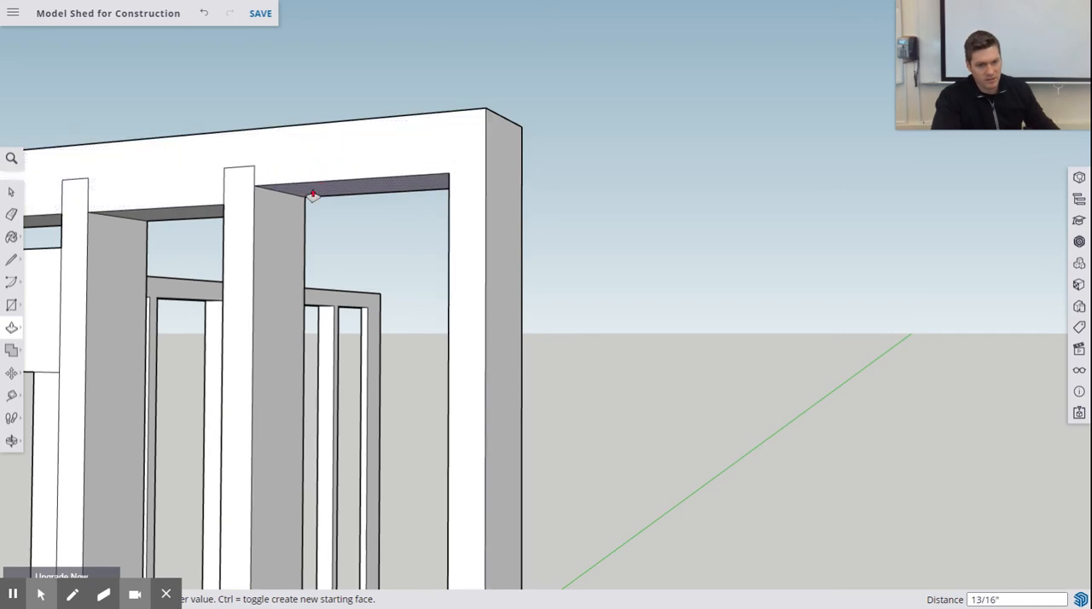
pyautogui.press('Return')
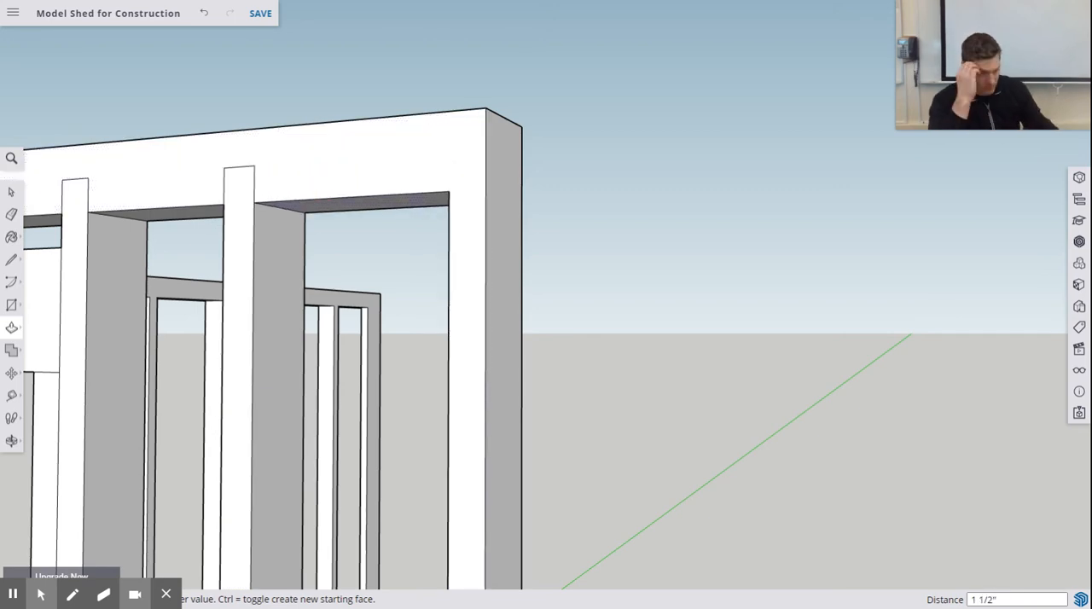
# - Examine the door wall and its junction with the long framed wall from several sides
pyautogui.scroll(-10, 436, 228)
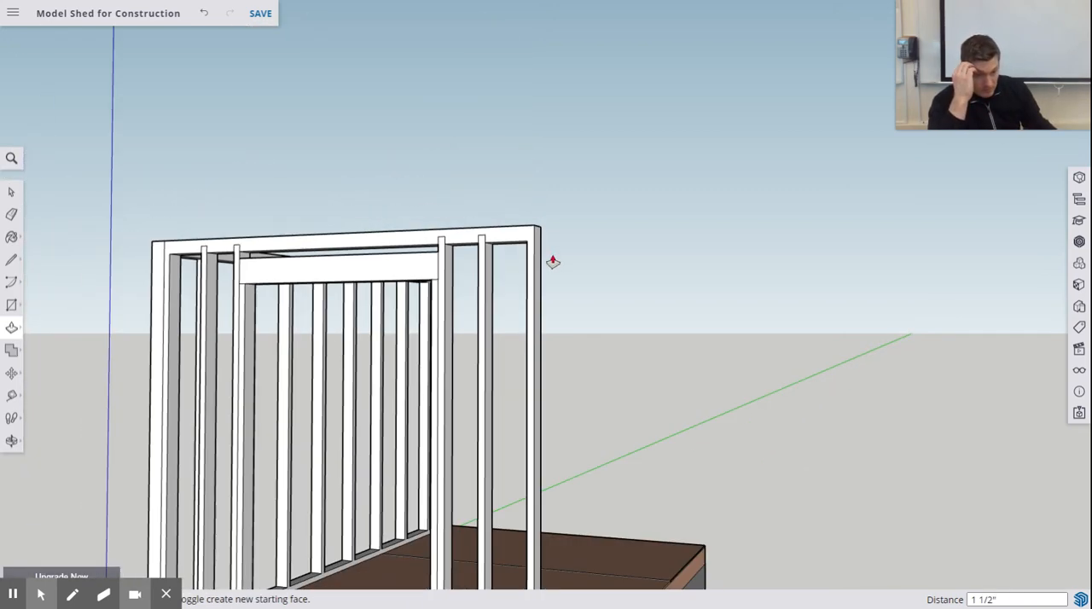
pyautogui.moveTo(554, 261); pyautogui.dragTo(507, 304, button='middle')
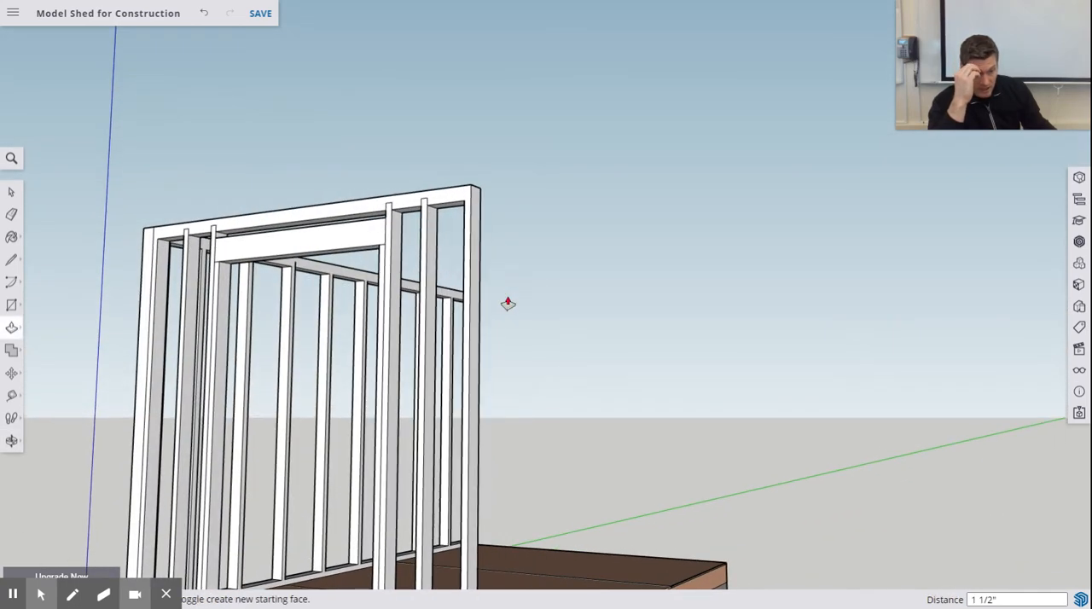
pyautogui.scroll(3, 517, 302)
pyautogui.scroll(-5, 517, 301)
pyautogui.moveTo(392, 328); pyautogui.dragTo(510, 378, button='middle')
pyautogui.press('p')
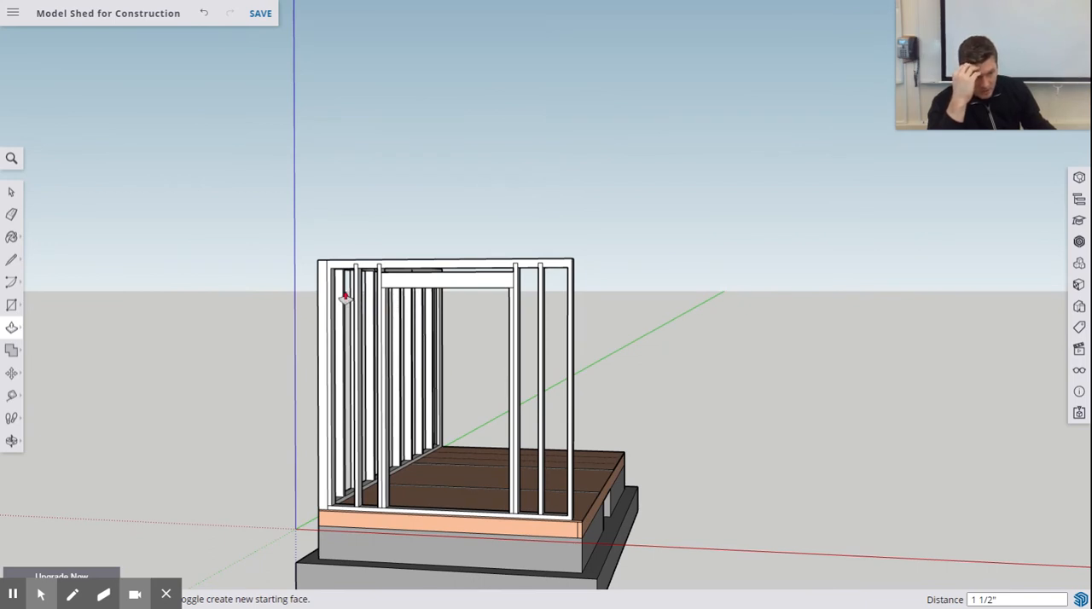
pyautogui.moveTo(453, 376); pyautogui.dragTo(556, 305, button='middle')
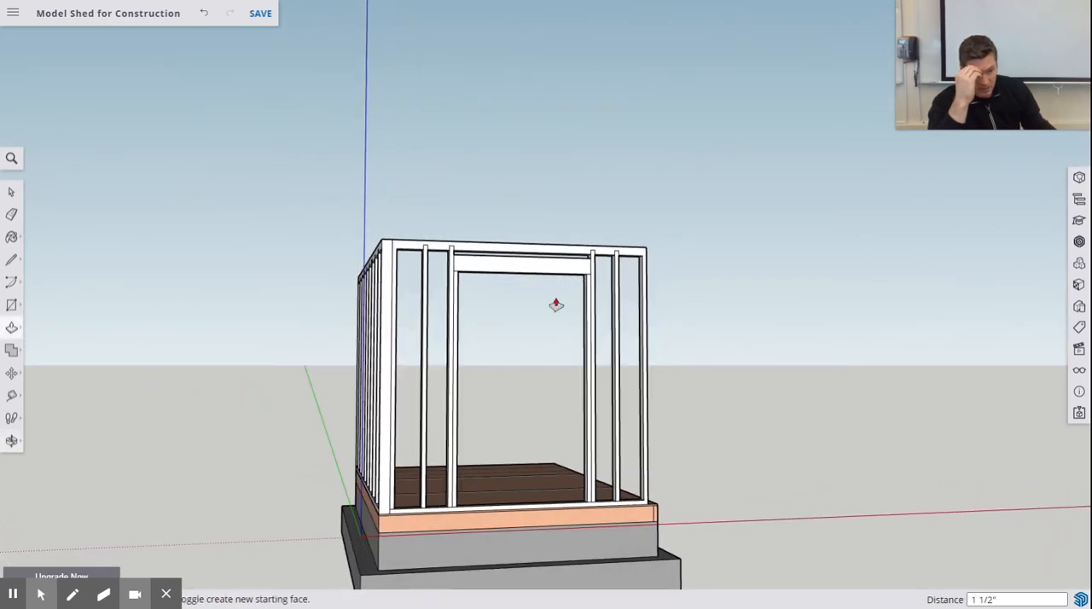
pyautogui.moveTo(520, 260); pyautogui.dragTo(585, 312, button='middle')
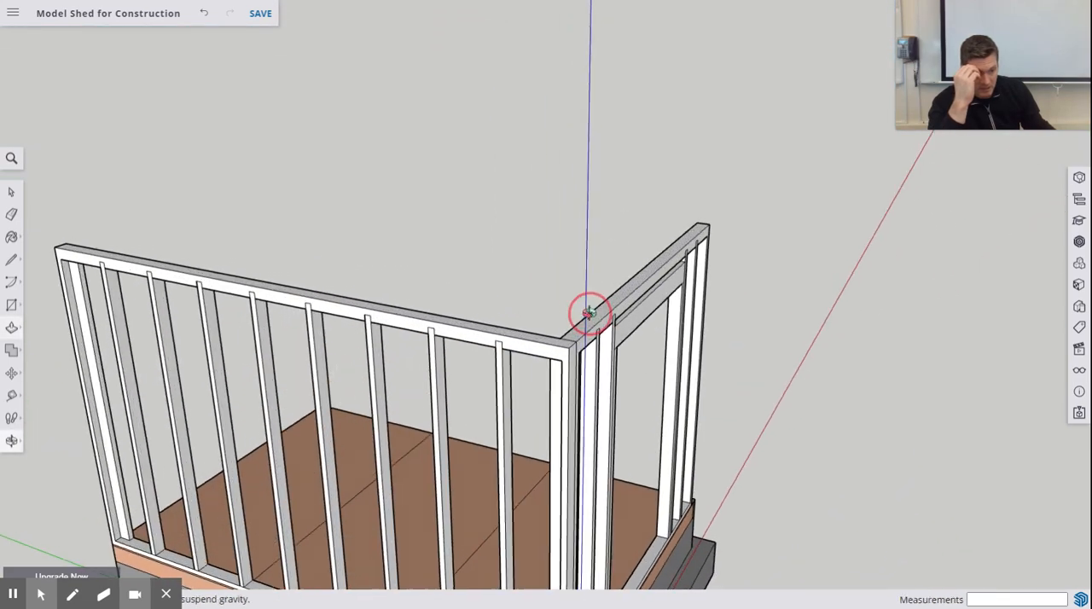
# - Draw a 48" by 0.5" rectangle along the outer face of the door wall's top plate, starting at its free-end corner
pyautogui.scroll(5, 655, 354)
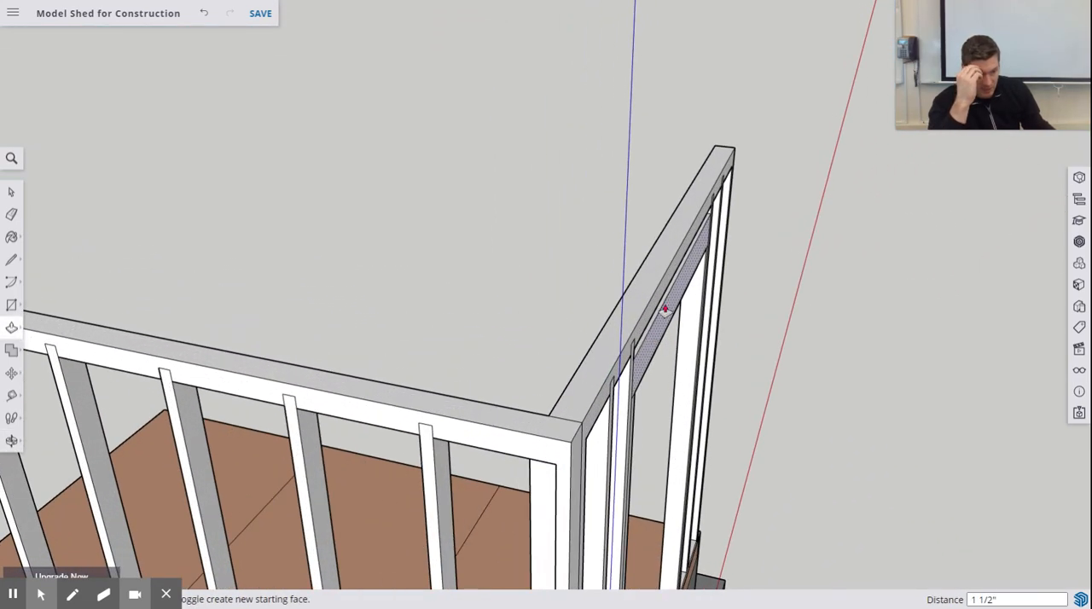
pyautogui.moveTo(665, 309)
pyautogui.mouseDown(button='middle')
pyautogui.moveTo(707, 349)
pyautogui.moveTo(671, 327)
pyautogui.mouseUp(button='middle')
pyautogui.scroll(5, 671, 320)
pyautogui.scroll(-1, 657, 299)
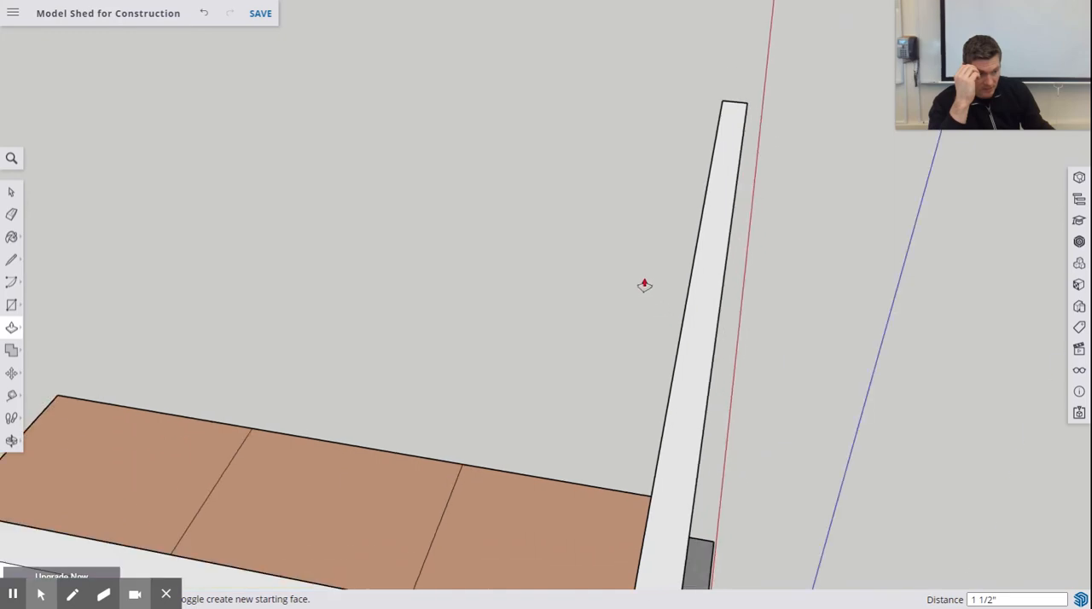
pyautogui.scroll(-3, 644, 285)
pyautogui.moveTo(586, 256); pyautogui.dragTo(623, 319, button='middle')
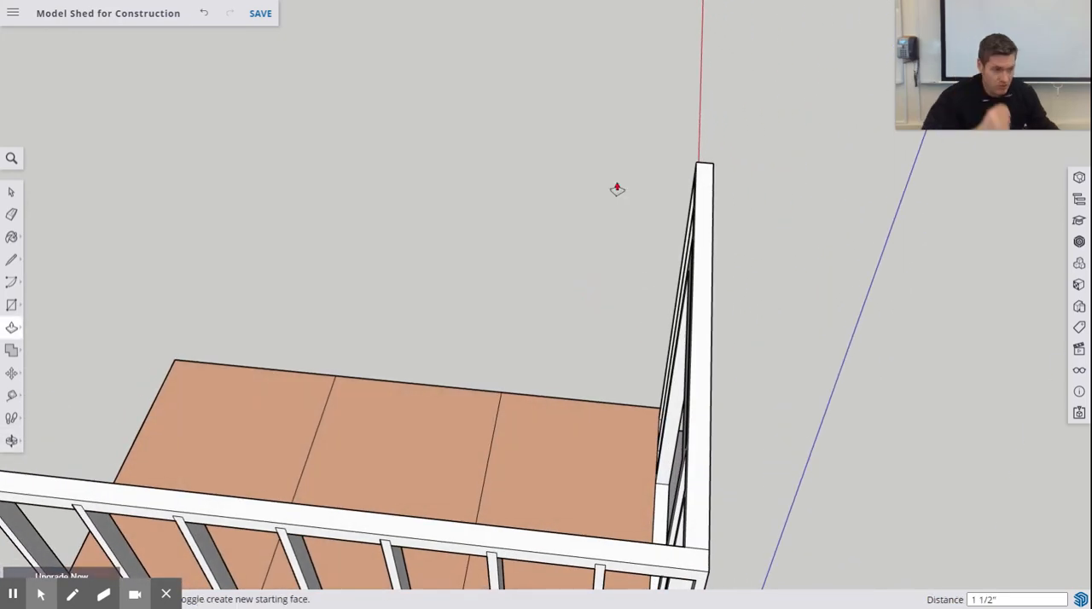
pyautogui.click(14, 307)
pyautogui.click(713, 163)
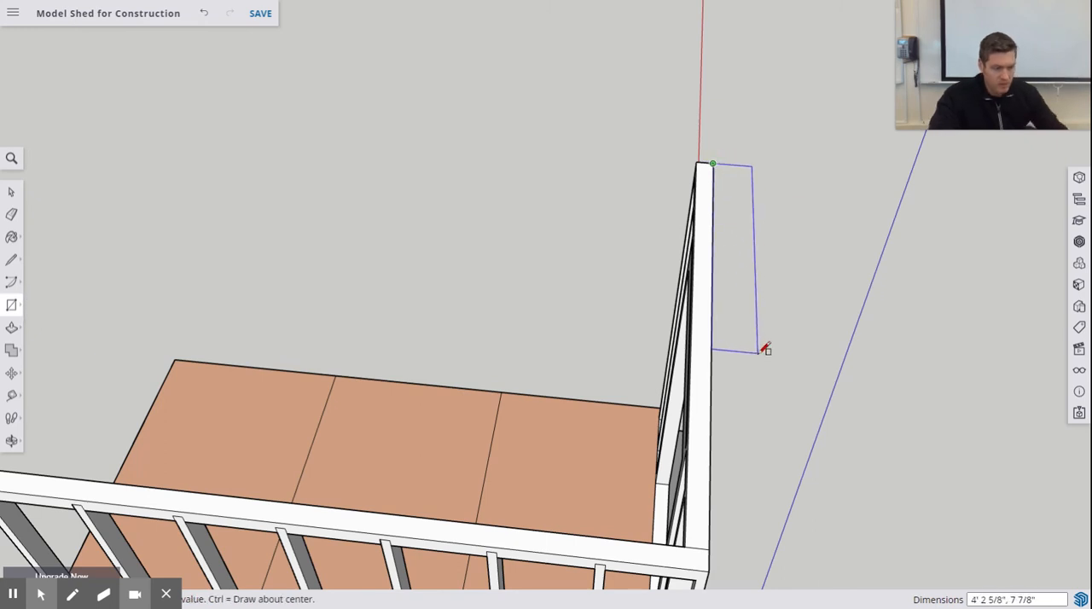
pyautogui.write('48"')
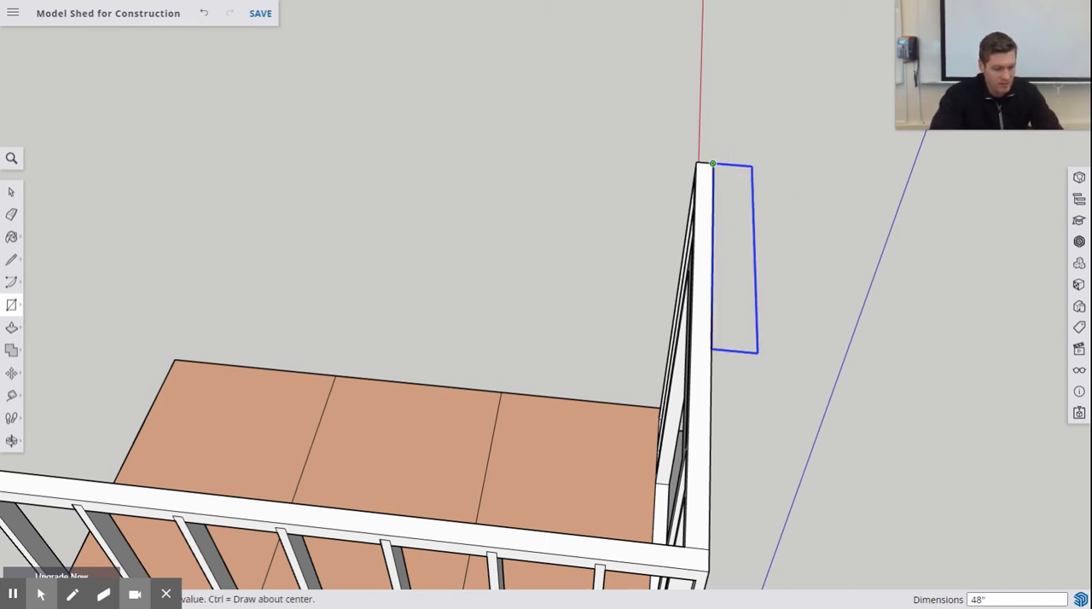
pyautogui.write(',5')
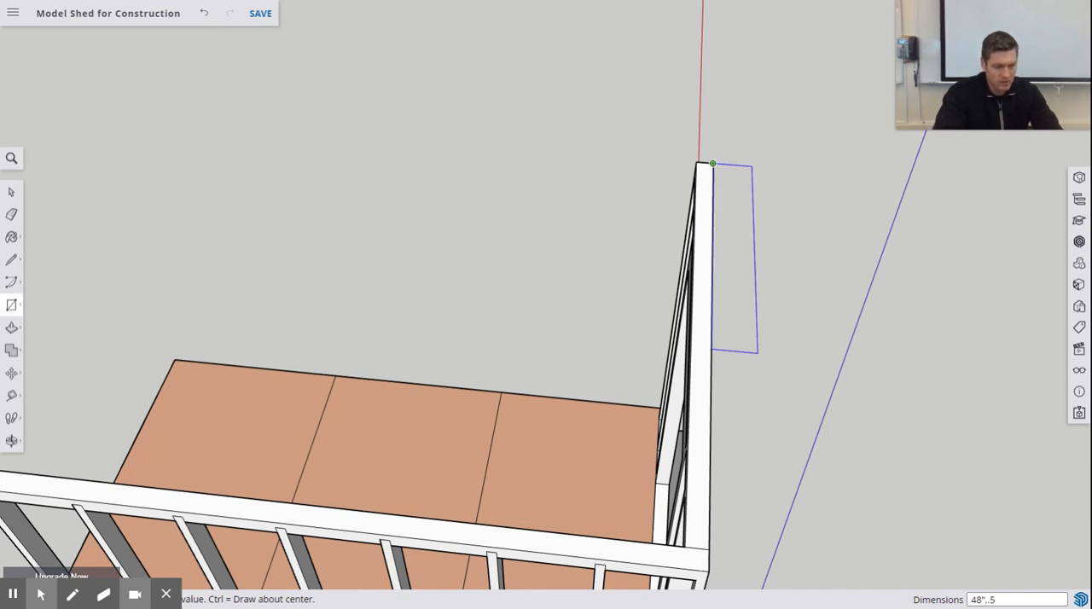
pyautogui.write('"')
pyautogui.press('Return')
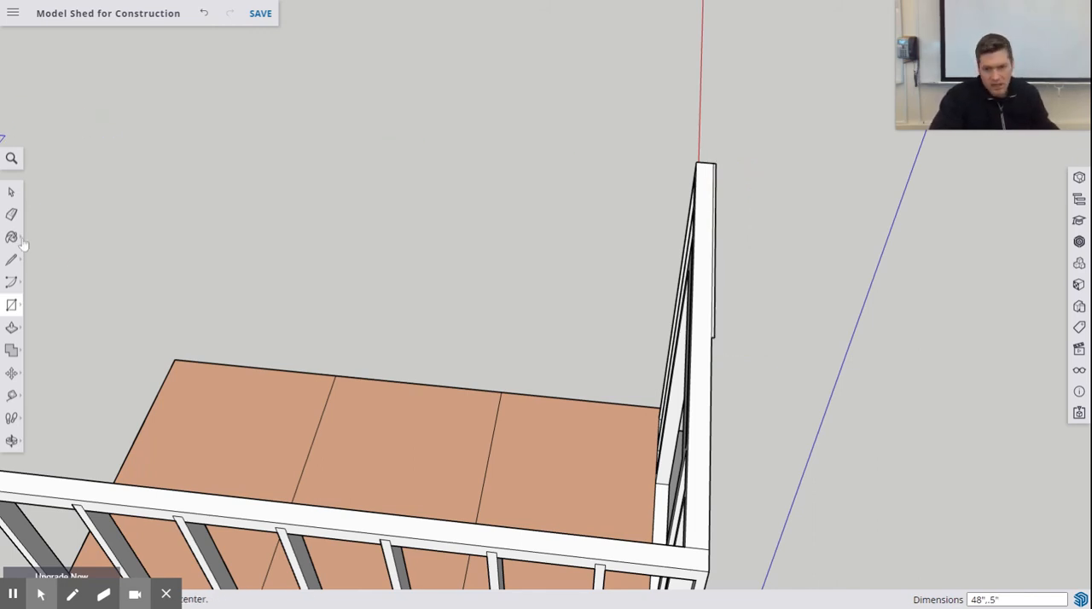
# - Push/Pull the thin rectangle's underside down about 2' 3 3/8" to start a sheathing panel on the door wall
pyautogui.click(13, 330)
pyautogui.moveTo(602, 461); pyautogui.dragTo(643, 74, button='middle')
pyautogui.scroll(-2, 628, 81)
pyautogui.scroll(2, 629, 83)
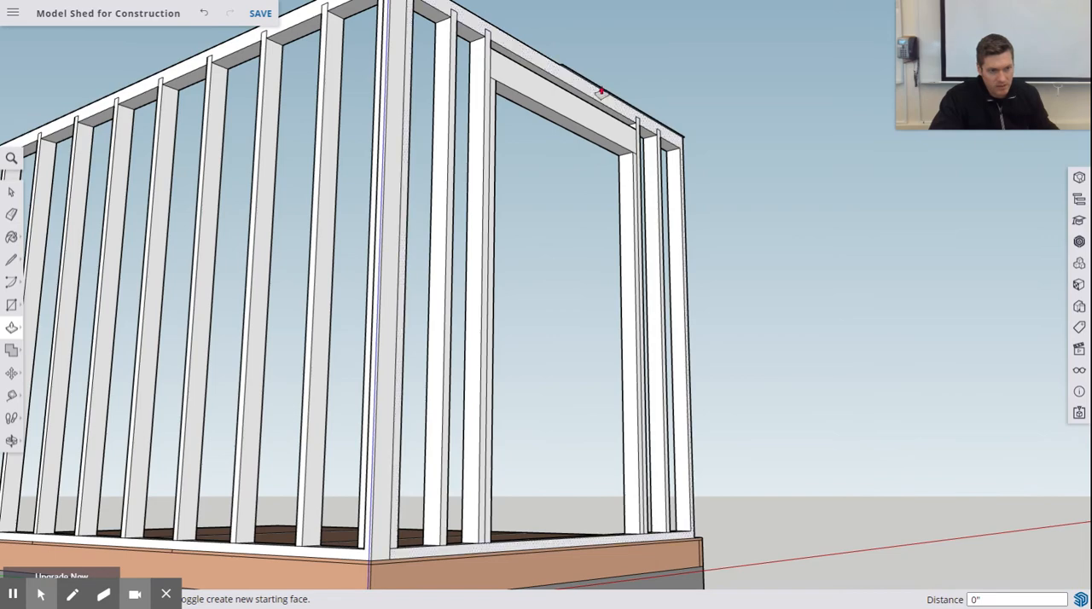
pyautogui.scroll(3, 602, 93)
pyautogui.moveTo(596, 94); pyautogui.dragTo(598, 407)
pyautogui.scroll(3, 598, 408)
pyautogui.scroll(-5, 598, 407)
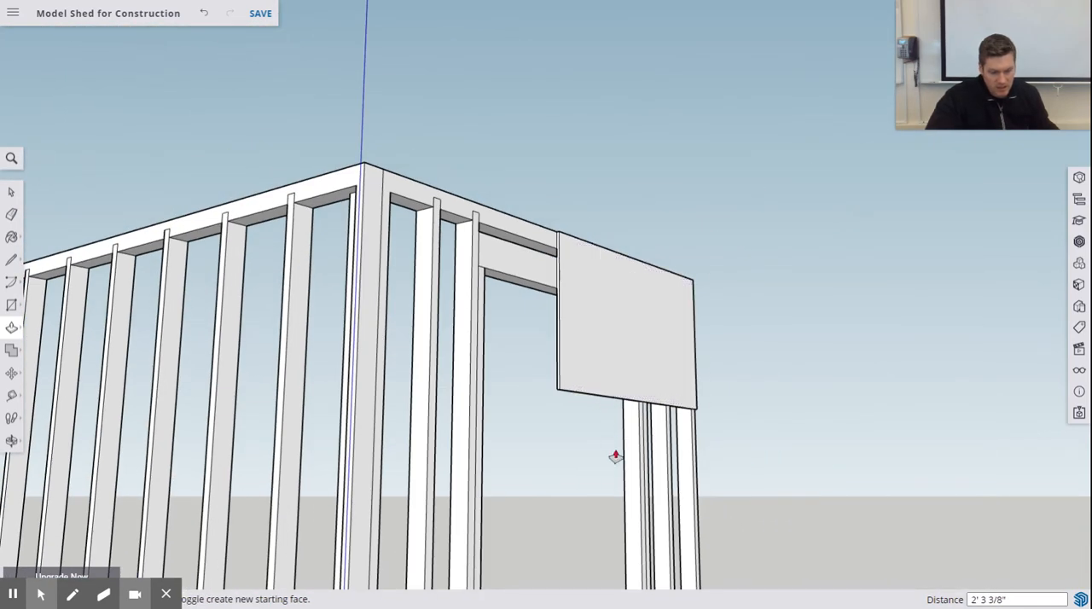
# - Extend the sheathing panel downward by about 3' 4 1/16" and a further 1' 10 9/16" to the foot of the end wall
pyautogui.moveTo(617, 456); pyautogui.dragTo(642, 256, button='middle')
pyautogui.scroll(-3, 627, 202)
pyautogui.scroll(3, 617, 198)
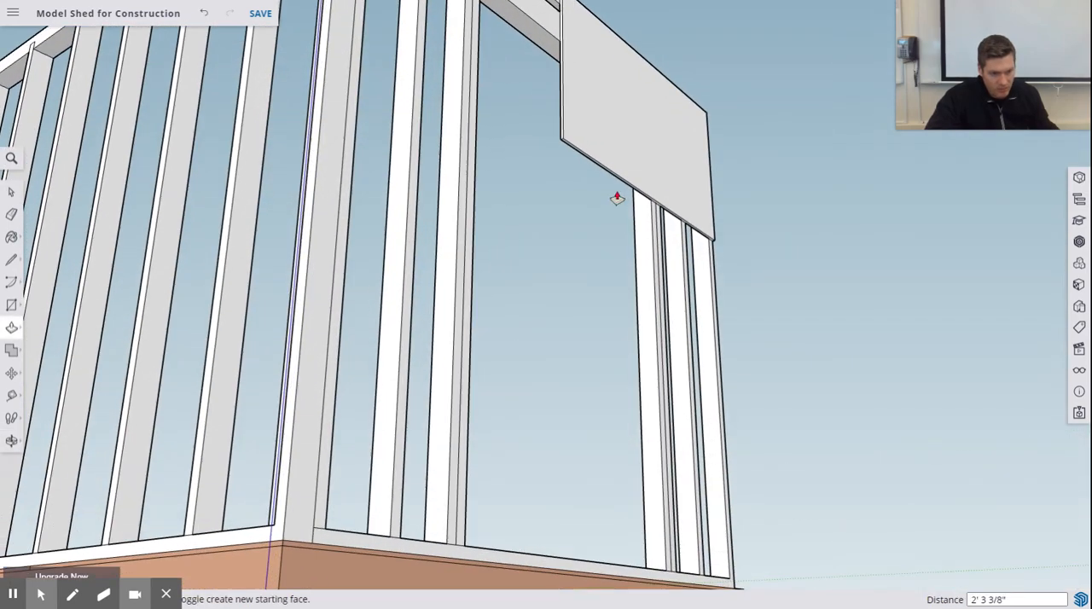
pyautogui.moveTo(609, 178); pyautogui.dragTo(605, 416)
pyautogui.moveTo(615, 491); pyautogui.dragTo(624, 317, button='middle')
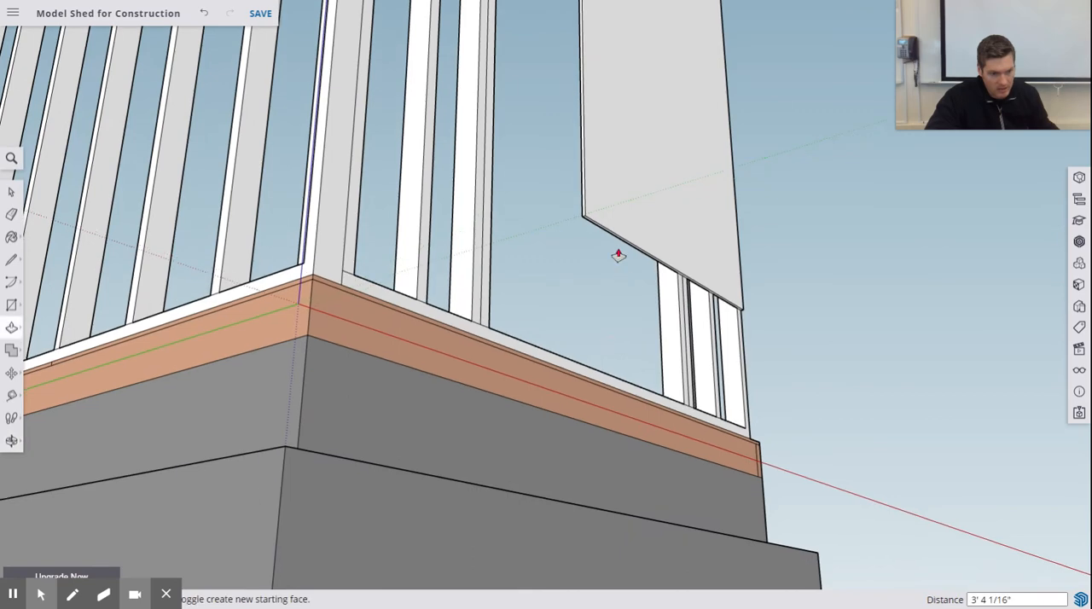
pyautogui.moveTo(625, 248); pyautogui.dragTo(638, 428)
pyautogui.scroll(3, 606, 384)
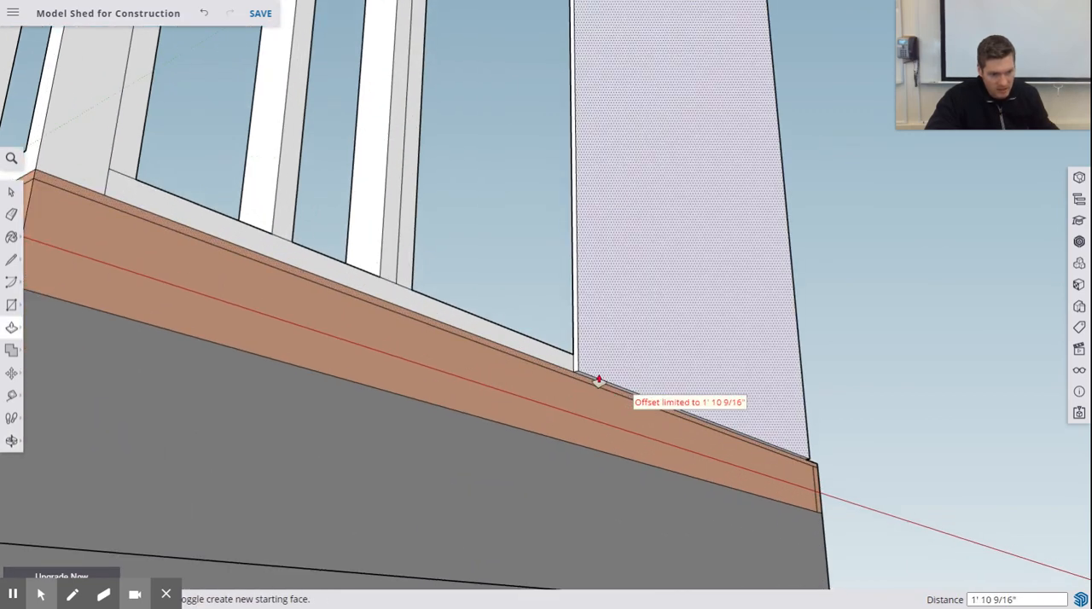
# - Extend the sheathing panel's lower end another 6" to the bottom edge of the floor's rim joist
pyautogui.moveTo(593, 387); pyautogui.dragTo(598, 422)
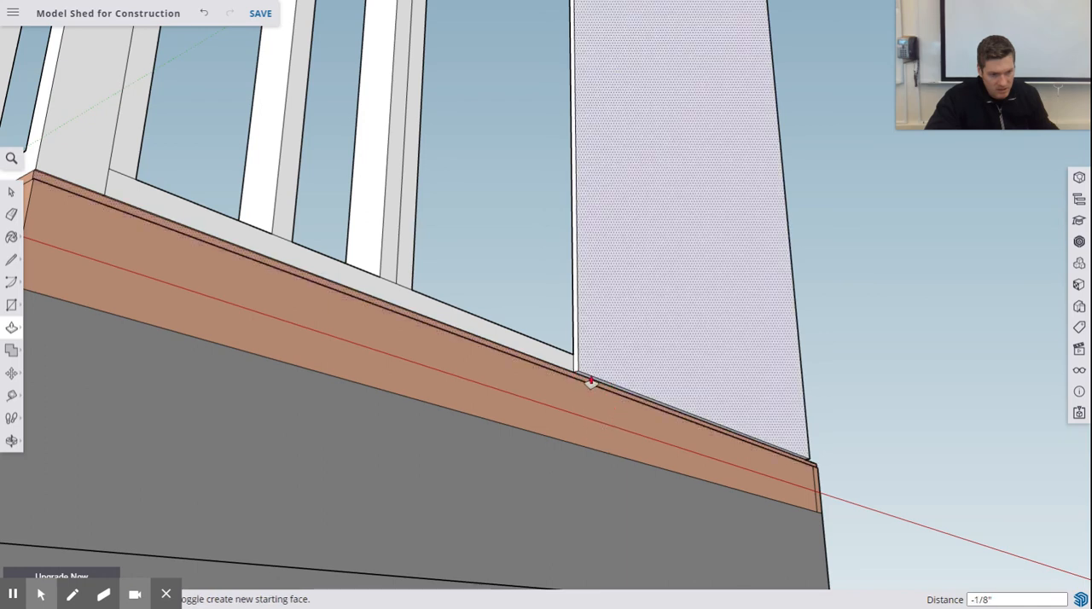
pyautogui.moveTo(589, 374); pyautogui.dragTo(560, 444)
pyautogui.scroll(1, 692, 368)
pyautogui.scroll(-1, 706, 360)
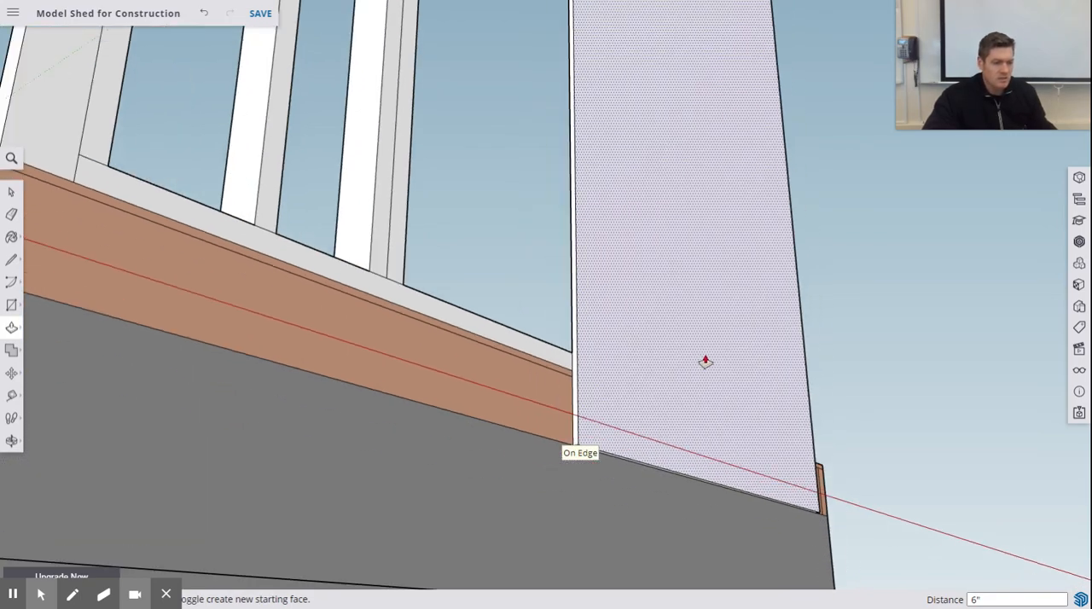
# - Try to extend the sheathing panel's vertical edge at the wall's free end outward by 0.5"
pyautogui.moveTo(705, 362); pyautogui.dragTo(270, 433, button='middle')
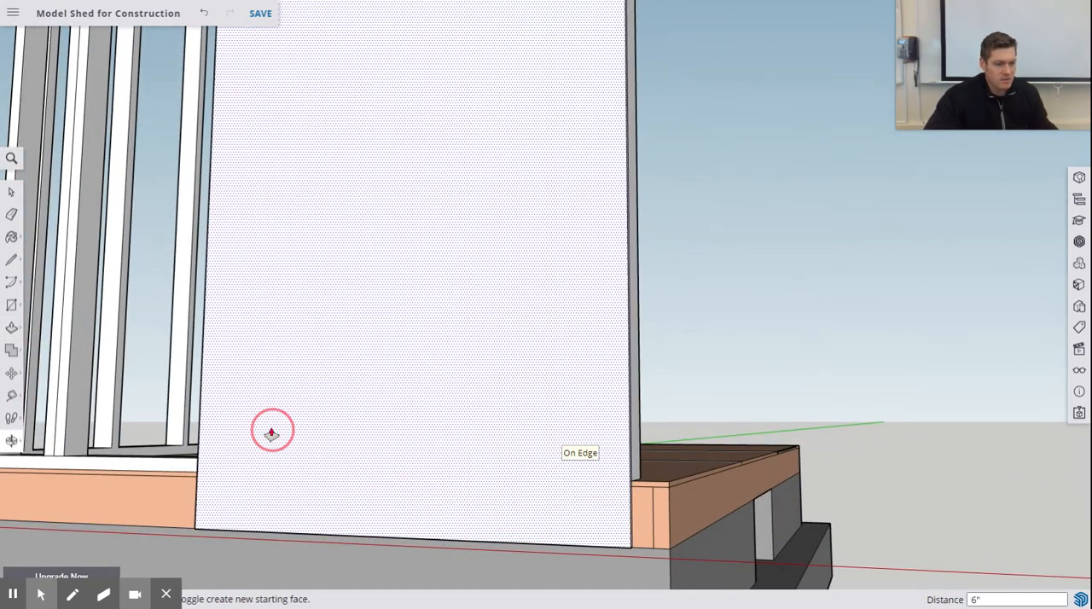
pyautogui.moveTo(681, 297); pyautogui.dragTo(612, 320, button='middle')
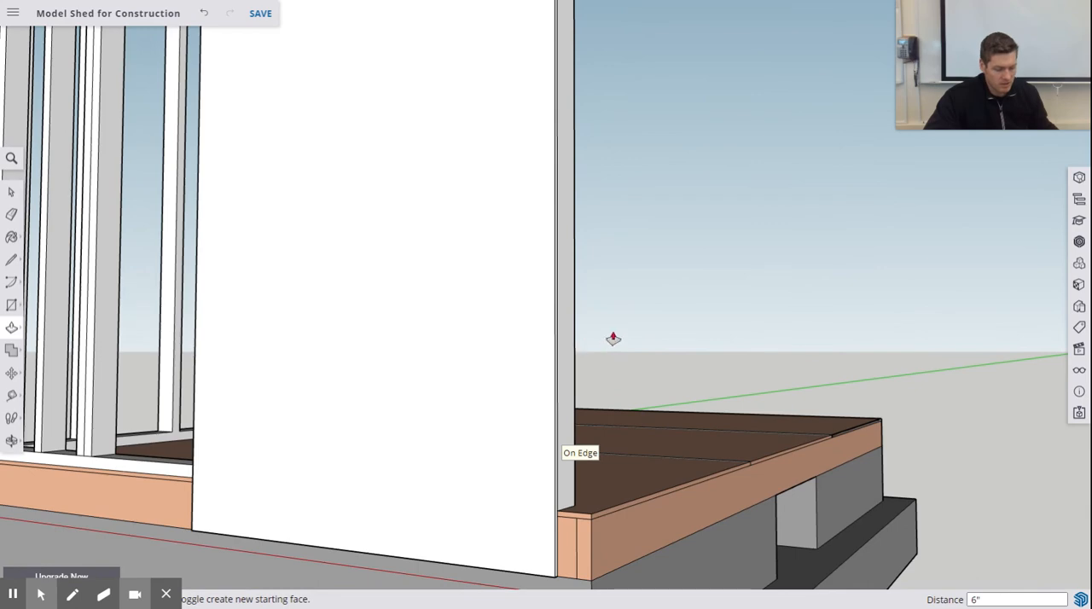
pyautogui.scroll(1, 614, 339)
pyautogui.scroll(-1, 613, 338)
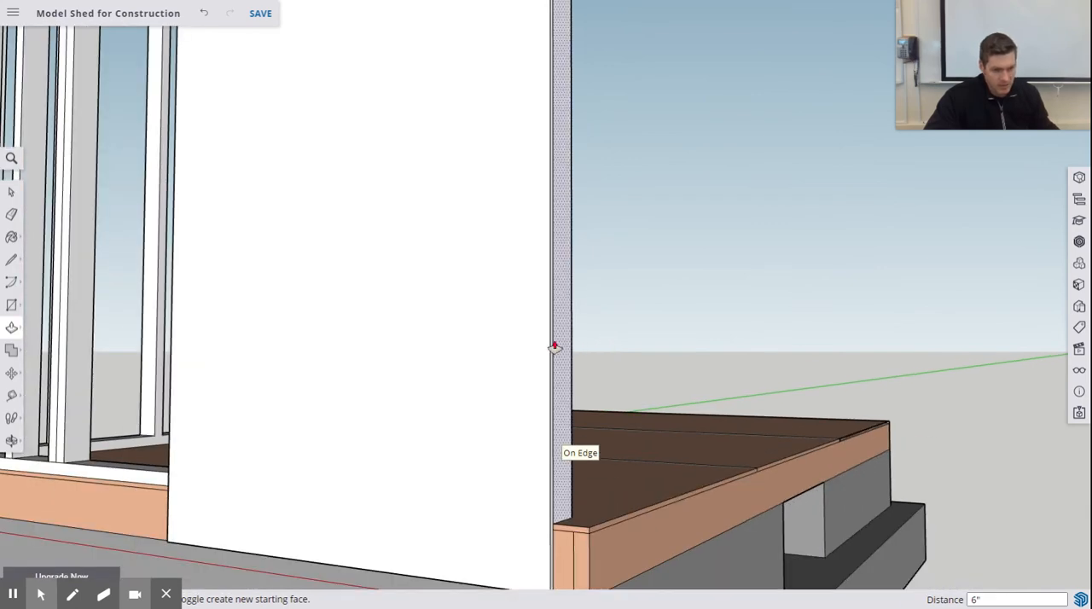
pyautogui.moveTo(553, 346); pyautogui.dragTo(563, 350)
pyautogui.write('.5')
pyautogui.press('Return')
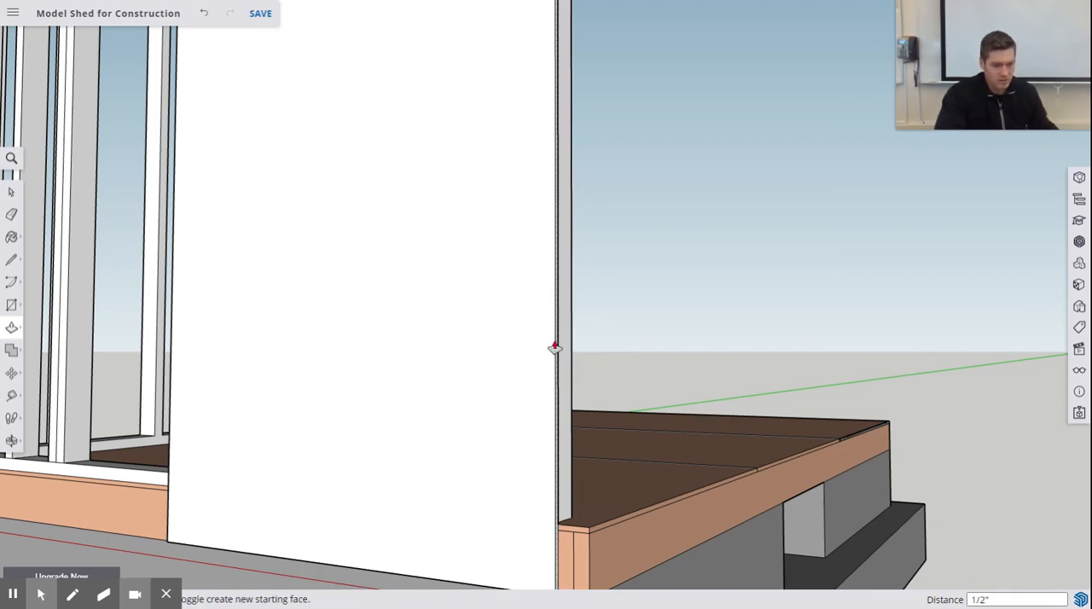
pyautogui.click(551, 343)
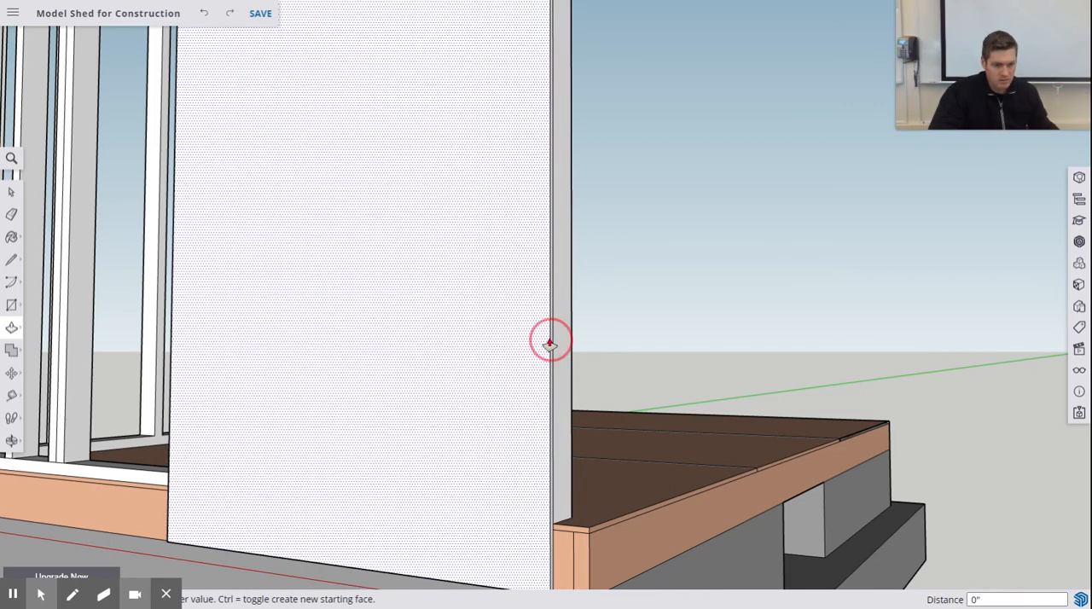
pyautogui.scroll(-3, 554, 338)
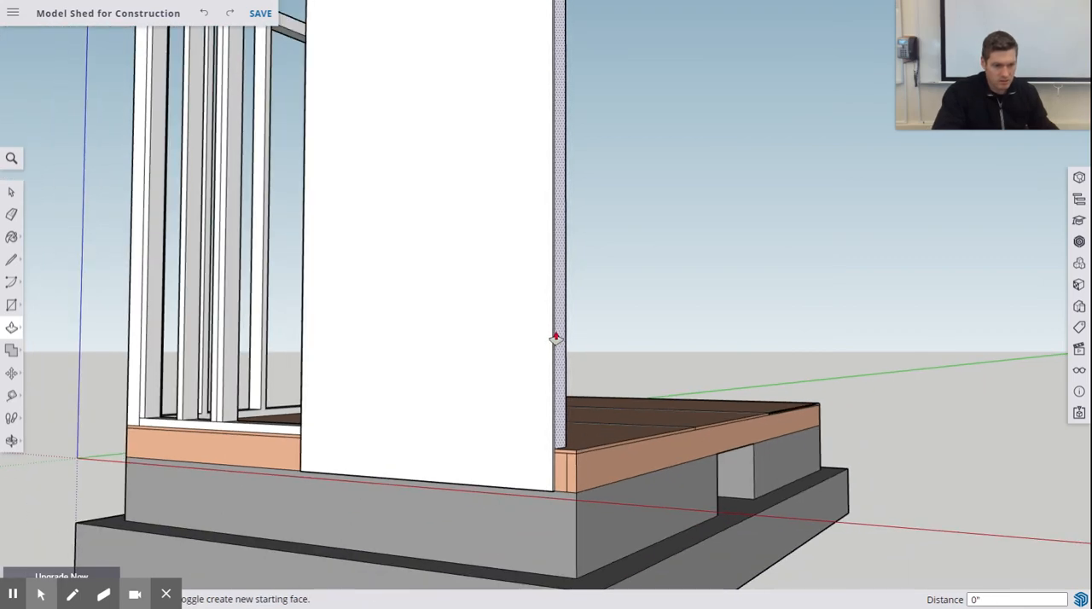
# - Extend the sheathing panel's vertical edge at the wall's free end outward, entering a distance of 3 1/2"
pyautogui.scroll(5, 555, 337)
pyautogui.click(552, 334)
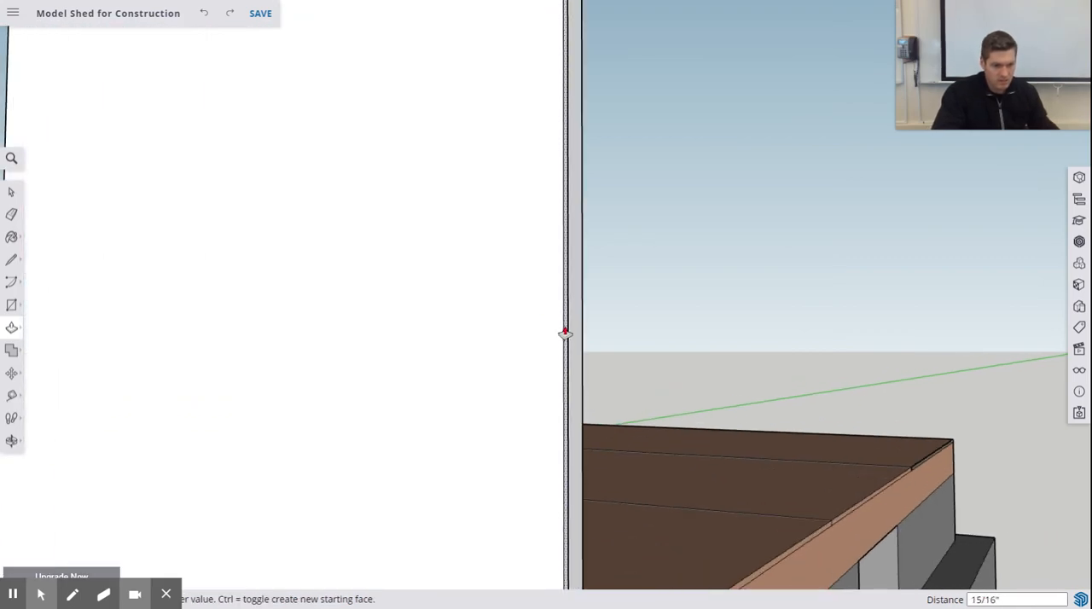
pyautogui.write('3 1/2')
pyautogui.press('Return')
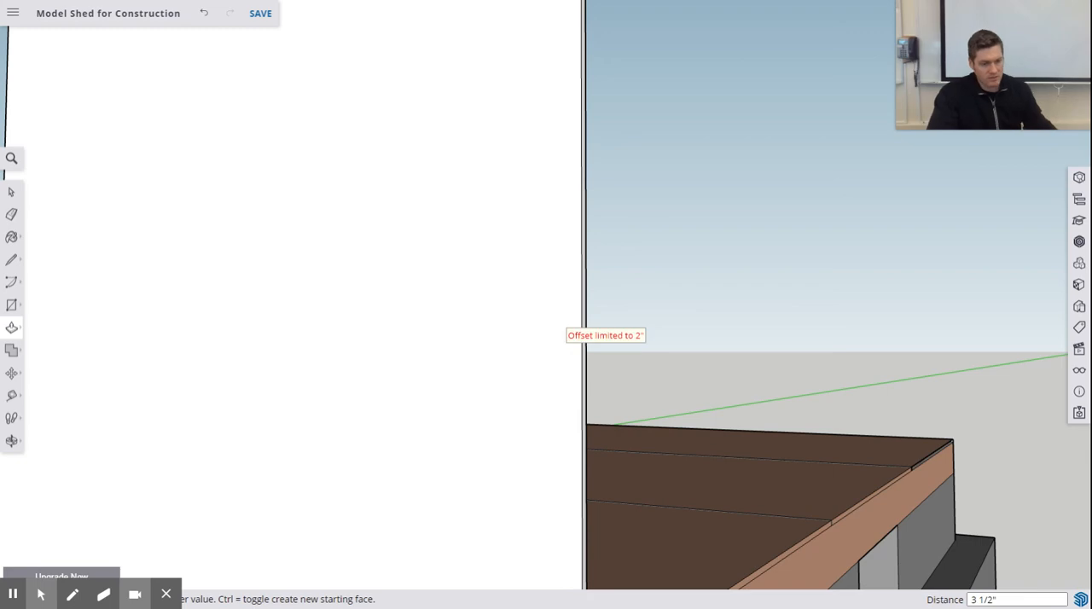
# - Try to push the sheathing panel's door-side vertical edge inward by about 3 9/16", and undo that change
pyautogui.scroll(-8, 734, 353)
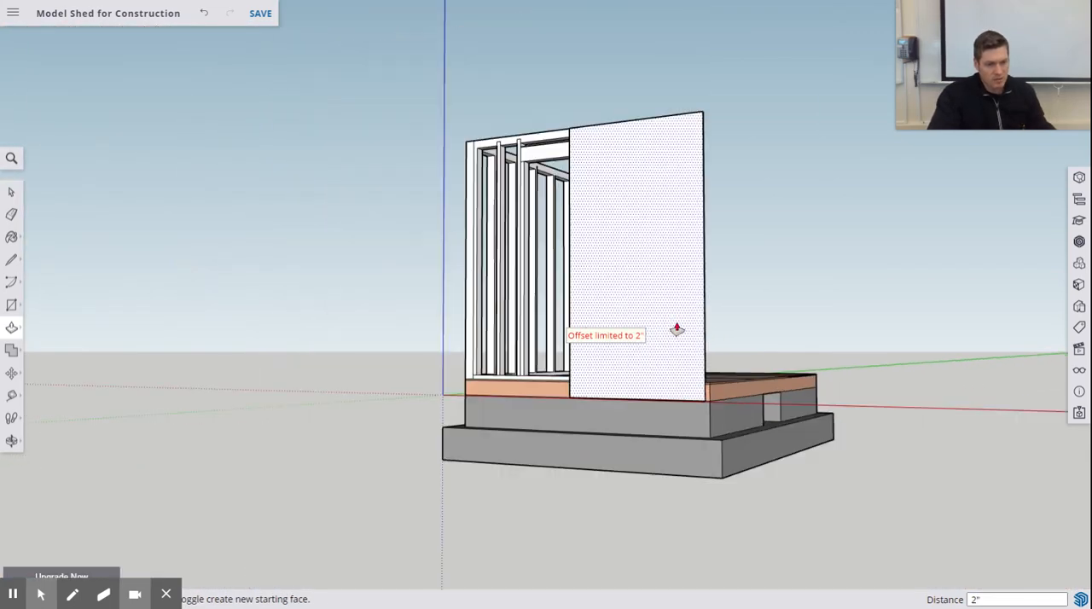
pyautogui.moveTo(677, 329); pyautogui.dragTo(675, 244, button='middle')
pyautogui.scroll(10, 649, 248)
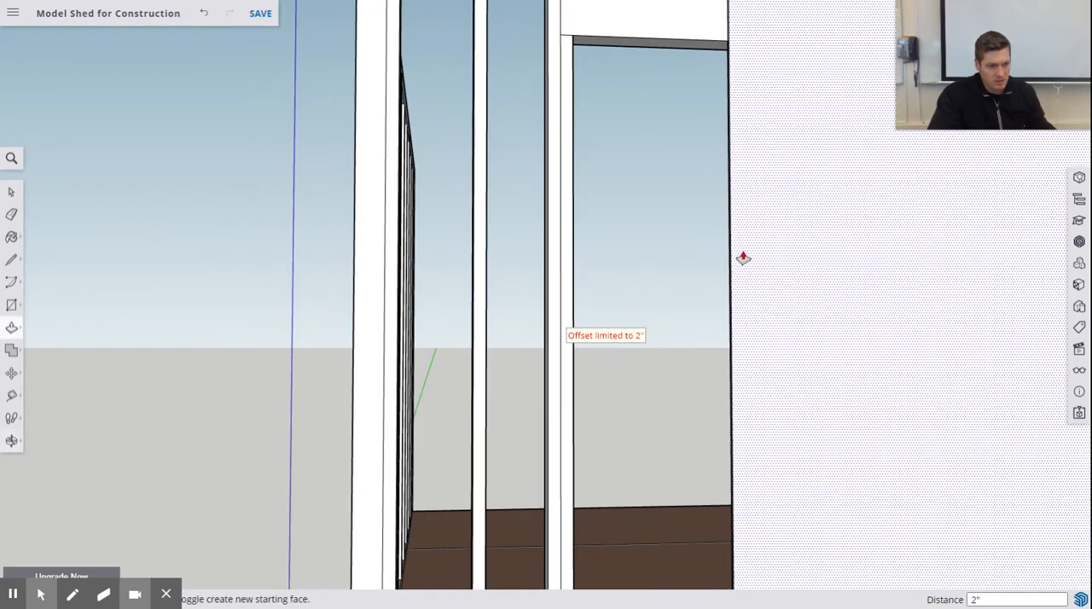
pyautogui.moveTo(743, 258)
pyautogui.mouseDown(button='middle')
pyautogui.moveTo(722, 254)
pyautogui.moveTo(736, 245)
pyautogui.mouseUp(button='middle')
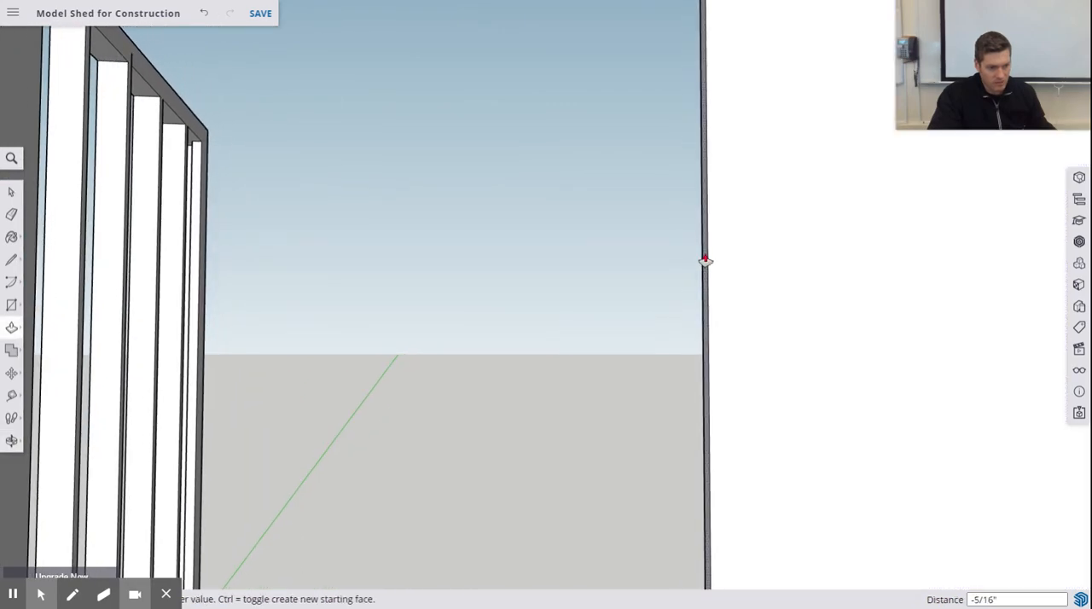
pyautogui.press('Return')
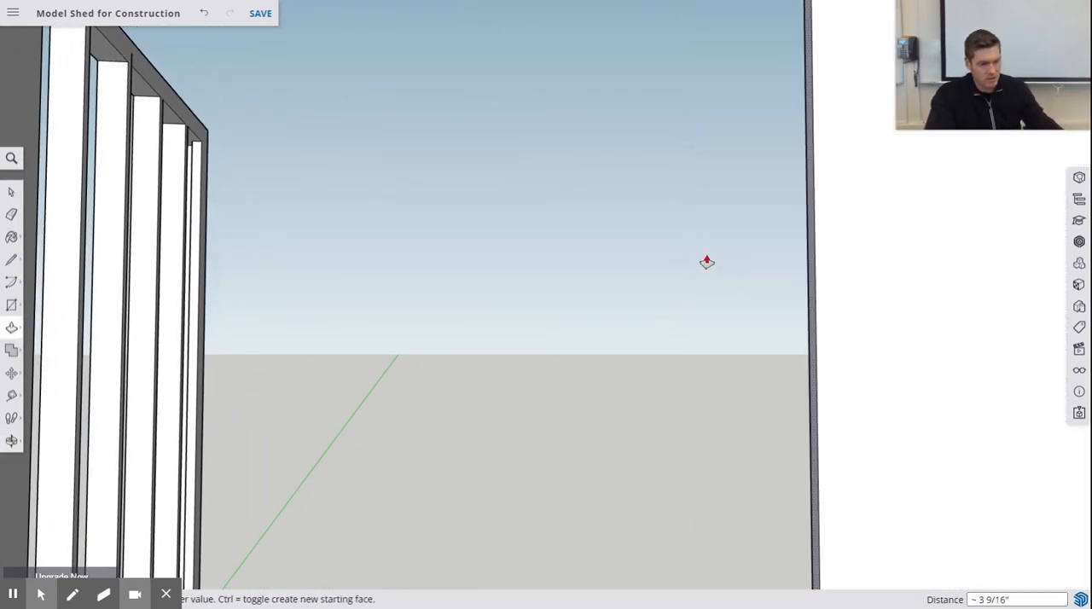
pyautogui.press('z')
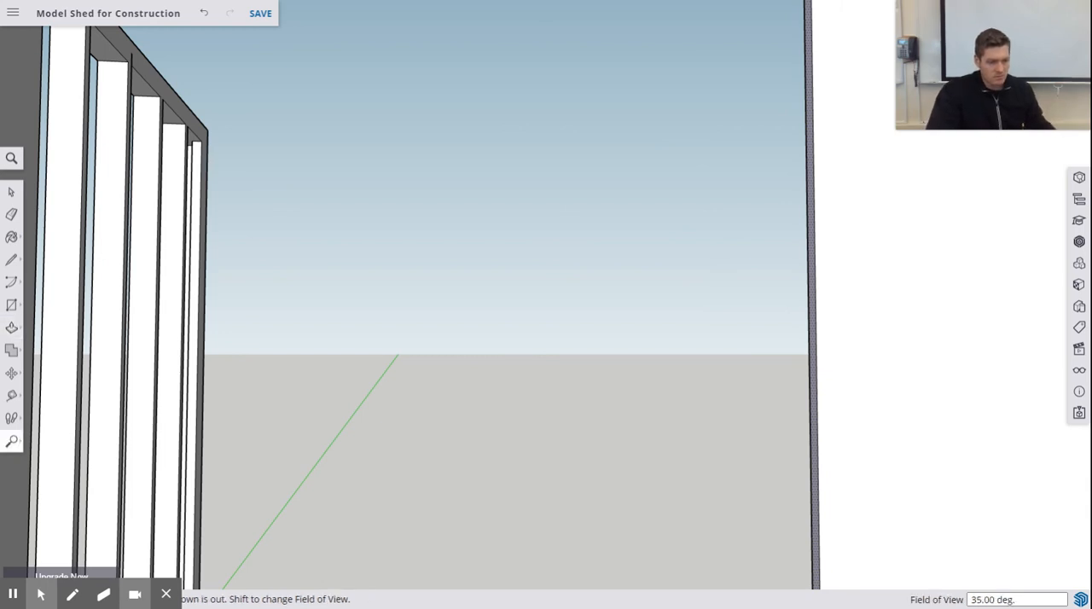
pyautogui.hotkey('ctrl', 'z')
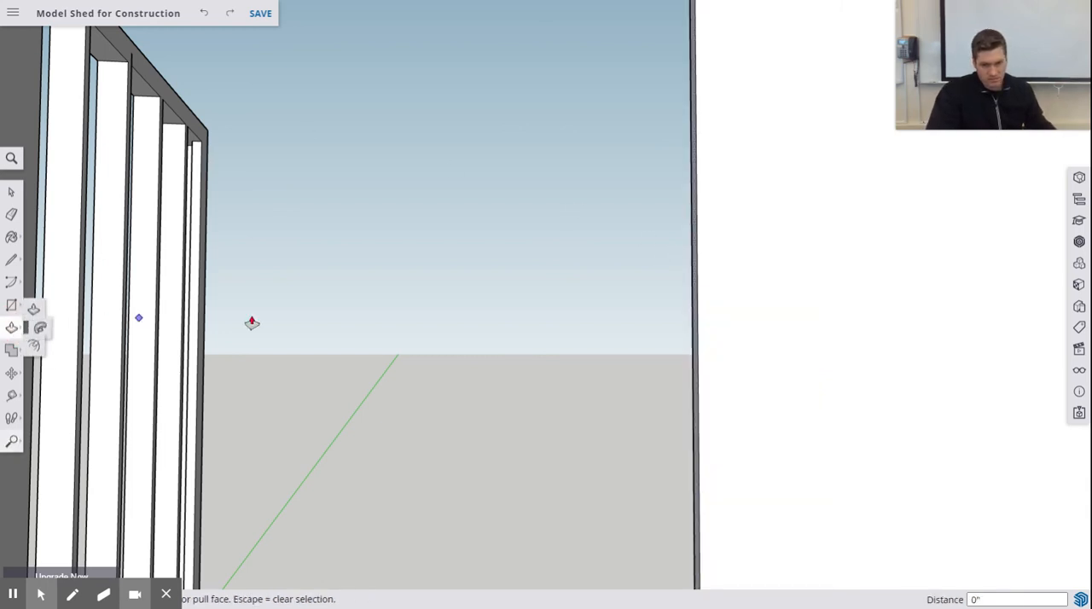
# - Push the sheathing panel's door-side vertical edge inward by 3.5" towards the wall's free end
pyautogui.click(697, 254)
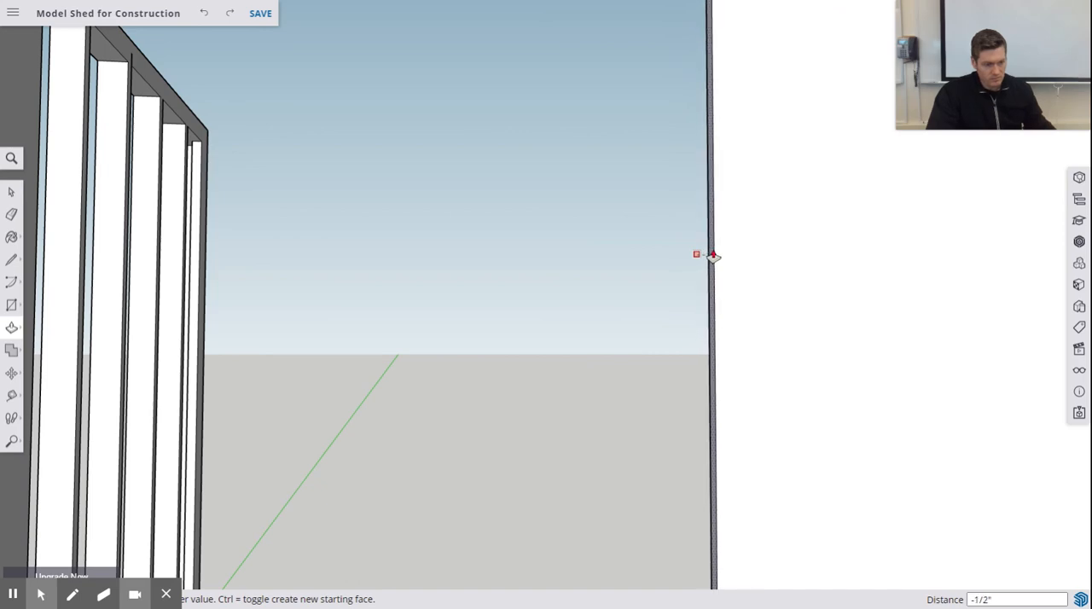
pyautogui.write('3.5')
pyautogui.press('Return')
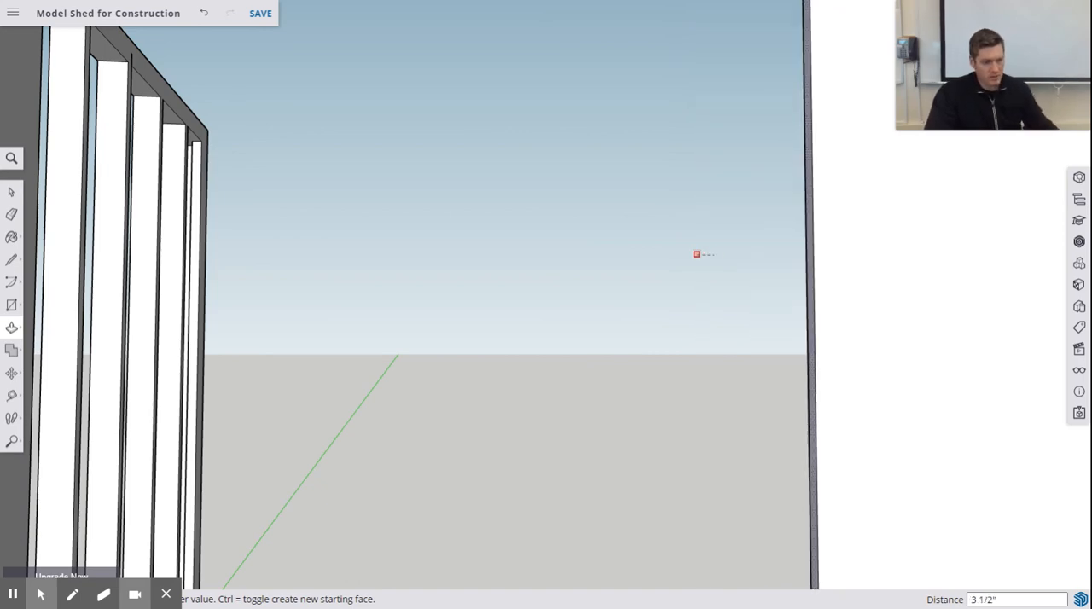
pyautogui.scroll(2, 709, 262)
pyautogui.scroll(-8, 716, 262)
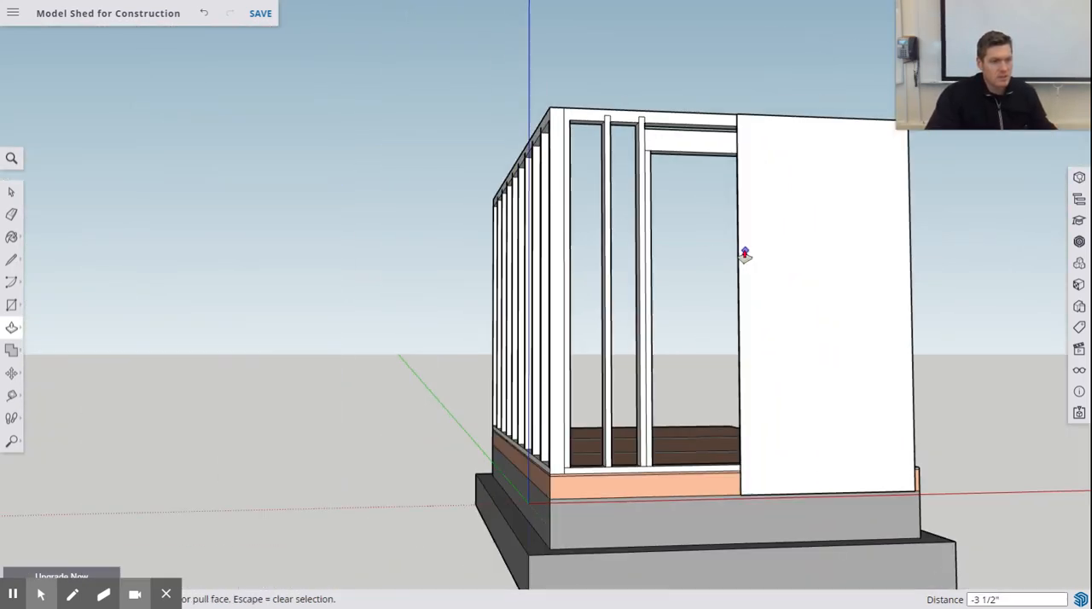
# - Draw a 48" by .5" rectangle outward from the top corner where the two walls meet, running along the door wall
pyautogui.moveTo(745, 254); pyautogui.dragTo(929, 311, button='middle')
pyautogui.moveTo(797, 268)
pyautogui.mouseDown(button='middle')
pyautogui.moveTo(776, 263)
pyautogui.moveTo(786, 274)
pyautogui.mouseUp(button='middle')
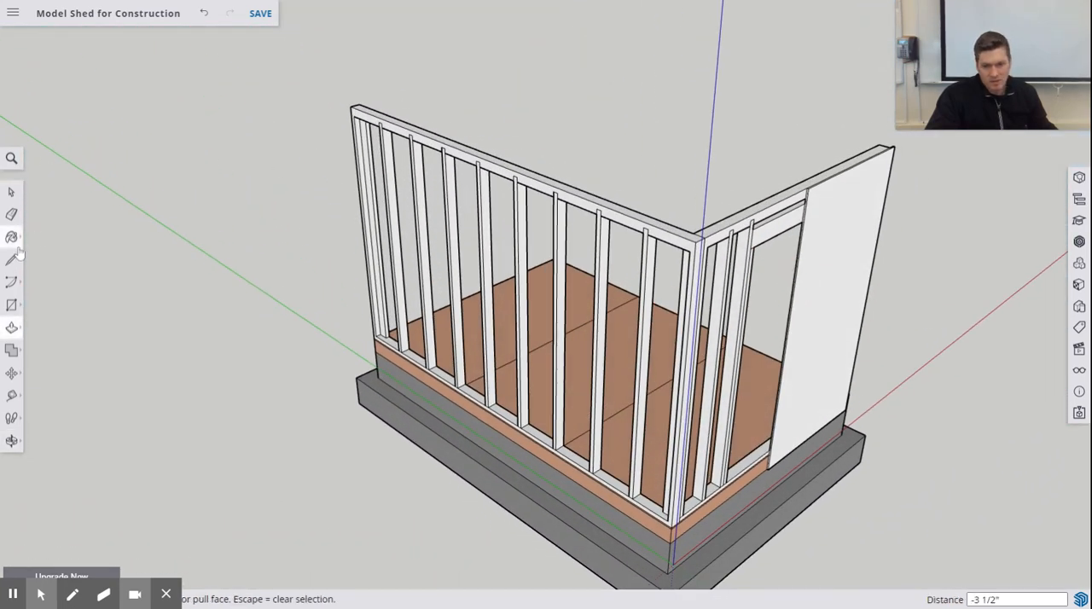
pyautogui.click(12, 305)
pyautogui.scroll(5, 640, 219)
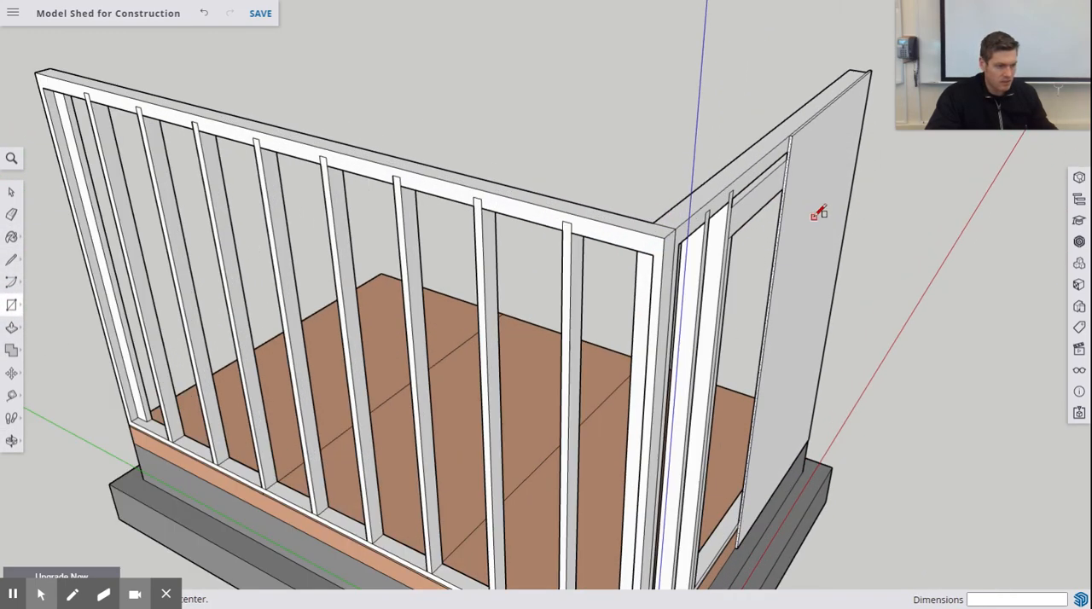
pyautogui.moveTo(815, 216); pyautogui.dragTo(842, 242, button='middle')
pyautogui.scroll(5, 840, 250)
pyautogui.moveTo(666, 295); pyautogui.dragTo(724, 356, button='middle')
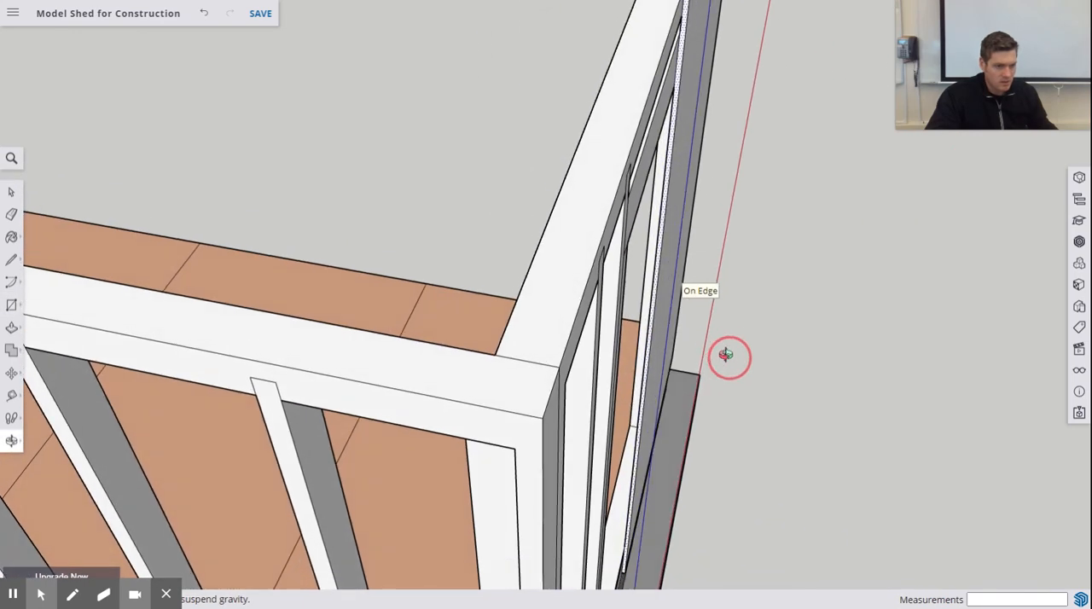
pyautogui.click(544, 416)
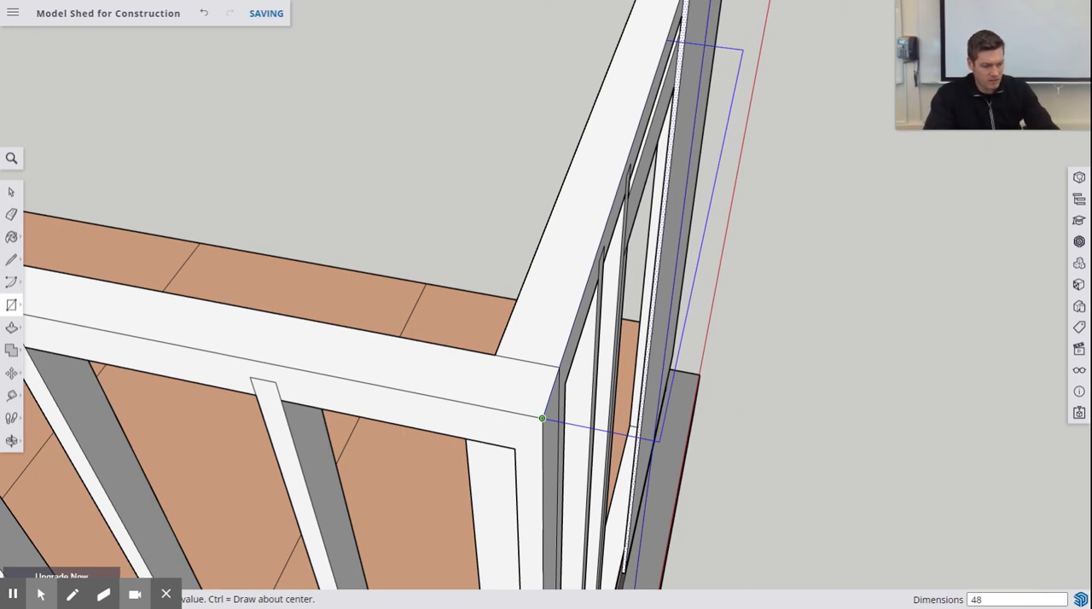
pyautogui.write('48"')
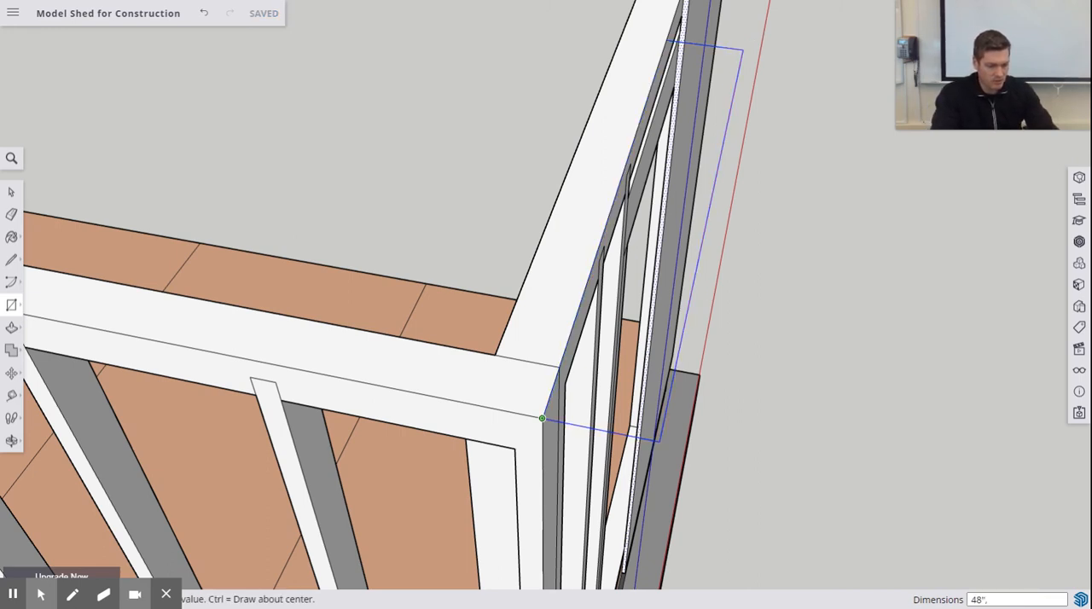
pyautogui.write(',.5"')
pyautogui.press('Return')
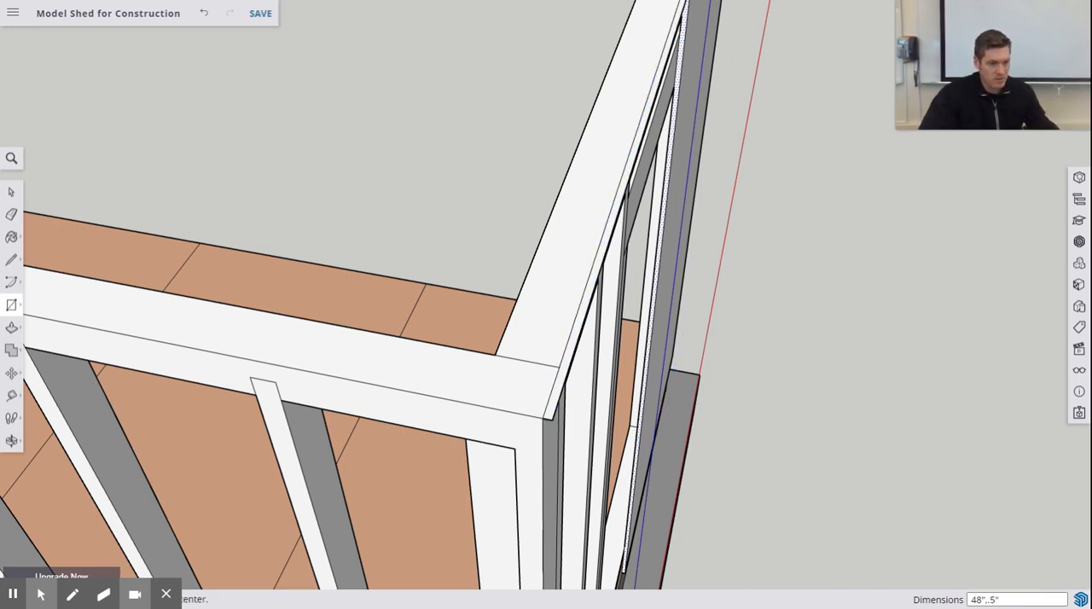
# - Try to extrude the thin 48" rectangle downward from the top of the door wall, and undo the attempt
pyautogui.scroll(-6, 760, 136)
pyautogui.moveTo(787, 151); pyautogui.dragTo(910, 294, button='middle')
pyautogui.moveTo(779, 278); pyautogui.dragTo(726, 128, button='middle')
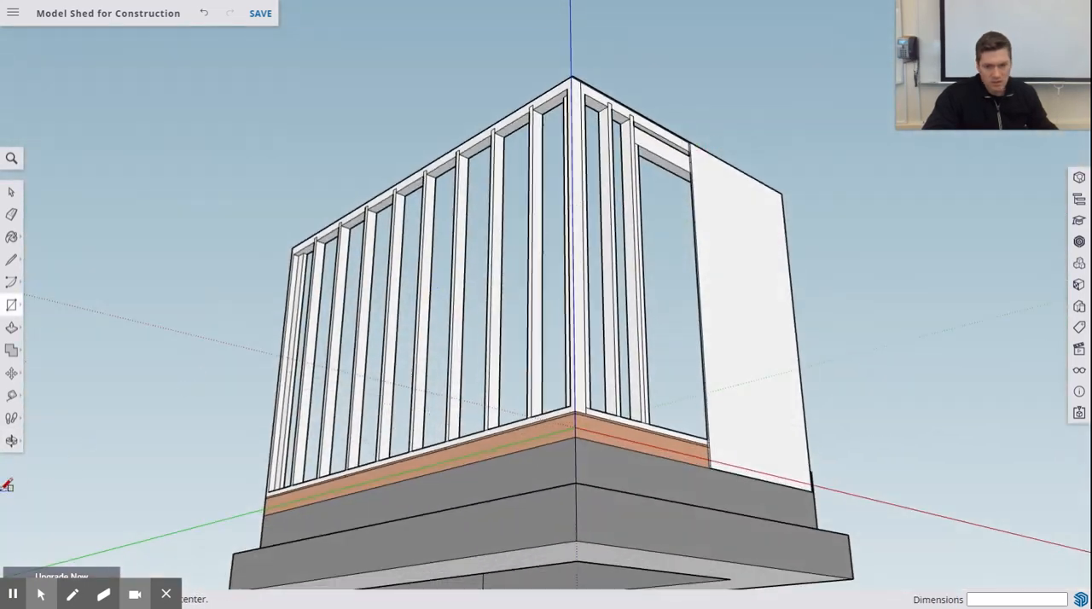
pyautogui.click(11, 328)
pyautogui.scroll(5, 539, 71)
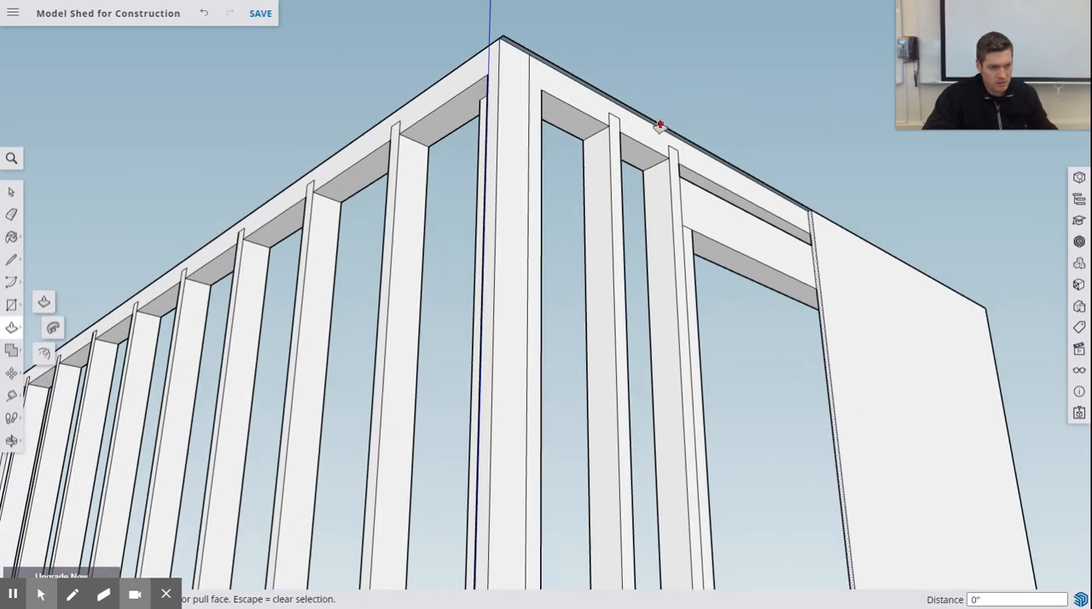
pyautogui.scroll(3, 633, 118)
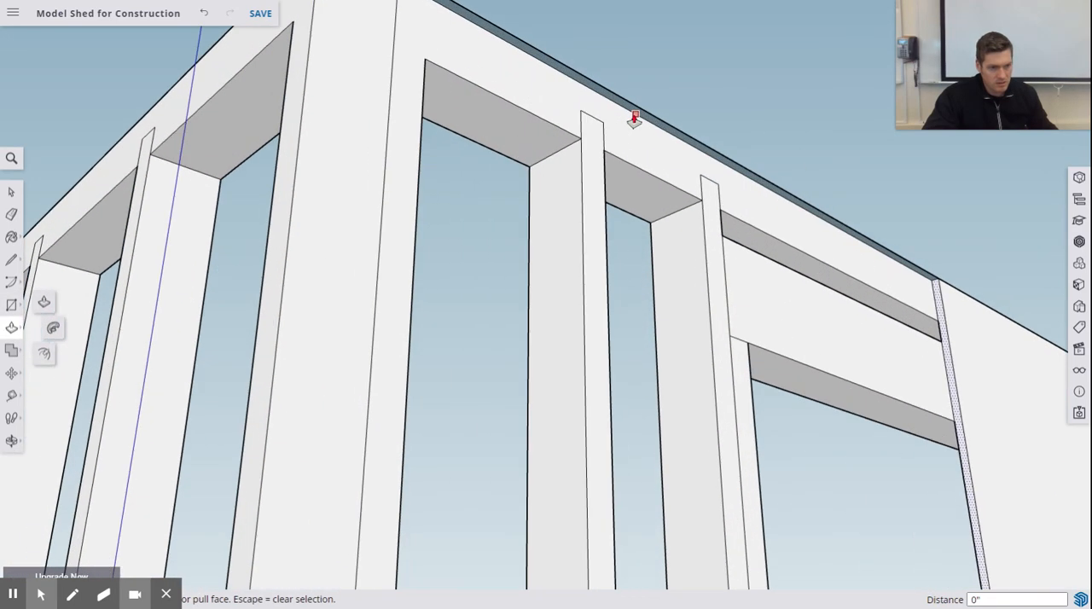
pyautogui.scroll(2, 702, 138)
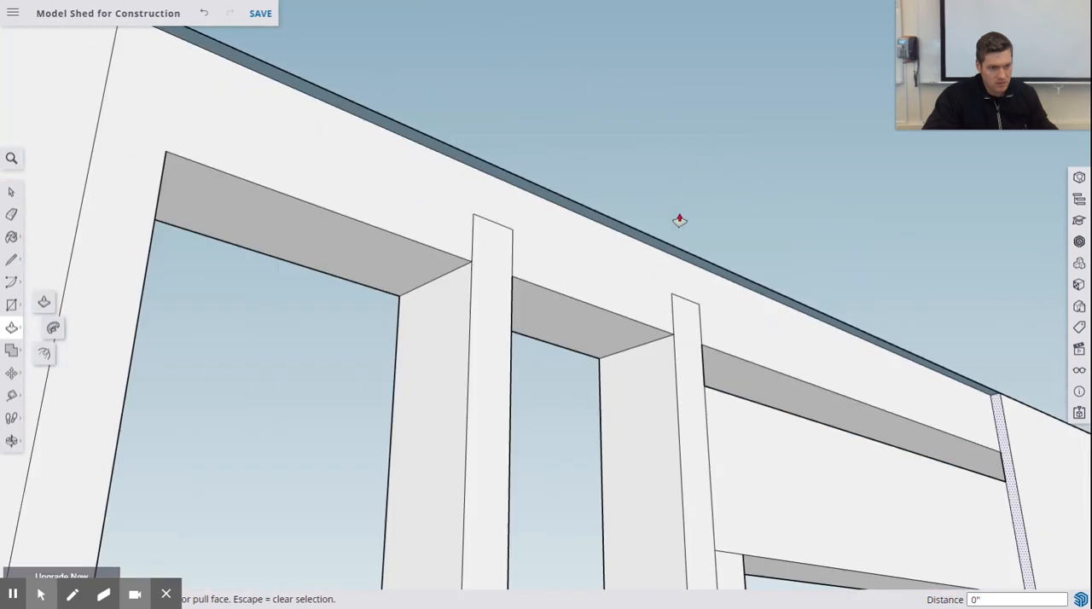
pyautogui.scroll(2, 679, 249)
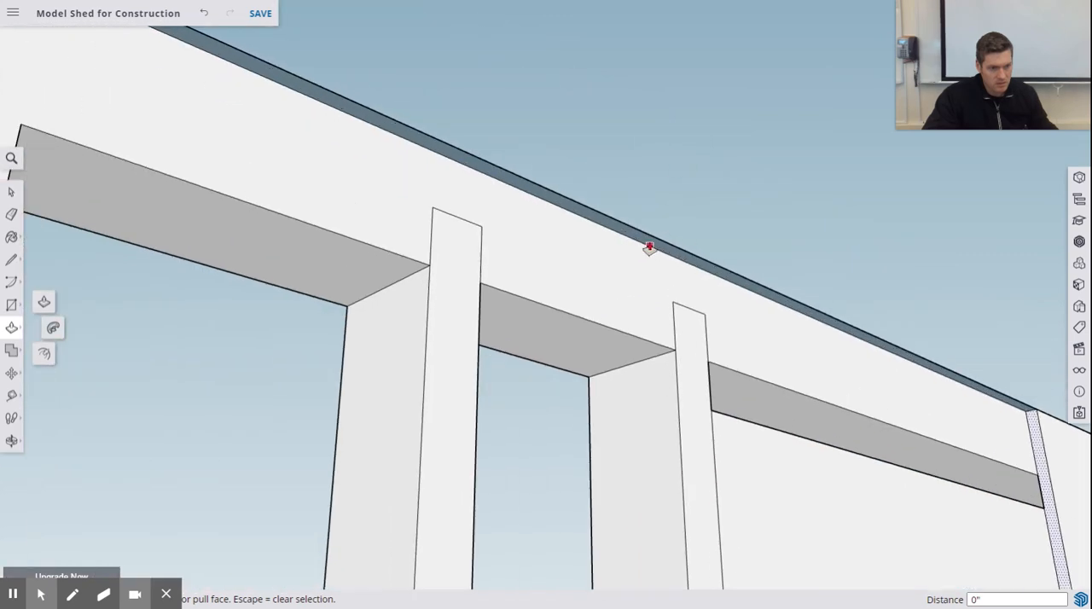
pyautogui.scroll(2, 771, 287)
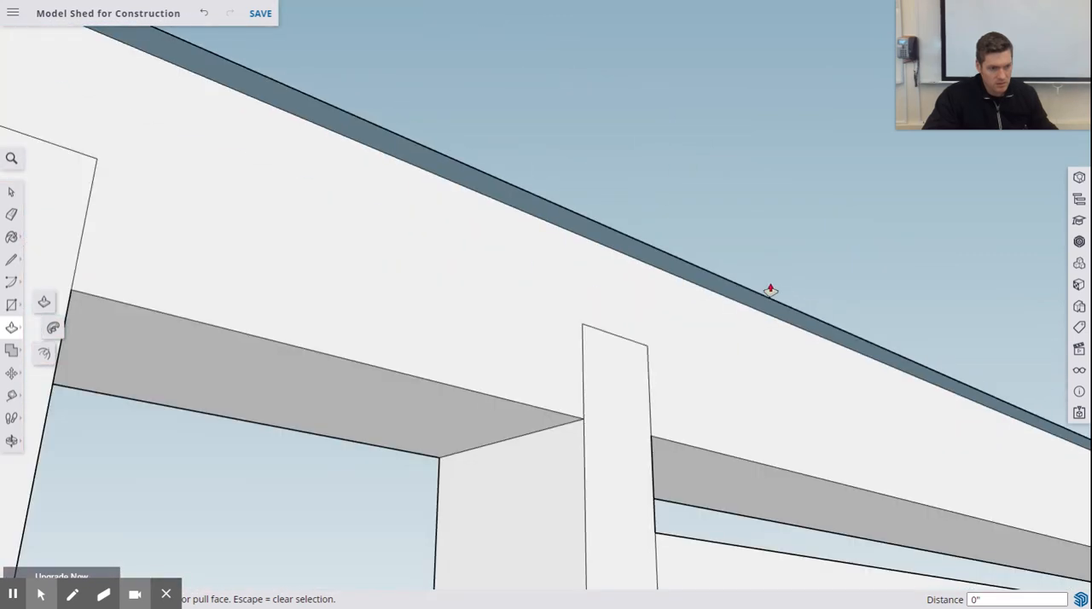
pyautogui.moveTo(770, 287); pyautogui.dragTo(887, 368, button='middle')
pyautogui.press('p')
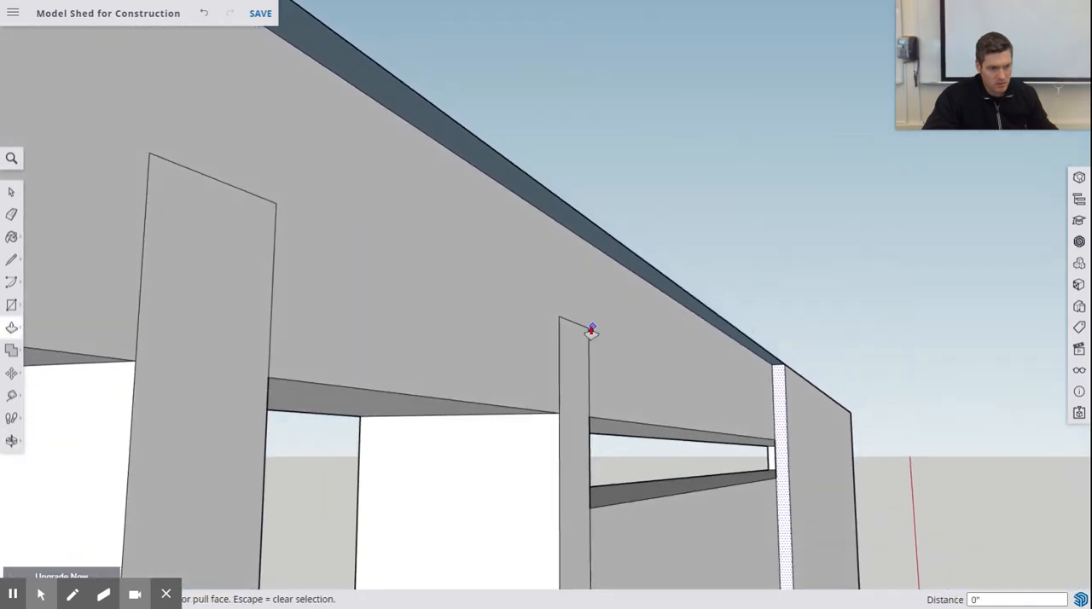
pyautogui.moveTo(576, 228); pyautogui.dragTo(622, 283)
pyautogui.hotkey('ctrl', 'z')
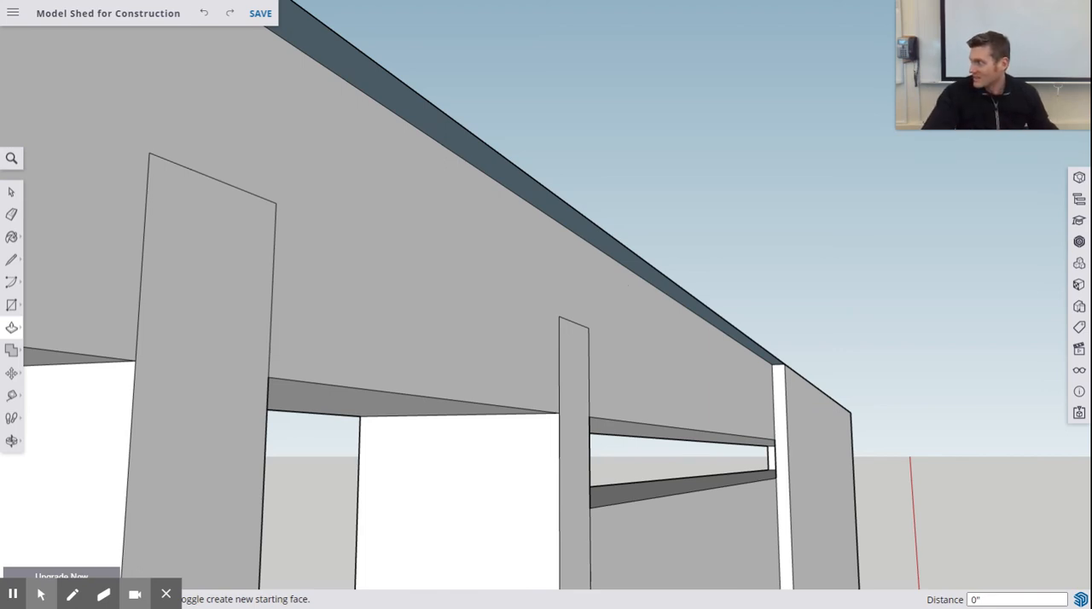
# - Extrude the thin 48" rectangle downward by about 1 3/8" along the door wall's top plate
pyautogui.scroll(2, 605, 241)
pyautogui.moveTo(607, 244); pyautogui.dragTo(622, 357)
pyautogui.moveTo(663, 392); pyautogui.dragTo(658, 294, button='middle')
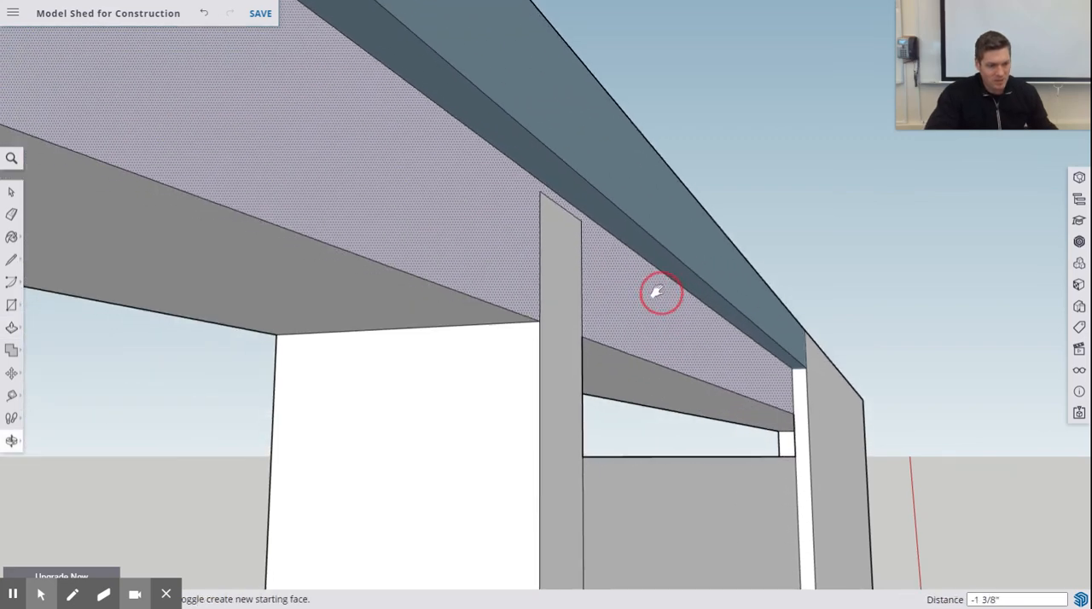
# - Extend the second sheathing panel's lower end downward by about 1 1/2" and a further 6 5/8" over the door header
pyautogui.scroll(-2, 658, 296)
pyautogui.scroll(3, 658, 297)
pyautogui.scroll(-5, 659, 300)
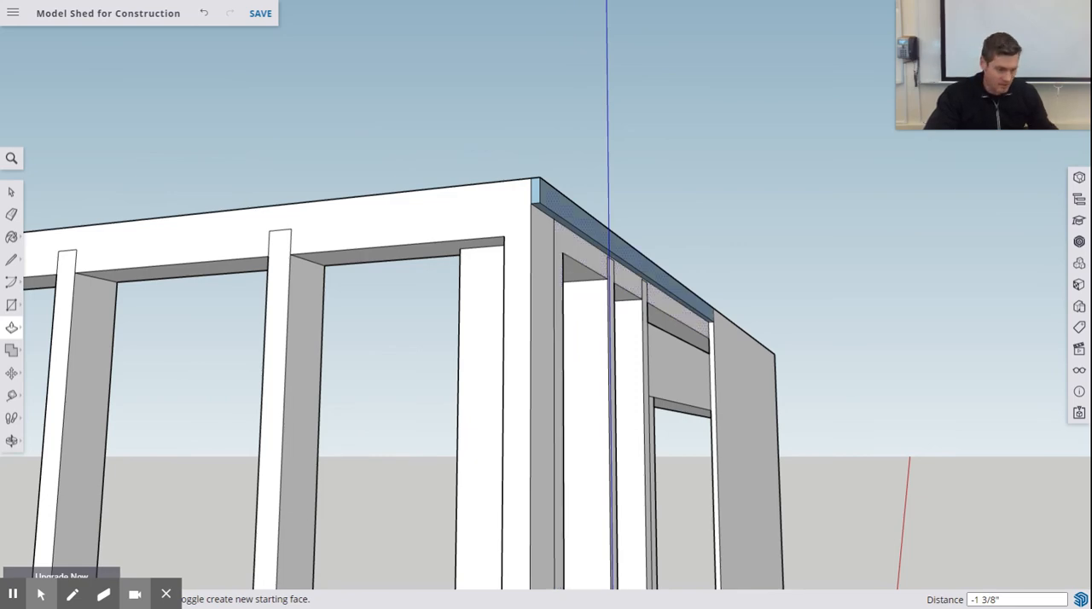
pyautogui.scroll(-3, 658, 290)
pyautogui.scroll(5, 665, 299)
pyautogui.click(674, 422)
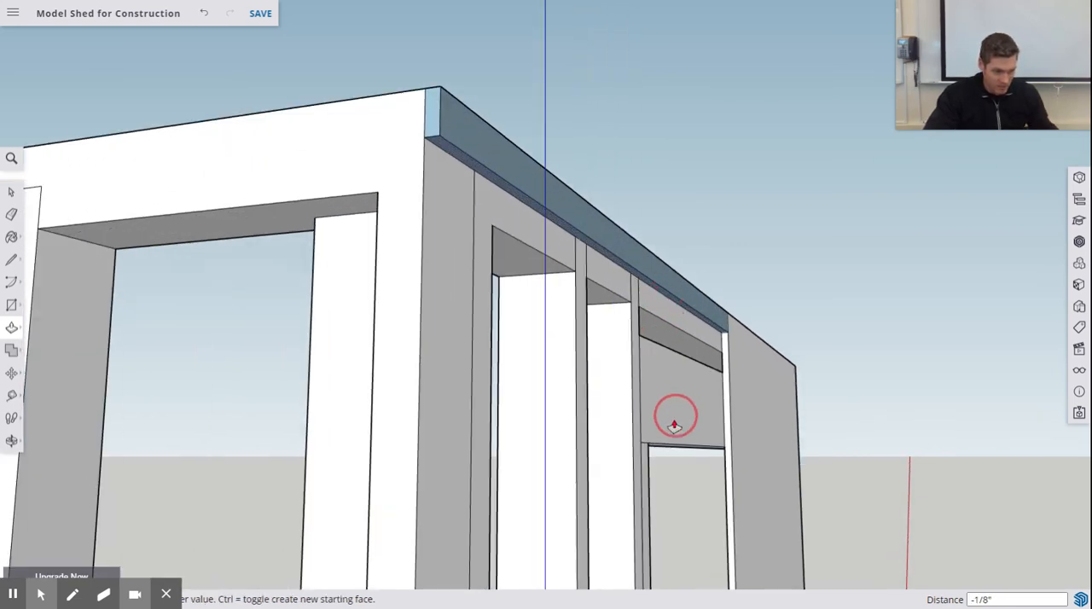
pyautogui.click(602, 310)
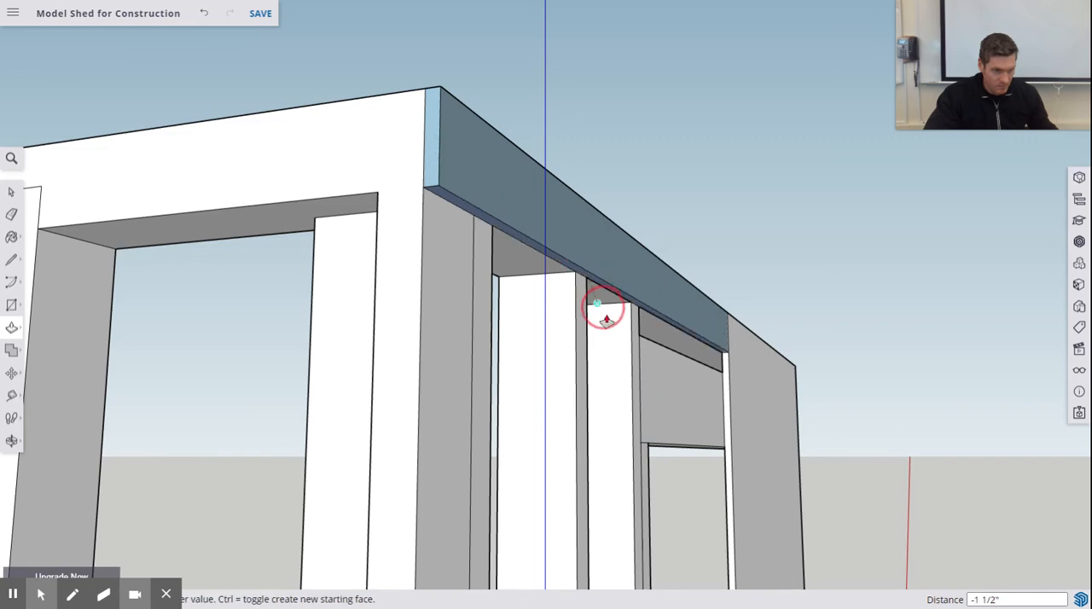
pyautogui.click(653, 413)
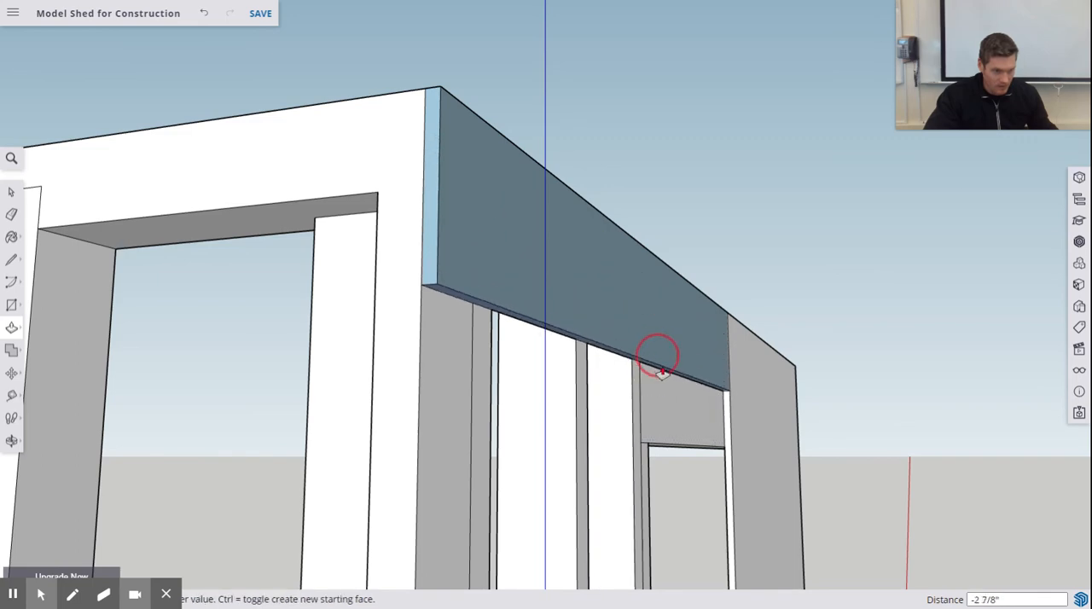
# - Extend the second panel's lower end downward across the door opening by about 1' 4 5/16" and a further 1' 2 3/4"
pyautogui.scroll(3, 658, 331)
pyautogui.scroll(-4, 657, 253)
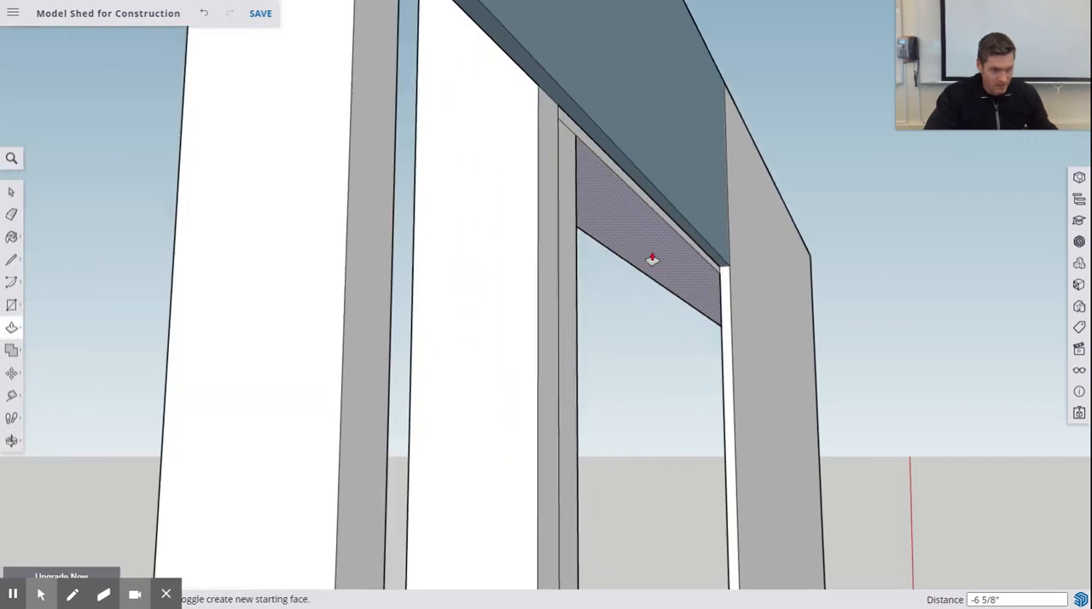
pyautogui.scroll(3, 625, 232)
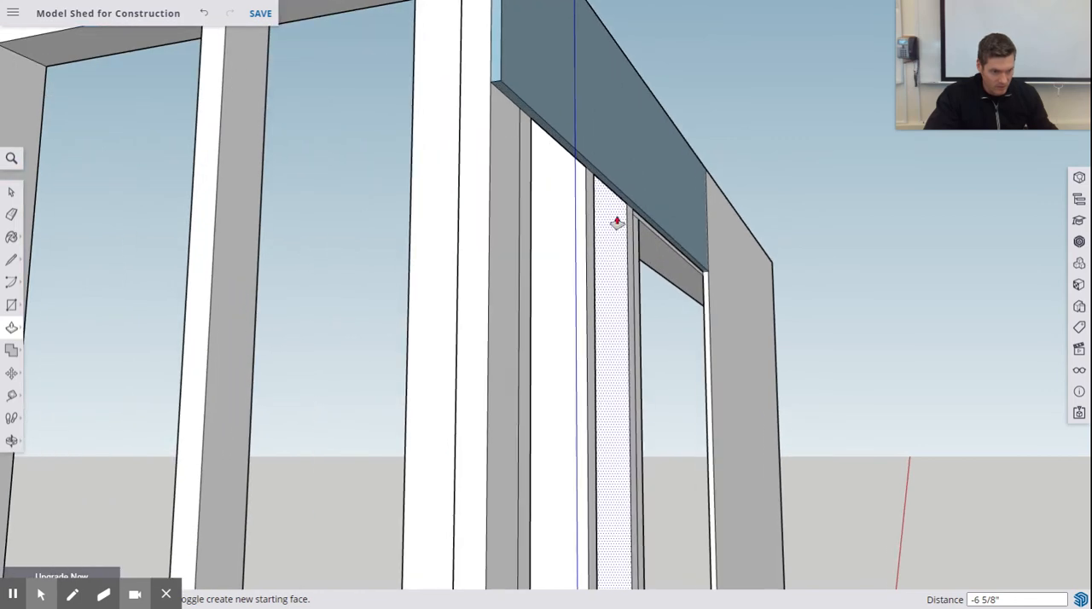
pyautogui.moveTo(610, 194); pyautogui.dragTo(666, 455)
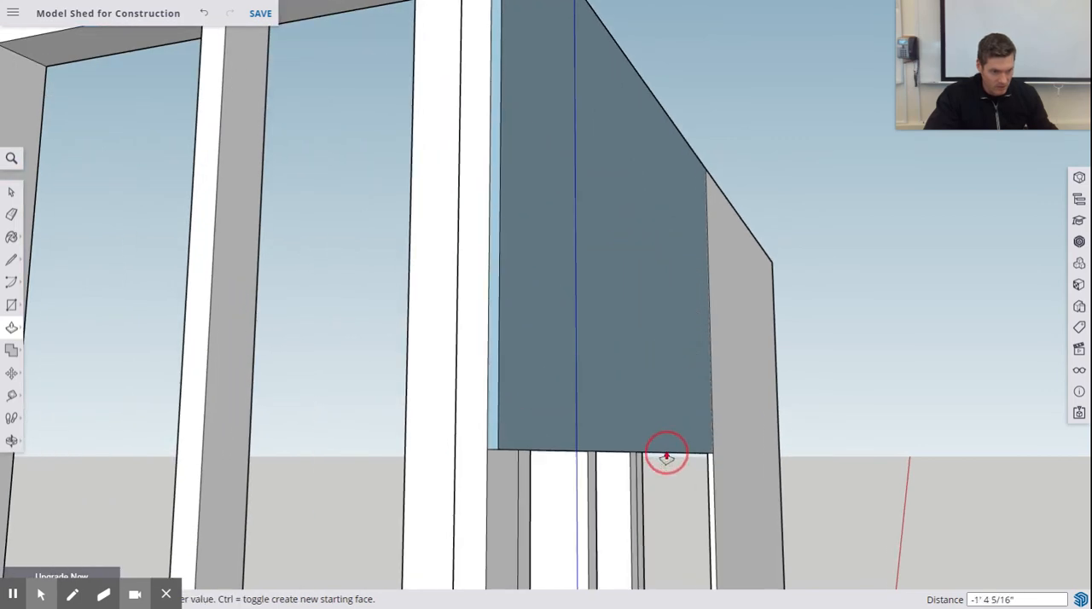
pyautogui.scroll(3, 667, 456)
pyautogui.keyDown('shift'); pyautogui.moveTo(667, 456); pyautogui.dragTo(655, 189, button='middle'); pyautogui.keyUp('shift')
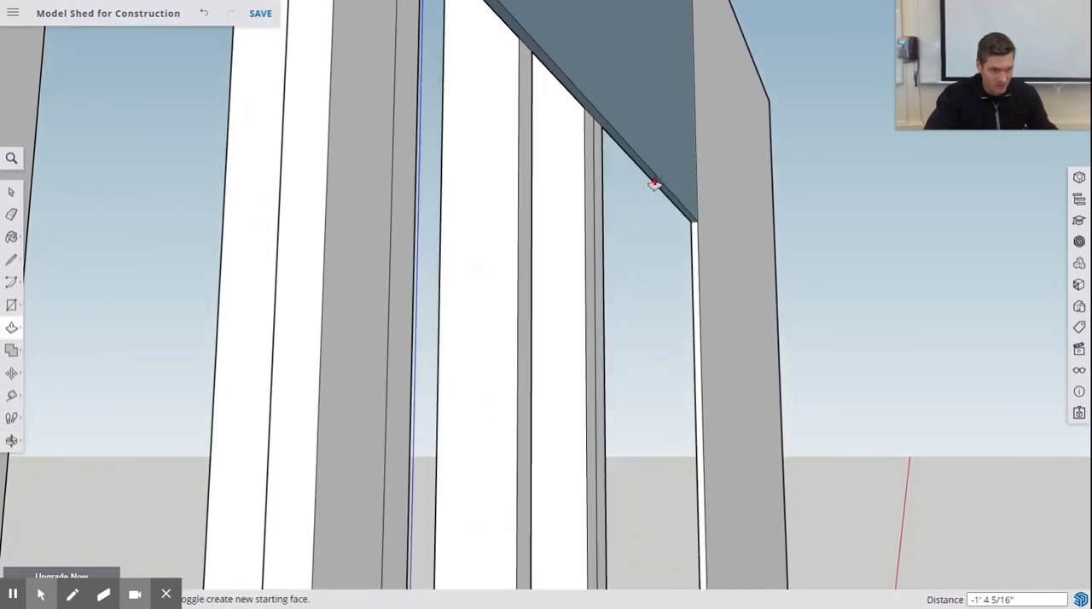
pyautogui.moveTo(655, 183); pyautogui.dragTo(666, 465)
pyautogui.keyDown('shift'); pyautogui.moveTo(666, 465); pyautogui.dragTo(657, 183, button='middle'); pyautogui.keyUp('shift')
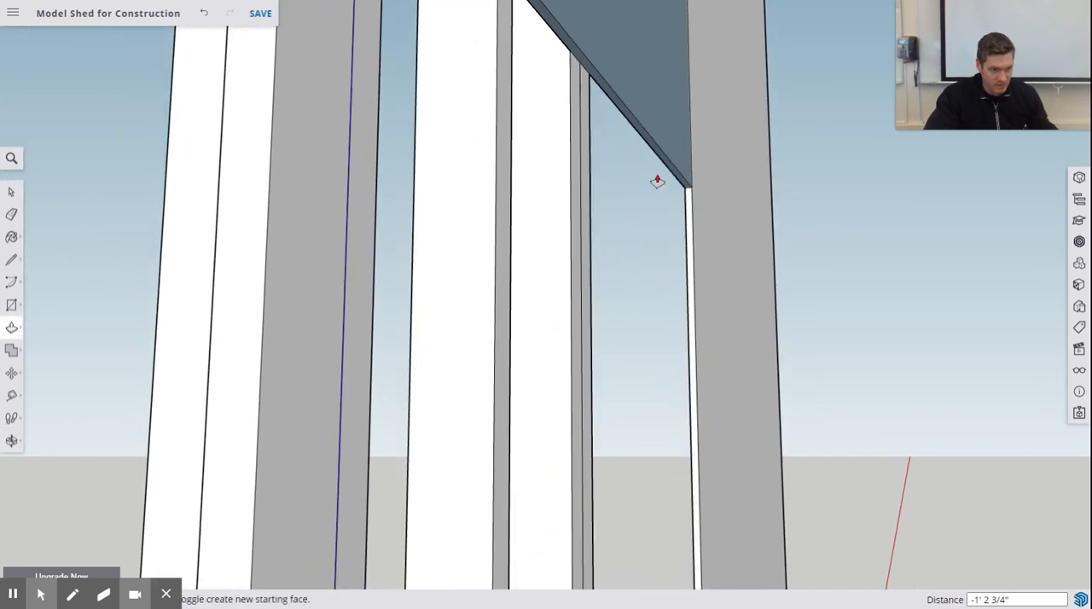
# - Extend the second panel downward by about 1' 5 15/16" and a further 2' 5 7/8" to the door wall's bottom plate
pyautogui.moveTo(655, 162); pyautogui.dragTo(643, 410)
pyautogui.keyDown('shift'); pyautogui.moveTo(643, 410); pyautogui.dragTo(659, 179, button='middle'); pyautogui.keyUp('shift')
pyautogui.scroll(-3, 672, 218)
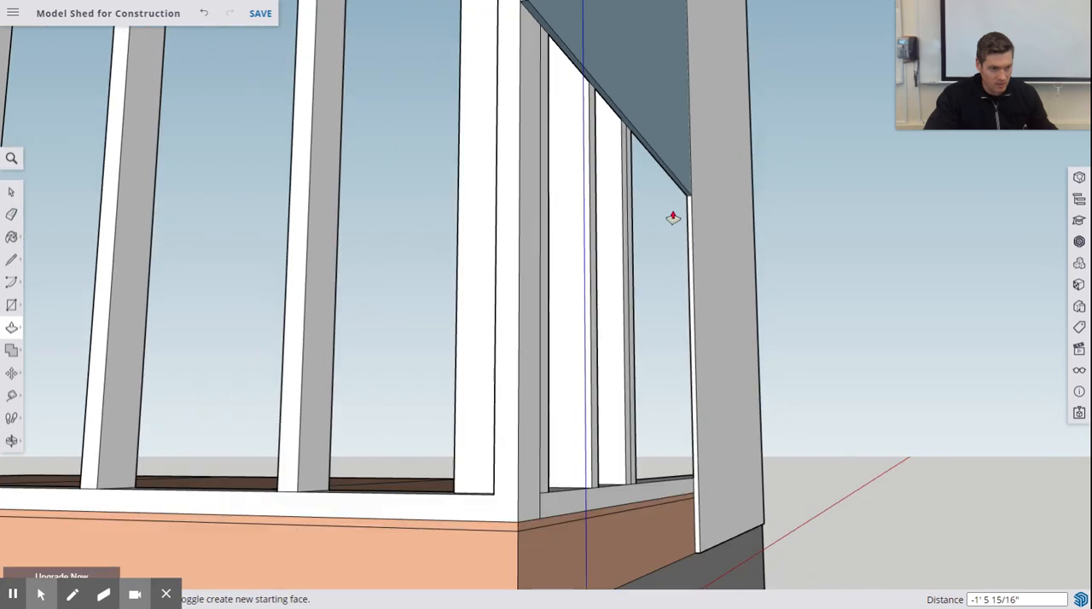
pyautogui.moveTo(668, 176); pyautogui.dragTo(663, 485)
pyautogui.moveTo(663, 485); pyautogui.dragTo(656, 365, button='middle')
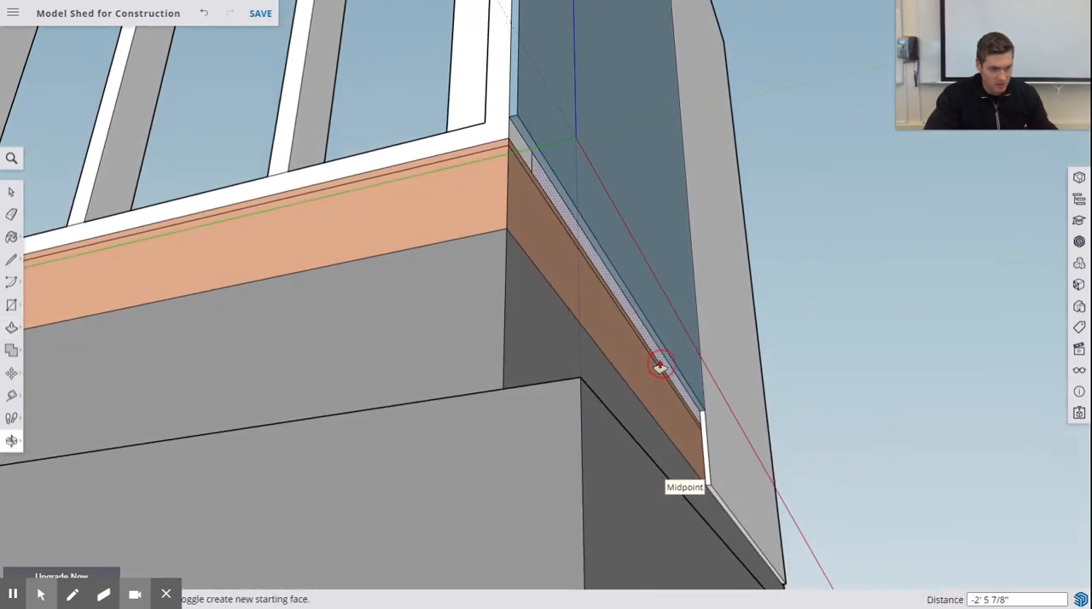
# - Extend the second panel's lower end another 6" to the bottom edge of the floor's rim joist
pyautogui.scroll(5, 652, 333)
pyautogui.moveTo(630, 320); pyautogui.dragTo(579, 433)
pyautogui.click(579, 433)
pyautogui.moveTo(470, 222); pyautogui.dragTo(568, 317, button='middle')
pyautogui.scroll(-8, 570, 317)
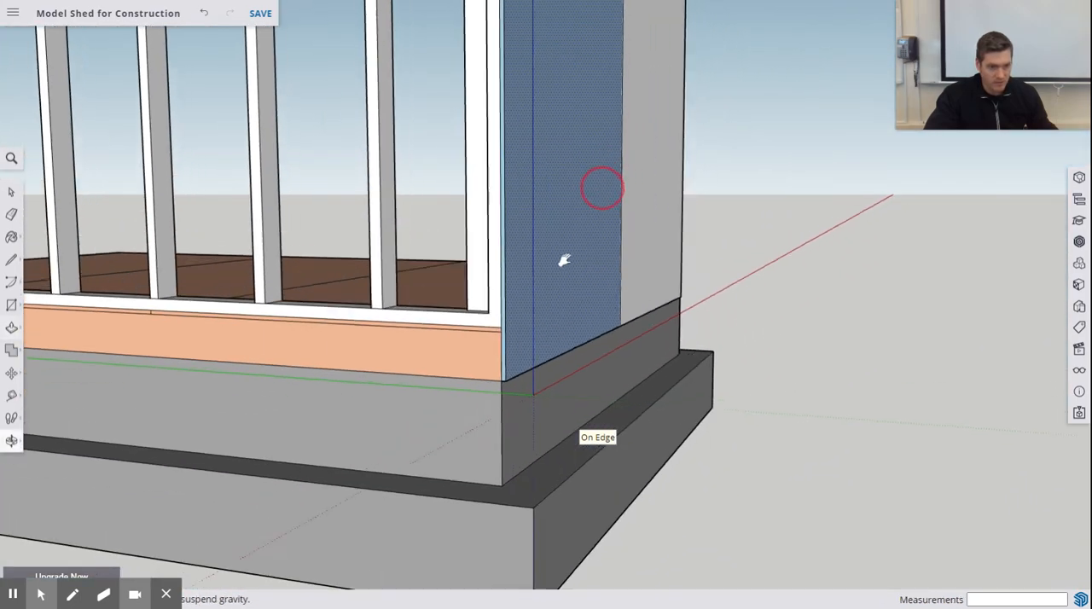
# - Push the two sheathing faces covering the door opening through the panels to cut out the doorway
pyautogui.keyDown('shift'); pyautogui.moveTo(564, 260); pyautogui.dragTo(527, 363, button='middle'); pyautogui.keyUp('shift')
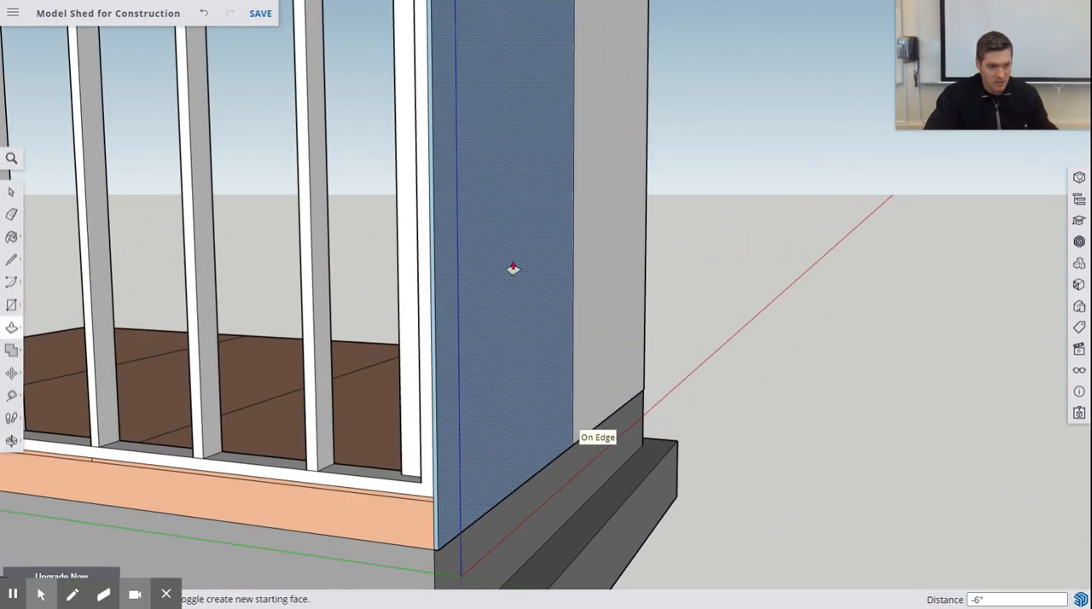
pyautogui.moveTo(513, 268); pyautogui.dragTo(759, 373, button='middle')
pyautogui.press('p')
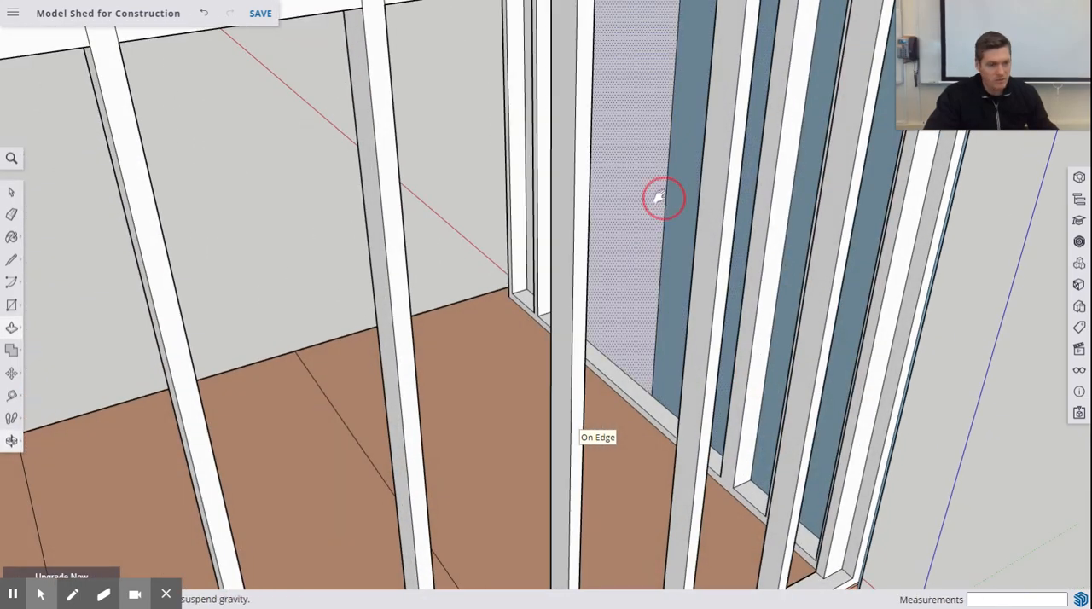
pyautogui.keyDown('shift'); pyautogui.moveTo(660, 197); pyautogui.dragTo(761, 290, button='middle'); pyautogui.keyUp('shift')
pyautogui.moveTo(692, 220); pyautogui.dragTo(680, 214)
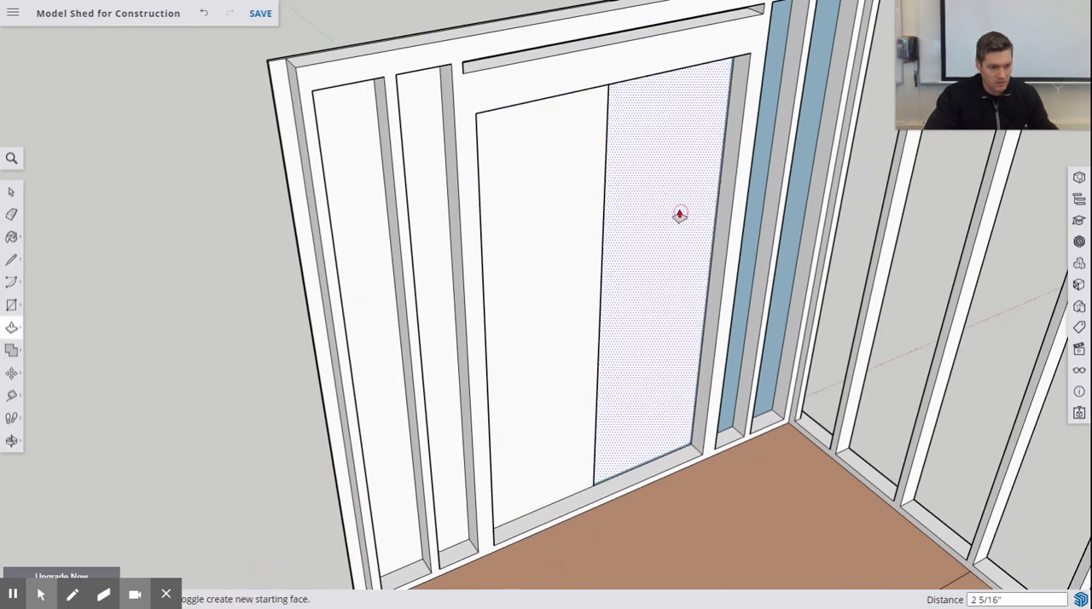
pyautogui.click(639, 235)
pyautogui.click(646, 232)
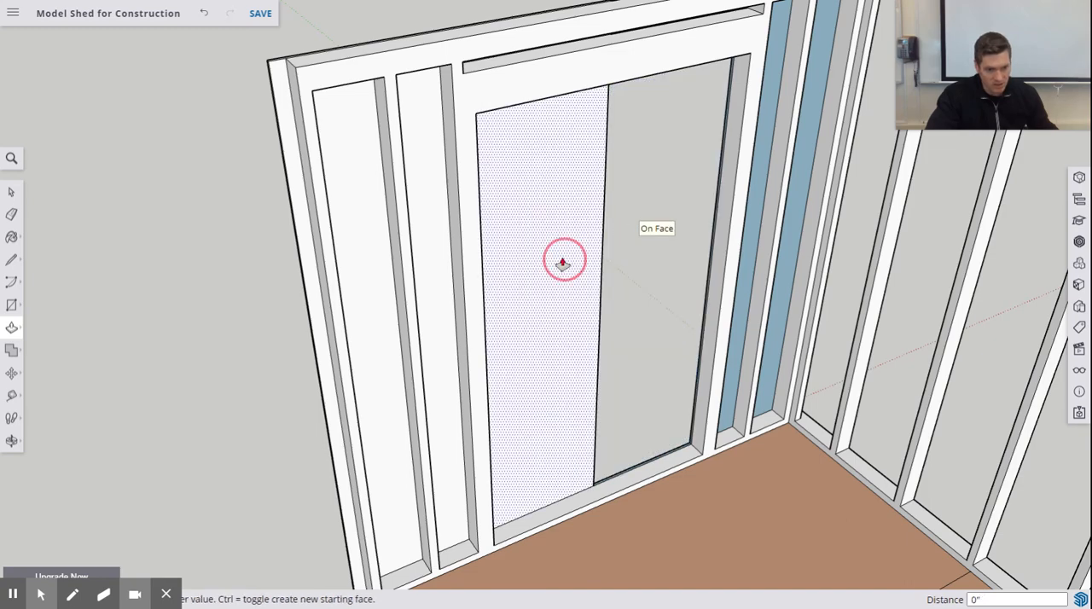
pyautogui.click(564, 263)
pyautogui.click(555, 251)
# - Draw a 12' by 0.5" rectangle along the outer edge of the long wall's top plate, starting from its outside corner
pyautogui.moveTo(556, 251); pyautogui.dragTo(434, 349, button='middle')
pyautogui.click(11, 306)
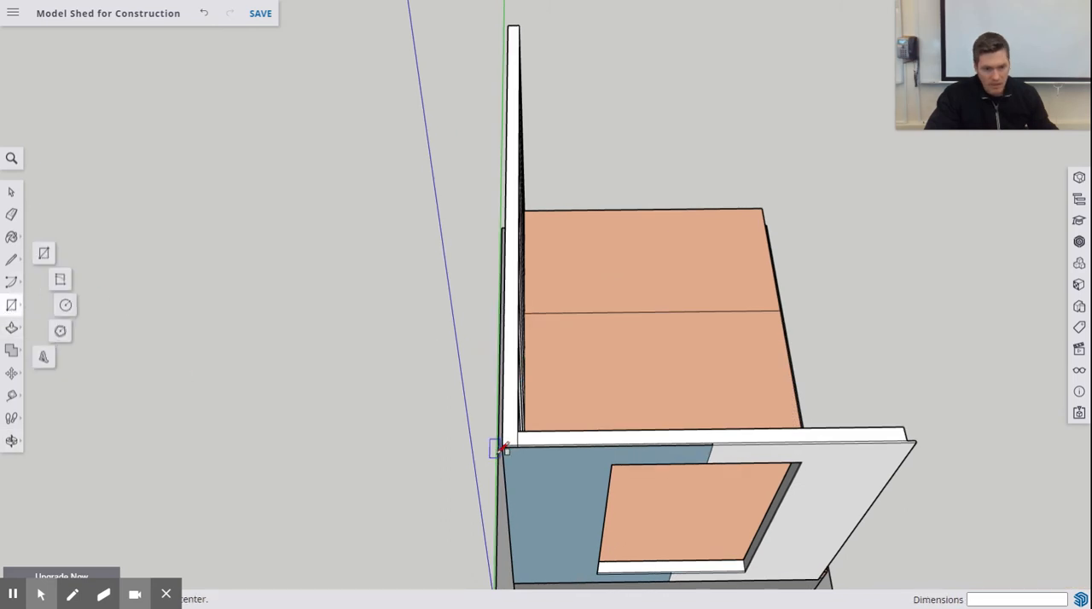
pyautogui.scroll(5, 504, 441)
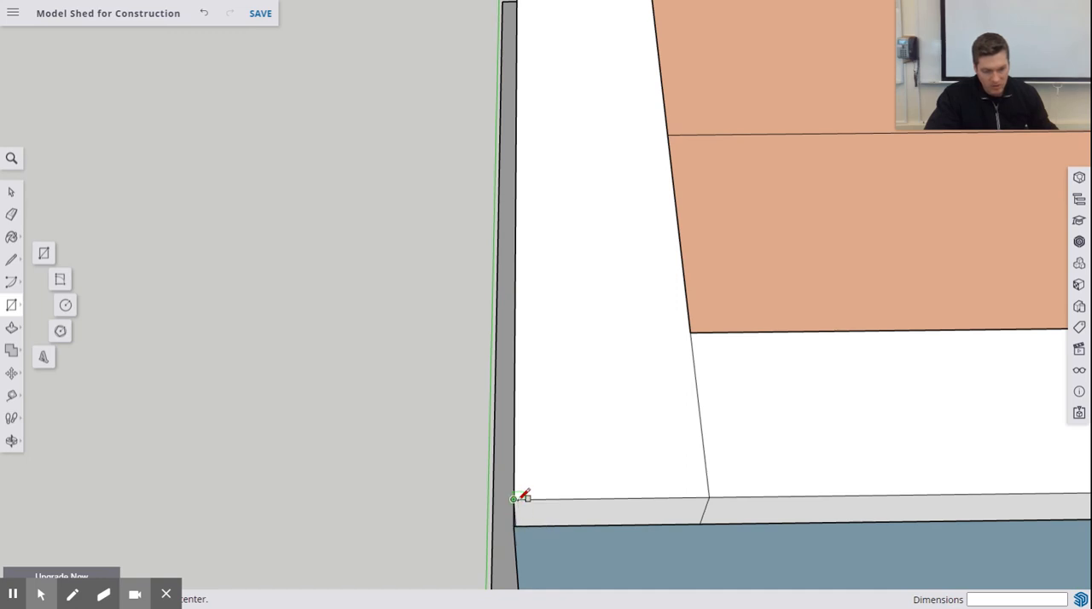
pyautogui.click(513, 499)
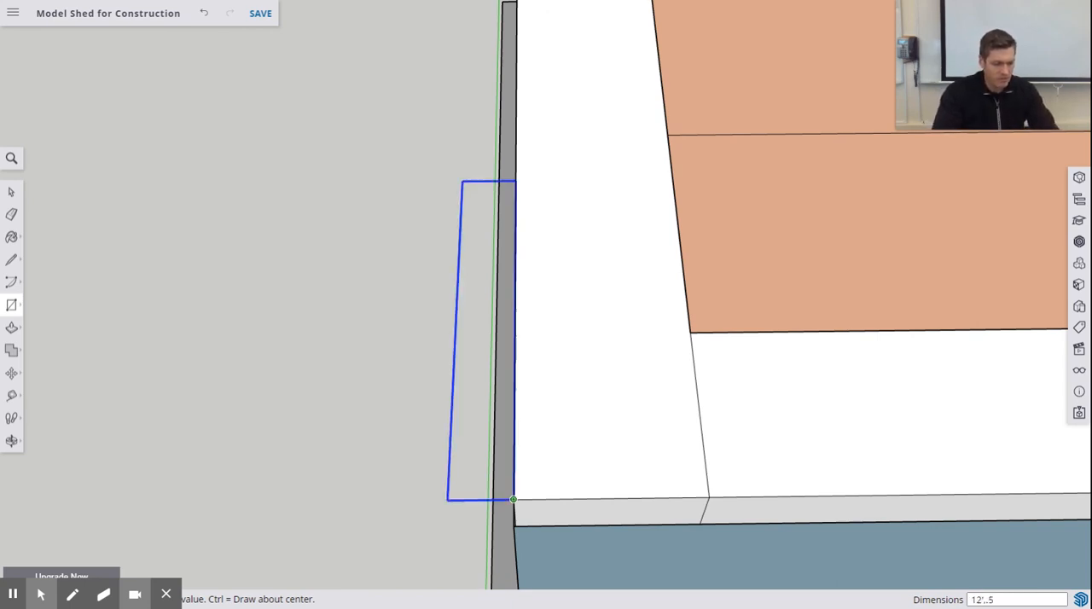
pyautogui.press('Return')
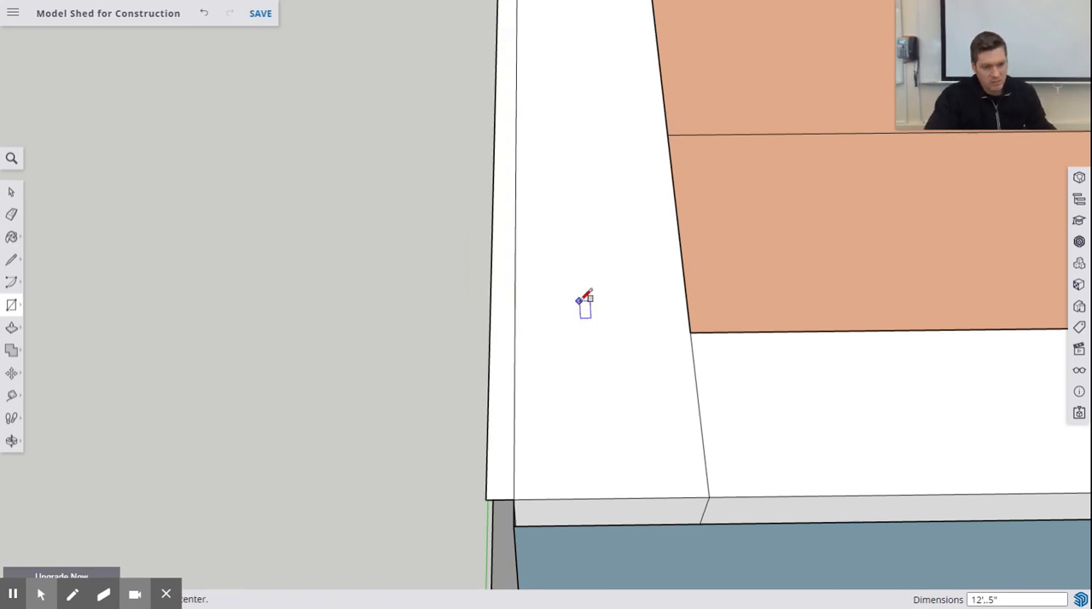
# - Try to extrude the 1/2" strip on the long wall downward by about 1' 2 5/16" over the studs
pyautogui.scroll(-5, 553, 326)
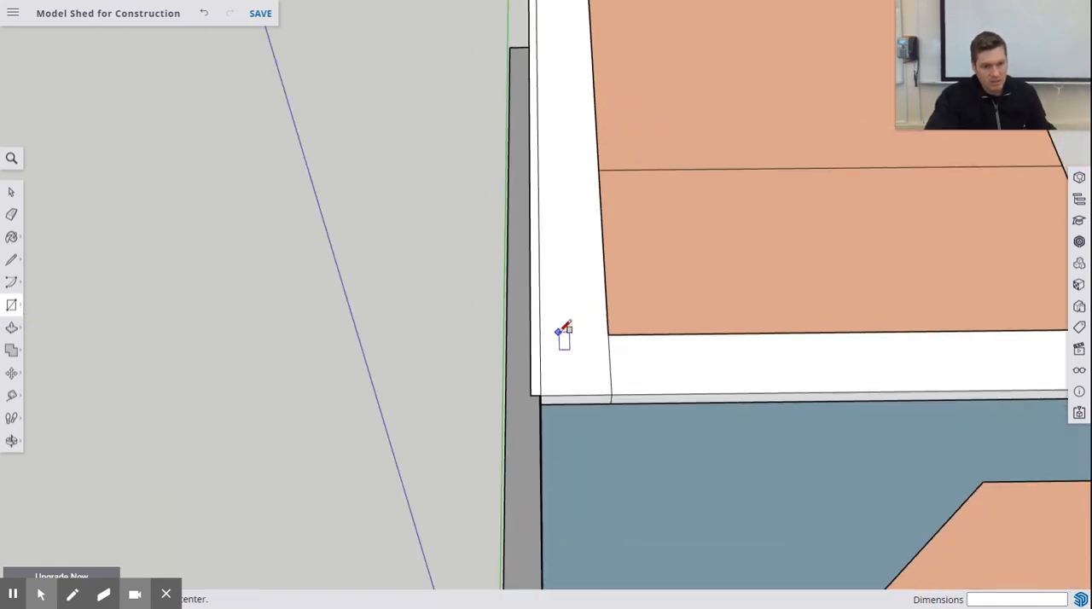
pyautogui.moveTo(564, 334); pyautogui.dragTo(722, 35, button='middle')
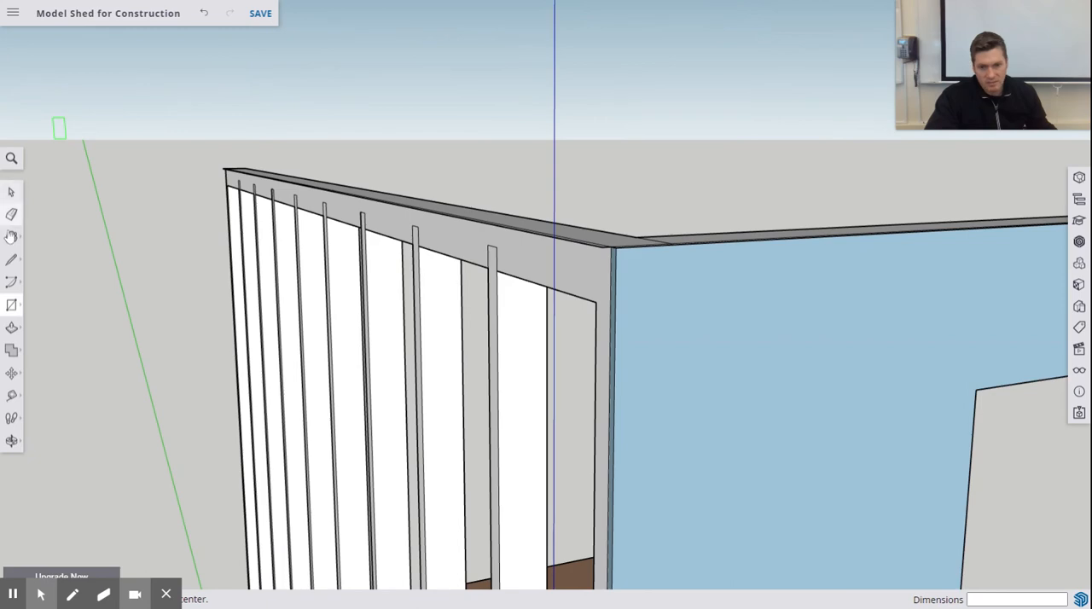
pyautogui.click(11, 328)
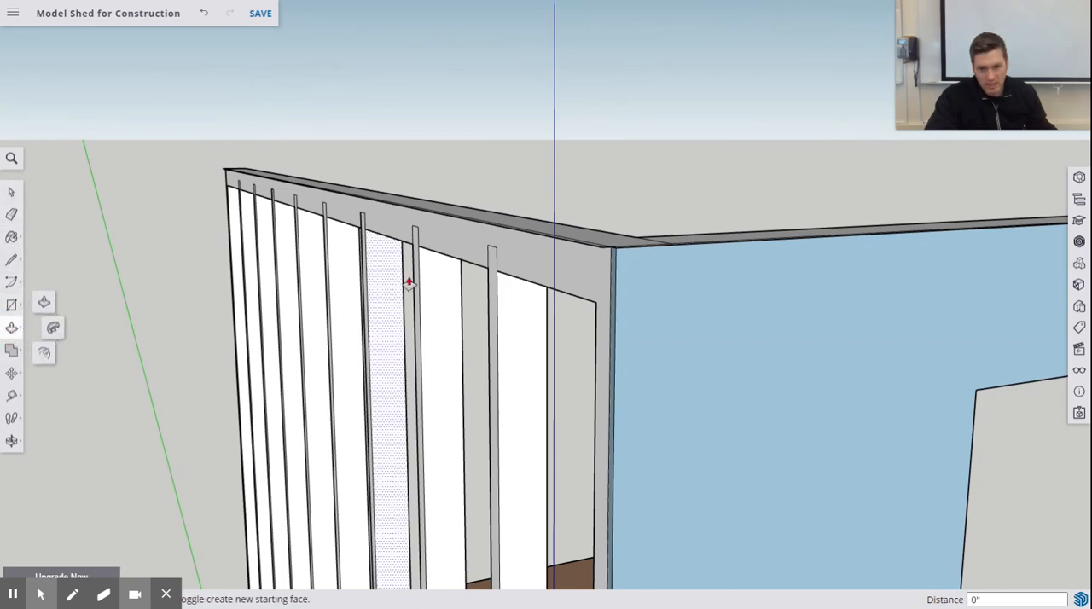
pyautogui.moveTo(410, 280); pyautogui.dragTo(447, 101, button='middle')
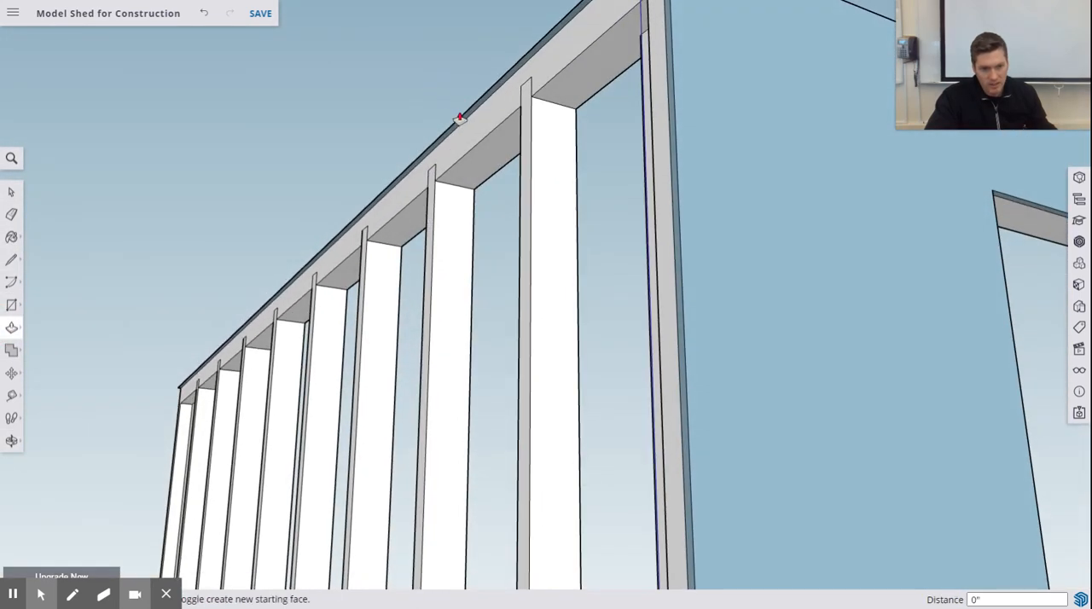
pyautogui.moveTo(453, 170); pyautogui.dragTo(454, 285)
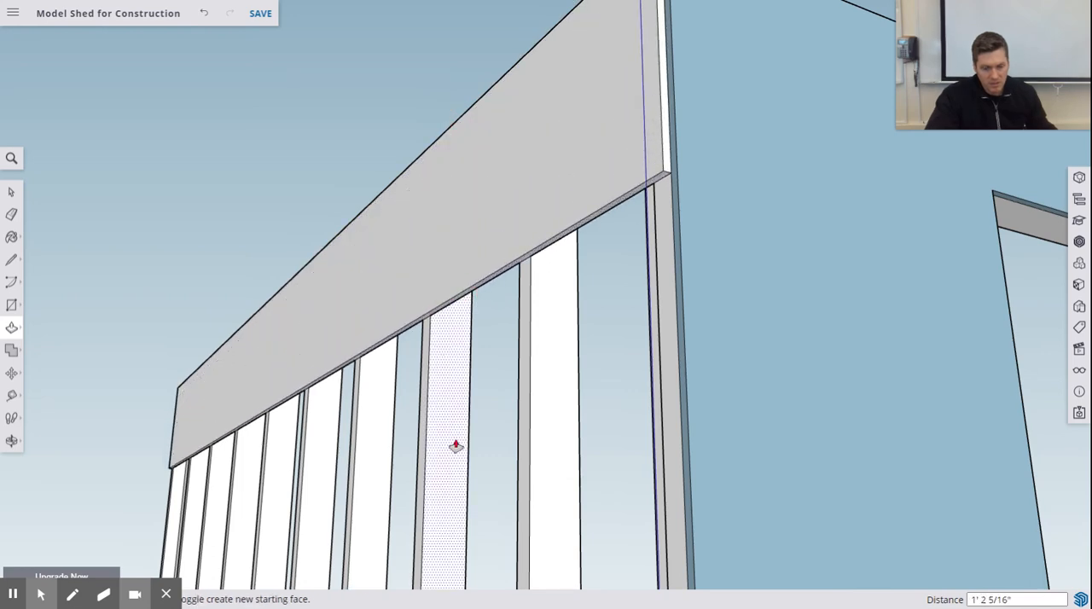
# - Undo the partial downward extrusion of the long wall's sheathing strip
pyautogui.moveTo(453, 446); pyautogui.dragTo(447, 219, button='middle')
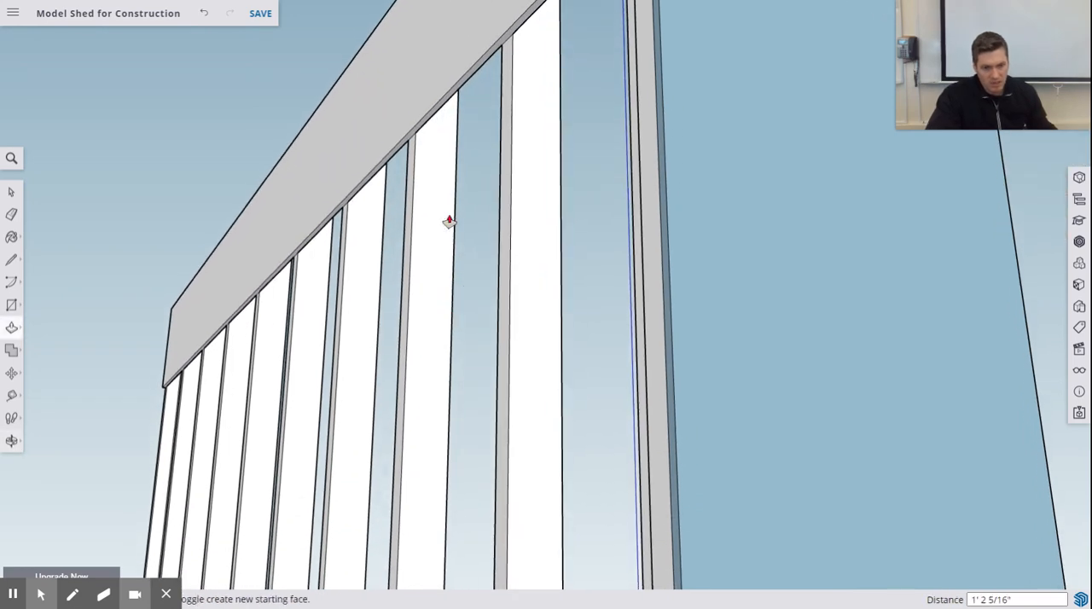
pyautogui.click(438, 133)
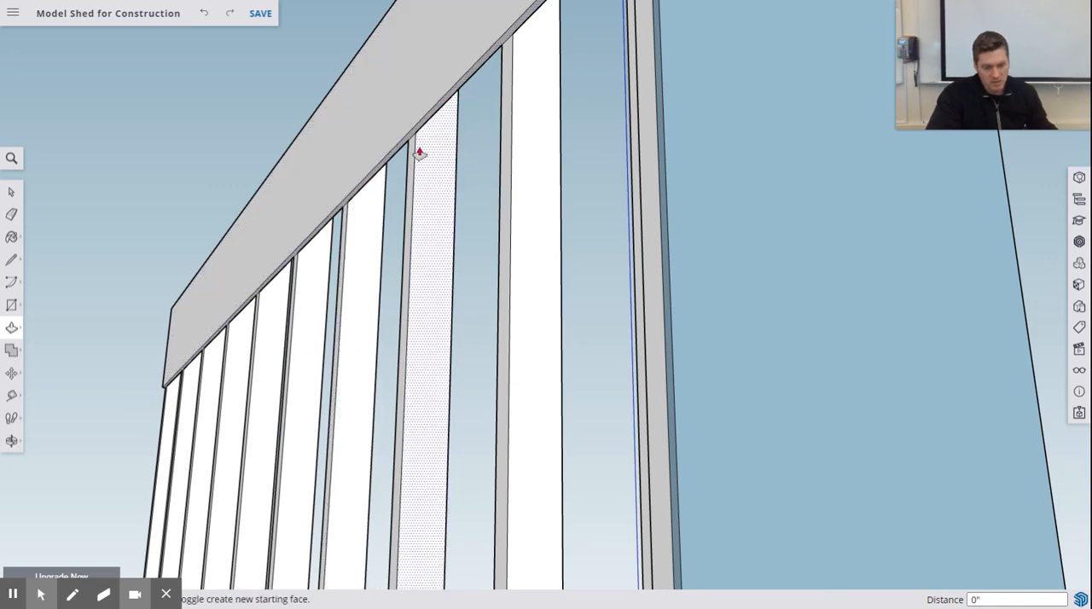
pyautogui.moveTo(414, 156); pyautogui.dragTo(361, 199, button='middle')
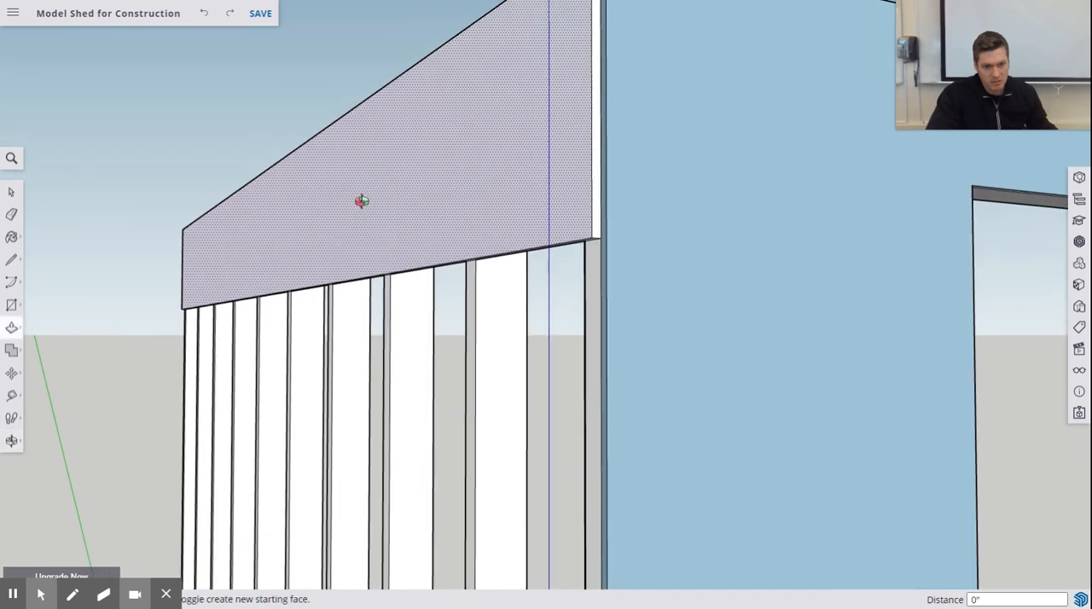
pyautogui.hotkey('ctrl', 'z')
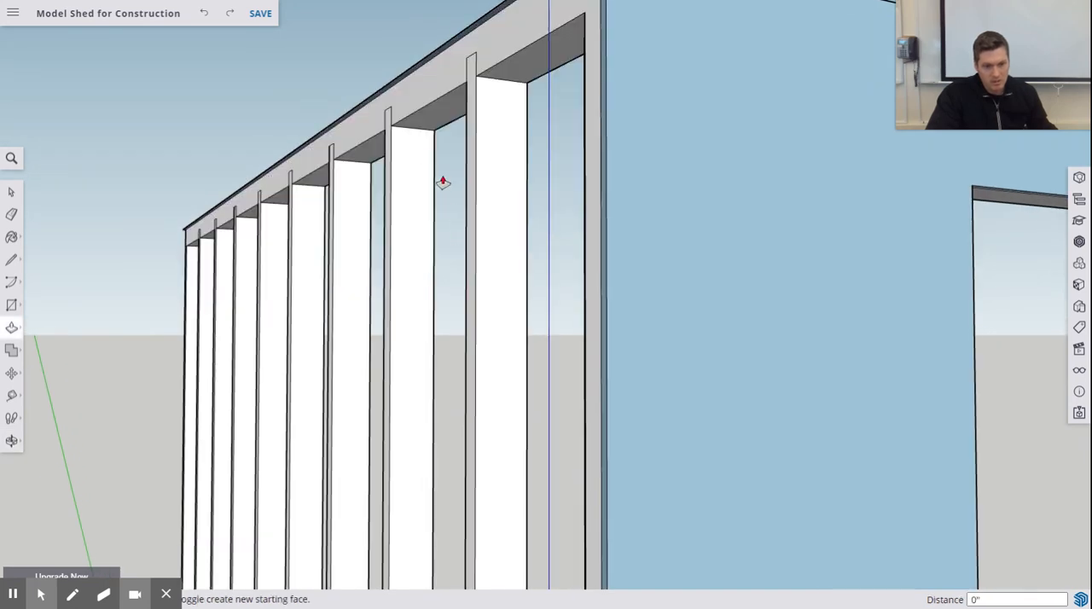
# - Try again to extrude the long wall's strip down over the upper part of the studs, and undo it
pyautogui.moveTo(399, 120); pyautogui.dragTo(390, 556)
pyautogui.moveTo(390, 556); pyautogui.dragTo(389, 221, button='middle')
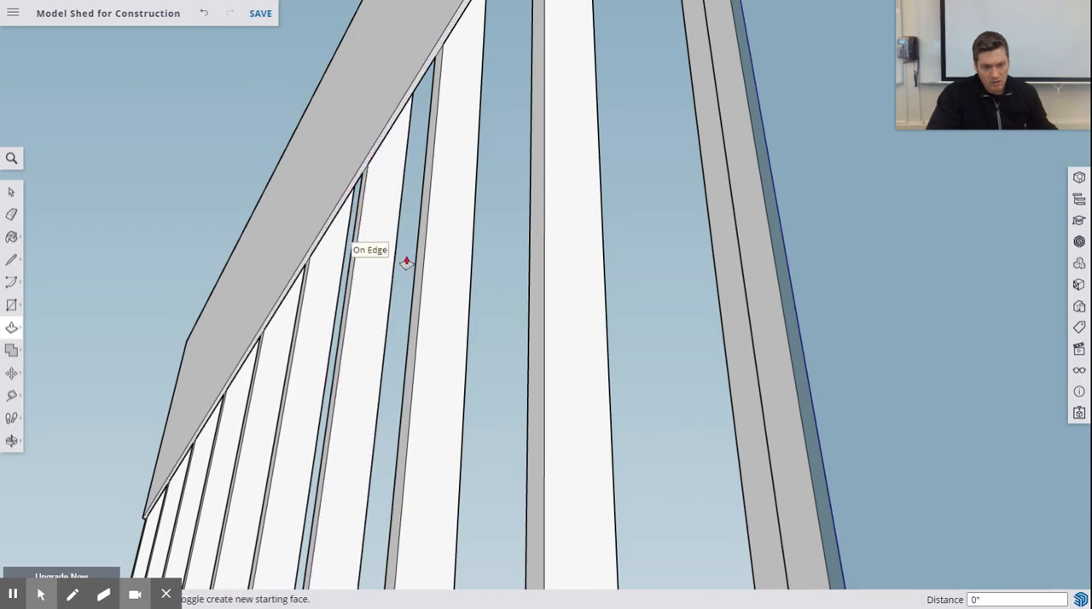
pyautogui.scroll(-6, 416, 320)
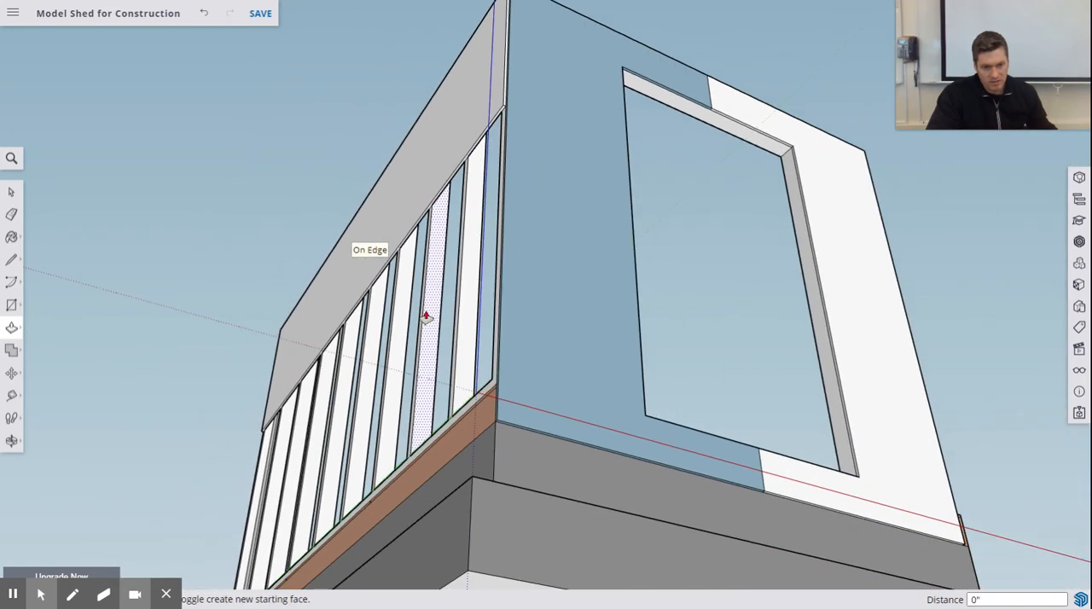
pyautogui.moveTo(418, 322); pyautogui.dragTo(418, 409, button='middle')
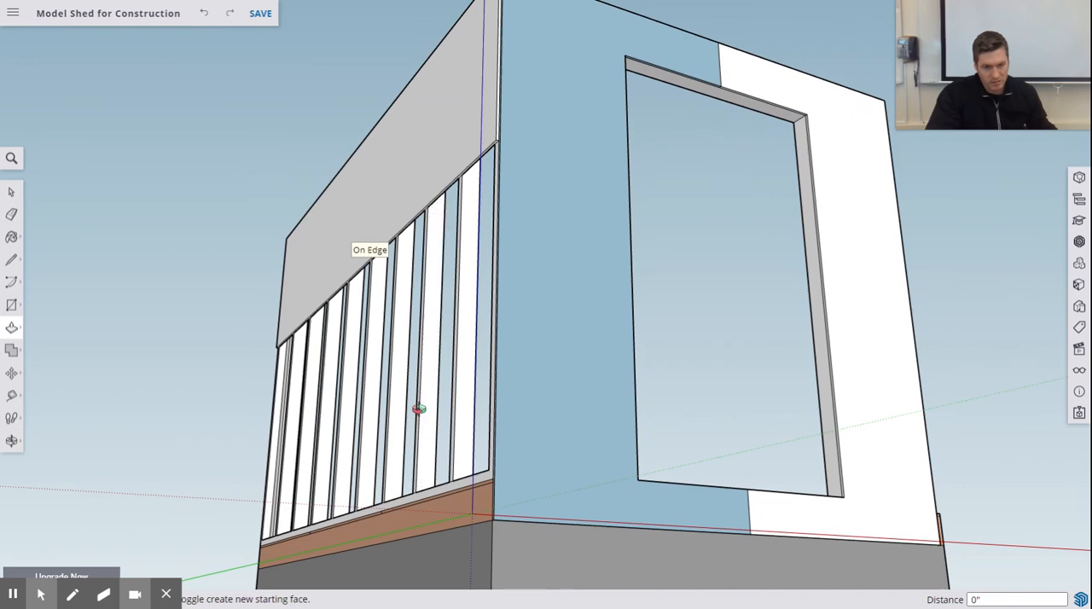
pyautogui.hotkey('ctrl', 'z')
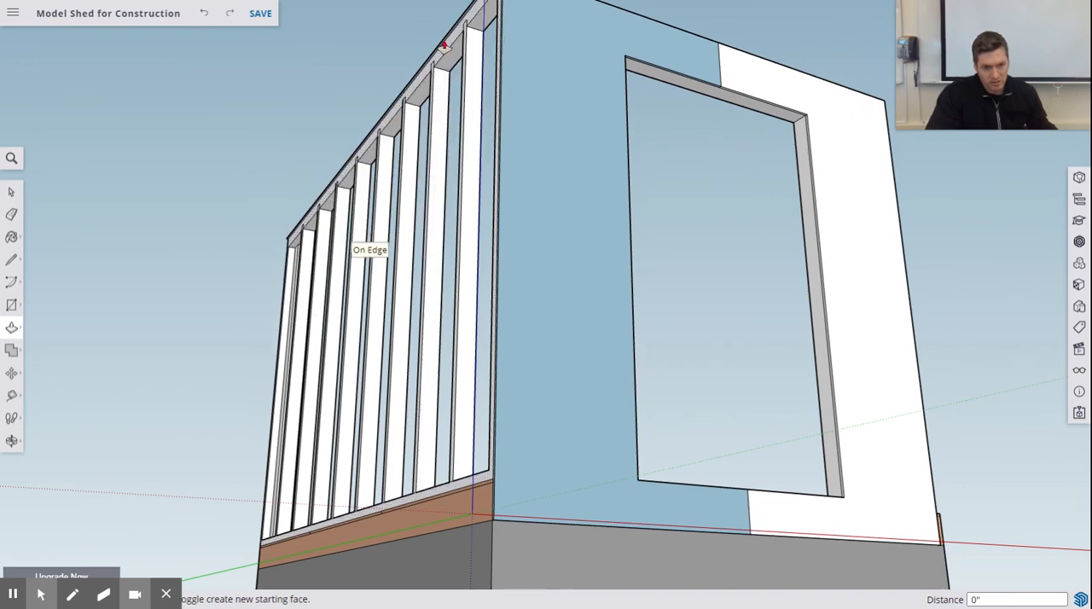
# - Extrude the long wall's 1/2" strip 8' downward to sheath the whole stud wall
pyautogui.moveTo(443, 45); pyautogui.dragTo(398, 543)
pyautogui.moveTo(610, 415); pyautogui.dragTo(312, 345, button='middle')
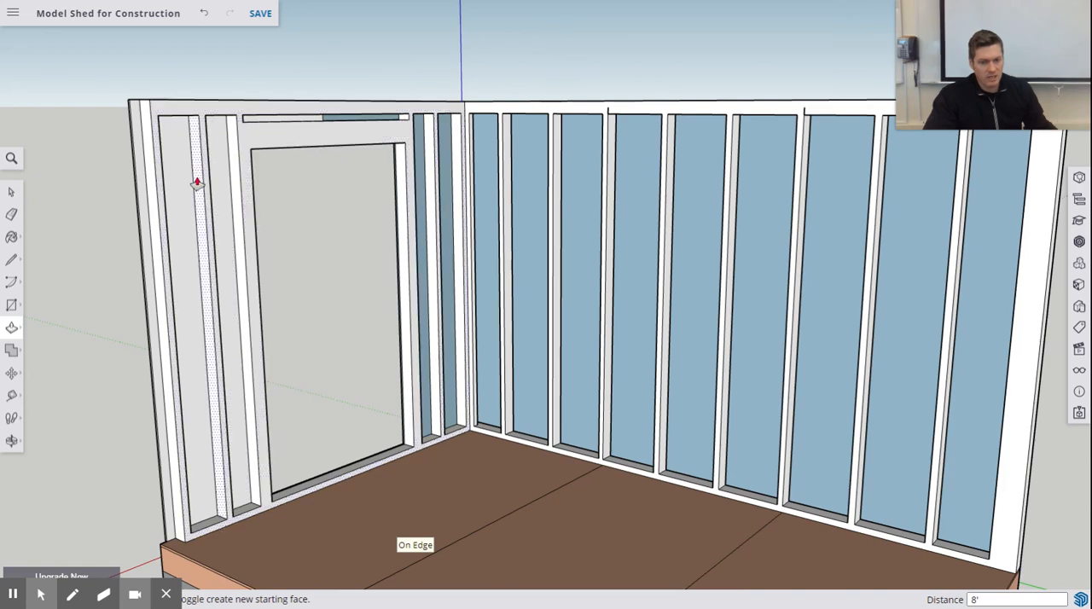
pyautogui.moveTo(183, 183); pyautogui.dragTo(171, 366, button='middle')
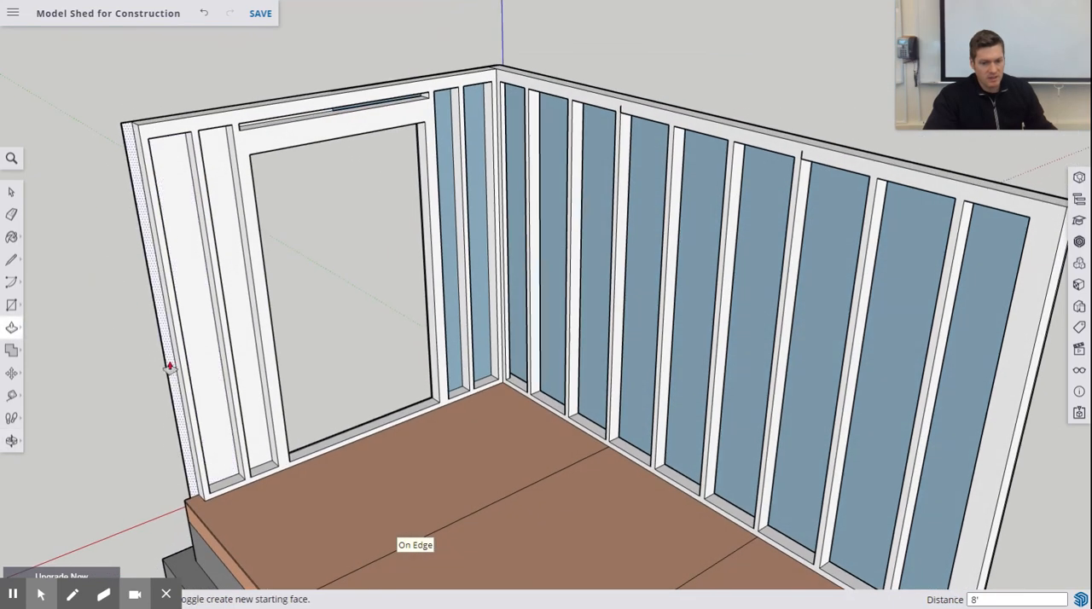
# - Extend the free vertical end of the door wall's second sheathing panel outward by 1 1/2" to meet the rim joist's outer face
pyautogui.moveTo(242, 401); pyautogui.dragTo(570, 393, button='middle')
pyautogui.click(570, 392)
pyautogui.scroll(-3, 602, 386)
pyautogui.scroll(6, 595, 390)
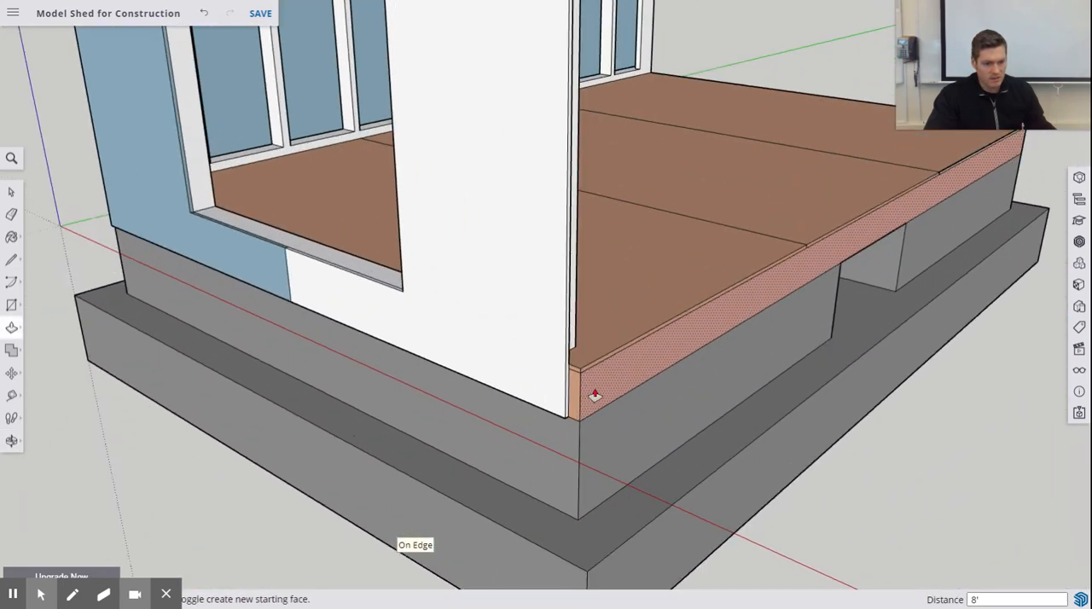
pyautogui.moveTo(537, 387); pyautogui.dragTo(561, 382)
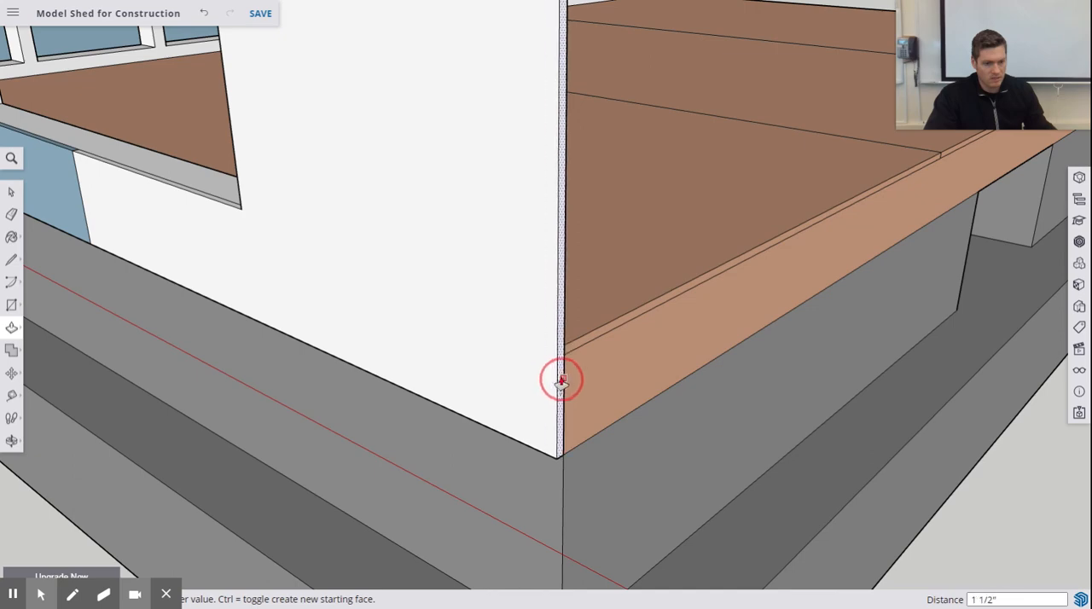
pyautogui.scroll(-8, 592, 346)
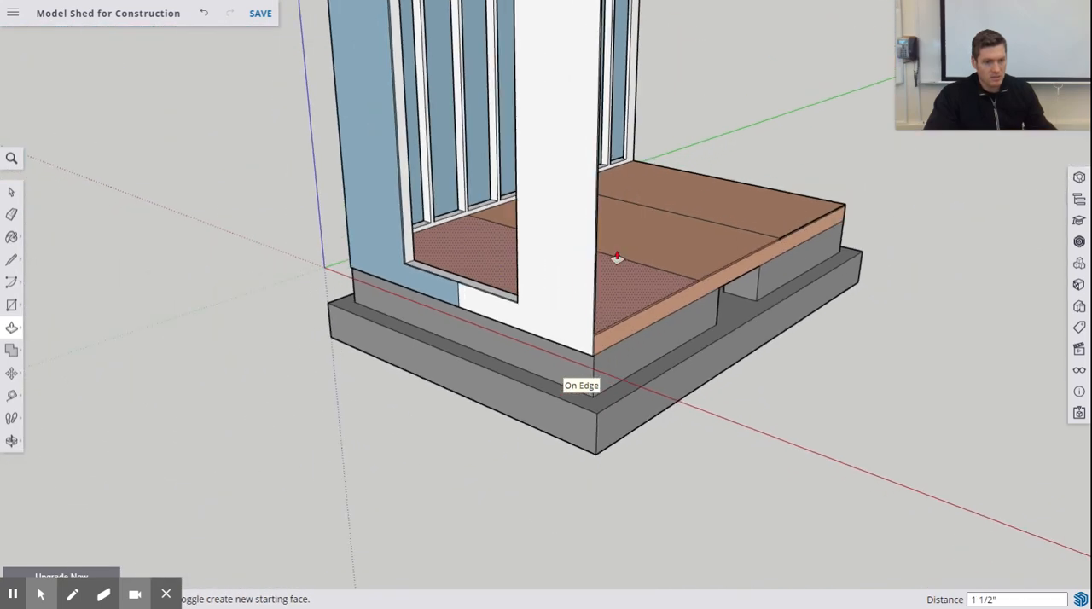
# - Examine the sheathed door wall and long wall on the floor deck from the open side of the shed
pyautogui.moveTo(616, 218); pyautogui.dragTo(70, 346, button='middle')
pyautogui.moveTo(518, 351); pyautogui.dragTo(463, 332, button='middle')
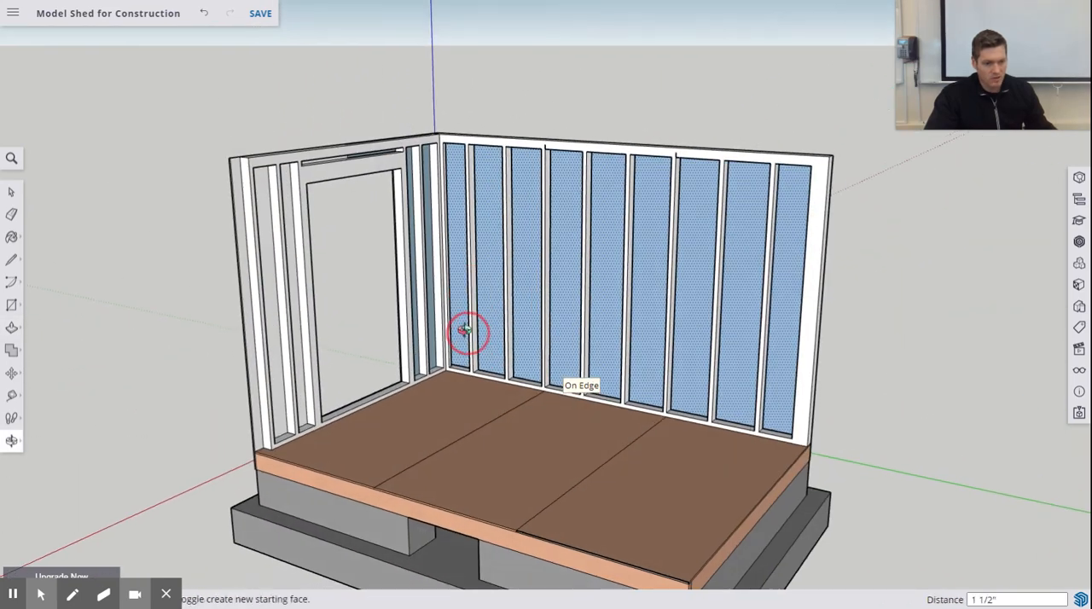
pyautogui.keyDown('shift'); pyautogui.moveTo(525, 394); pyautogui.dragTo(468, 300, button='middle'); pyautogui.keyUp('shift')
pyautogui.scroll(-3, 465, 286)
pyautogui.moveTo(435, 204); pyautogui.dragTo(504, 276, button='middle')
pyautogui.moveTo(499, 180); pyautogui.dragTo(372, 181, button='middle')
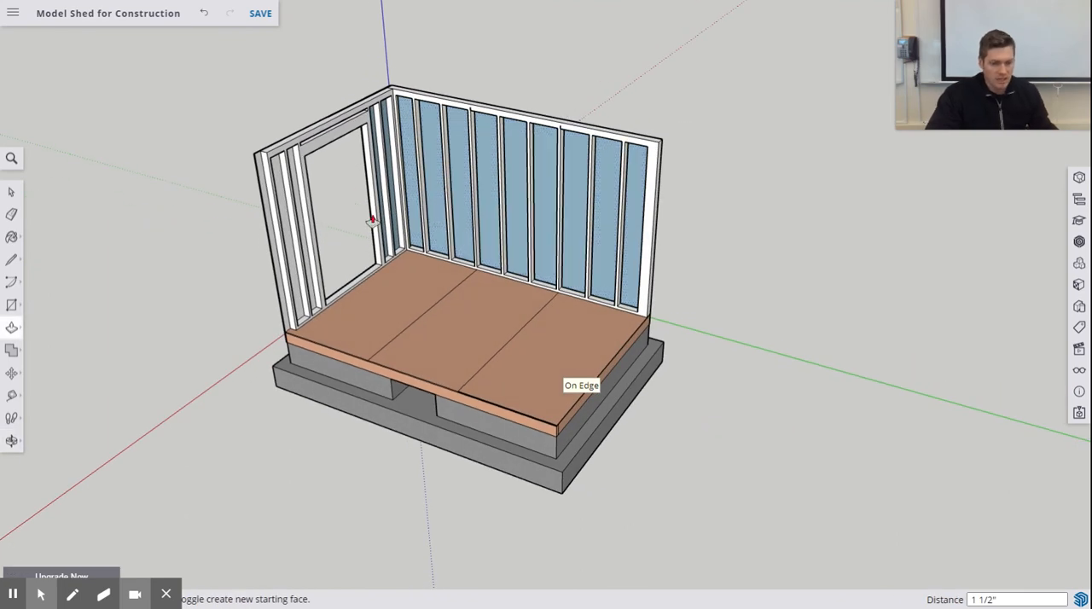
pyautogui.moveTo(385, 241); pyautogui.dragTo(481, 220, button='middle')
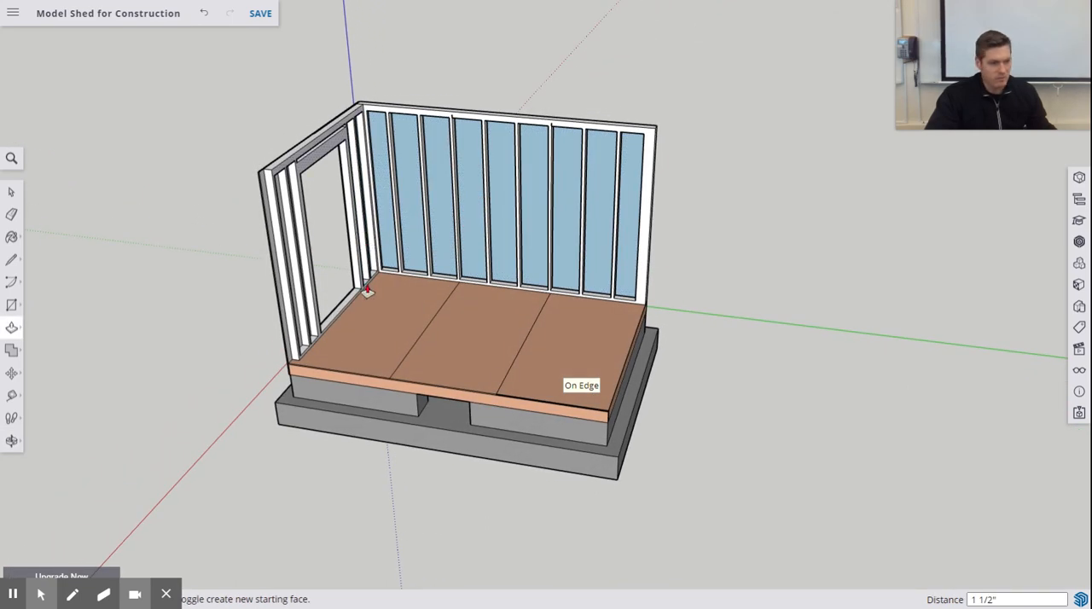
pyautogui.moveTo(1006, 28)
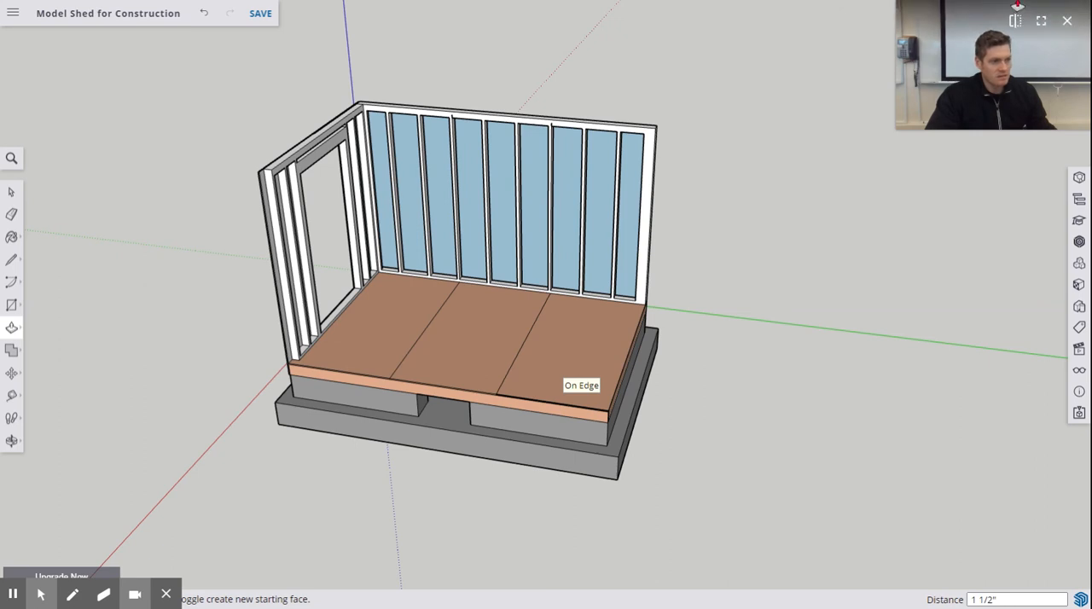